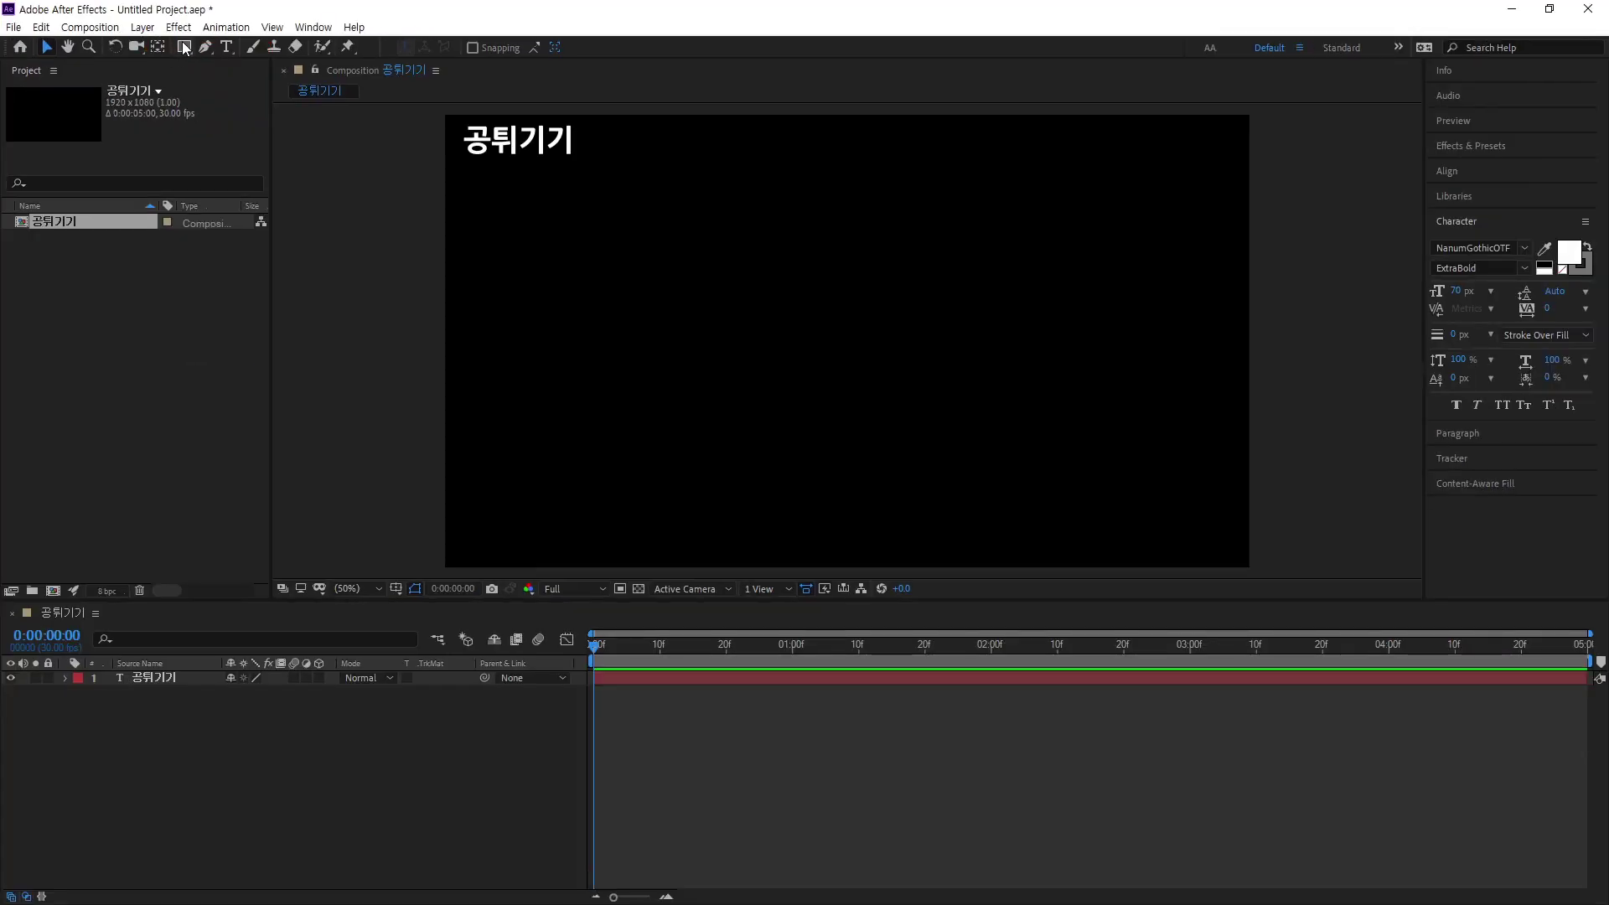
# Step: Activate the Ellipse tool and set the shape fill type to Solid Color
pyautogui.click(279, 112)
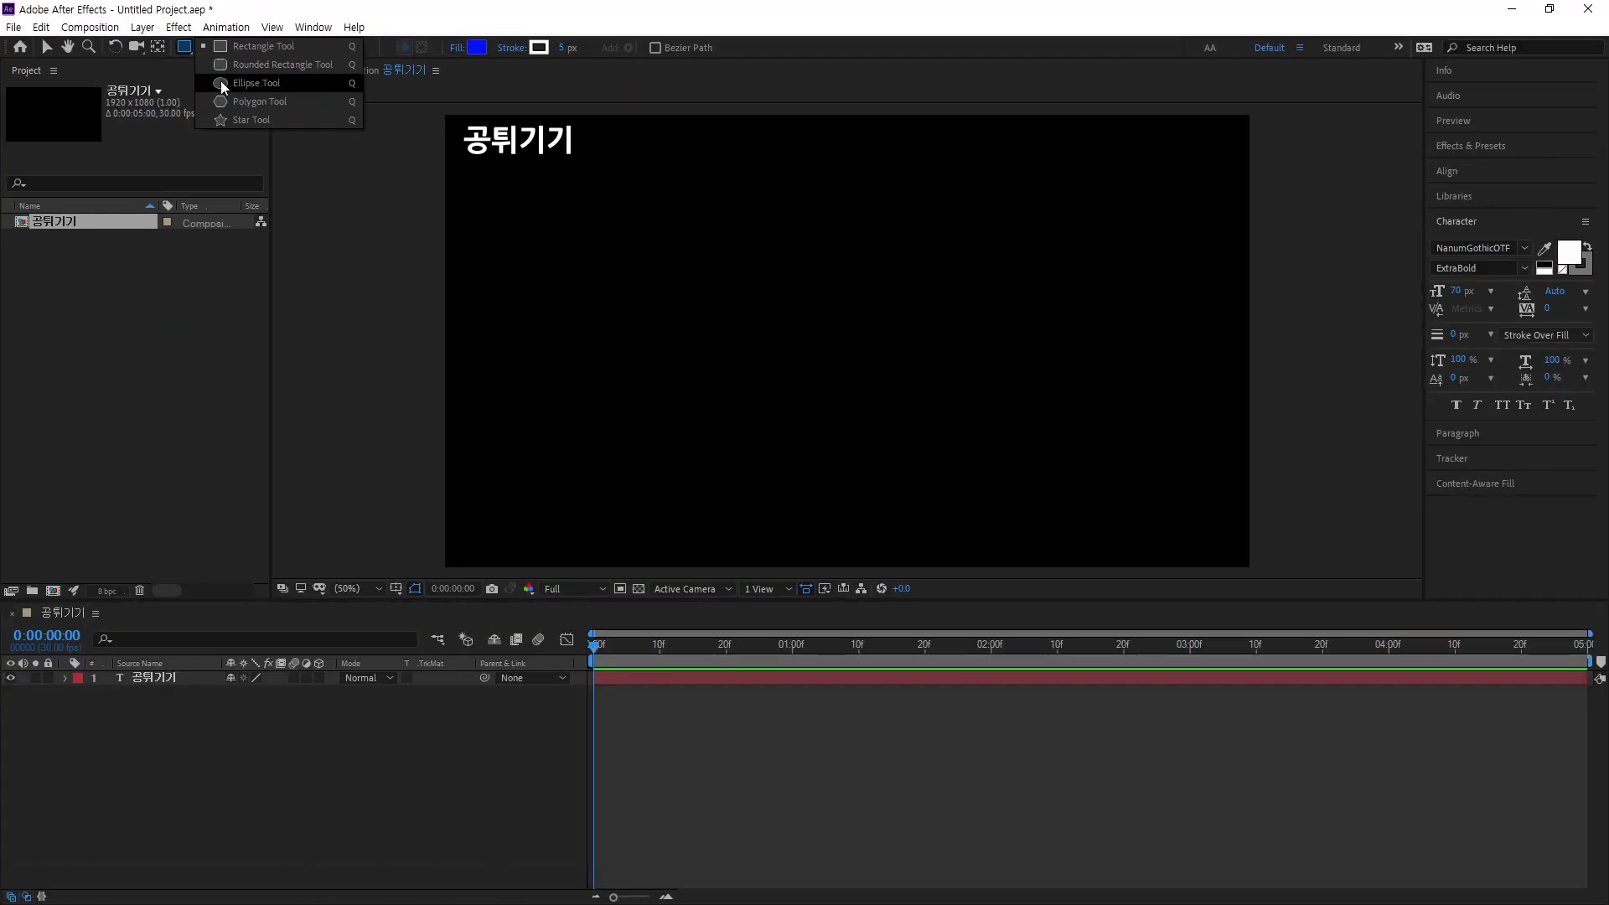
pyautogui.click(224, 84)
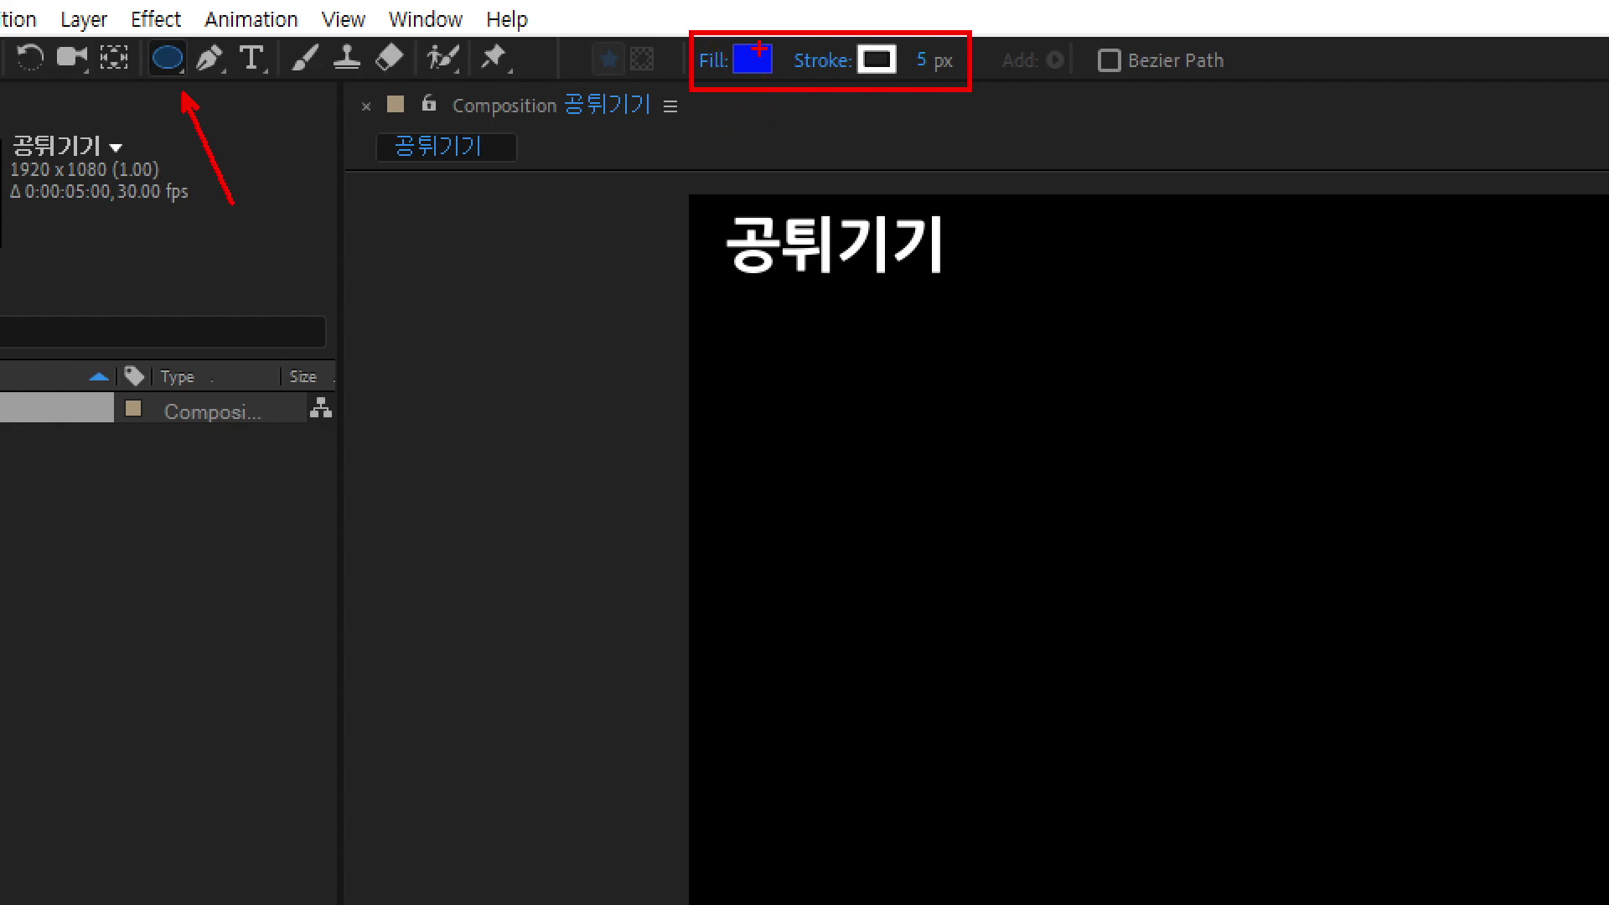
pyautogui.moveTo(769, 45); pyautogui.dragTo(736, 71)
pyautogui.moveTo(895, 47); pyautogui.dragTo(858, 73)
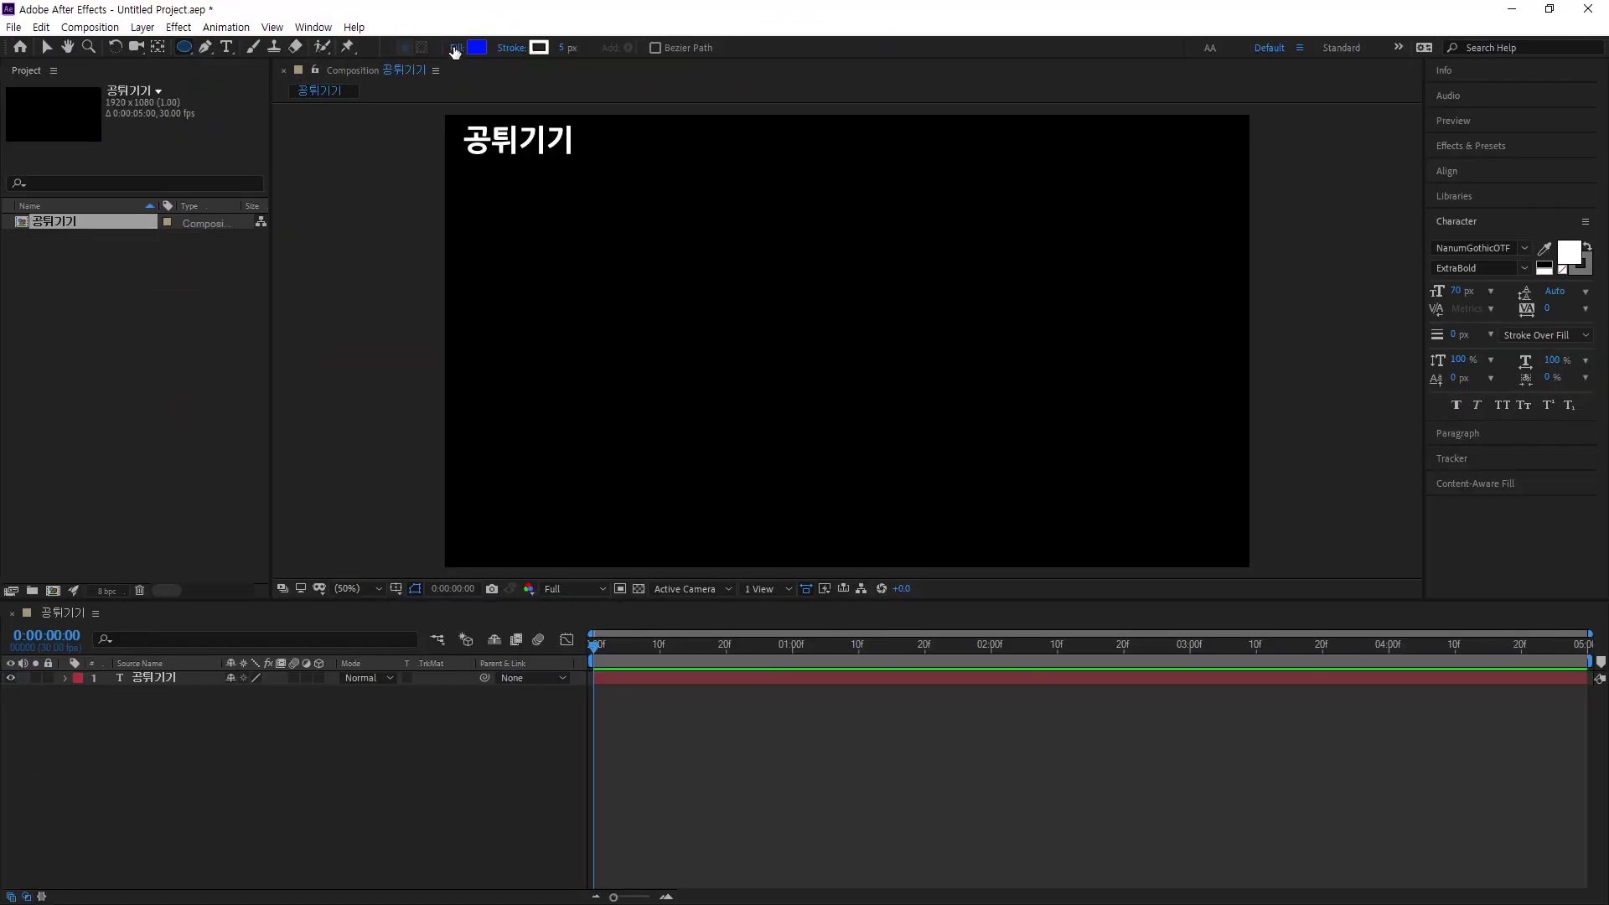
pyautogui.click(456, 49)
pyautogui.moveTo(1057, 174); pyautogui.dragTo(495, 75)
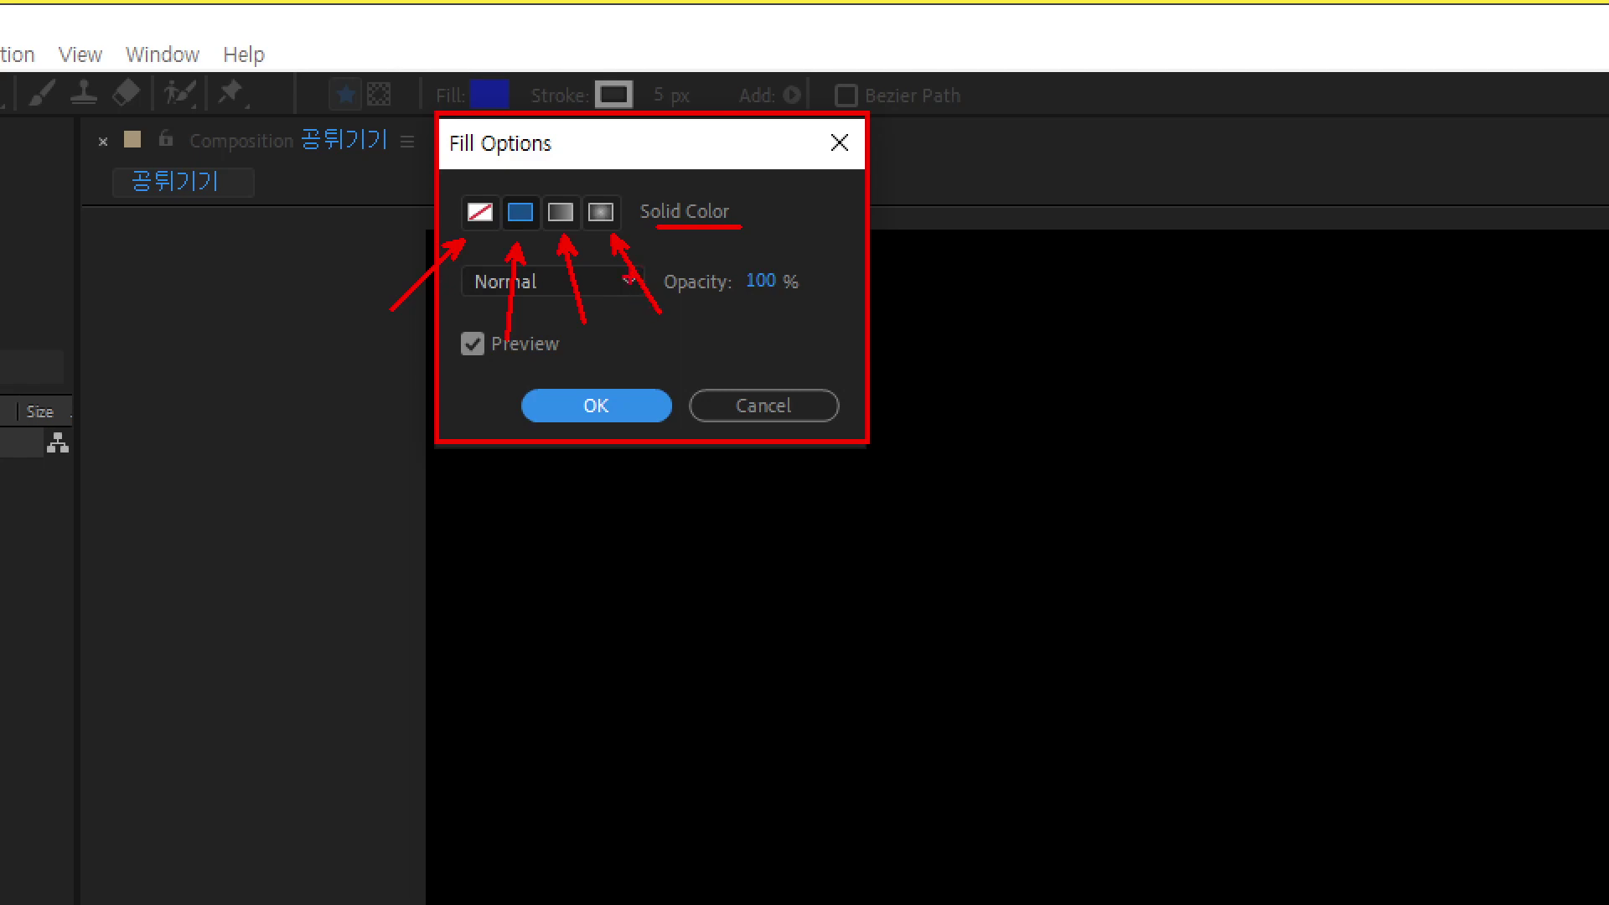
pyautogui.moveTo(541, 238)
pyautogui.mouseDown()
pyautogui.moveTo(504, 243)
pyautogui.moveTo(491, 220)
pyautogui.moveTo(508, 190)
pyautogui.mouseUp()
pyautogui.moveTo(496, 374); pyautogui.dragTo(690, 442)
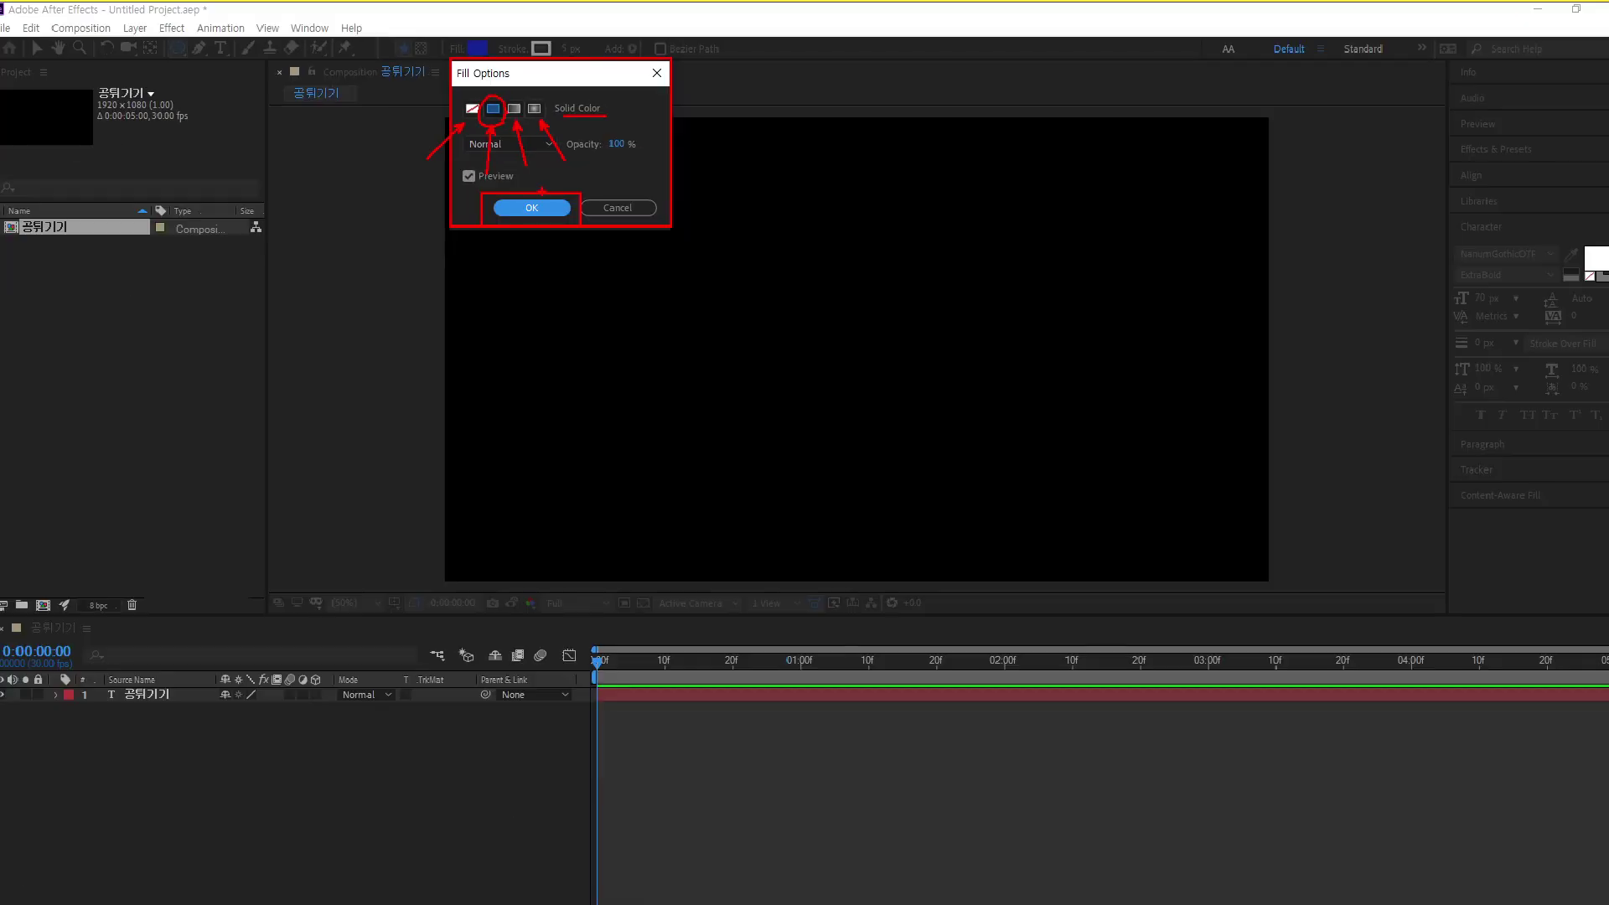
pyautogui.press('Escape')
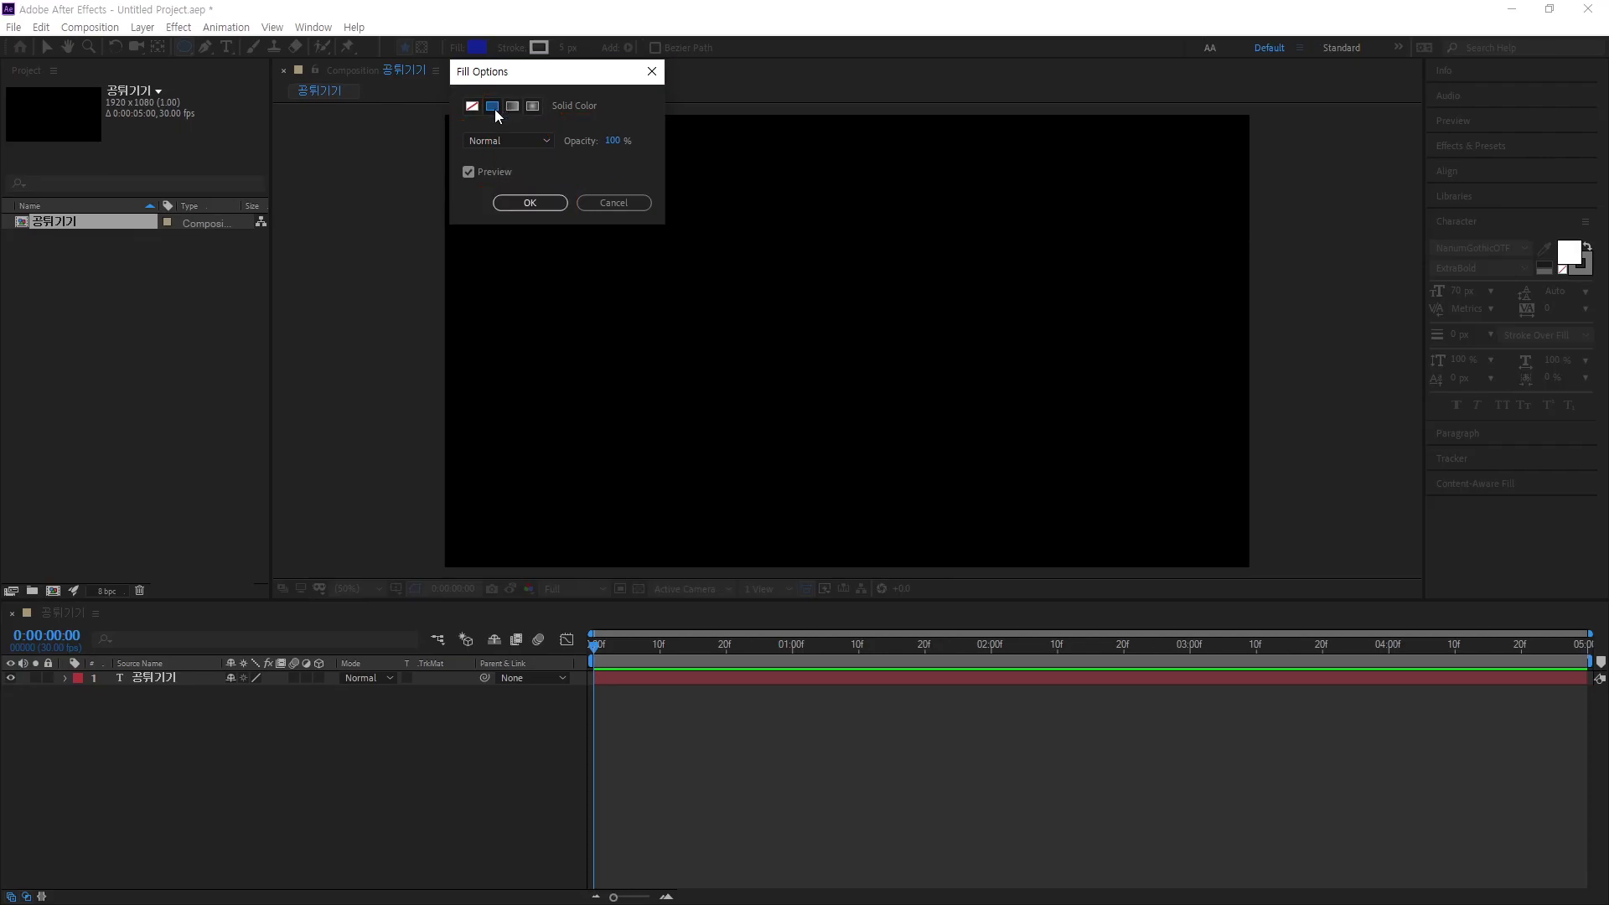
pyautogui.click(526, 203)
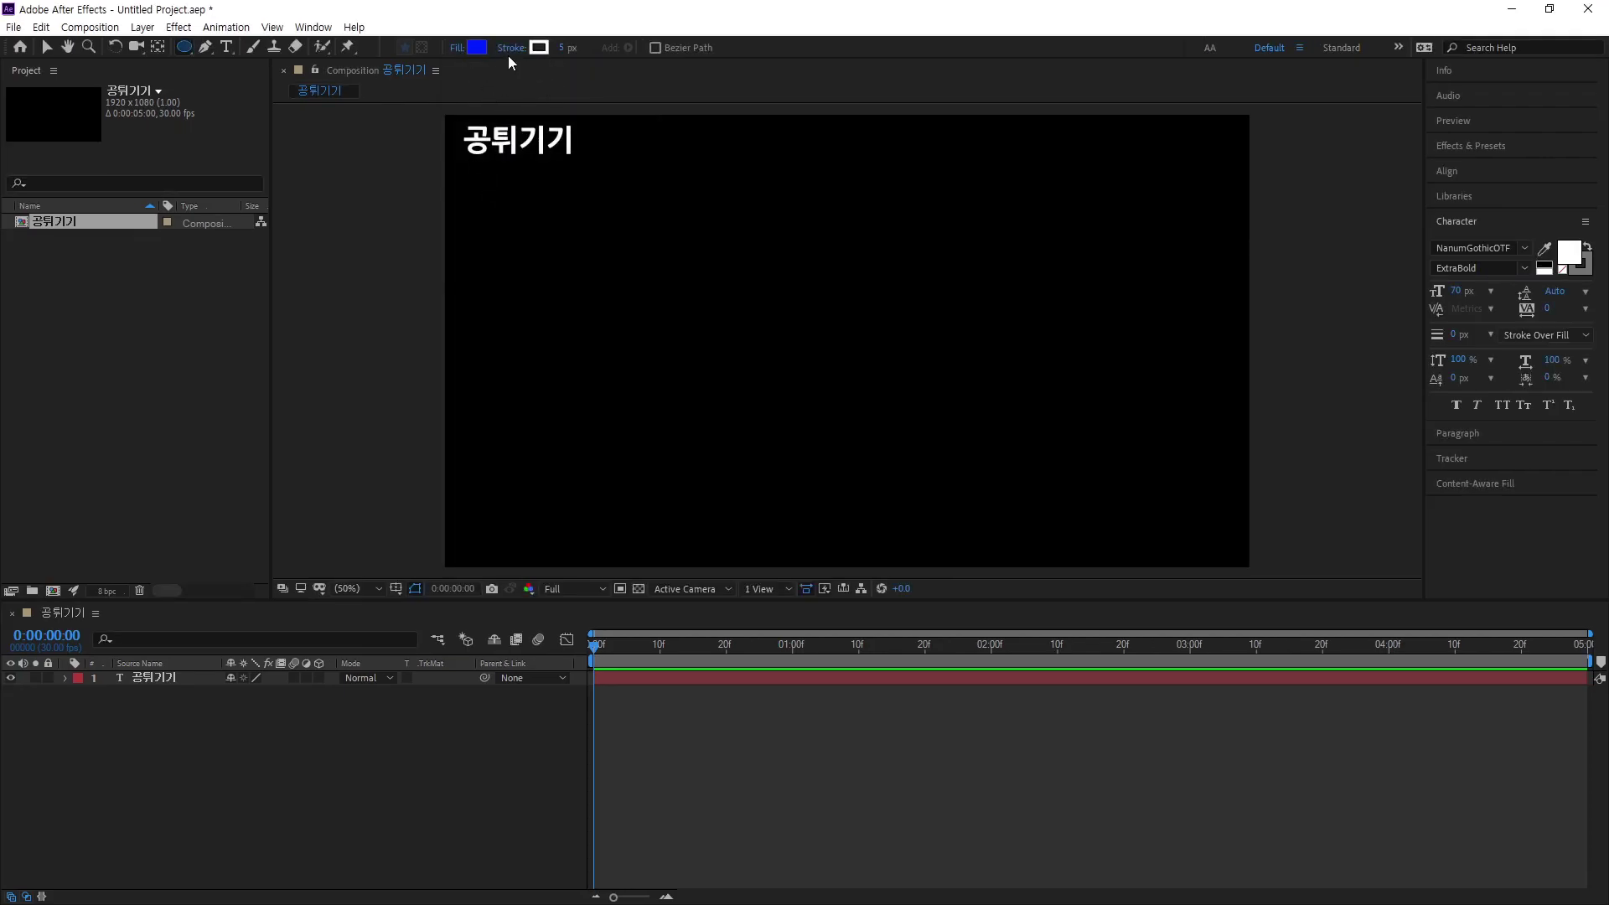
# Step: Set the shape stroke type to None
pyautogui.click(505, 52)
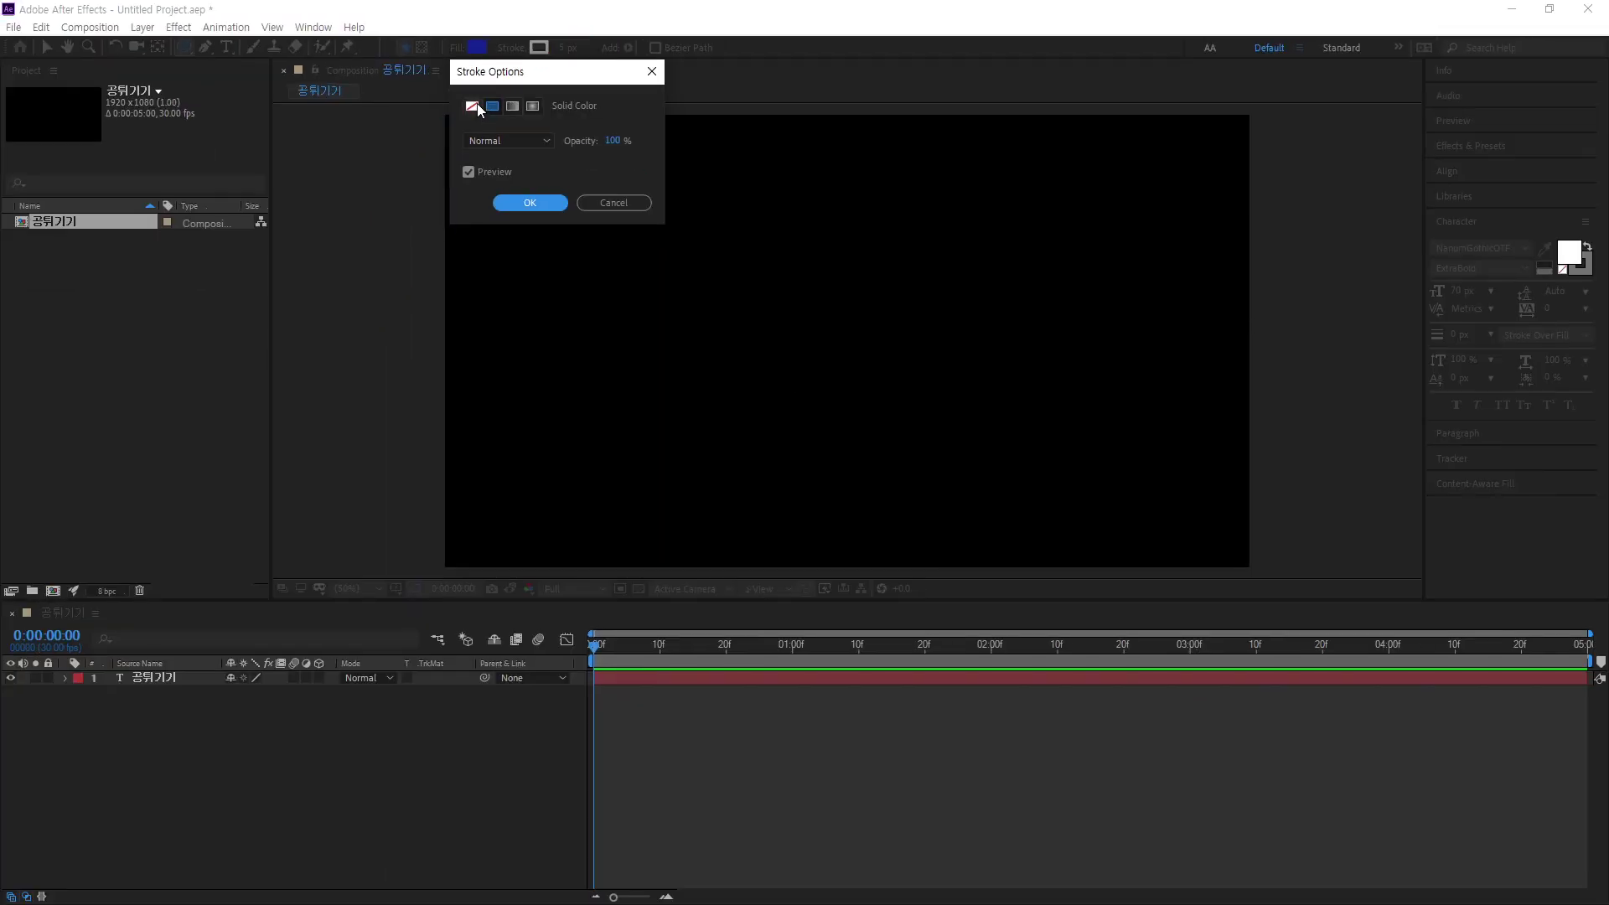
pyautogui.click(457, 190)
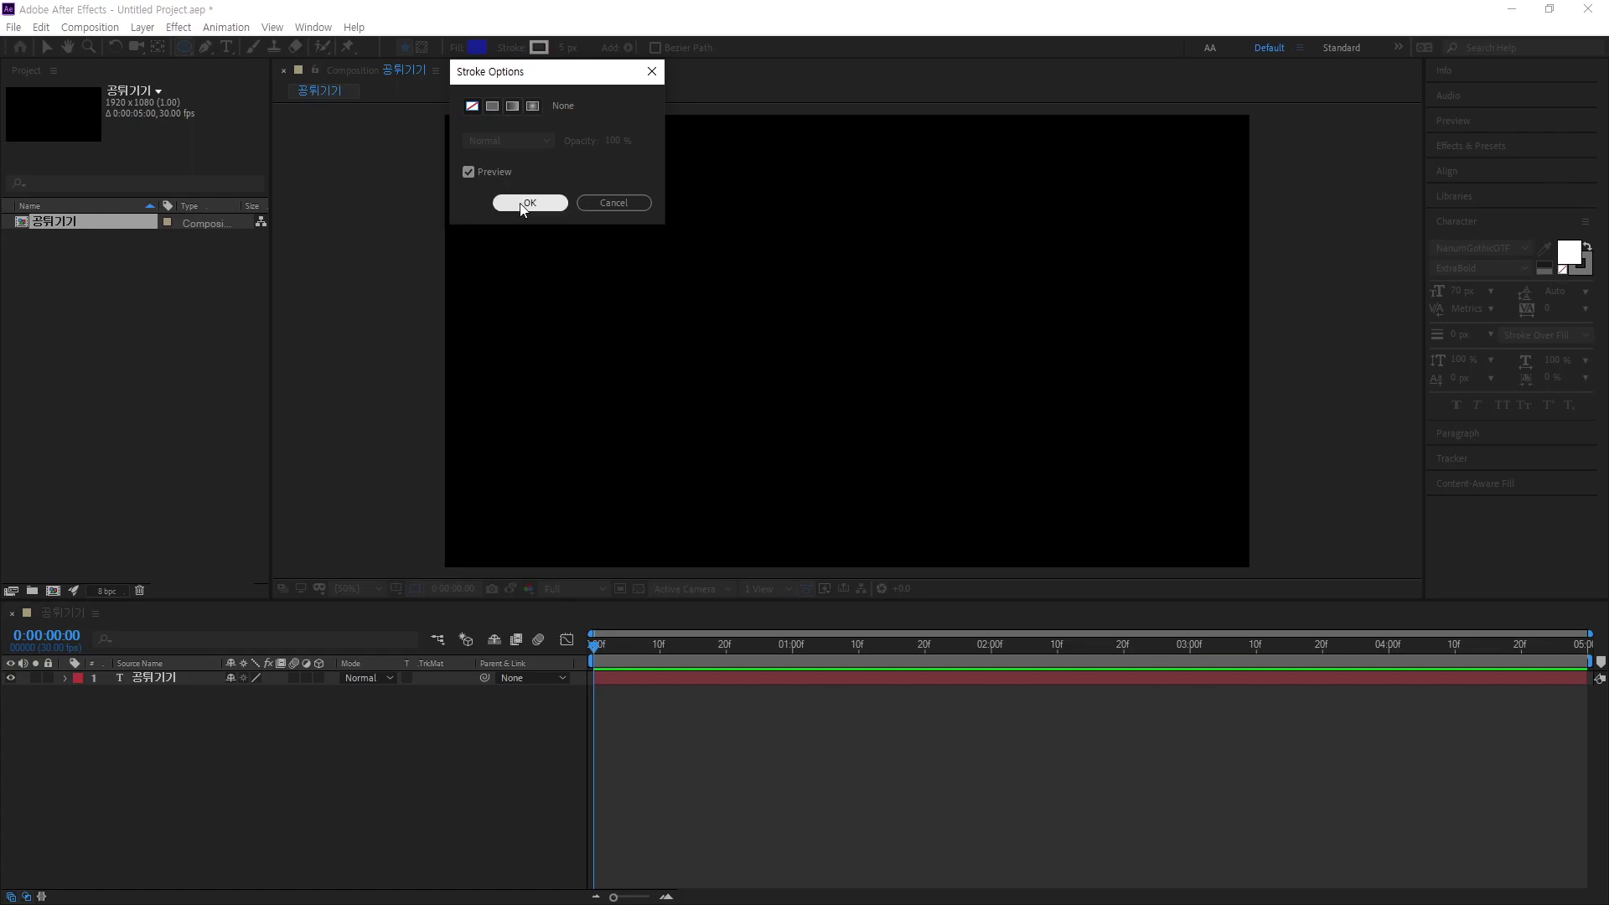
pyautogui.click(525, 203)
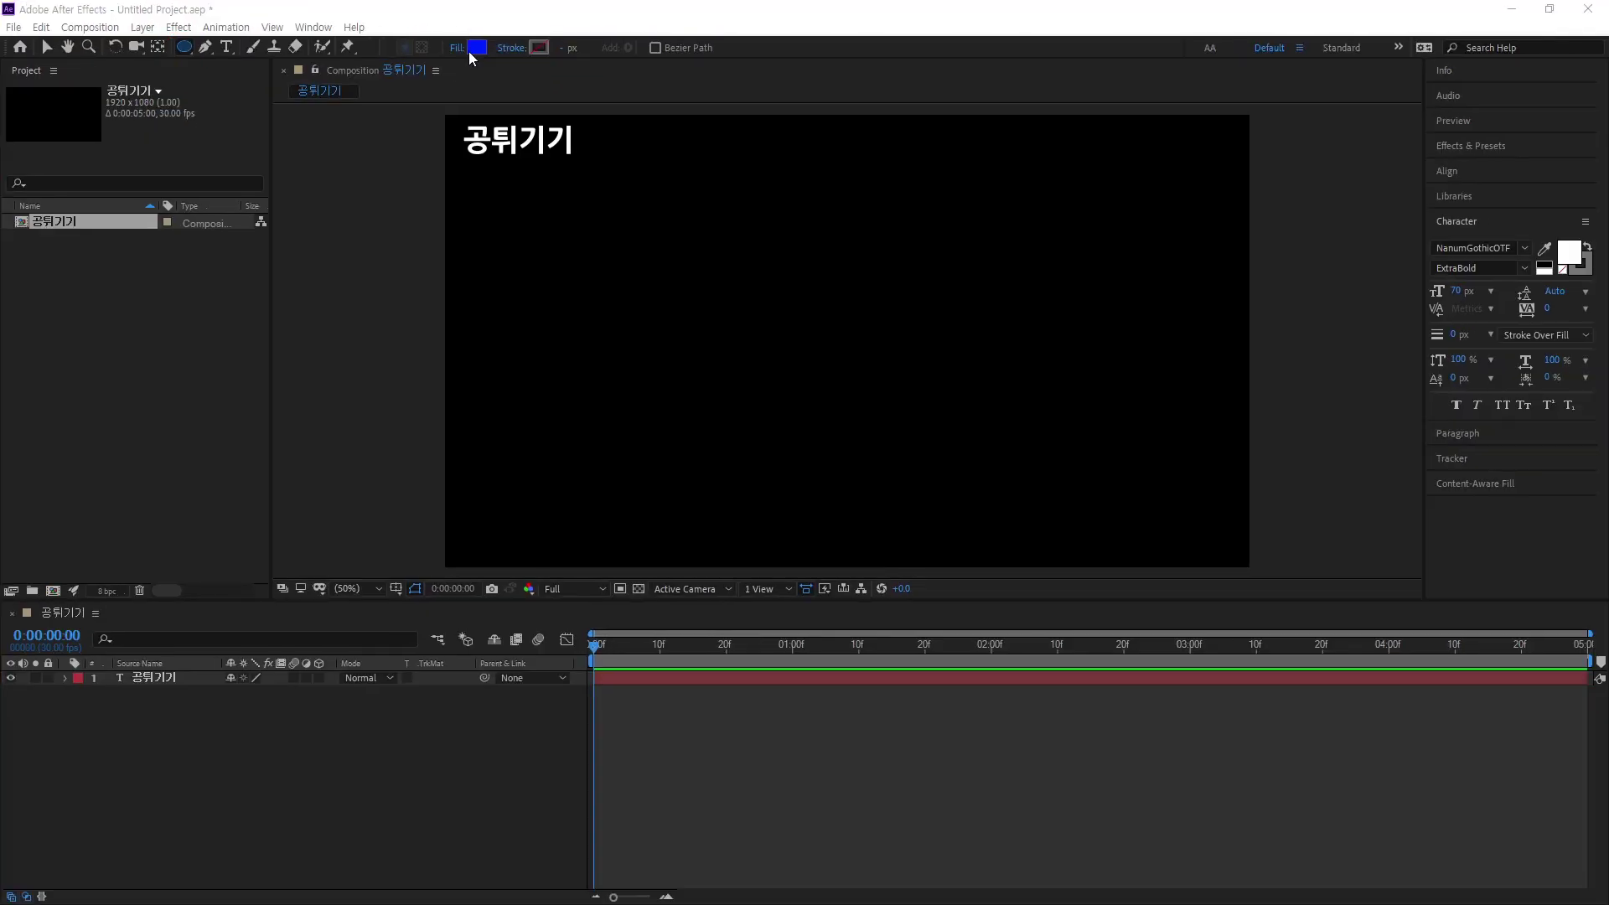
# Step: Open the shape fill colour for editing and change its hue to a green of 143°
pyautogui.click(474, 52)
pyautogui.moveTo(1253, 318); pyautogui.dragTo(704, 263)
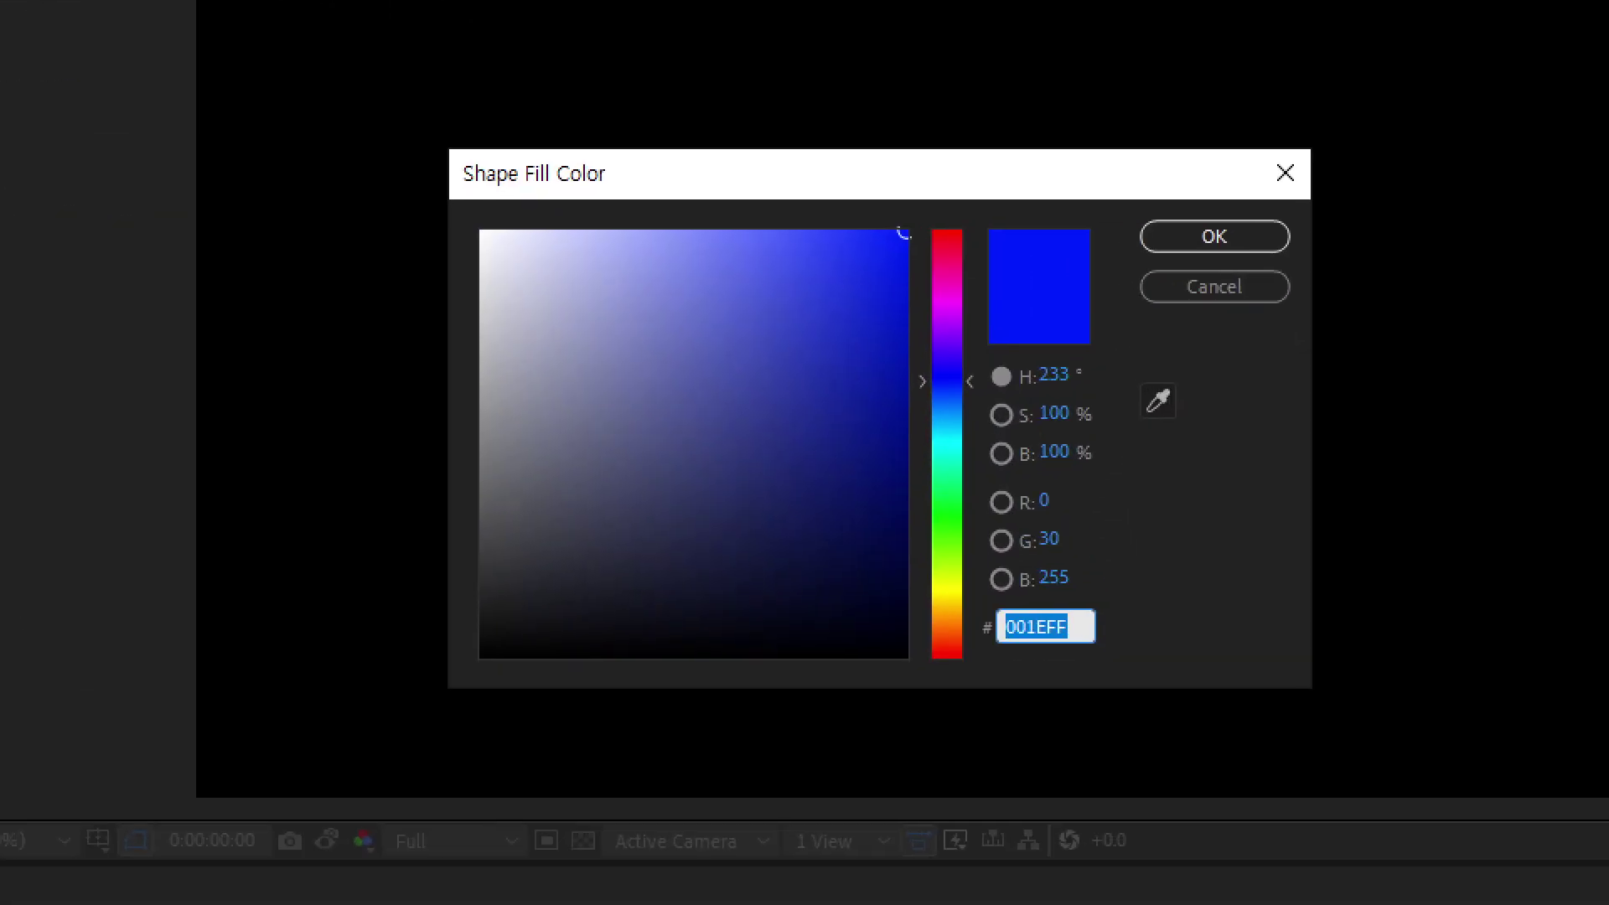
pyautogui.moveTo(459, 204)
pyautogui.mouseDown()
pyautogui.moveTo(869, 455)
pyautogui.moveTo(1298, 644)
pyautogui.moveTo(1299, 678)
pyautogui.mouseUp()
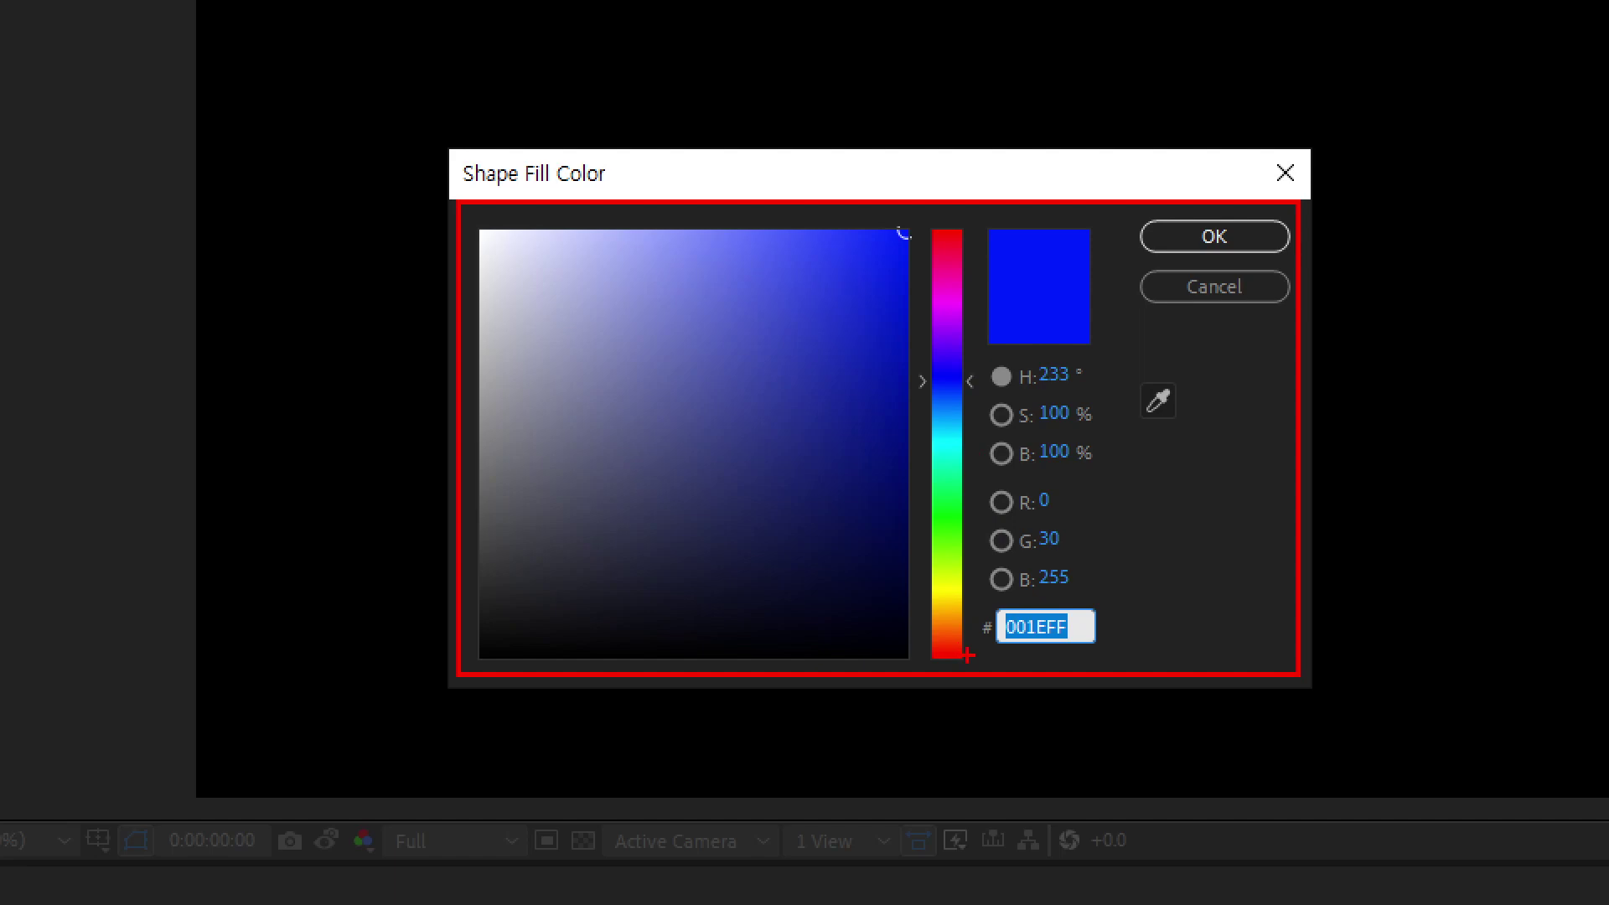
pyautogui.moveTo(981, 642)
pyautogui.mouseDown()
pyautogui.moveTo(1011, 342)
pyautogui.moveTo(982, 233)
pyautogui.mouseUp()
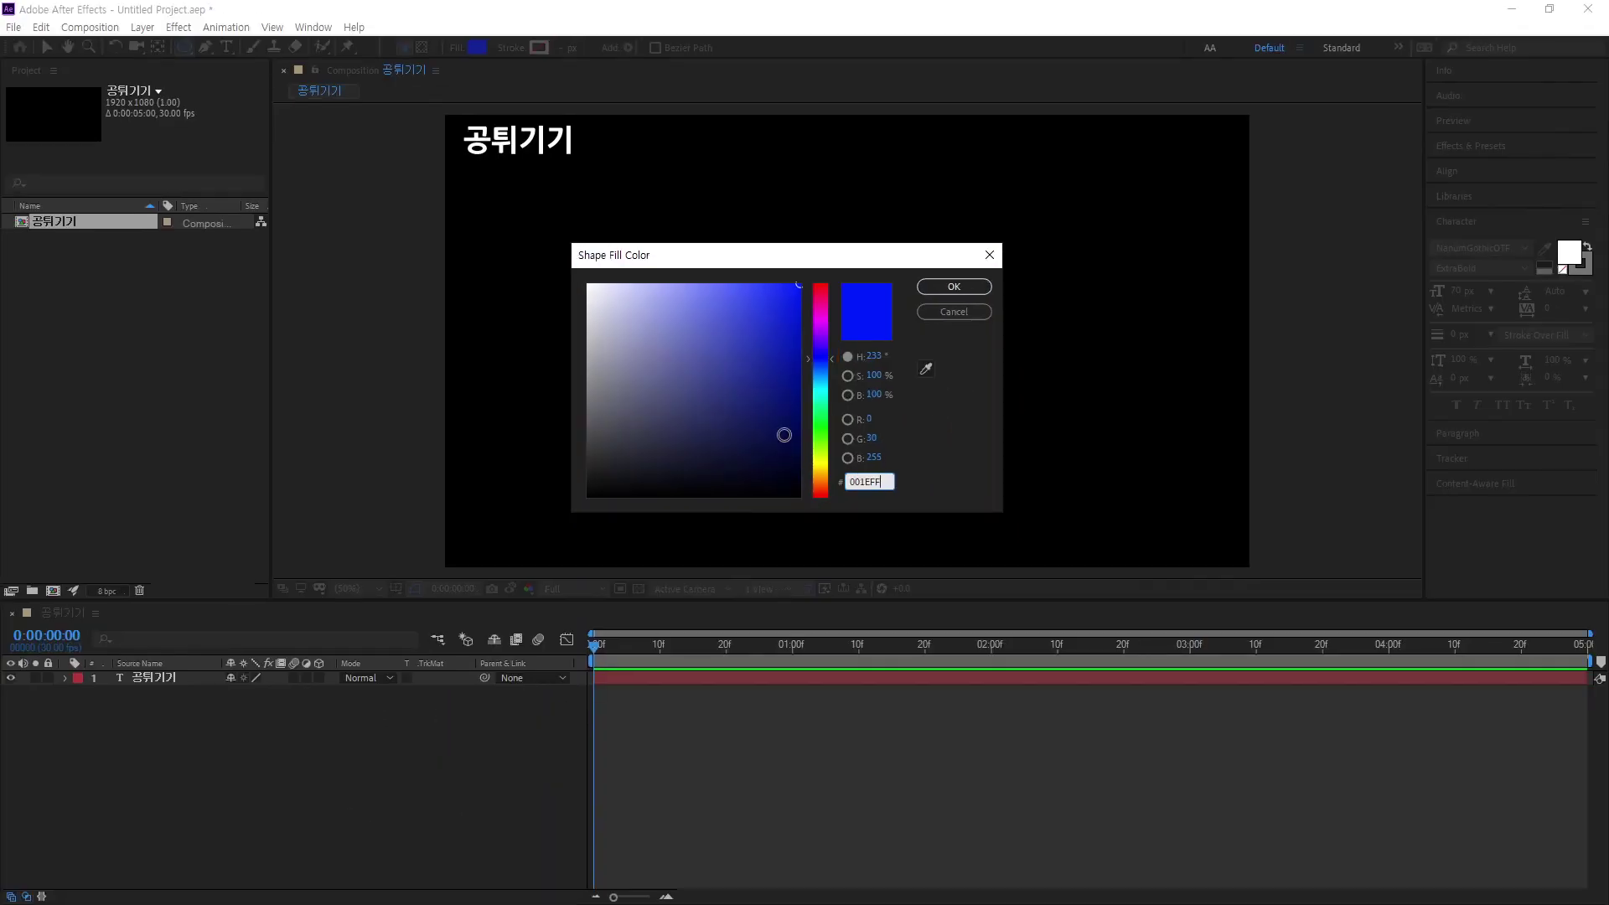
pyautogui.moveTo(756, 326); pyautogui.dragTo(708, 403)
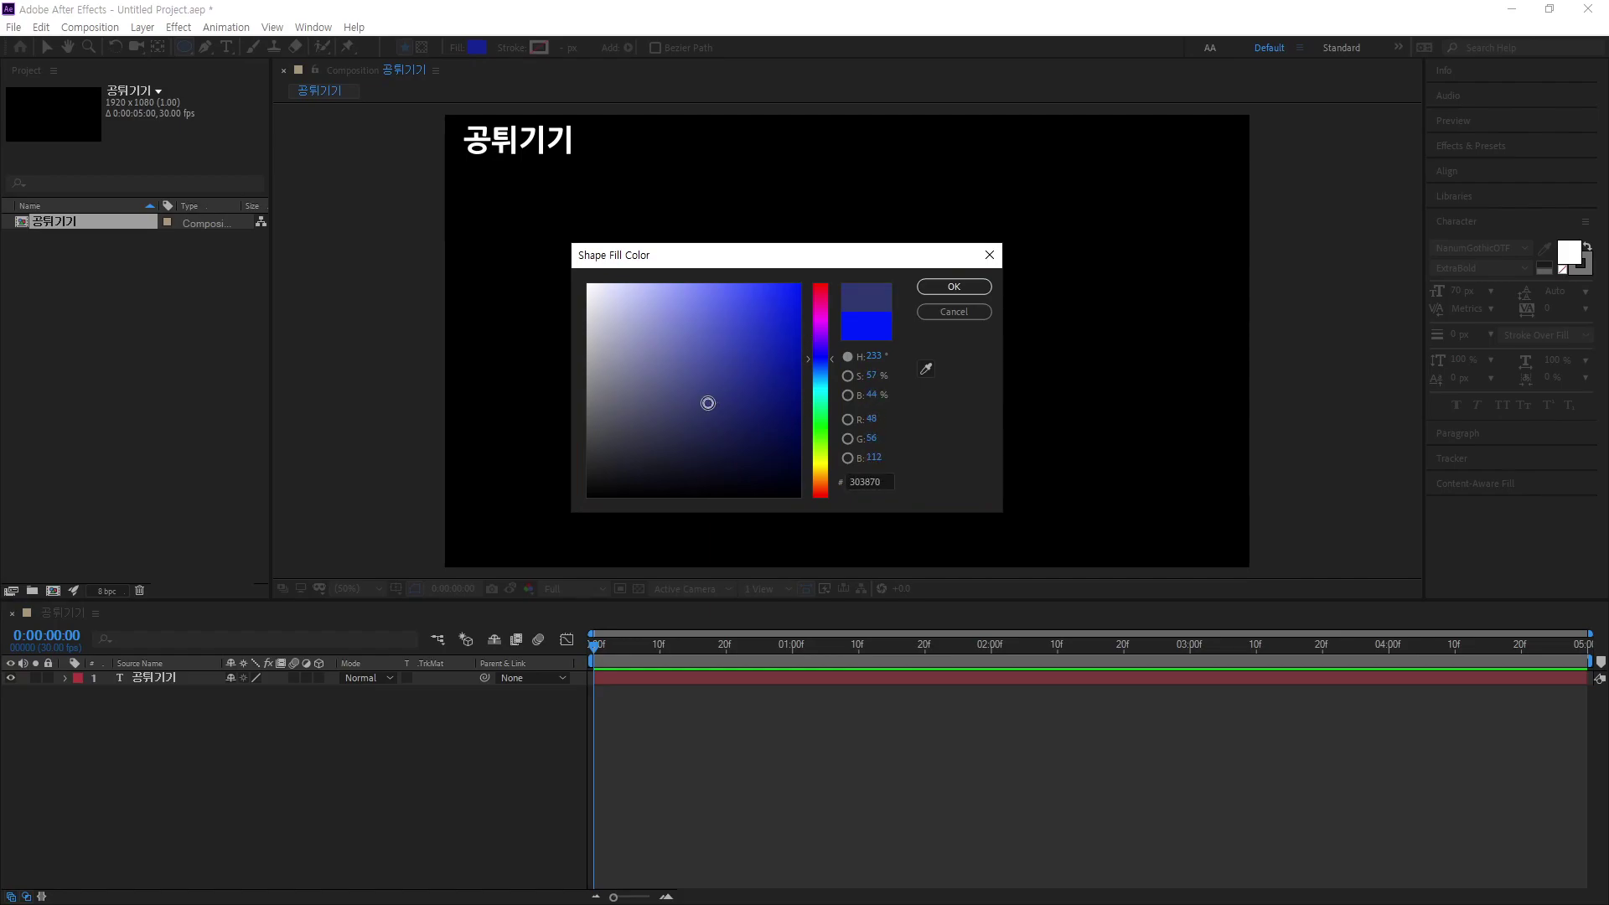
pyautogui.moveTo(824, 322)
pyautogui.mouseDown()
pyautogui.moveTo(823, 305)
pyautogui.moveTo(819, 408)
pyautogui.mouseUp()
pyautogui.moveTo(711, 356); pyautogui.dragTo(735, 318)
pyautogui.moveTo(747, 324); pyautogui.dragTo(764, 327)
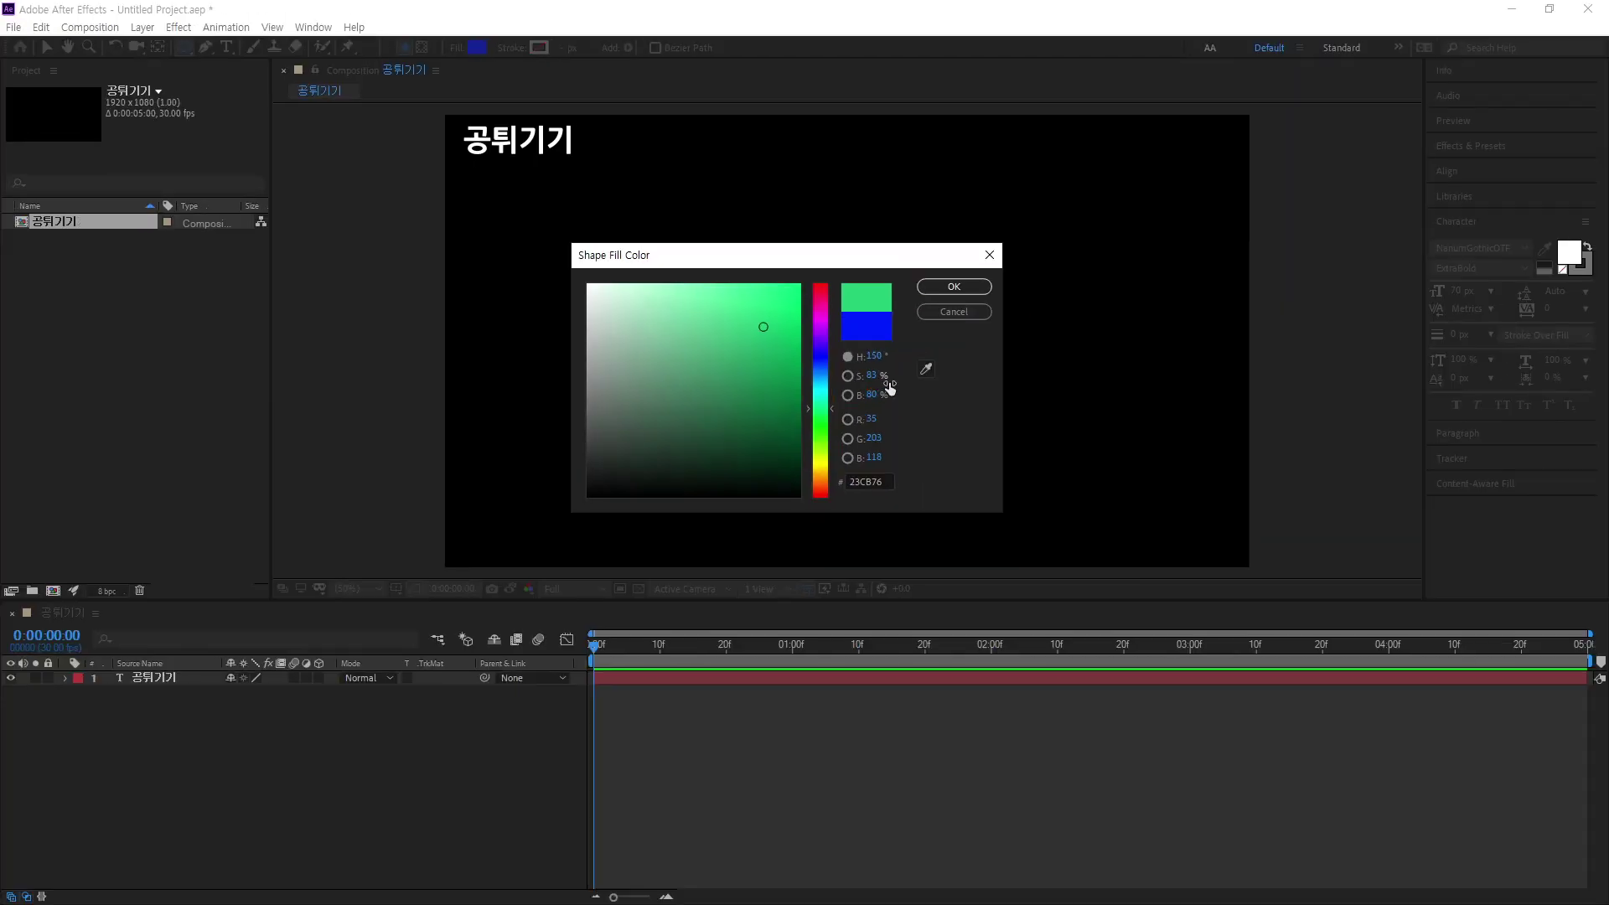
pyautogui.moveTo(878, 376)
pyautogui.mouseDown()
pyautogui.moveTo(825, 390)
pyautogui.moveTo(861, 395)
pyautogui.moveTo(942, 362)
pyautogui.moveTo(923, 363)
pyautogui.moveTo(1031, 371)
pyautogui.moveTo(930, 363)
pyautogui.moveTo(962, 363)
pyautogui.moveTo(940, 396)
pyautogui.moveTo(1009, 388)
pyautogui.moveTo(878, 407)
pyautogui.moveTo(921, 406)
pyautogui.mouseUp()
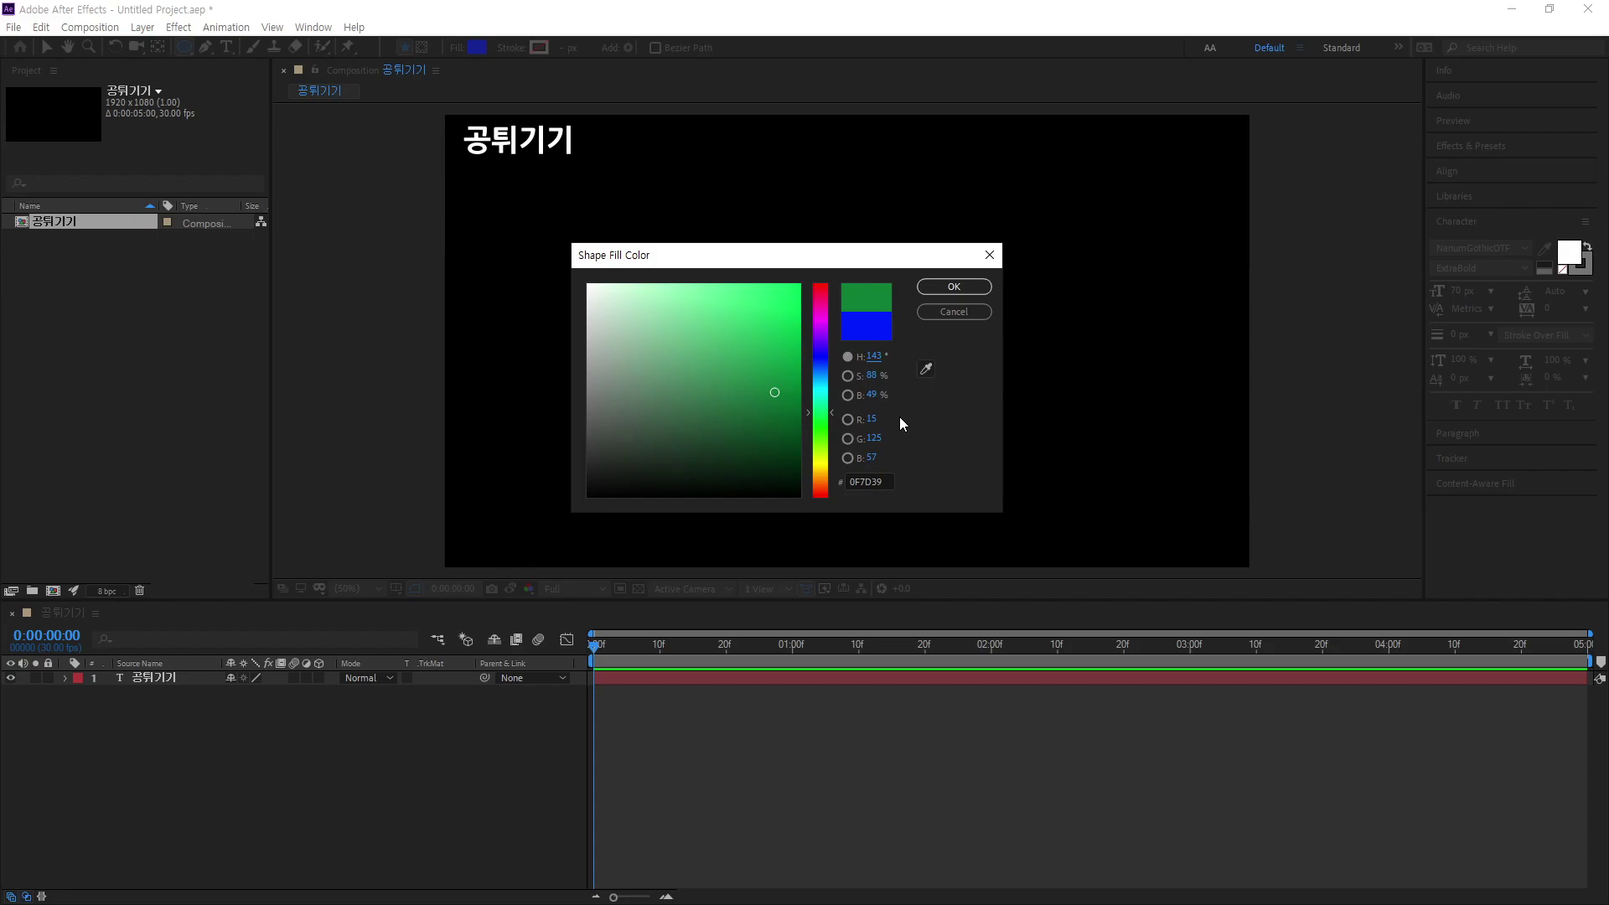
# Step: Choose a muted green with 39% saturation and 60% brightness (5E9A75) and apply it as the fill colour
pyautogui.click(755, 325)
pyautogui.click(735, 399)
pyautogui.click(664, 382)
pyautogui.click(722, 347)
pyautogui.click(772, 373)
pyautogui.click(687, 350)
pyautogui.click(671, 363)
pyautogui.click(684, 350)
pyautogui.click(669, 368)
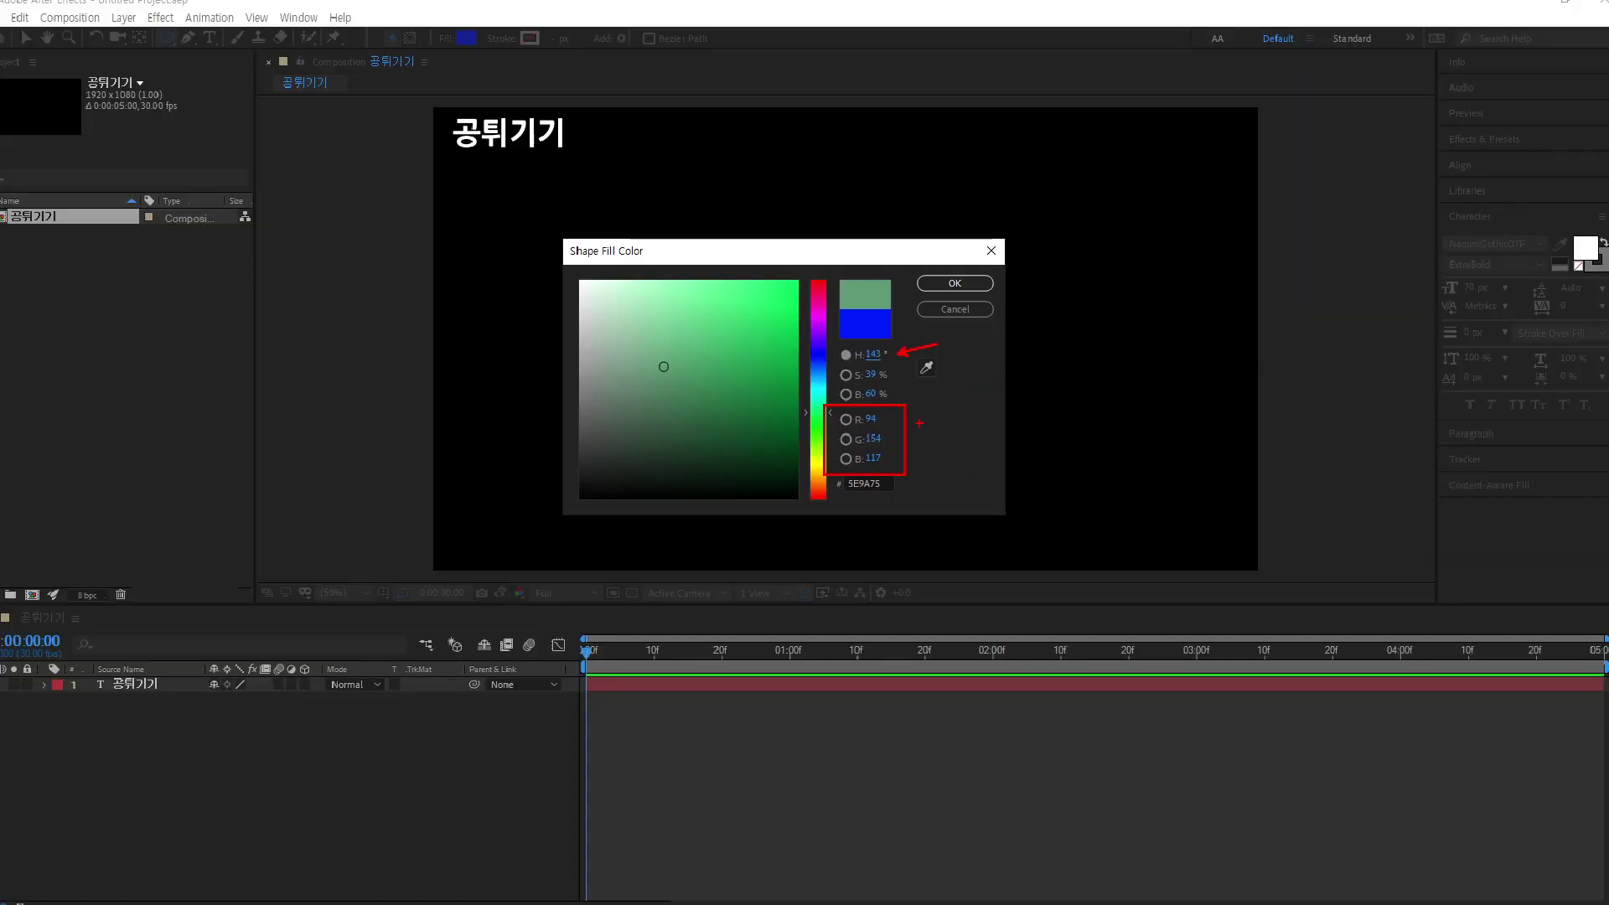
pyautogui.click(953, 287)
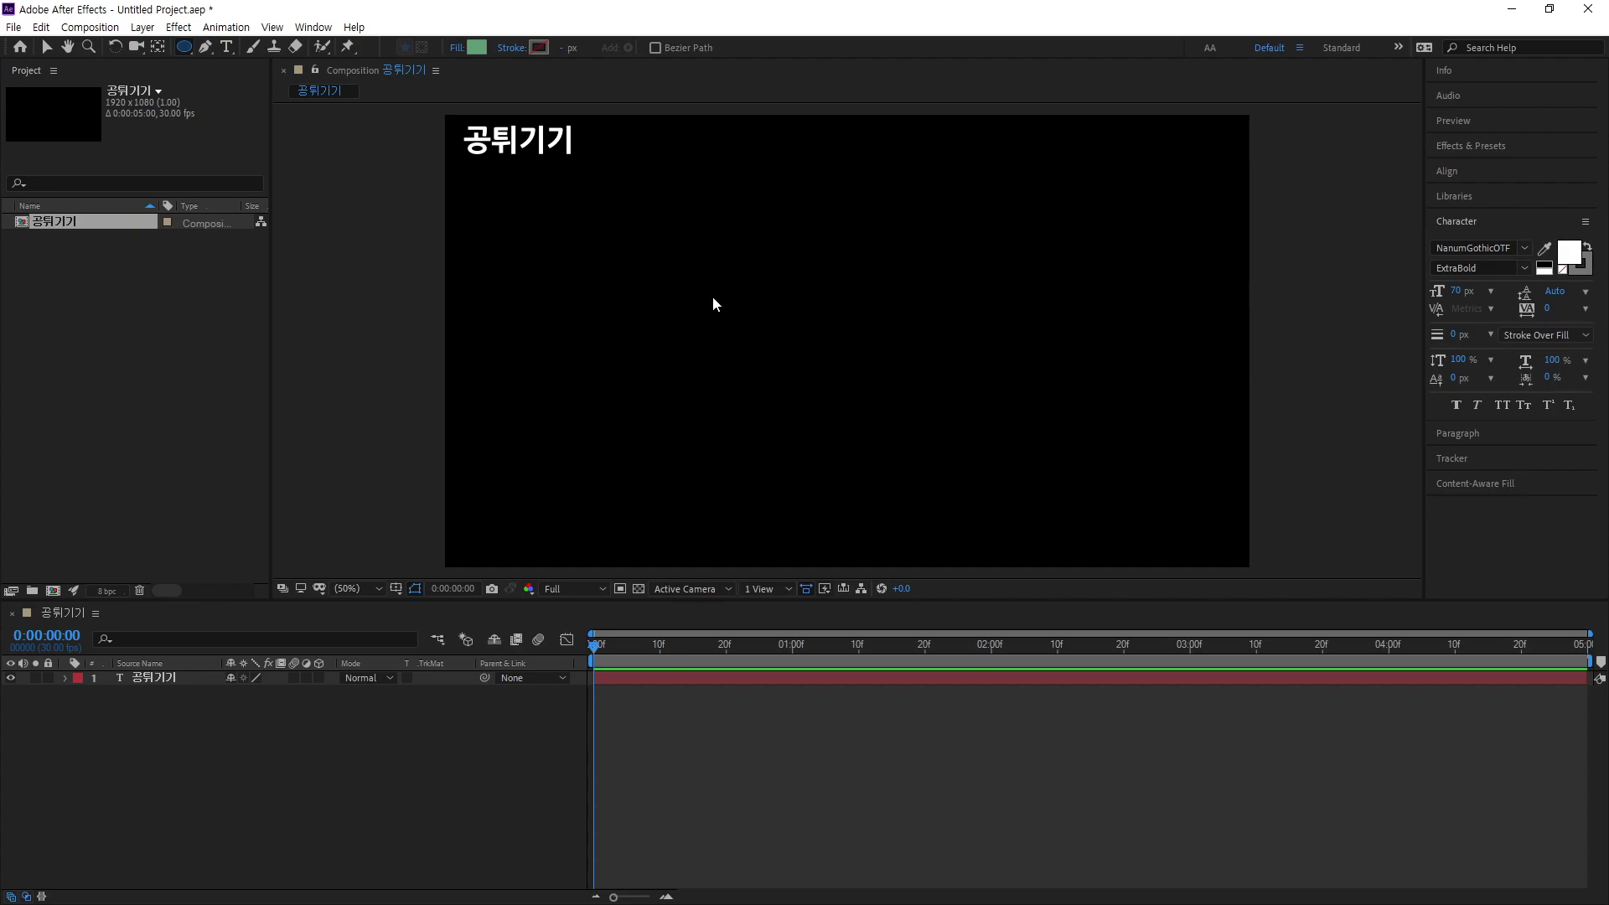
pyautogui.moveTo(570, 244)
pyautogui.mouseDown()
pyautogui.moveTo(681, 371)
pyautogui.moveTo(765, 435)
pyautogui.mouseUp()
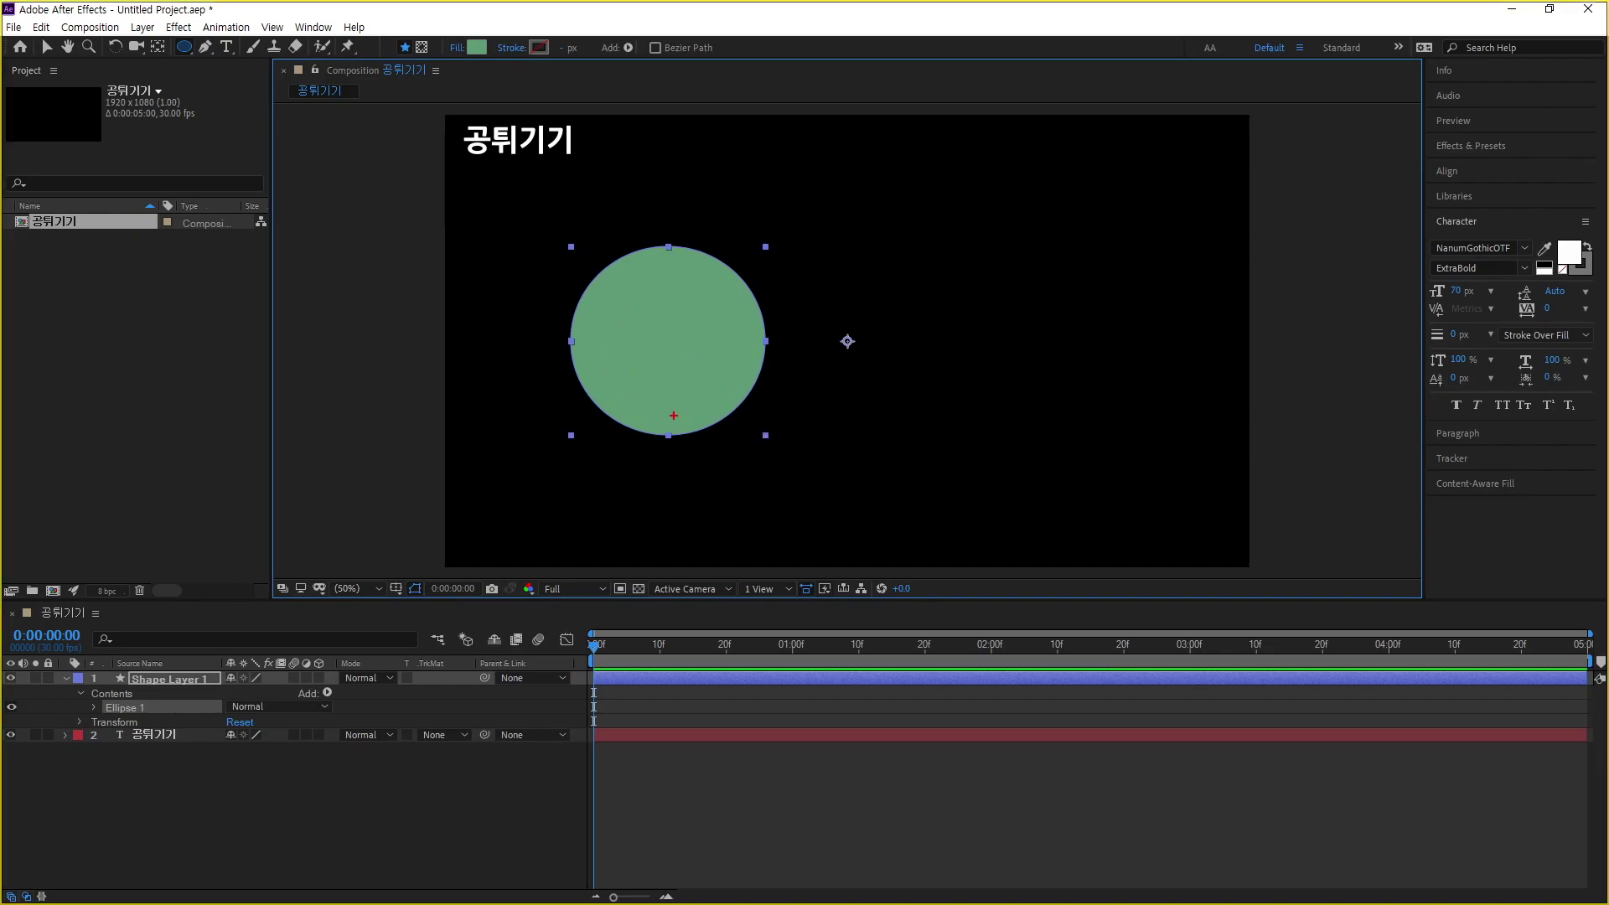
pyautogui.moveTo(670, 430); pyautogui.dragTo(670, 249)
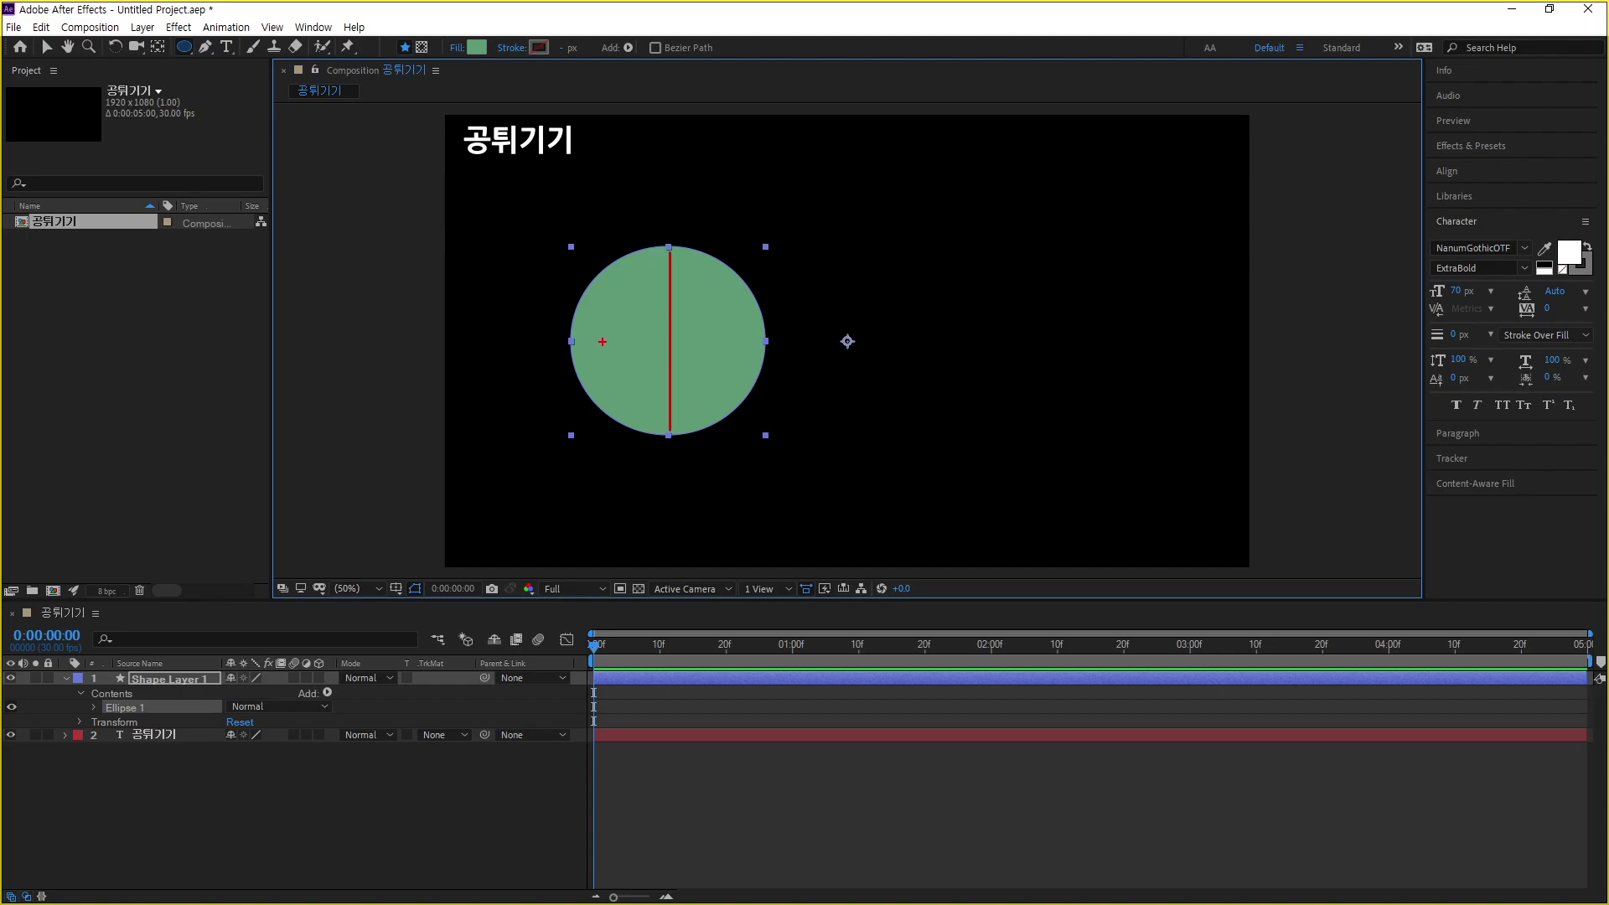
pyautogui.moveTo(582, 340); pyautogui.dragTo(761, 341)
pyautogui.moveTo(1087, 437)
pyautogui.mouseDown()
pyautogui.moveTo(923, 264)
pyautogui.moveTo(943, 278)
pyautogui.mouseUp()
pyautogui.moveTo(1056, 286)
pyautogui.mouseDown()
pyautogui.moveTo(1042, 347)
pyautogui.moveTo(1079, 325)
pyautogui.moveTo(1115, 336)
pyautogui.mouseUp()
pyautogui.moveTo(1222, 320)
pyautogui.mouseDown()
pyautogui.moveTo(1210, 265)
pyautogui.moveTo(1198, 348)
pyautogui.mouseUp()
pyautogui.moveTo(1175, 322); pyautogui.dragTo(1217, 320)
pyautogui.moveTo(1240, 319); pyautogui.dragTo(1281, 316)
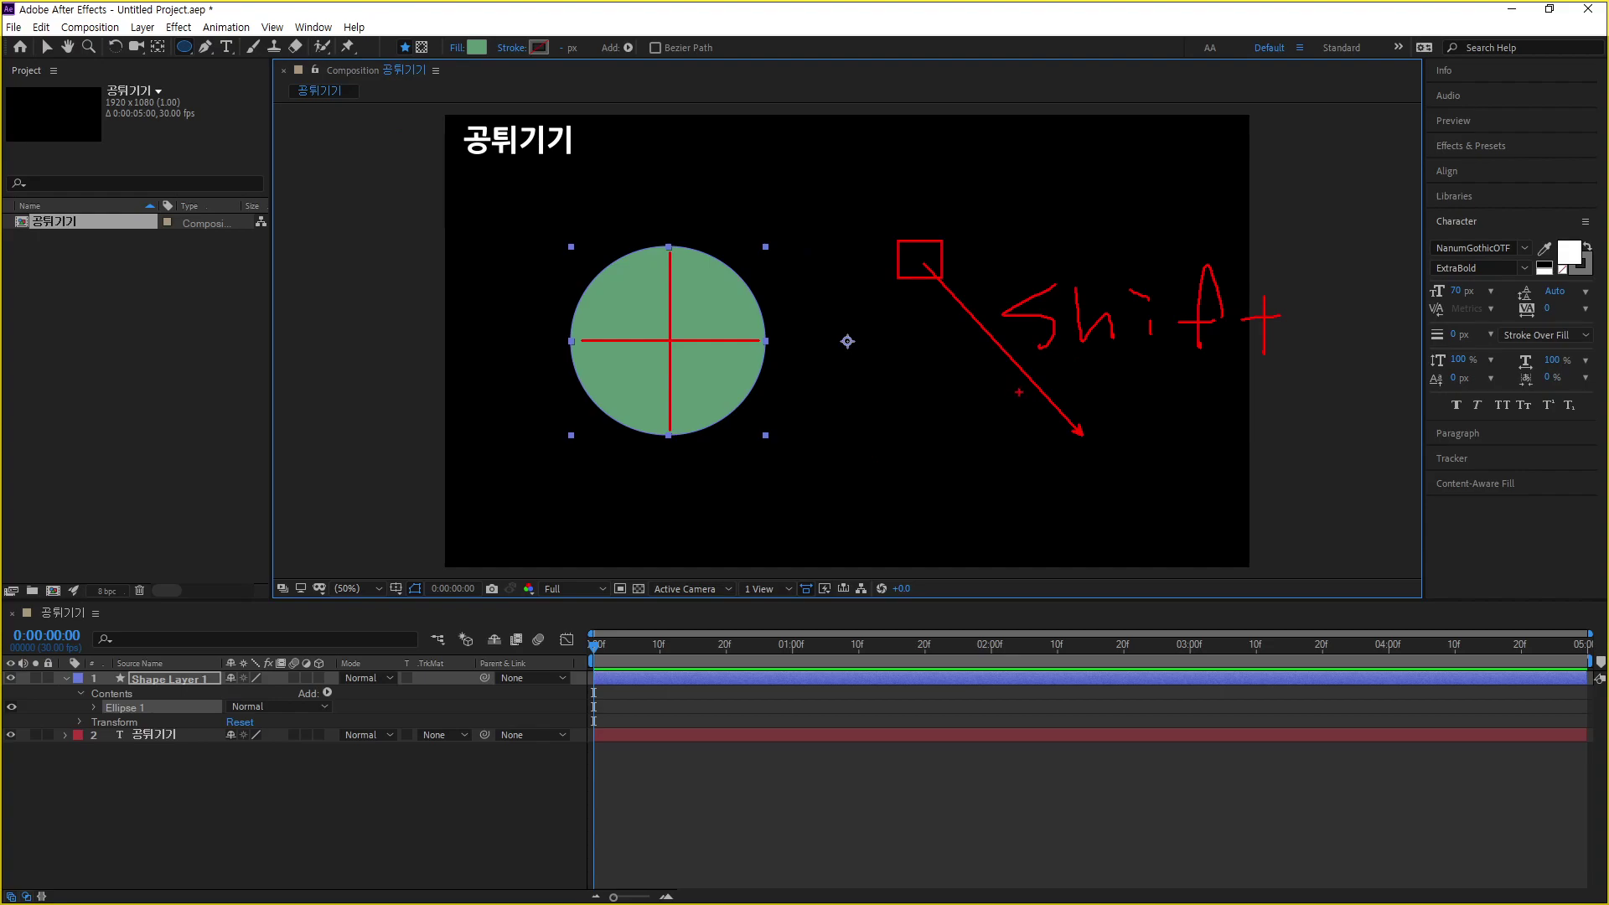
pyautogui.press('Escape')
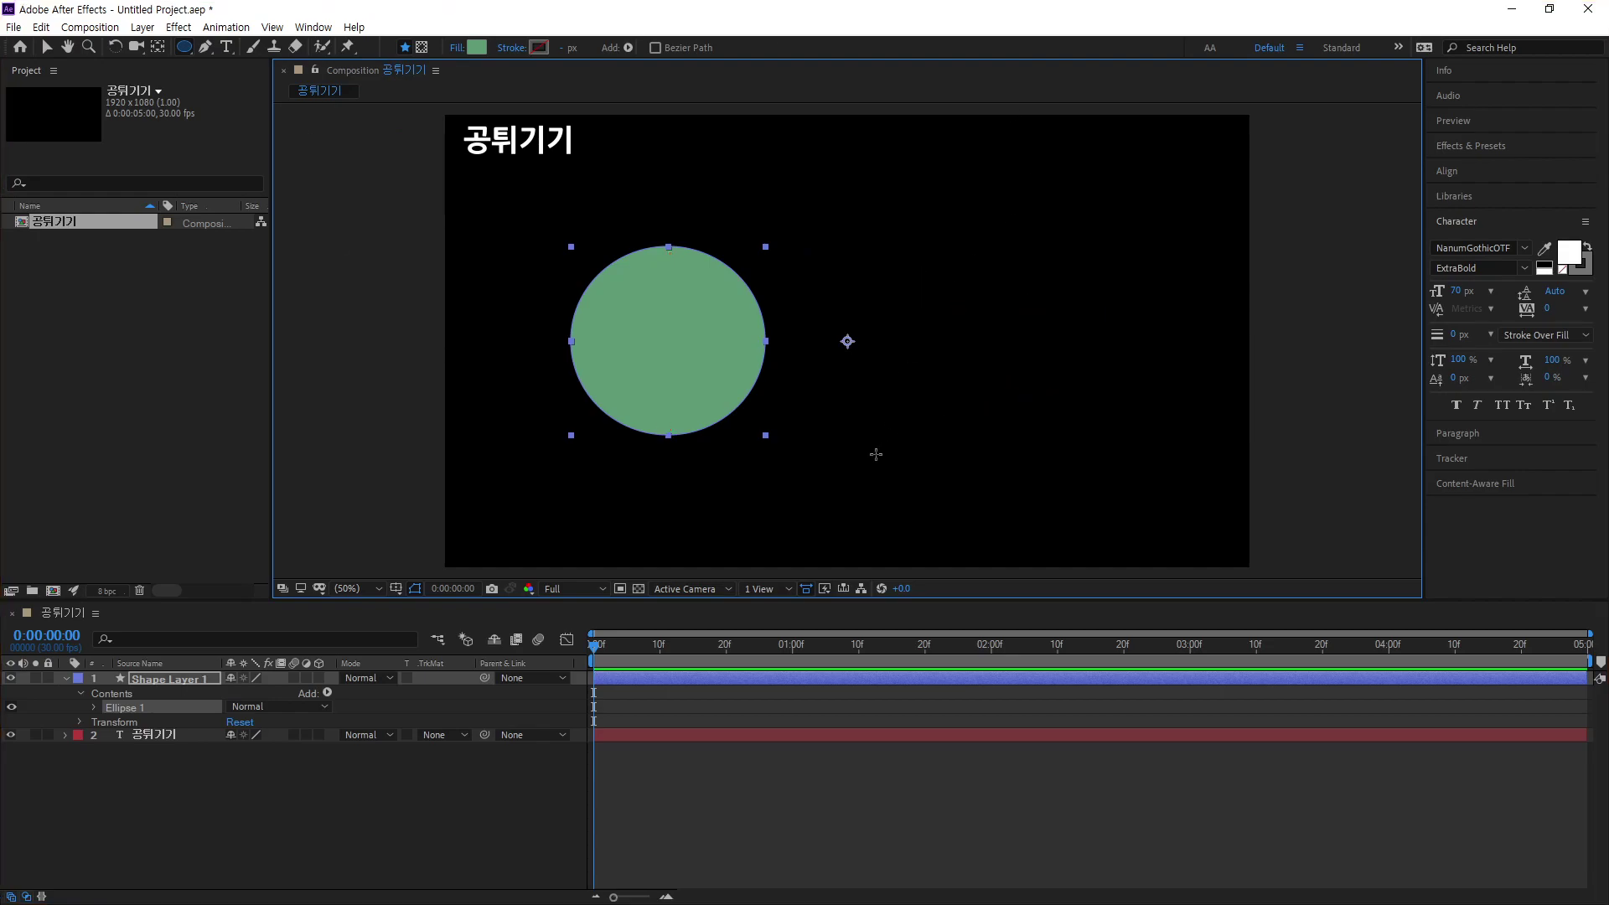
pyautogui.press('Delete')
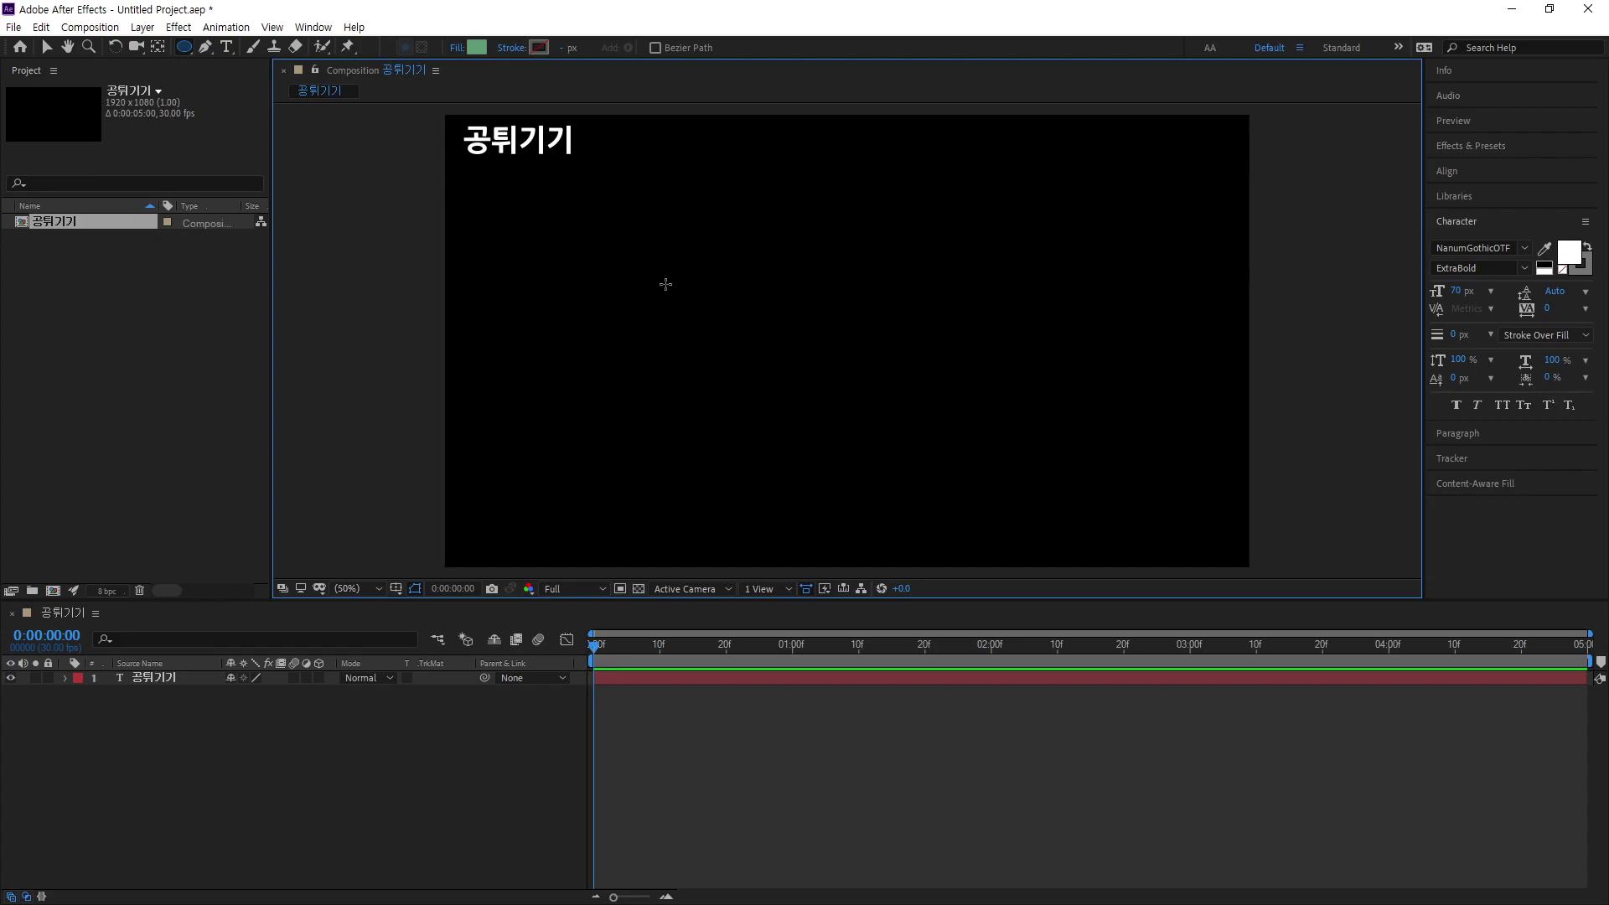
# Step: Draw a perfect circle left of the composition centre, at about -274, -16, and expand its Ellipse 1 transform properties
pyautogui.moveTo(667, 269); pyautogui.dragTo(778, 400)
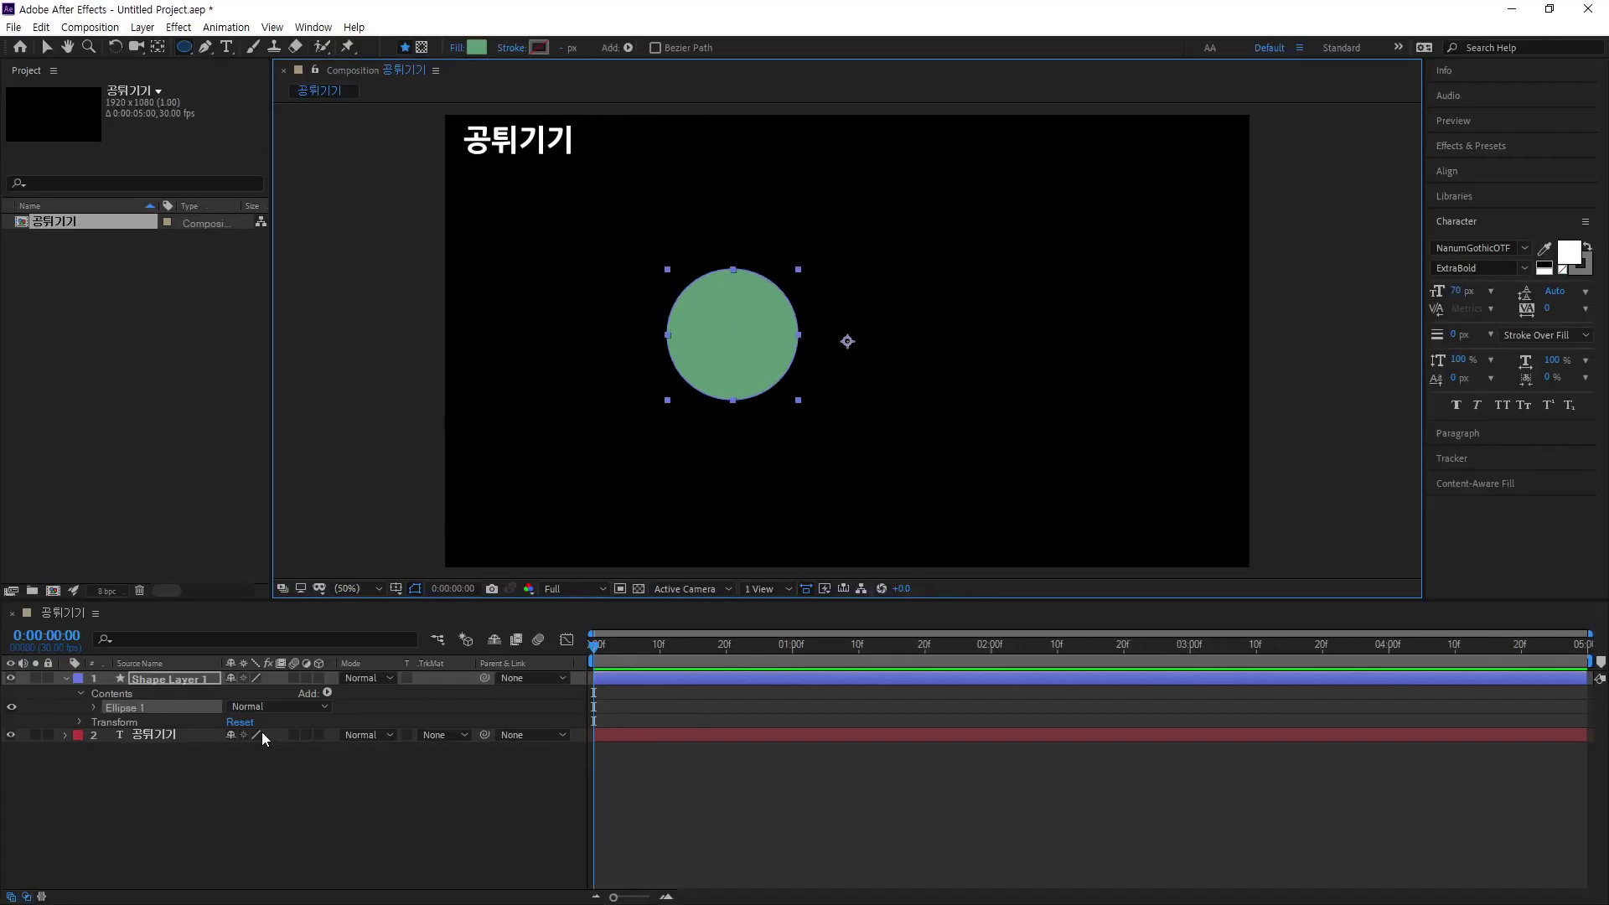
pyautogui.click(94, 706)
pyautogui.click(109, 764)
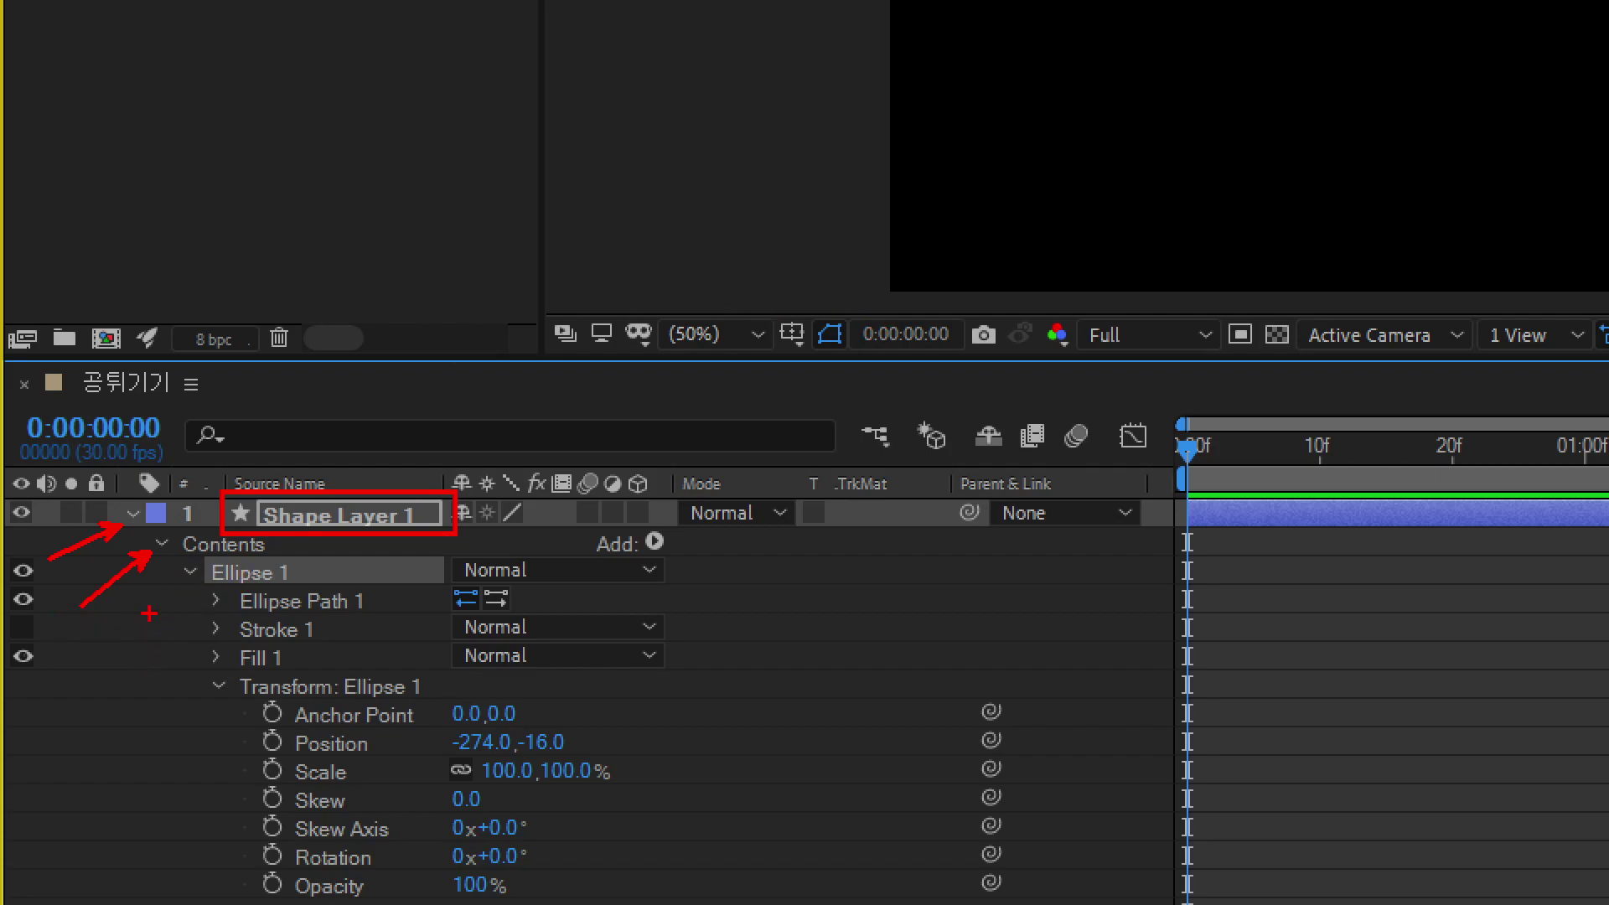
pyautogui.moveTo(184, 581)
pyautogui.mouseDown()
pyautogui.moveTo(143, 617)
pyautogui.moveTo(138, 652)
pyautogui.mouseUp()
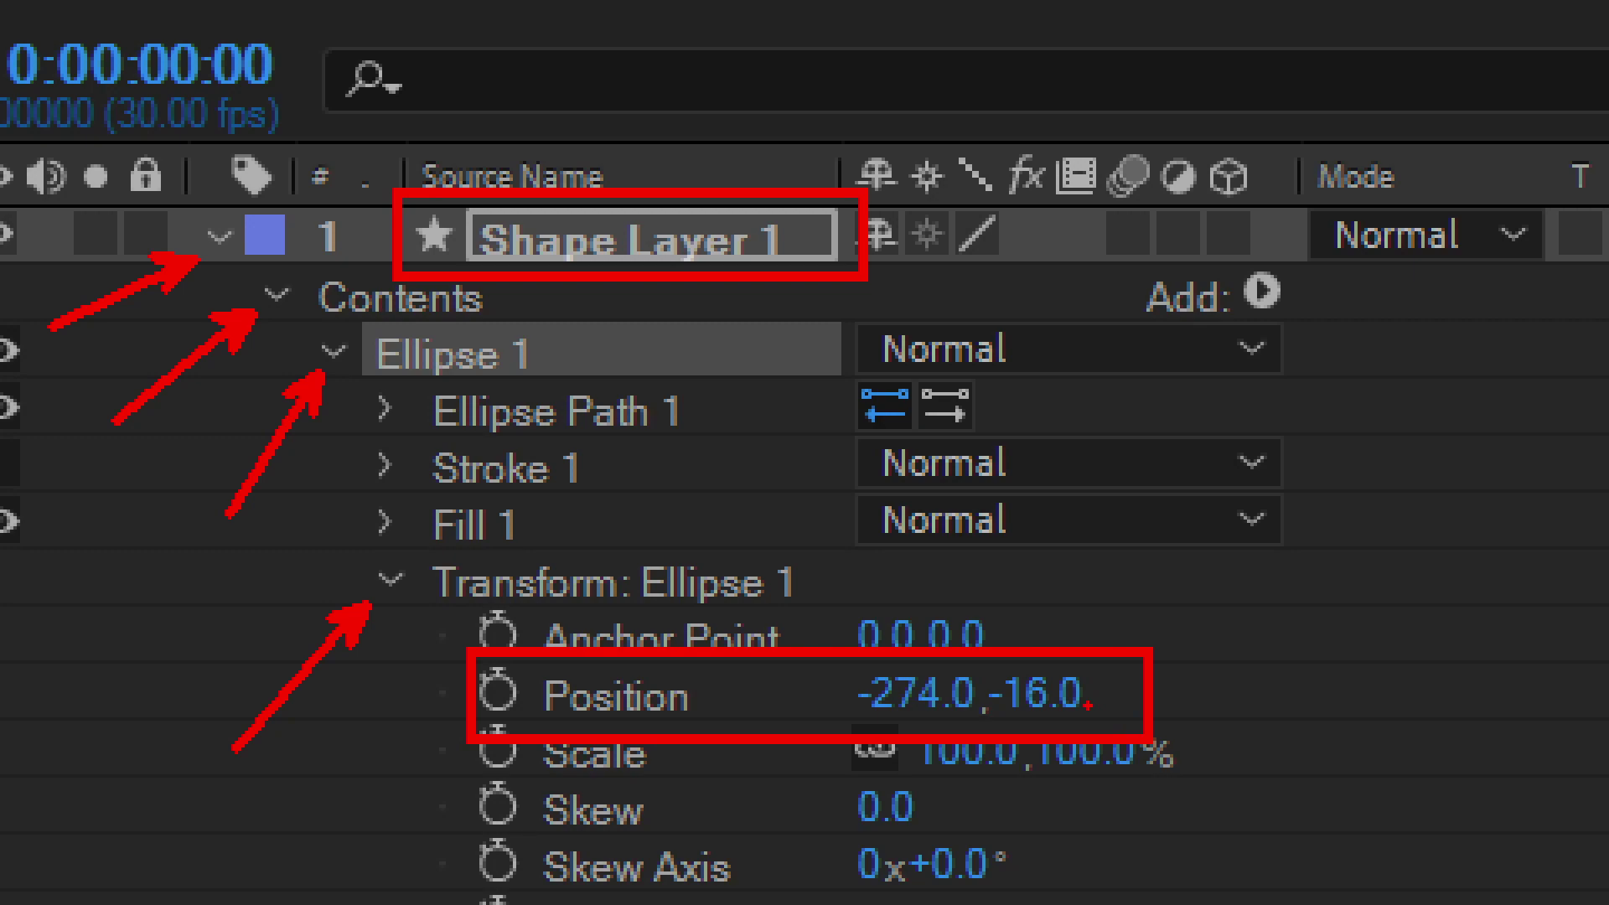
pyautogui.moveTo(1081, 467)
pyautogui.mouseDown()
pyautogui.moveTo(1070, 591)
pyautogui.moveTo(1225, 603)
pyautogui.mouseUp()
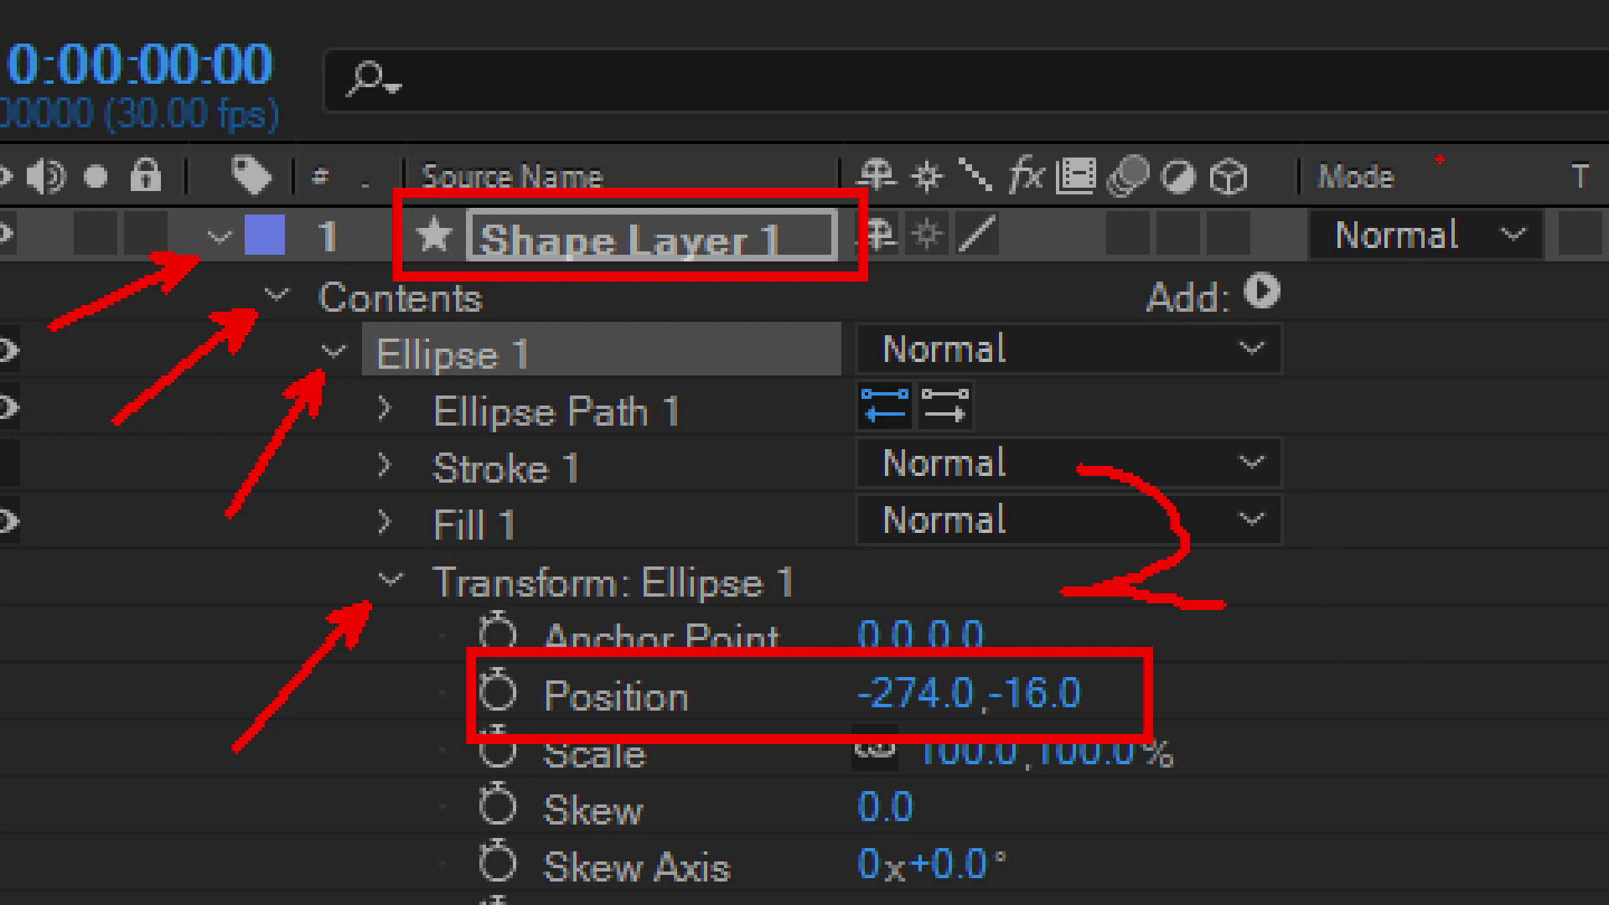
pyautogui.moveTo(1252, 463); pyautogui.dragTo(1269, 628)
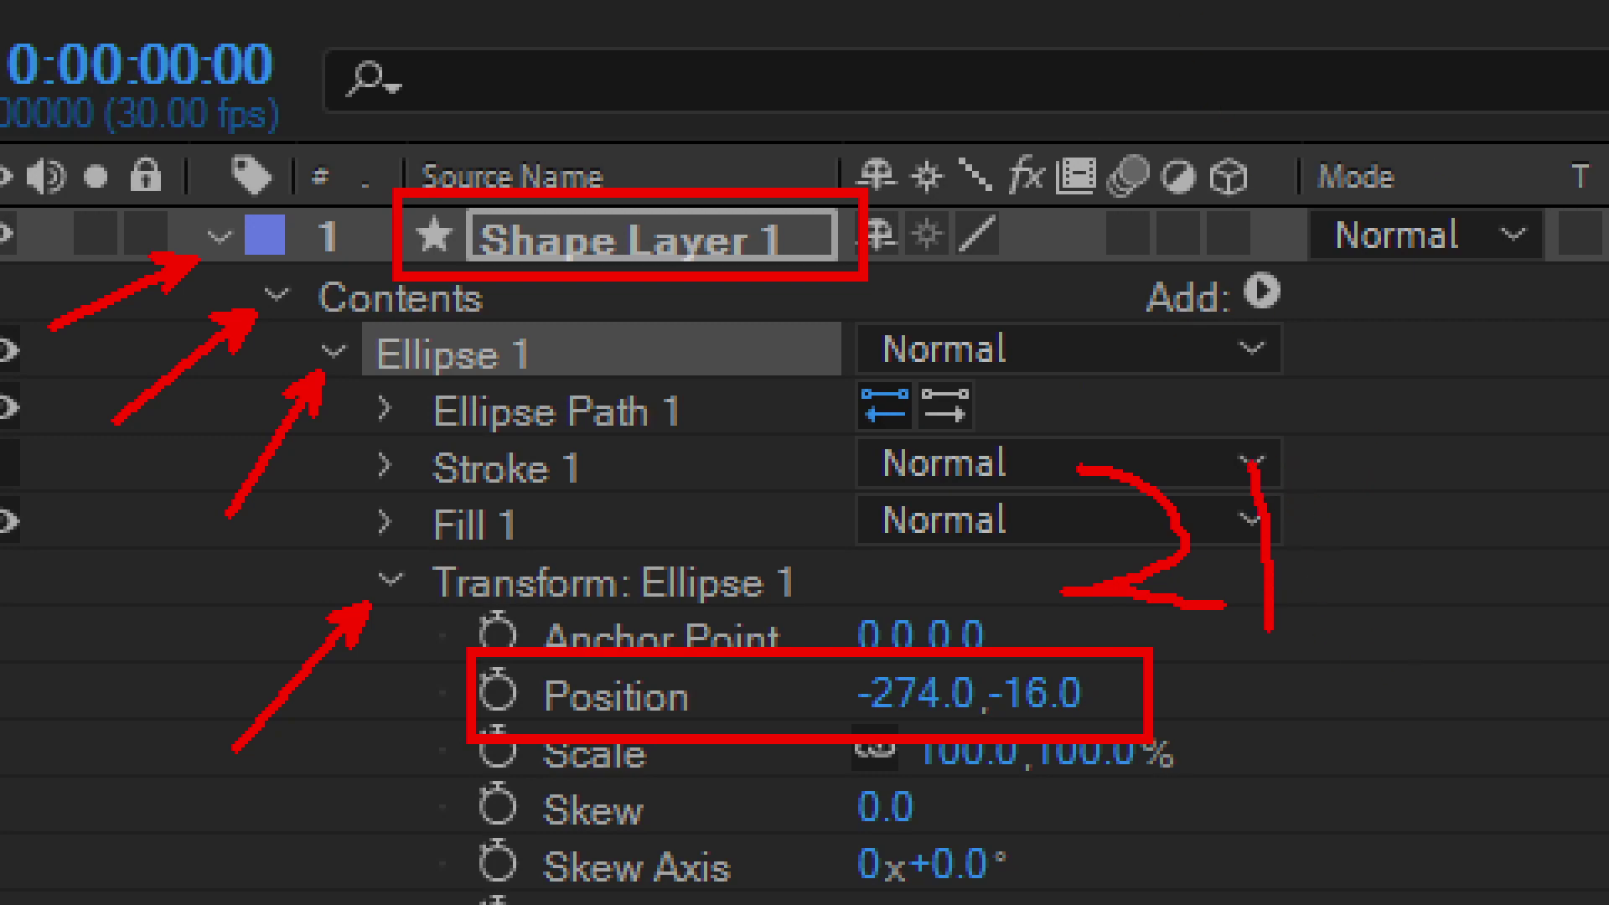
pyautogui.moveTo(1251, 460)
pyautogui.mouseDown()
pyautogui.moveTo(1362, 570)
pyautogui.moveTo(1270, 642)
pyautogui.mouseUp()
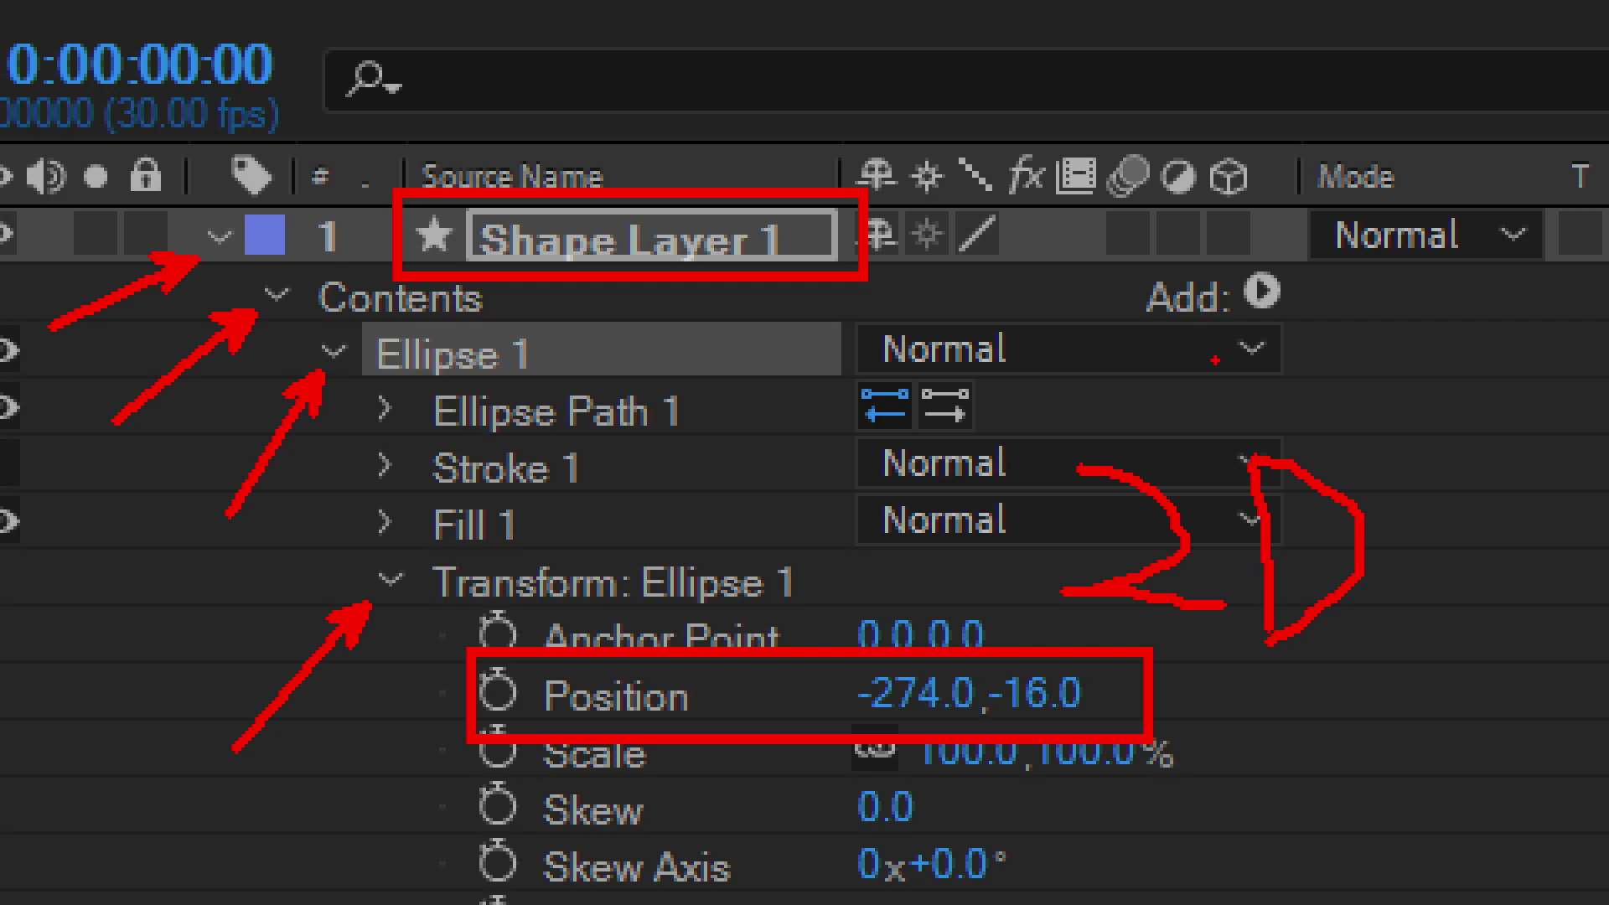
pyautogui.moveTo(1016, 166); pyautogui.dragTo(939, 281)
pyautogui.moveTo(929, 146); pyautogui.dragTo(1014, 295)
pyautogui.moveTo(1128, 134); pyautogui.dragTo(1187, 194)
pyautogui.moveTo(1246, 126)
pyautogui.mouseDown()
pyautogui.moveTo(1189, 195)
pyautogui.moveTo(1180, 317)
pyautogui.mouseUp()
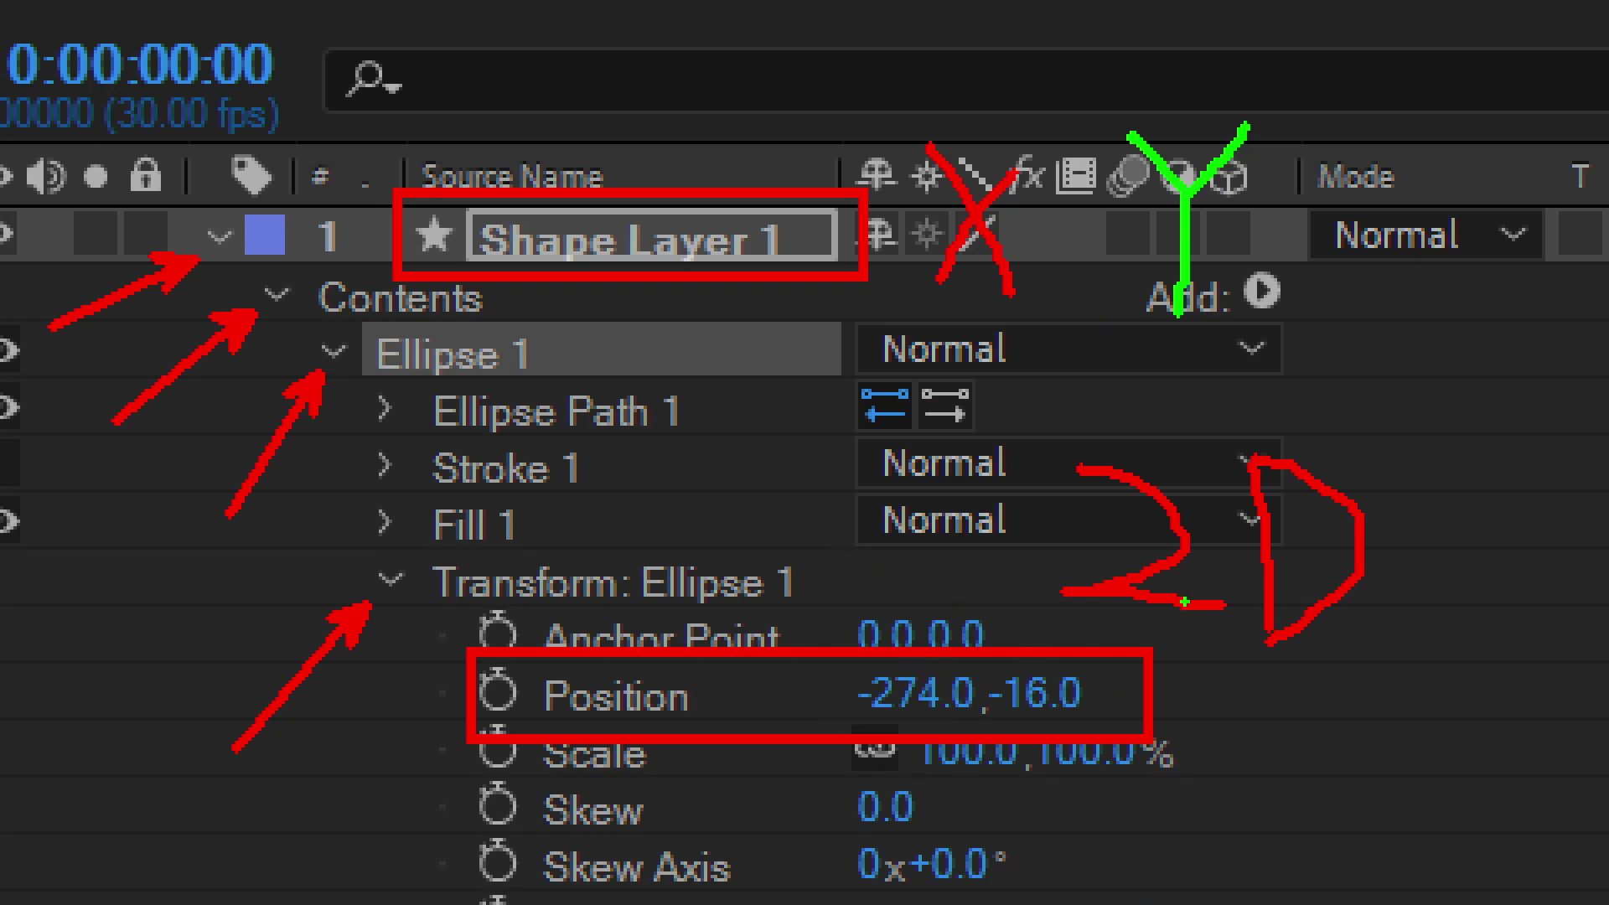
pyautogui.press('Escape')
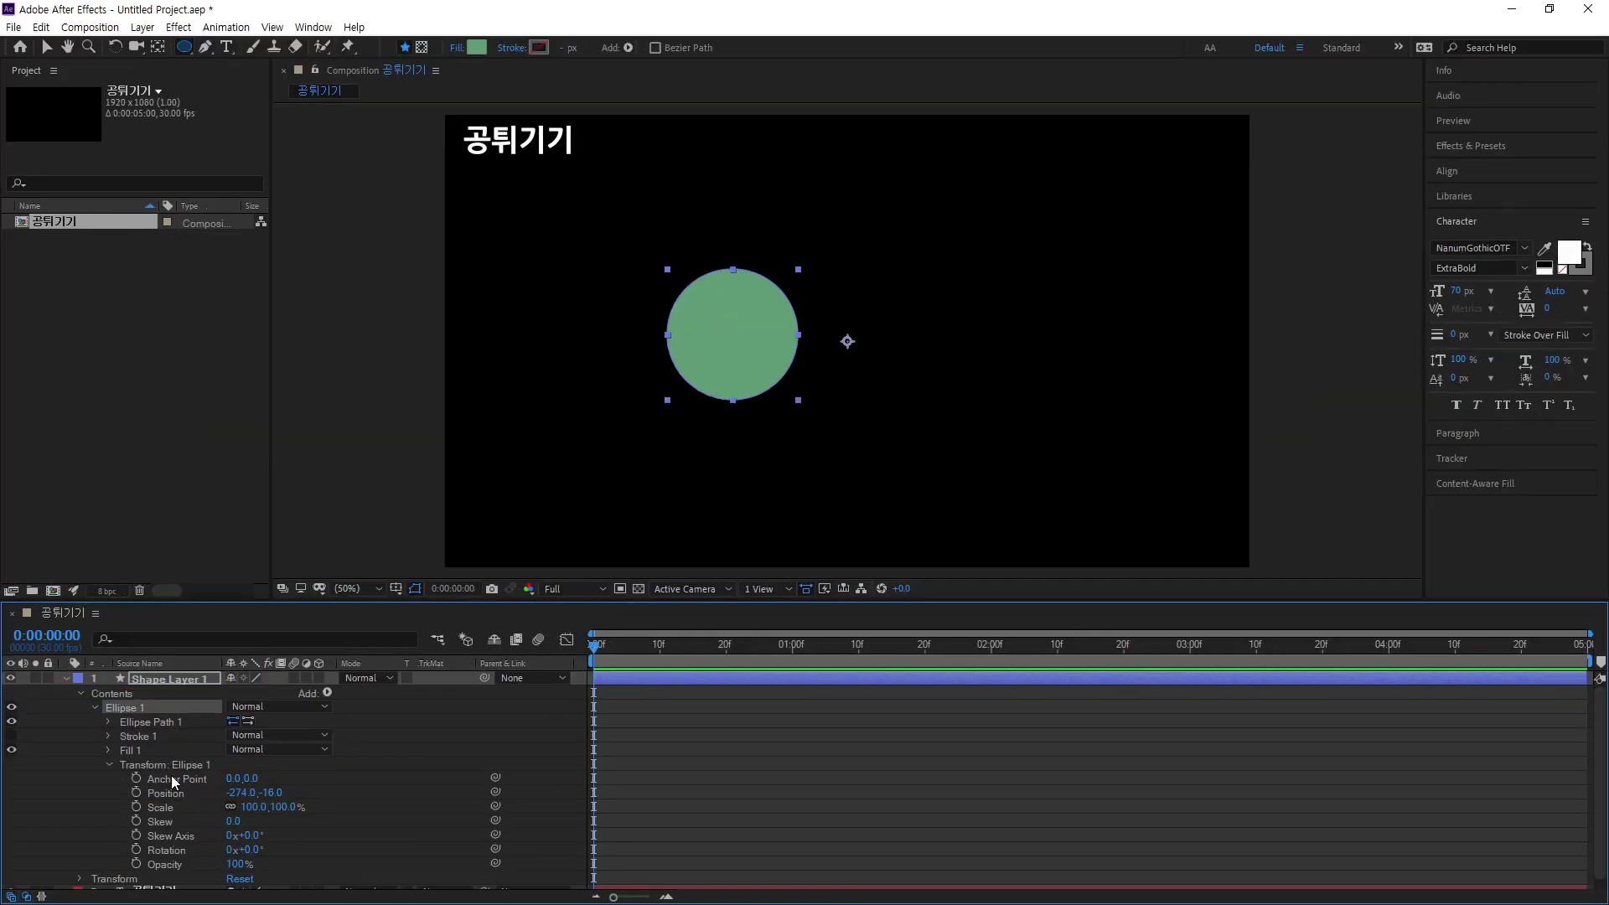
# Step: Set the position of Ellipse 1 to 0.0, 0.0 so the circle is centred on the layer's anchor point
pyautogui.press('Return')
pyautogui.click(269, 791)
pyautogui.write('0.0,0')
pyautogui.press('Return')
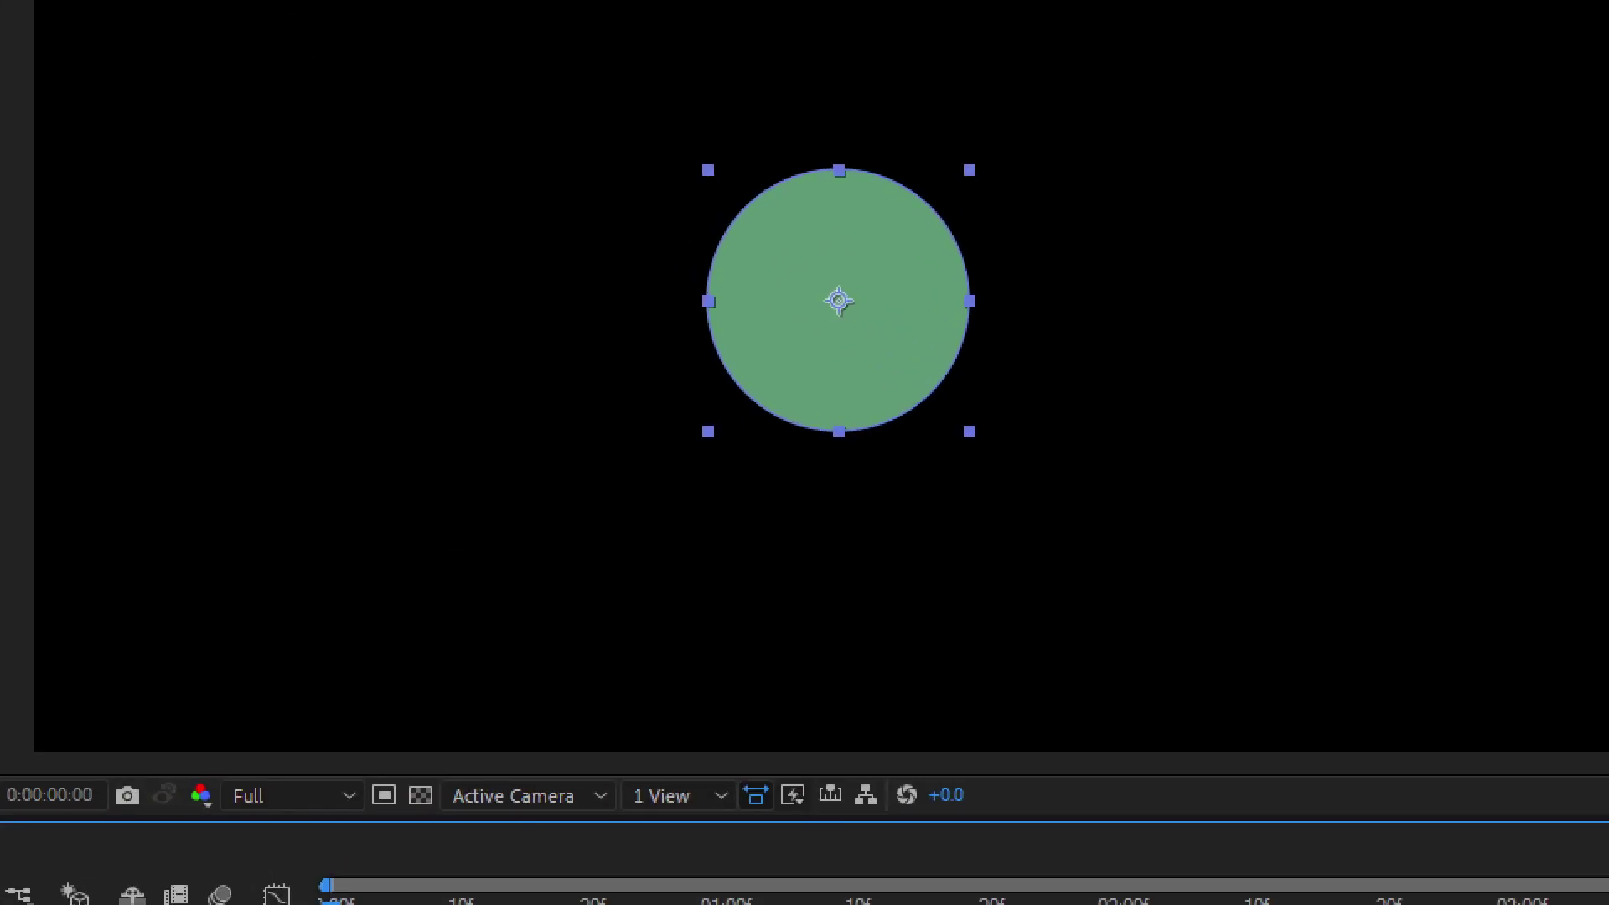
pyautogui.moveTo(861, 367); pyautogui.dragTo(845, 324)
pyautogui.moveTo(832, 266)
pyautogui.mouseDown()
pyautogui.moveTo(883, 300)
pyautogui.moveTo(849, 329)
pyautogui.mouseUp()
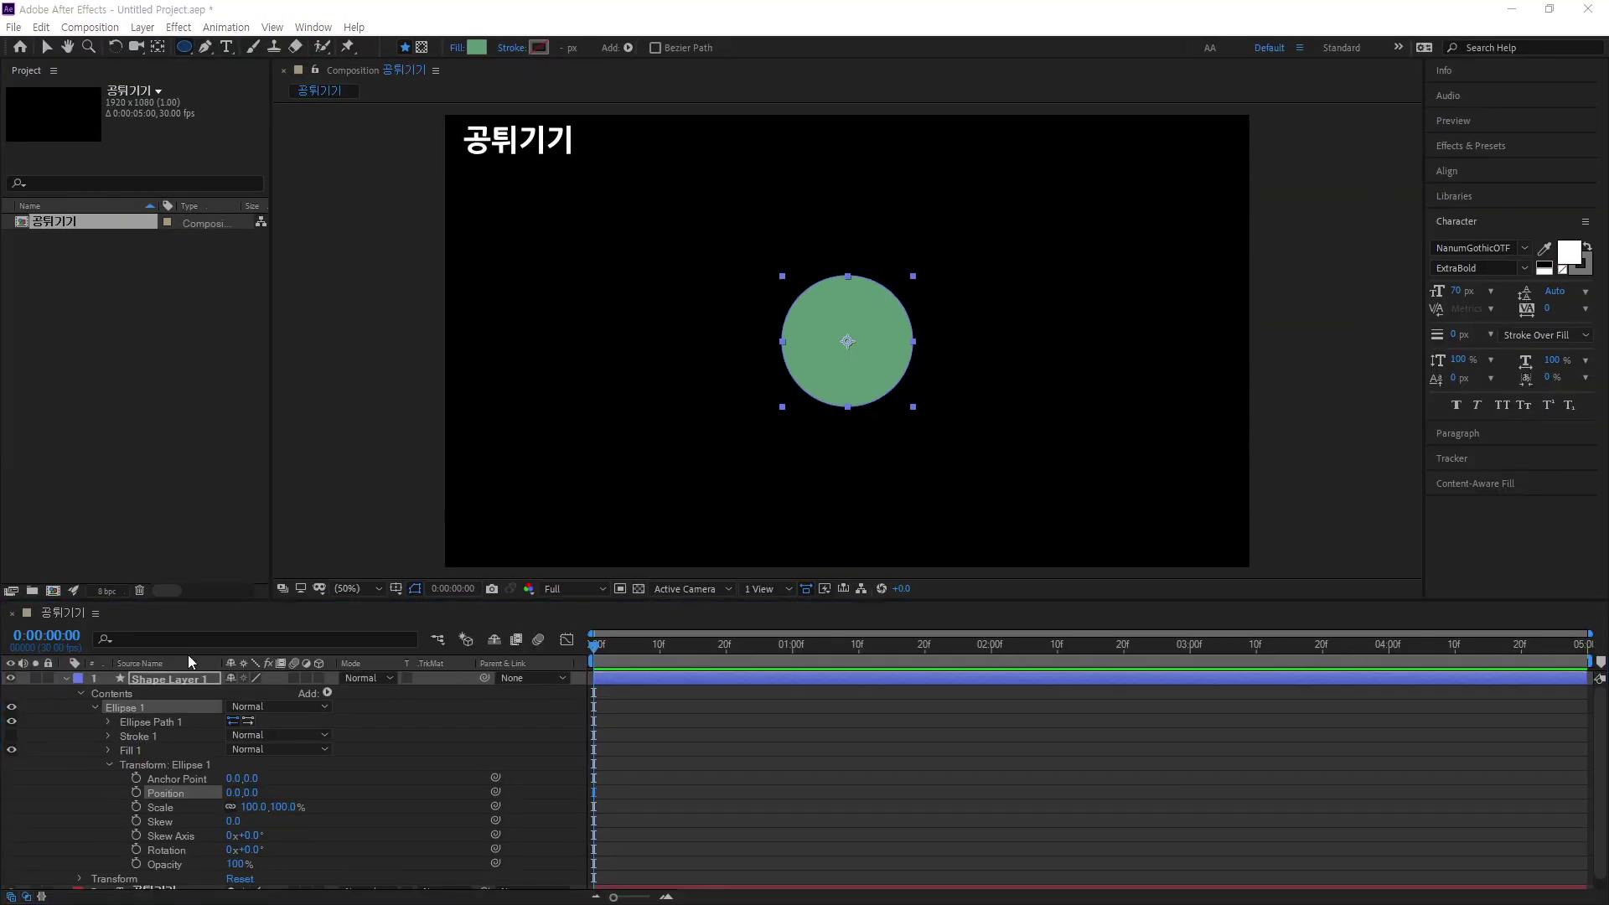
pyautogui.hotkey('ctrl', '2')
pyautogui.moveTo(593, 249)
pyautogui.mouseDown()
pyautogui.moveTo(547, 266)
pyautogui.moveTo(507, 232)
pyautogui.moveTo(551, 186)
pyautogui.moveTo(593, 190)
pyautogui.moveTo(585, 252)
pyautogui.mouseUp()
pyautogui.press('p')
pyautogui.moveTo(549, 501)
pyautogui.mouseDown()
pyautogui.moveTo(561, 345)
pyautogui.moveTo(547, 282)
pyautogui.mouseUp()
pyautogui.press('g')
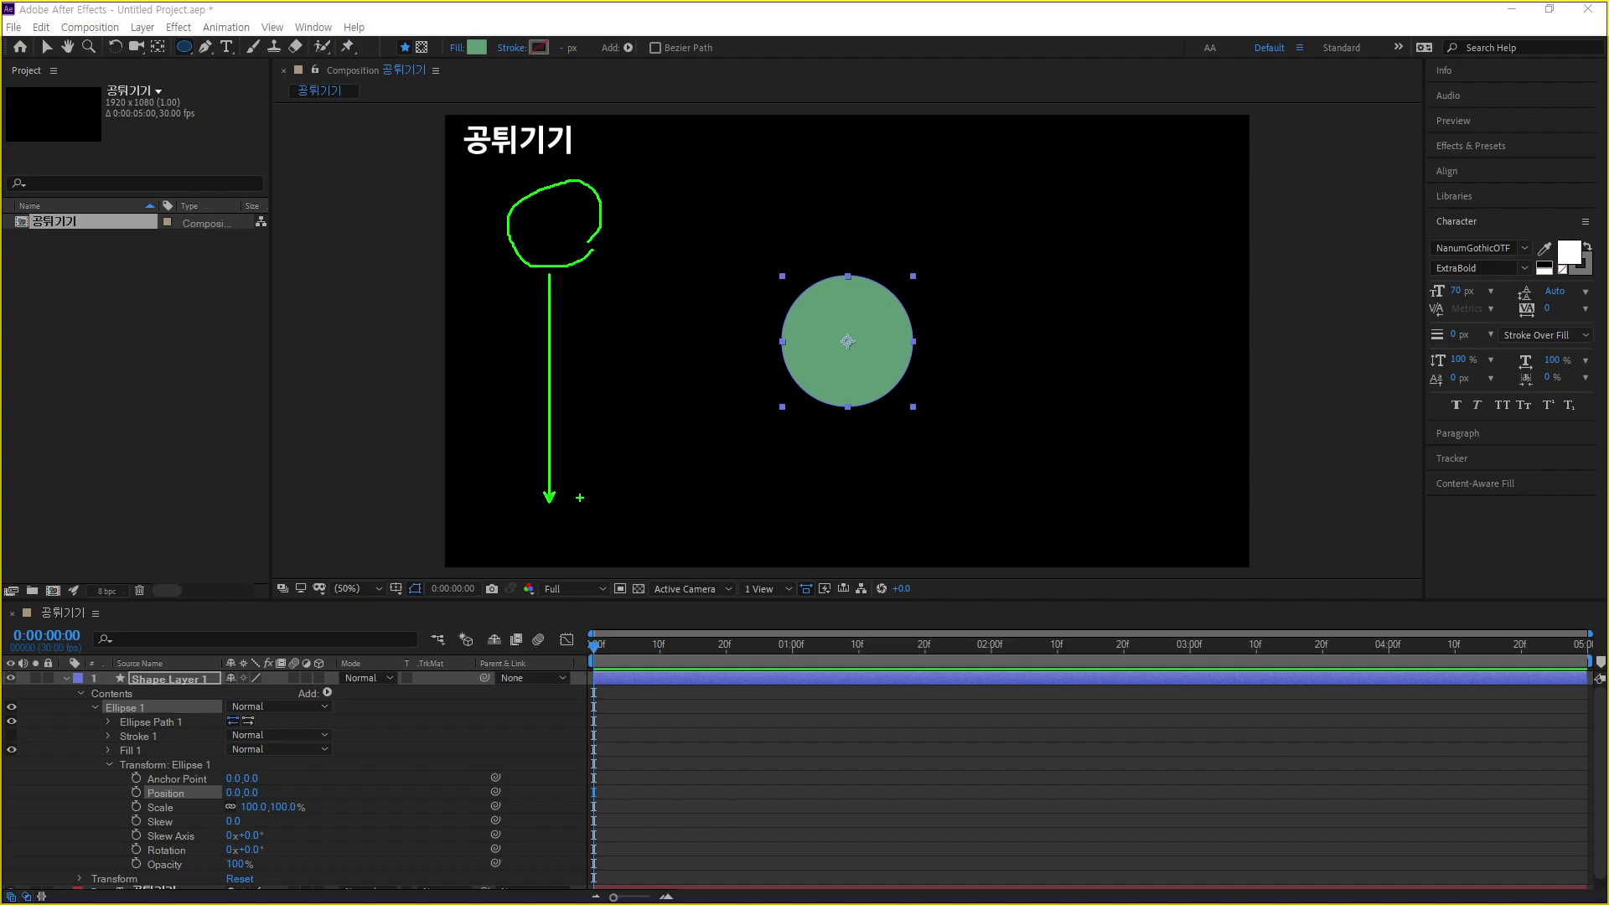
pyautogui.moveTo(577, 352)
pyautogui.mouseDown()
pyautogui.moveTo(576, 503)
pyautogui.moveTo(607, 390)
pyautogui.moveTo(606, 487)
pyautogui.moveTo(606, 359)
pyautogui.mouseUp()
pyautogui.moveTo(644, 427)
pyautogui.mouseDown()
pyautogui.moveTo(644, 502)
pyautogui.moveTo(669, 426)
pyautogui.mouseUp()
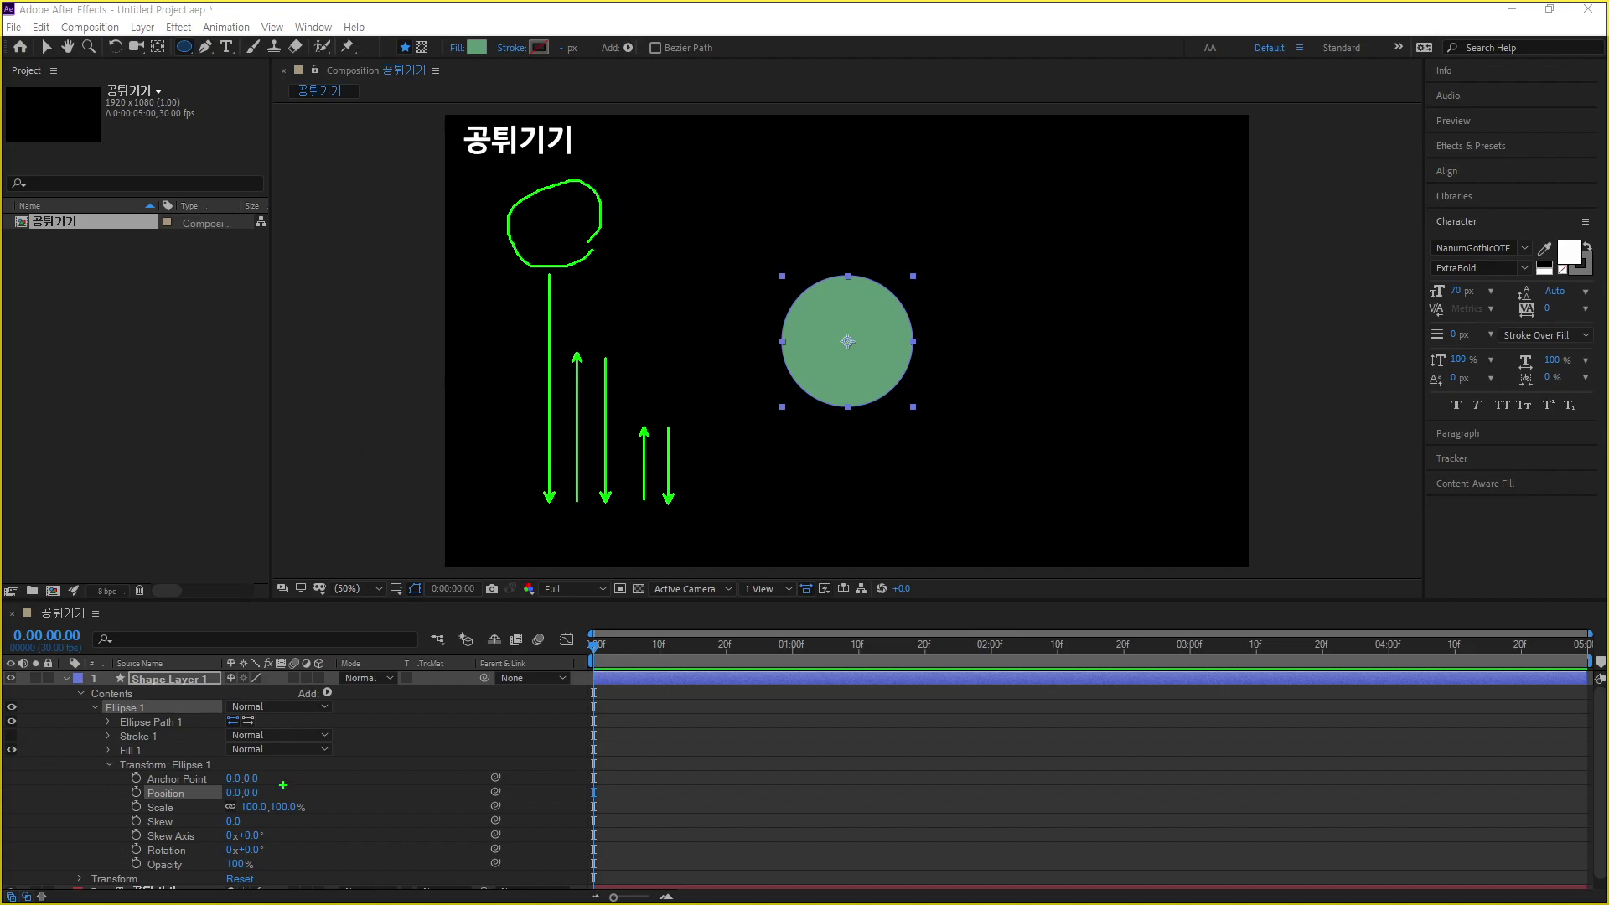
# Step: Switch from the Ellipse tool to the Selection tool with the circle still selected
pyautogui.press('Escape')
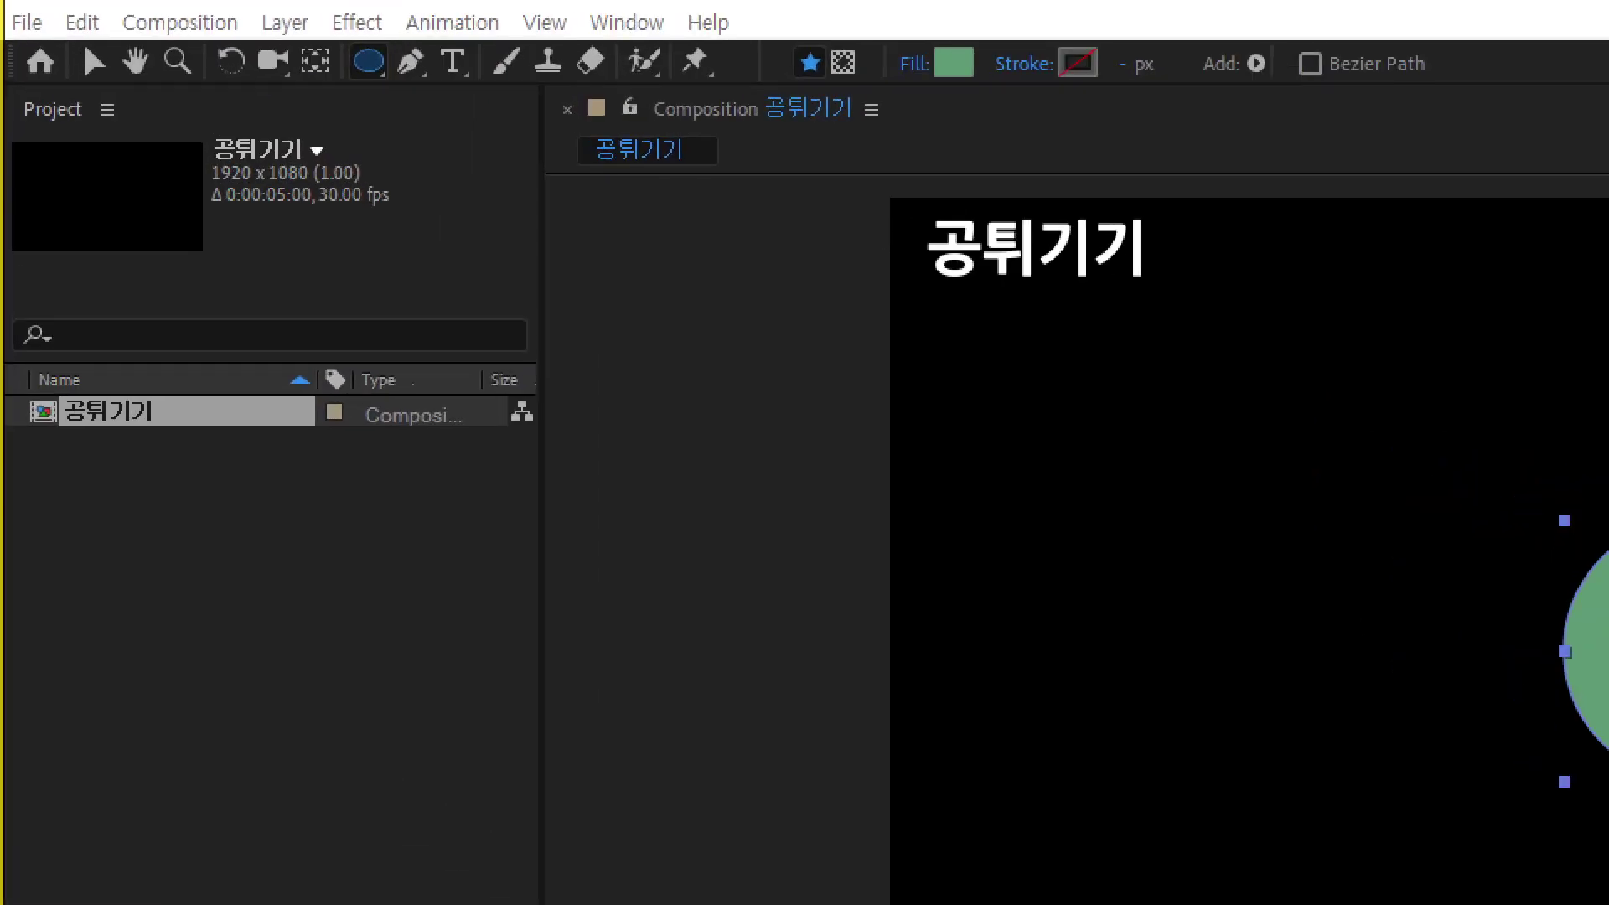
pyautogui.moveTo(29, 35); pyautogui.dragTo(62, 59)
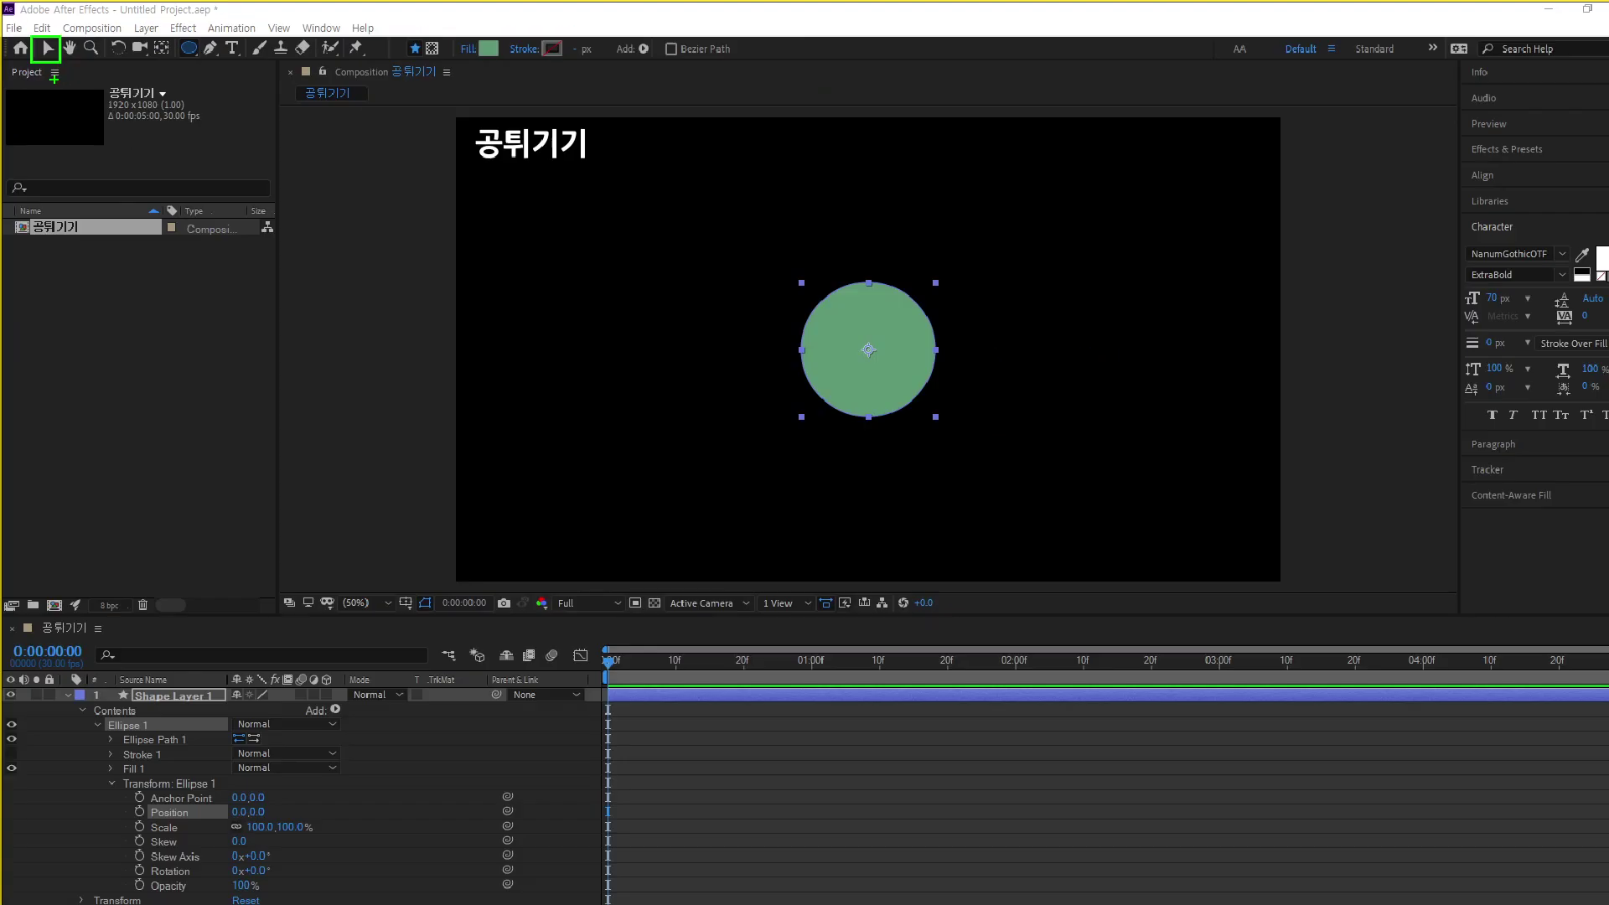
pyautogui.click(47, 48)
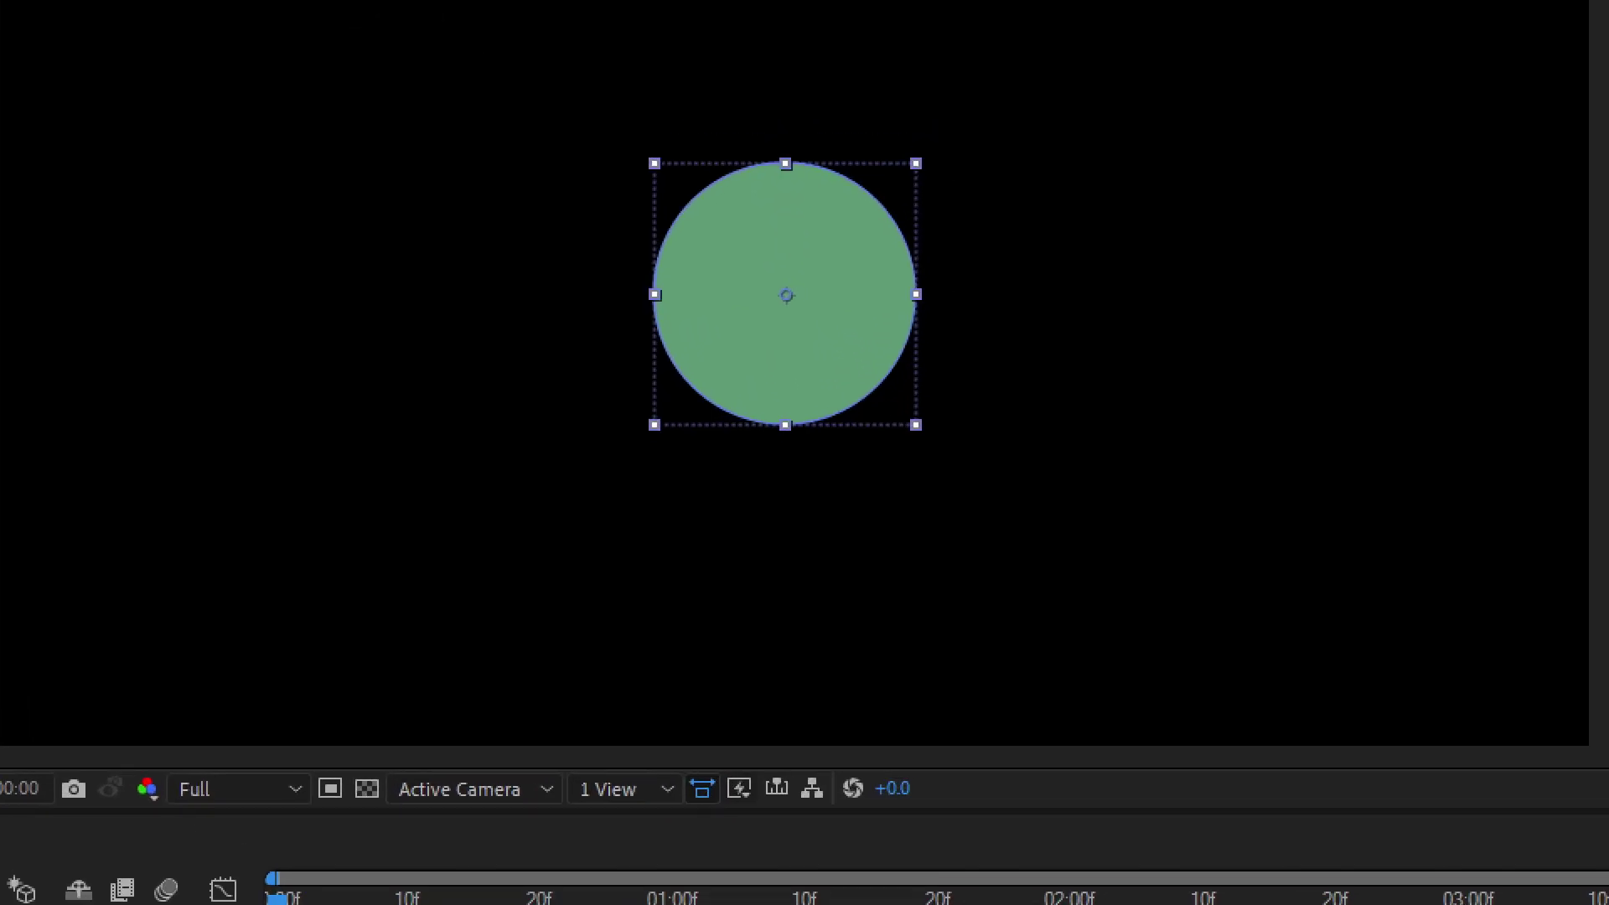
pyautogui.moveTo(809, 330)
pyautogui.mouseDown()
pyautogui.moveTo(760, 282)
pyautogui.moveTo(791, 270)
pyautogui.moveTo(814, 321)
pyautogui.mouseUp()
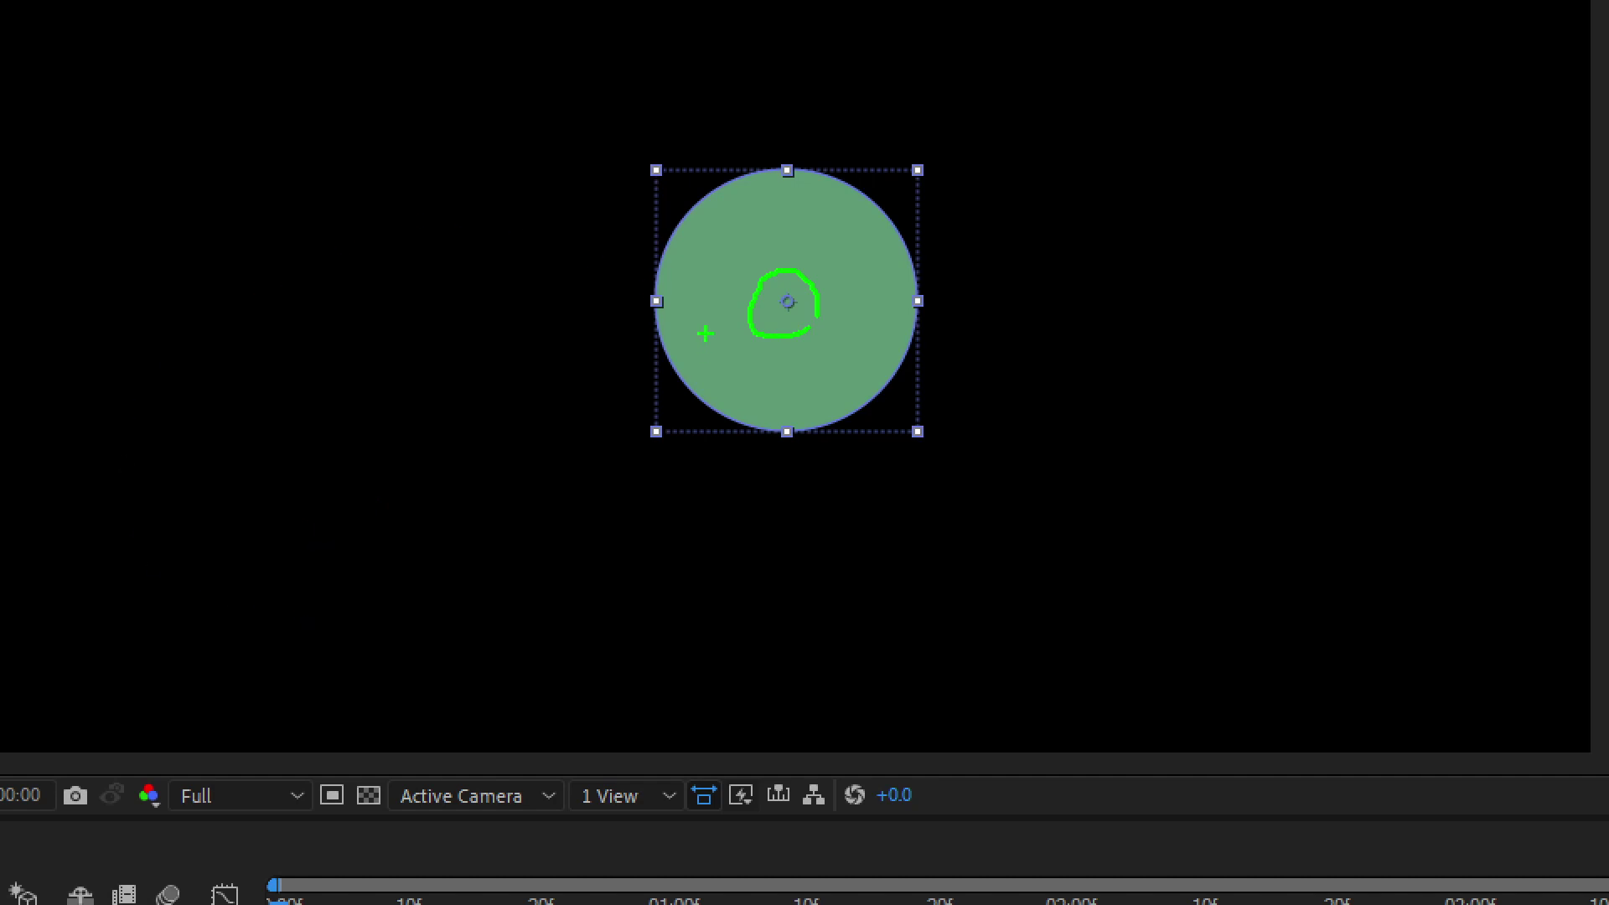
pyautogui.press('Escape')
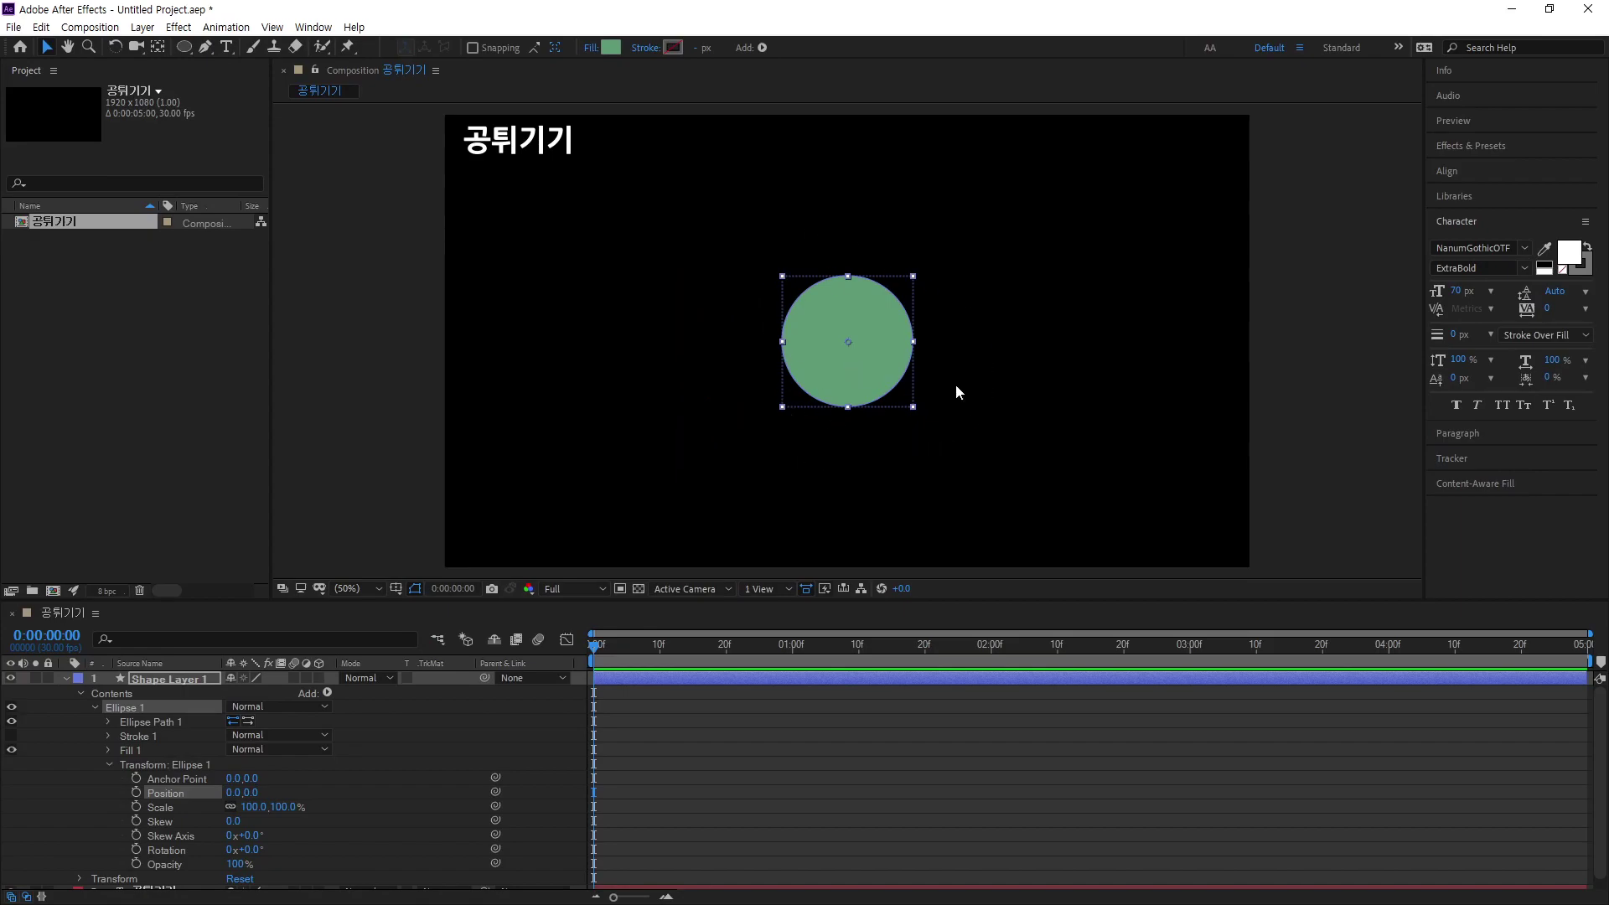
# Step: Try moving Ellipse 1 inside its shape layer to about -366, -44, and reset its position to 0.0, 0.0
pyautogui.moveTo(845, 381); pyautogui.dragTo(691, 362)
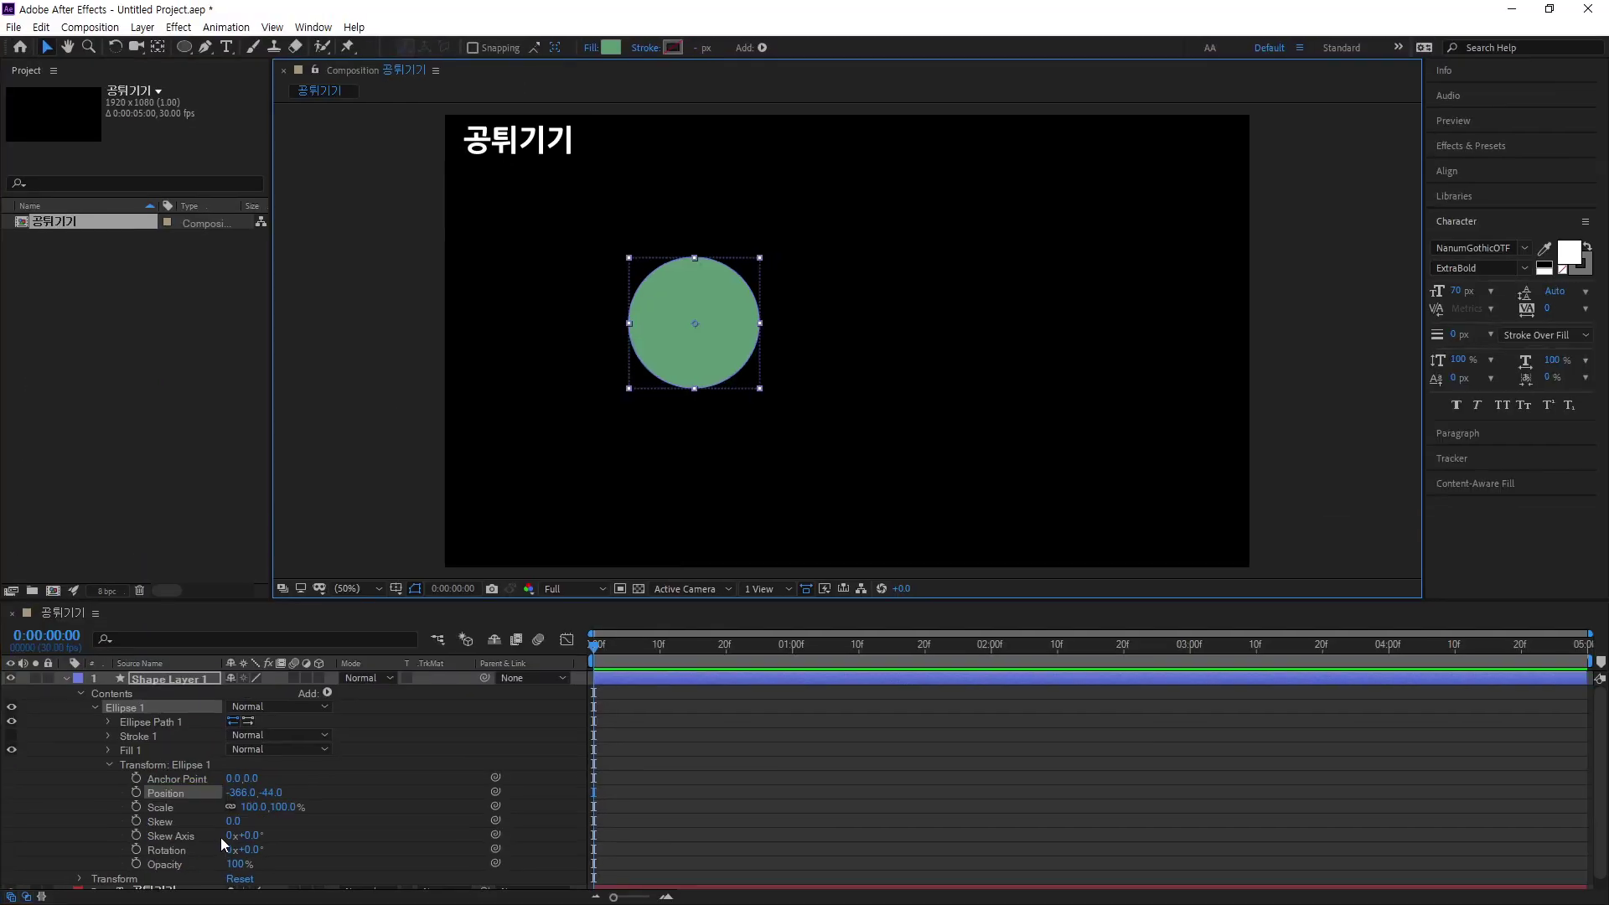
pyautogui.click(241, 793)
pyautogui.write('0')
pyautogui.press('Return')
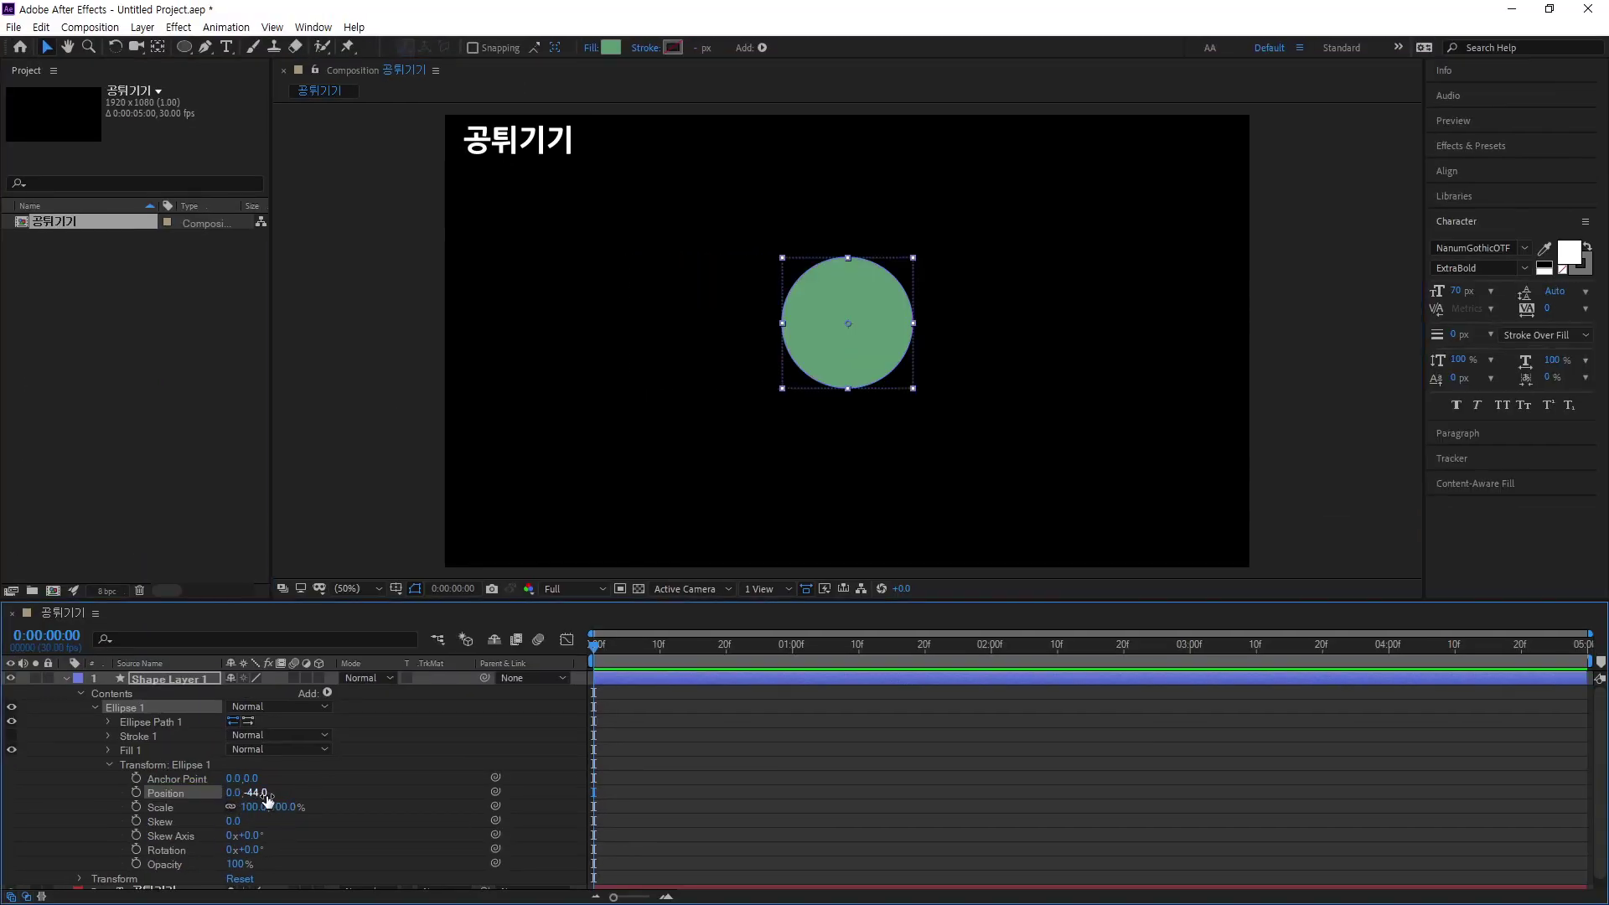
pyautogui.click(257, 793)
pyautogui.write('0')
pyautogui.press('Return')
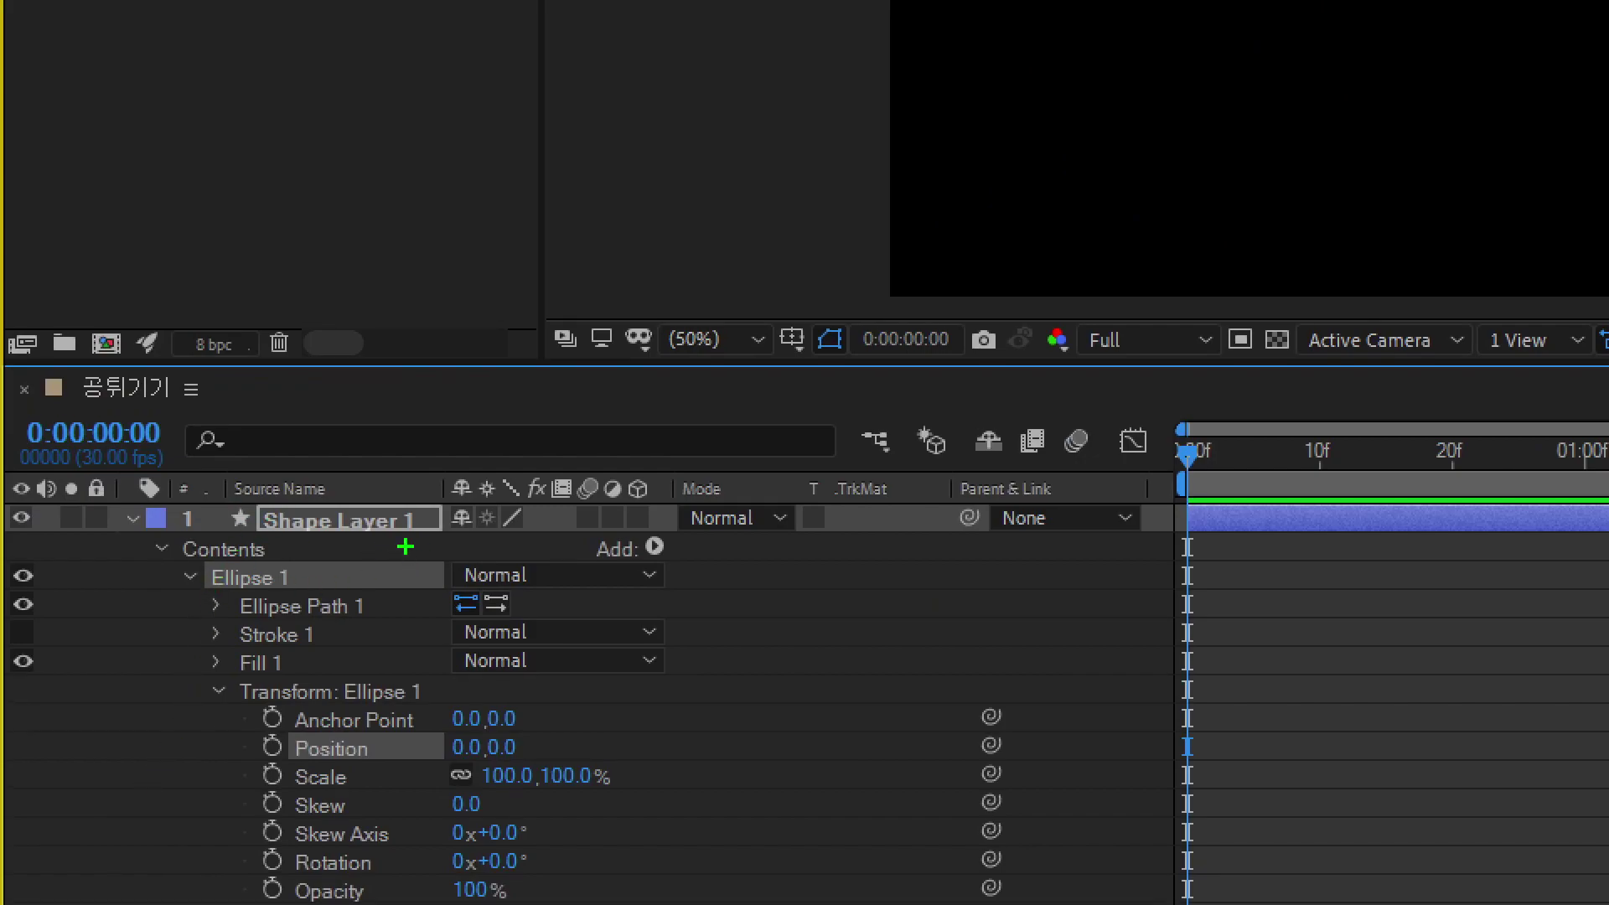
# Step: Select Shape Layer 1 and move the whole layer below the 공튀기기 title, at about 258, 320
pyautogui.moveTo(242, 500); pyautogui.dragTo(455, 540)
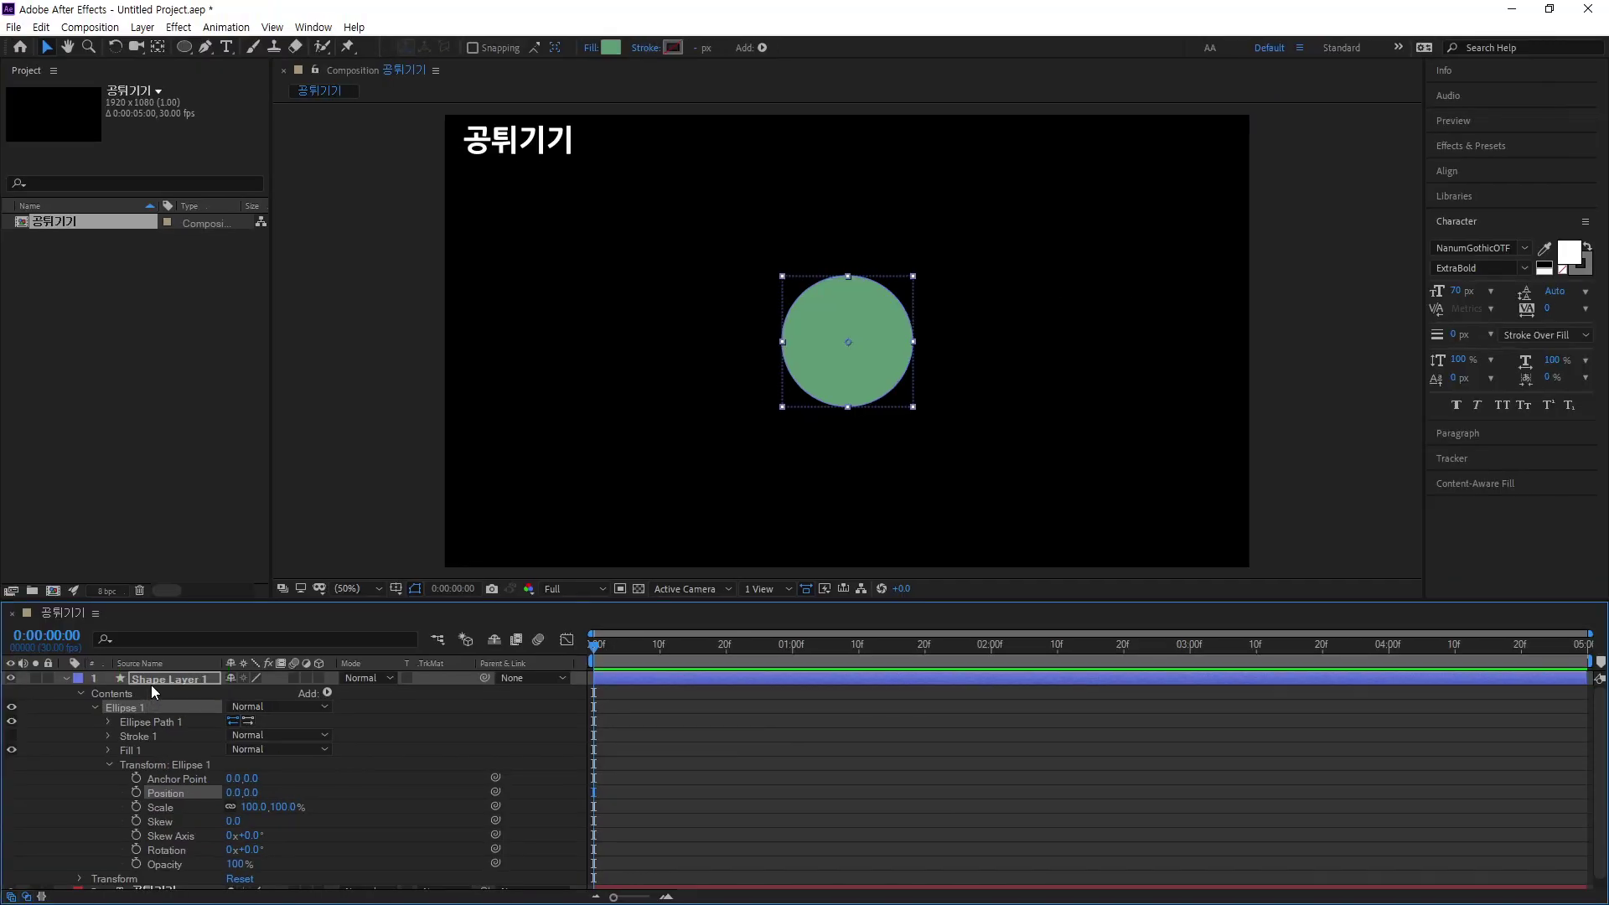
pyautogui.click(153, 691)
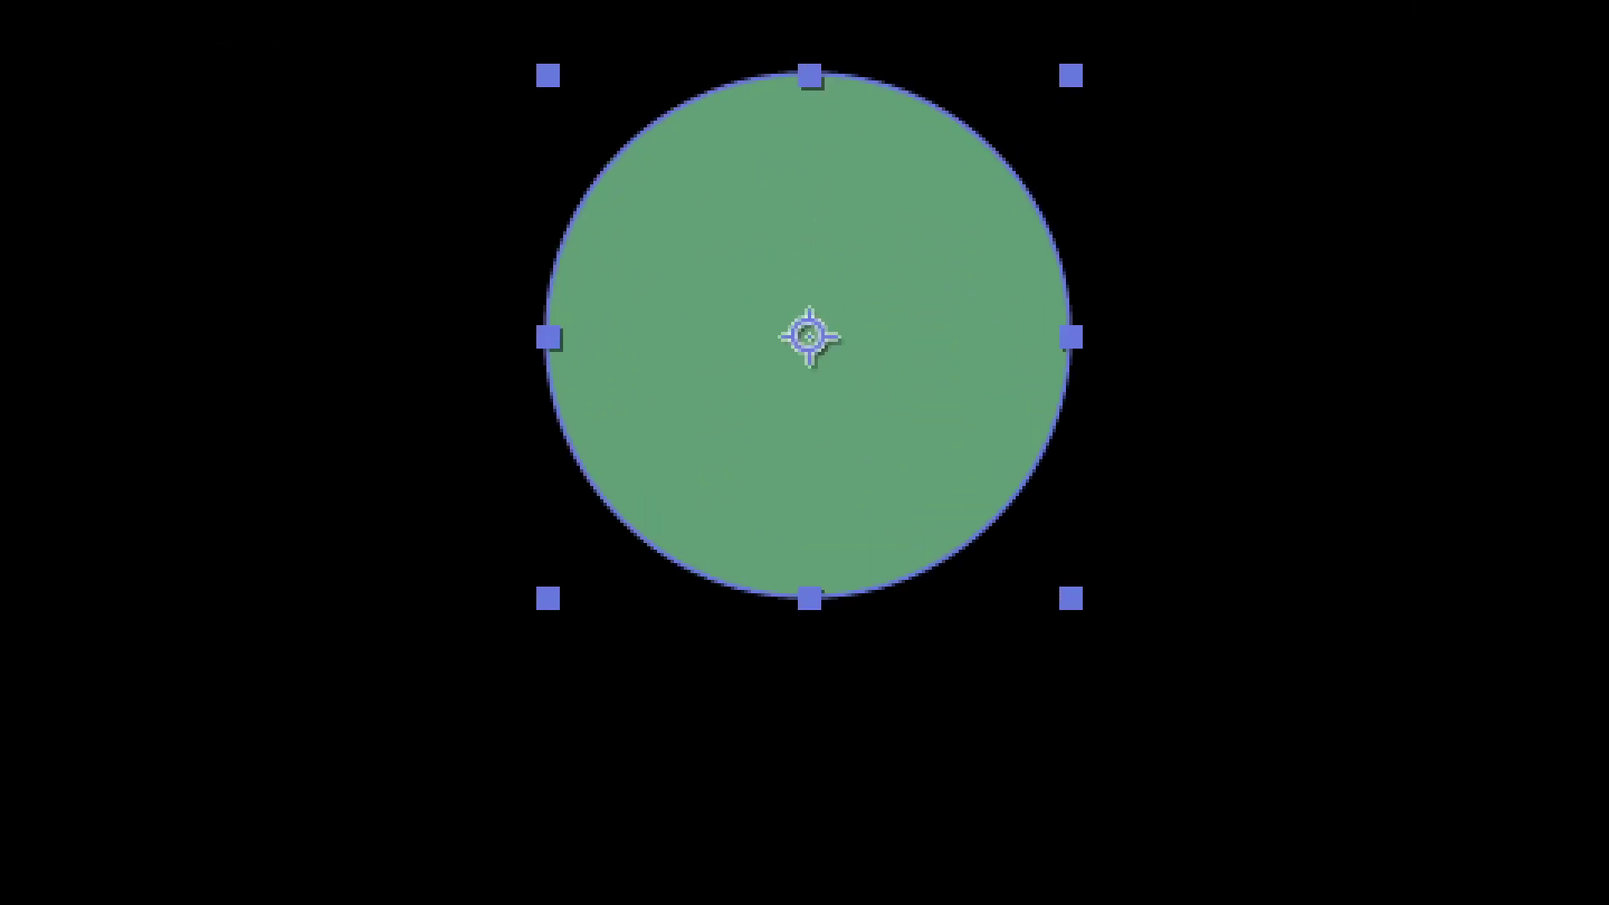
pyautogui.moveTo(852, 377)
pyautogui.mouseDown()
pyautogui.moveTo(836, 276)
pyautogui.moveTo(855, 375)
pyautogui.mouseUp()
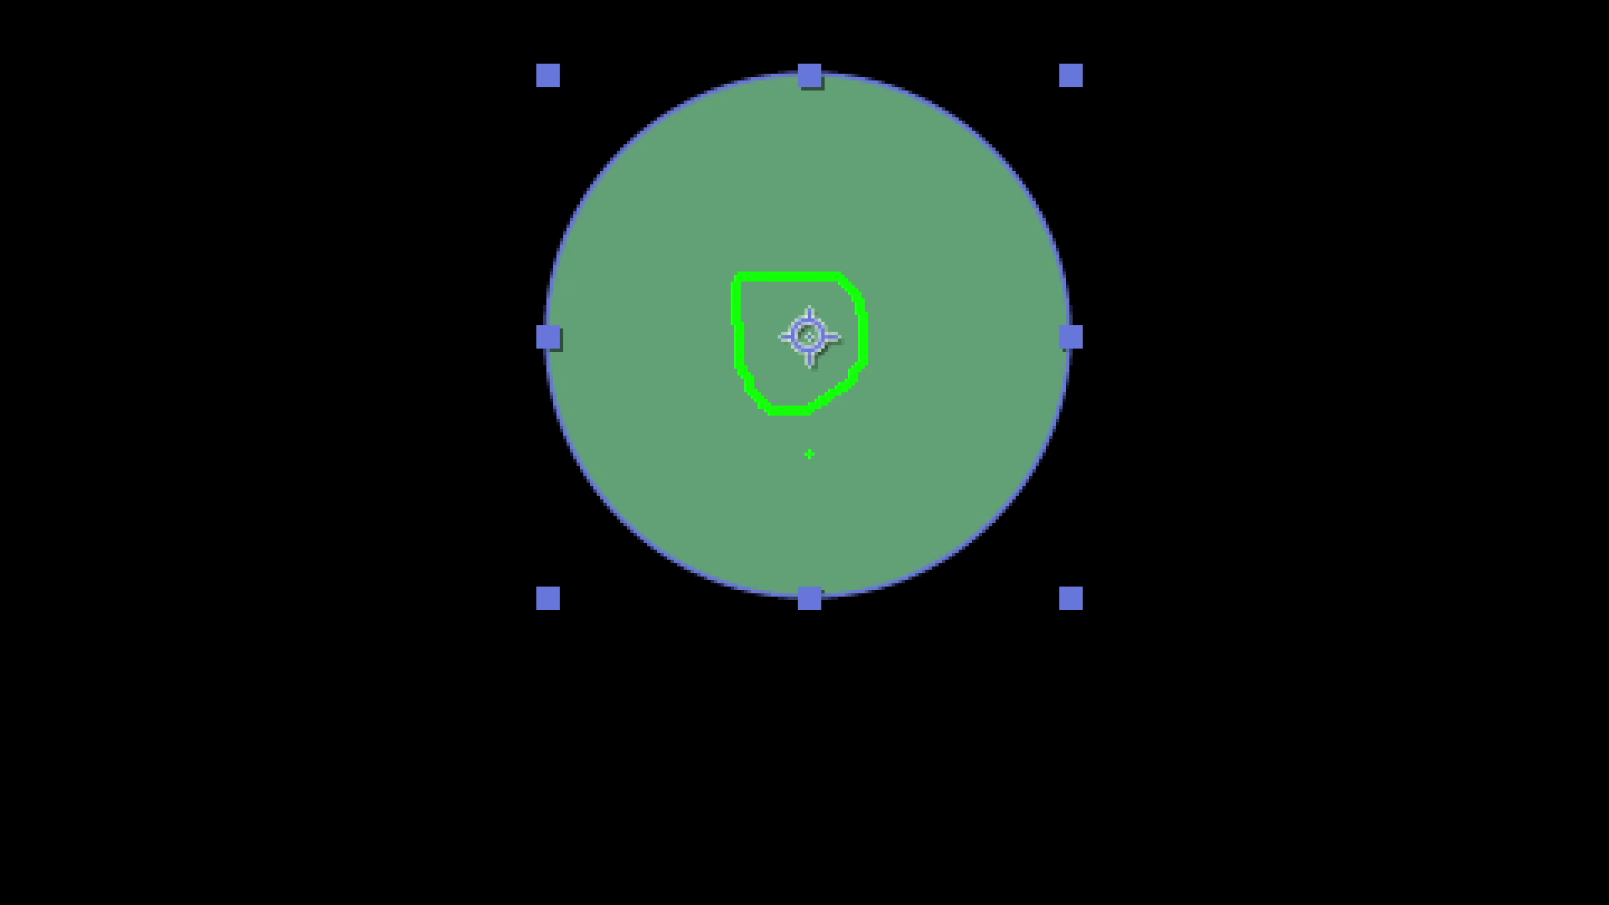
pyautogui.press('Escape')
pyautogui.moveTo(833, 325); pyautogui.dragTo(539, 253)
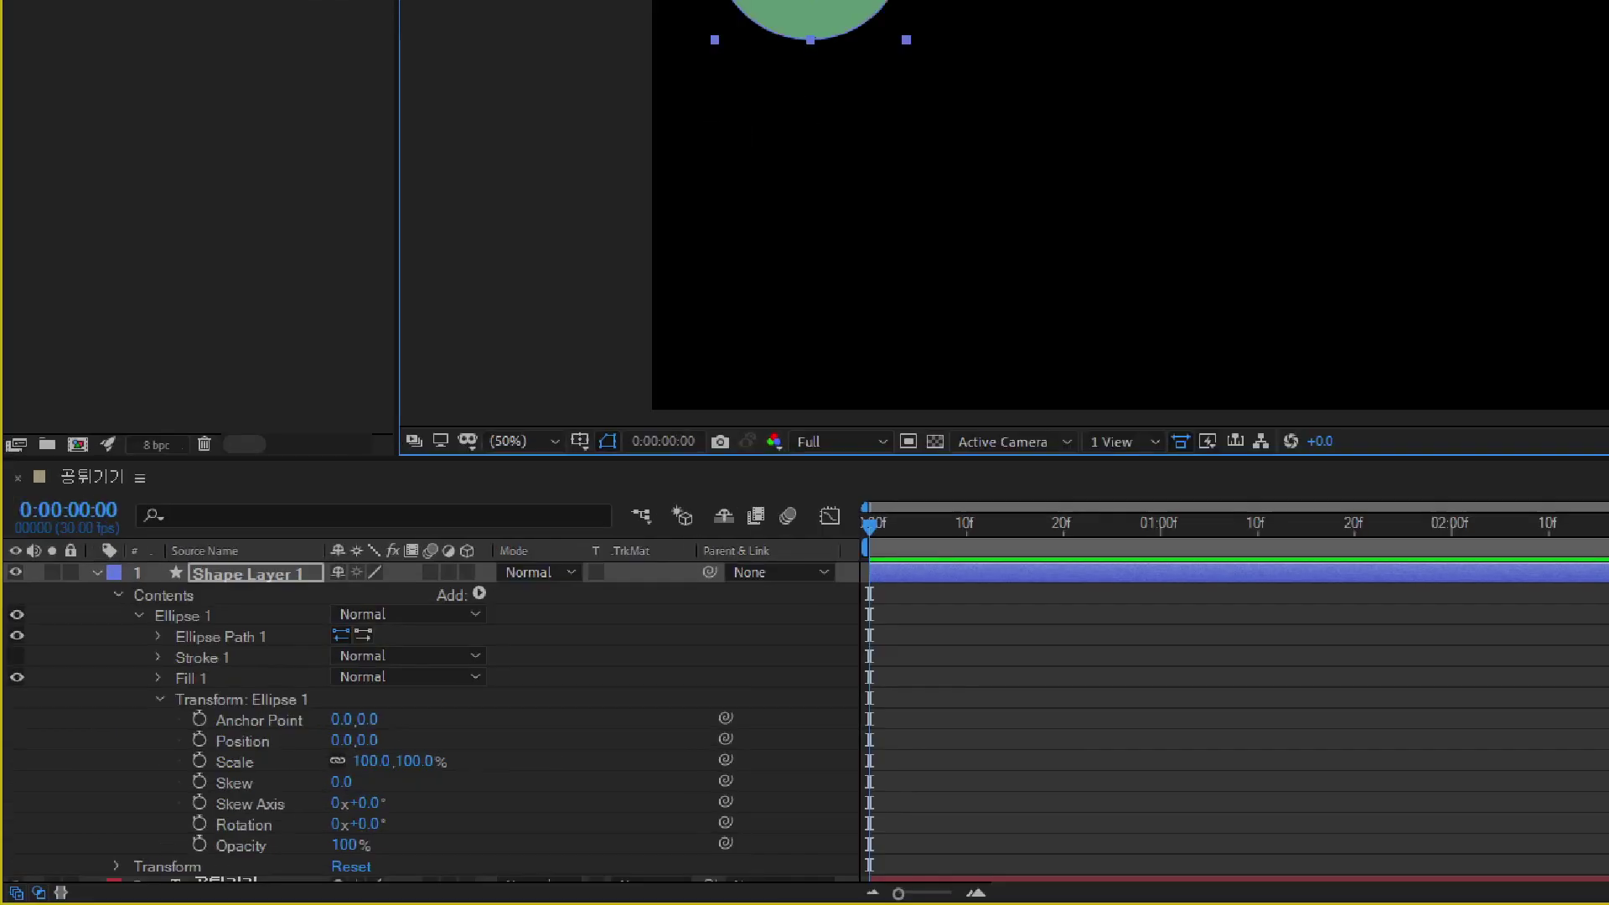
pyautogui.moveTo(187, 724); pyautogui.dragTo(385, 754)
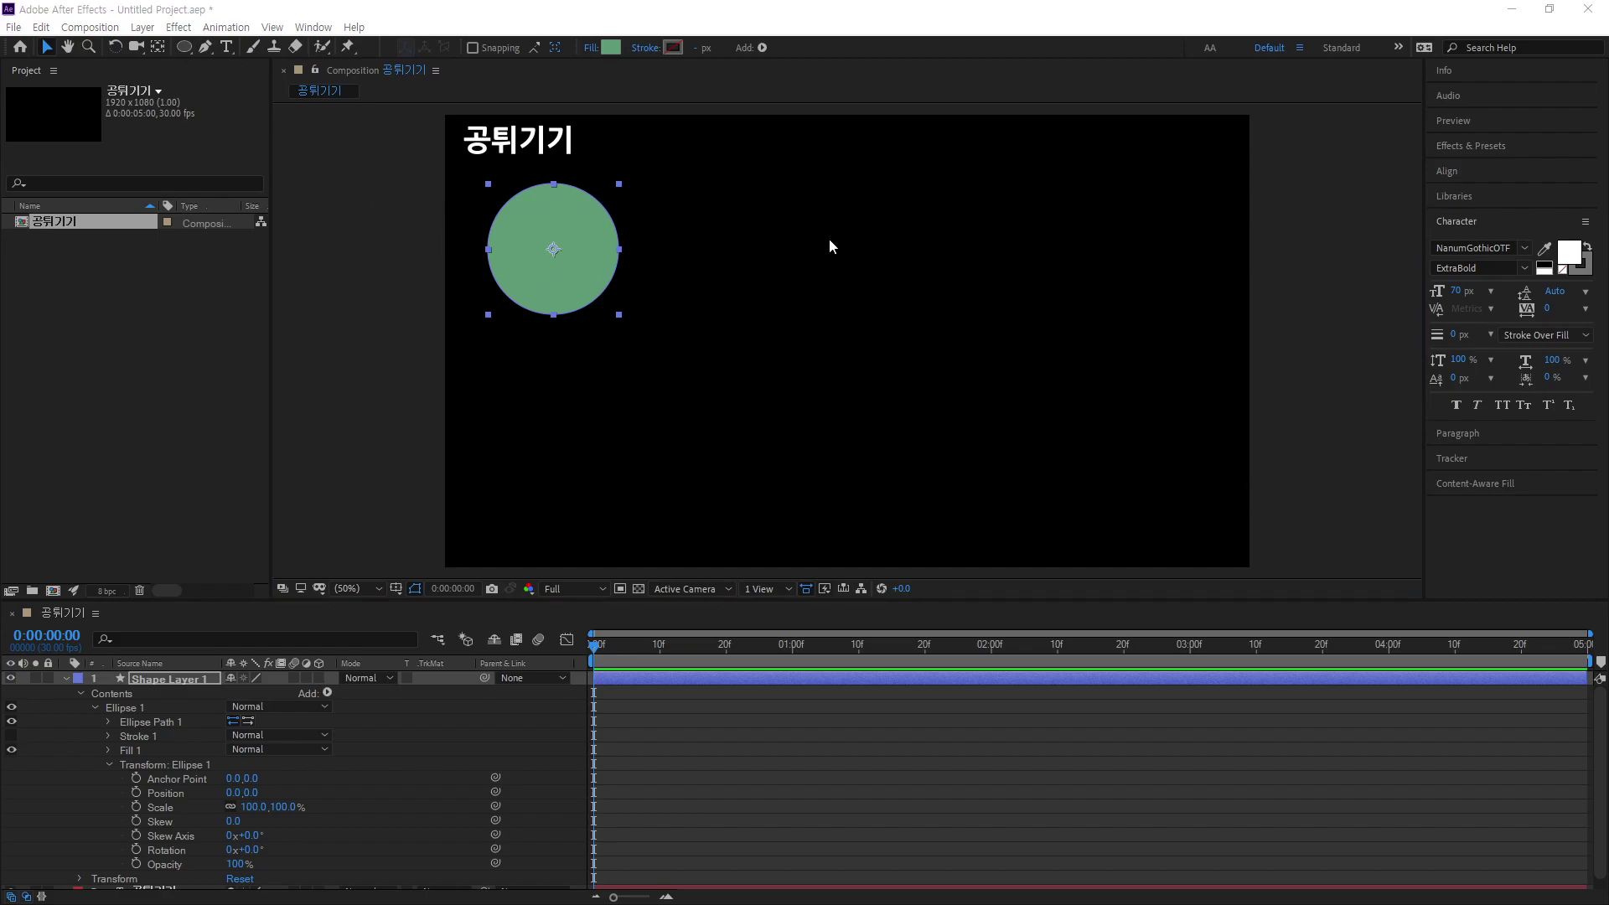
# Step: Add a text layer in the composition's upper right with the lines 단축키, Position - P and Scale - S
pyautogui.click(226, 50)
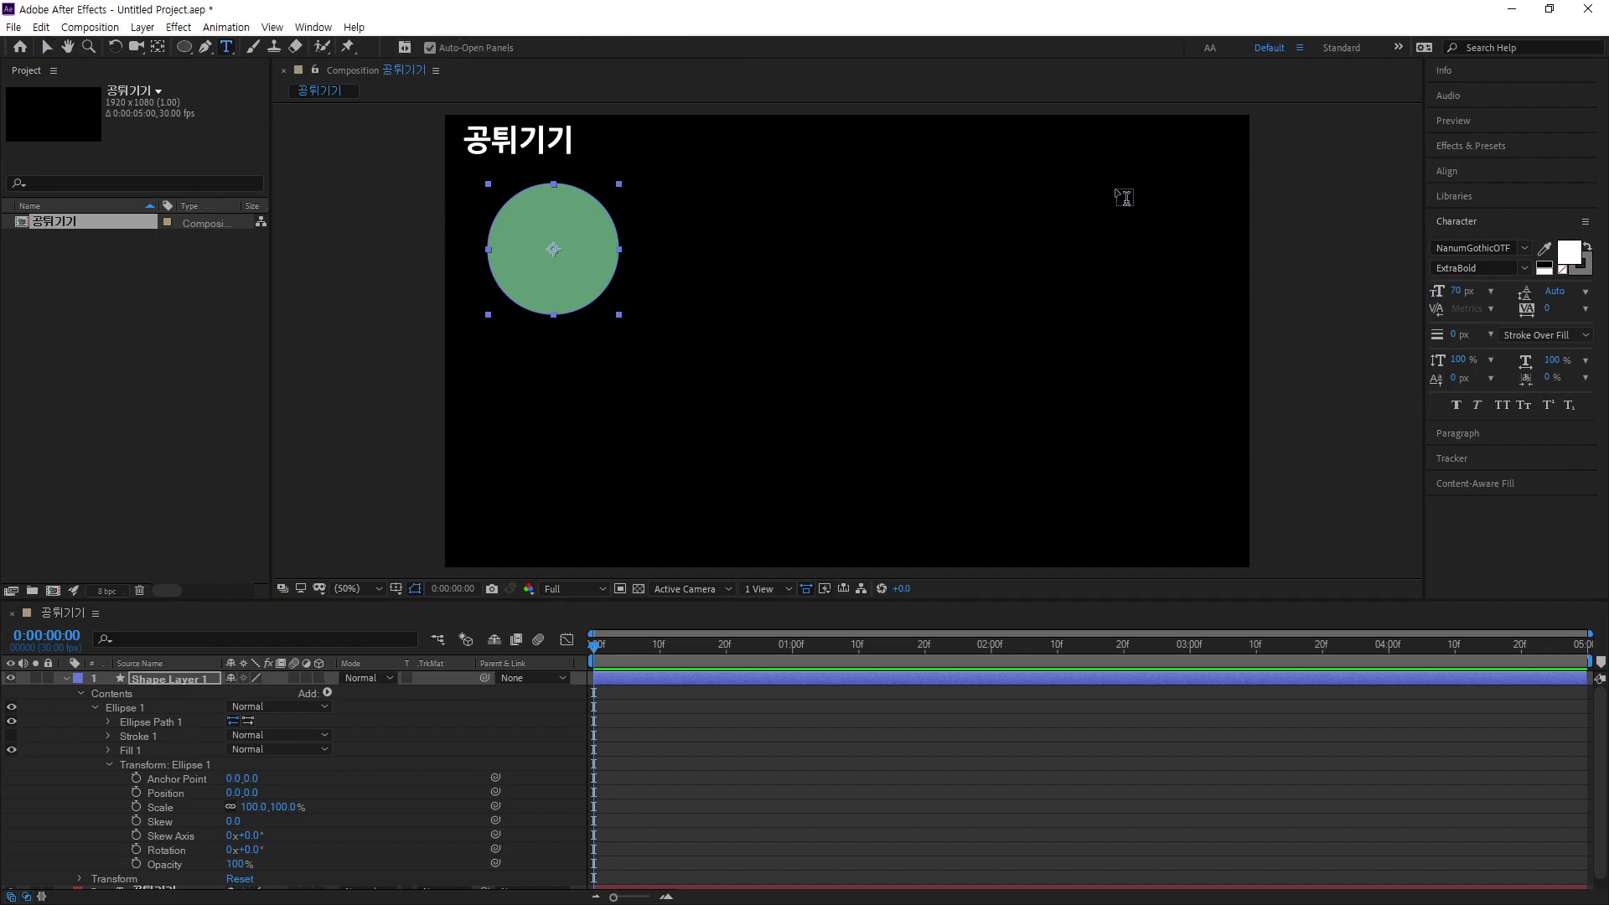
pyautogui.click(974, 165)
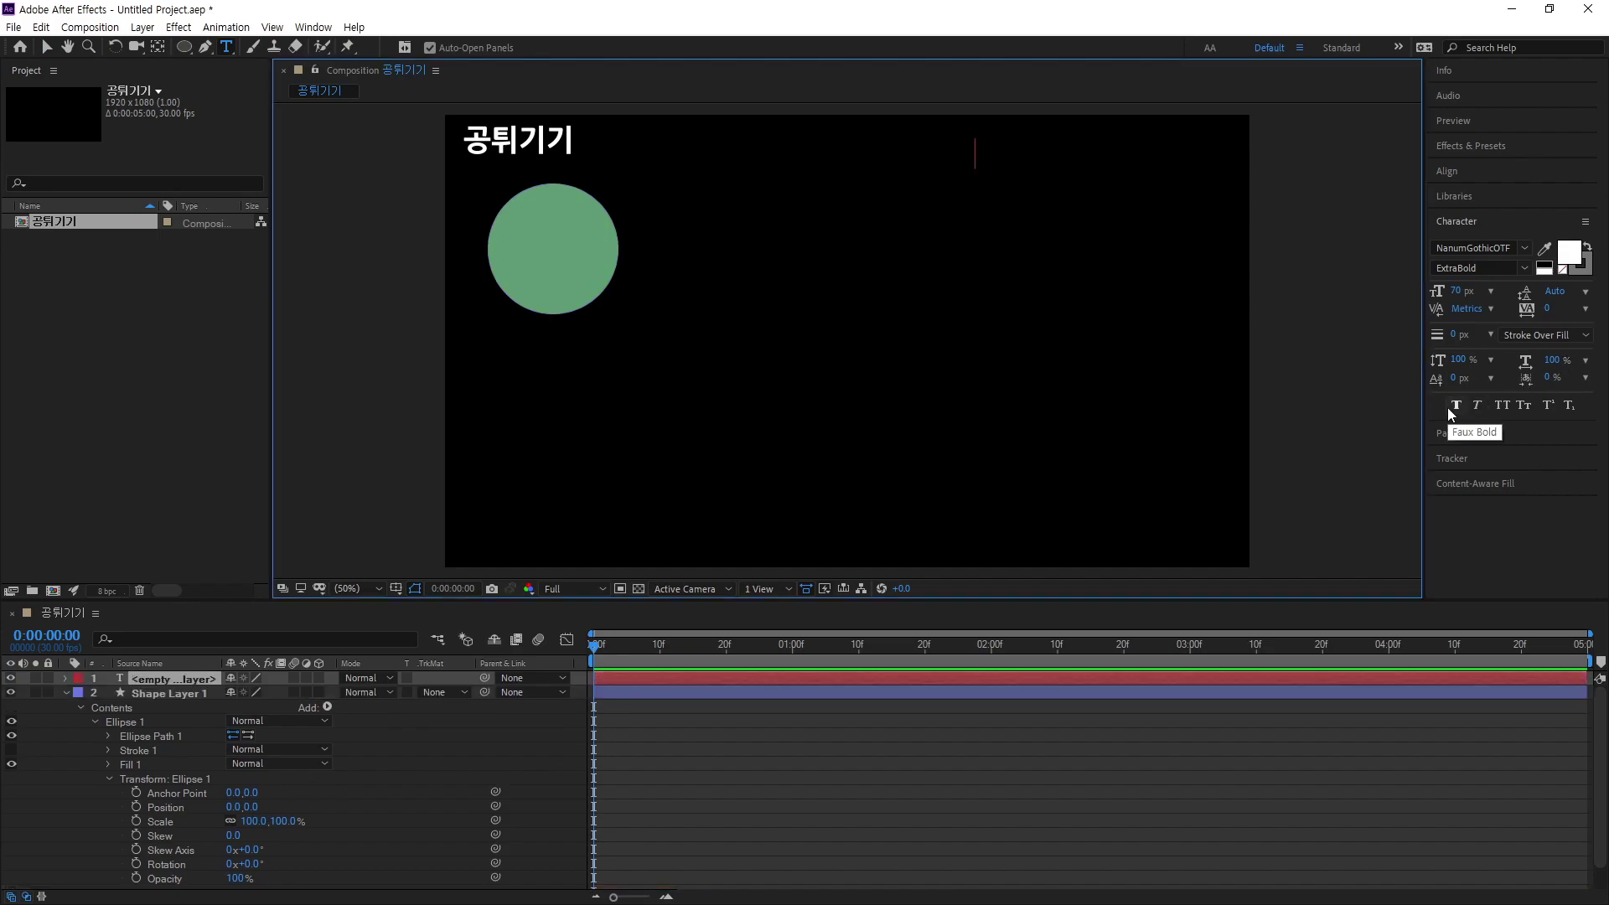
pyautogui.write('단축키 ')
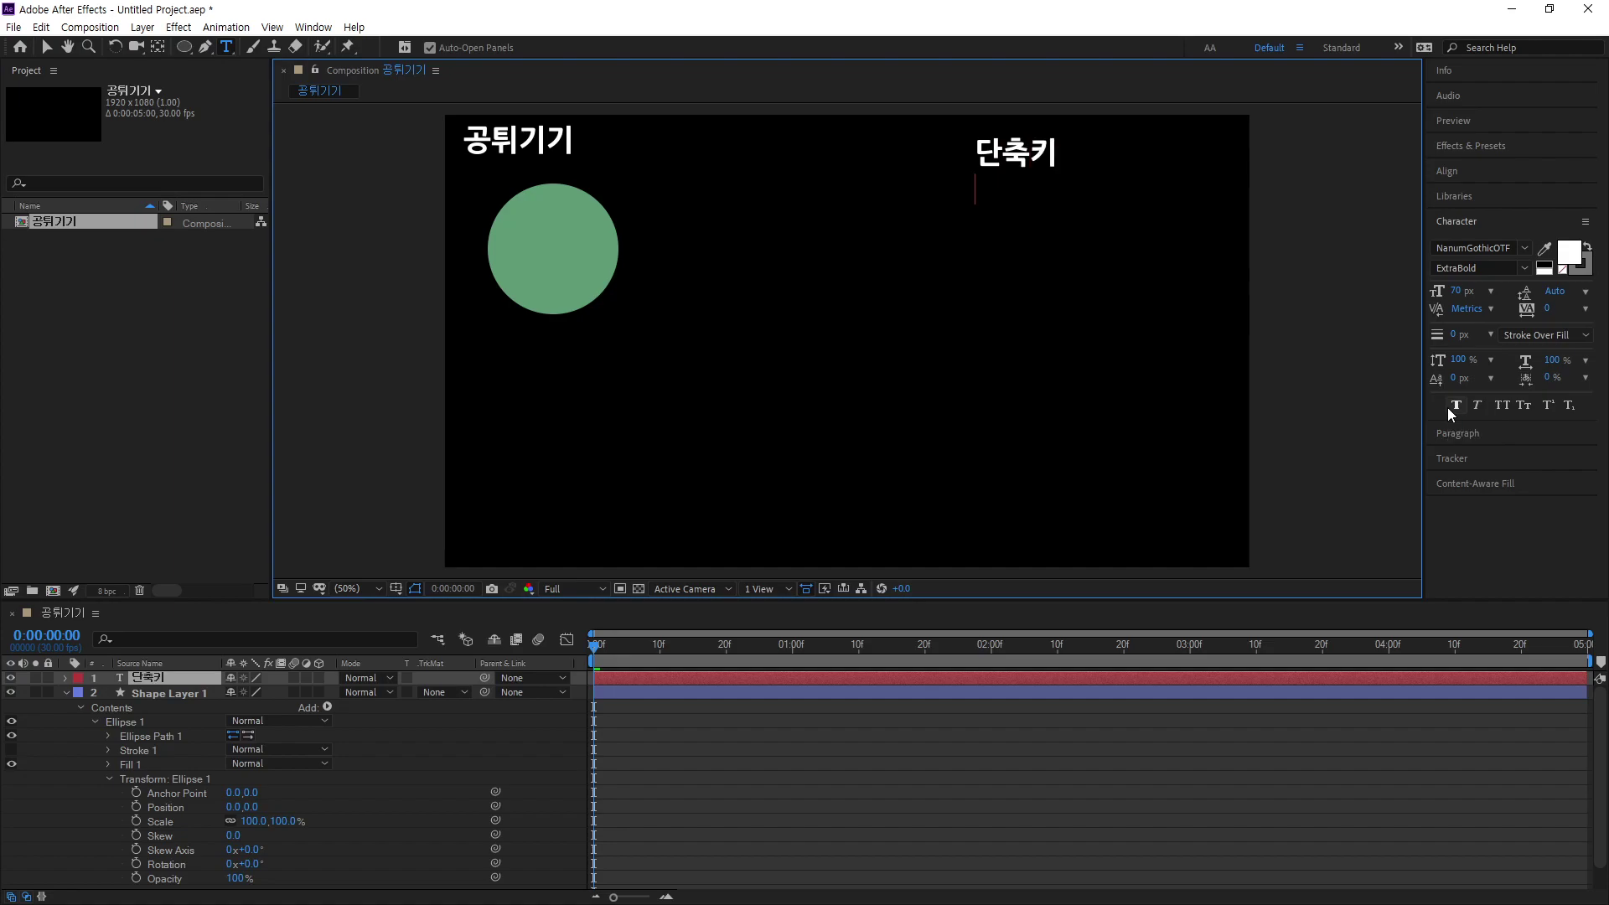
pyautogui.write('Position - ')
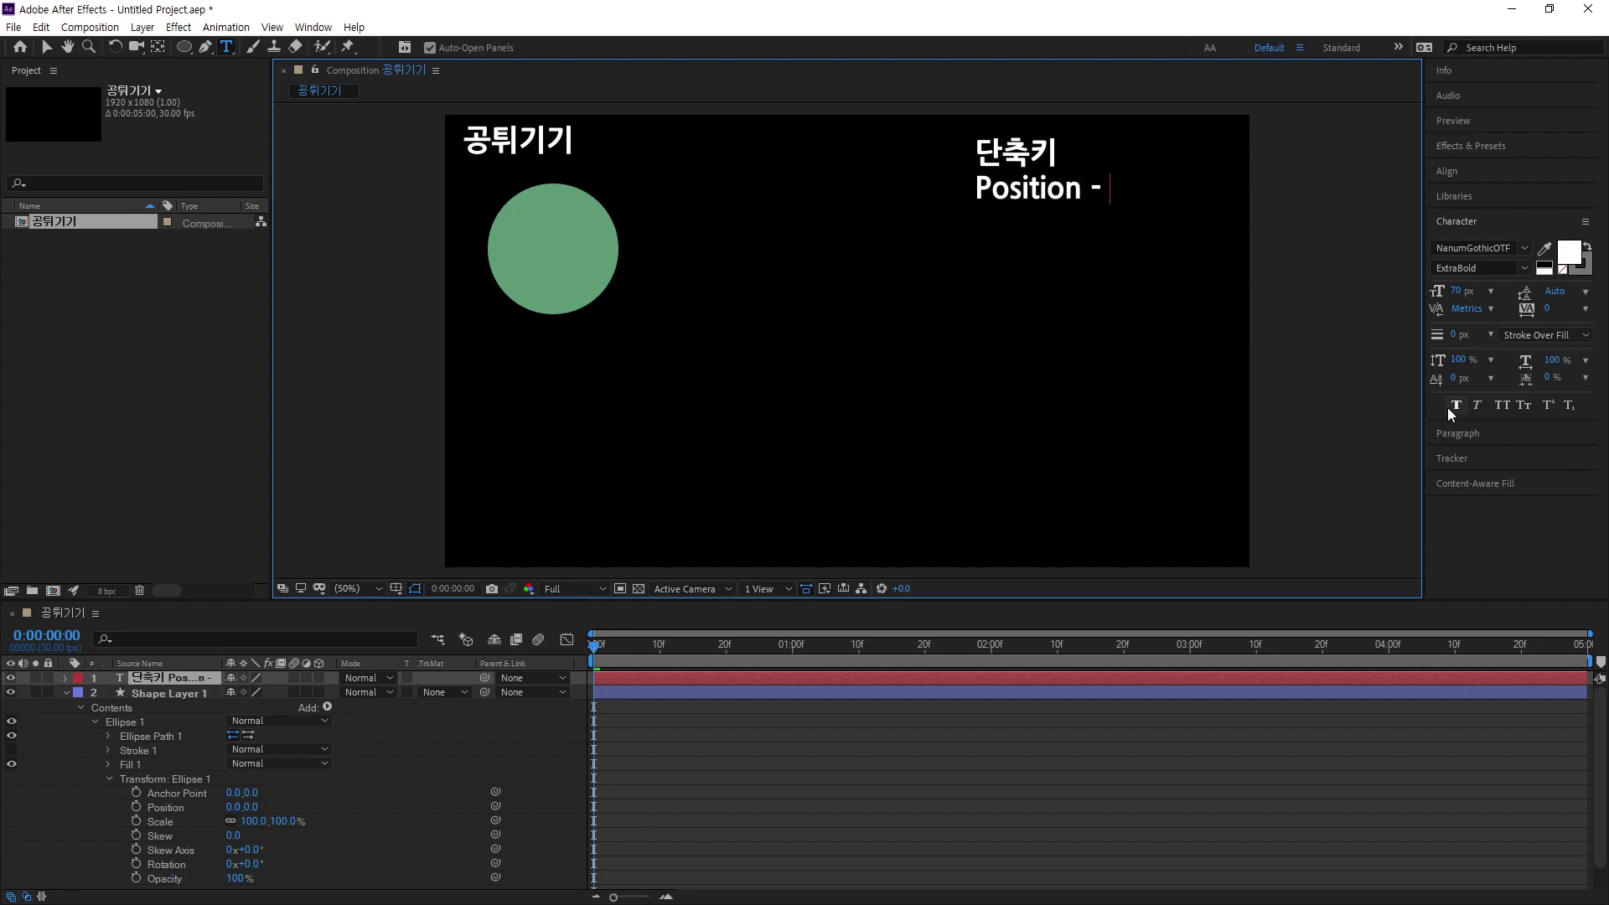
pyautogui.write('P')
pyautogui.press('Return')
pyautogui.write('Scale - S')
pyautogui.press('Return')
# Step: Add the lines Rotation - R and Opacity - T to the shortcut list text
pyautogui.write('Rotation - T')
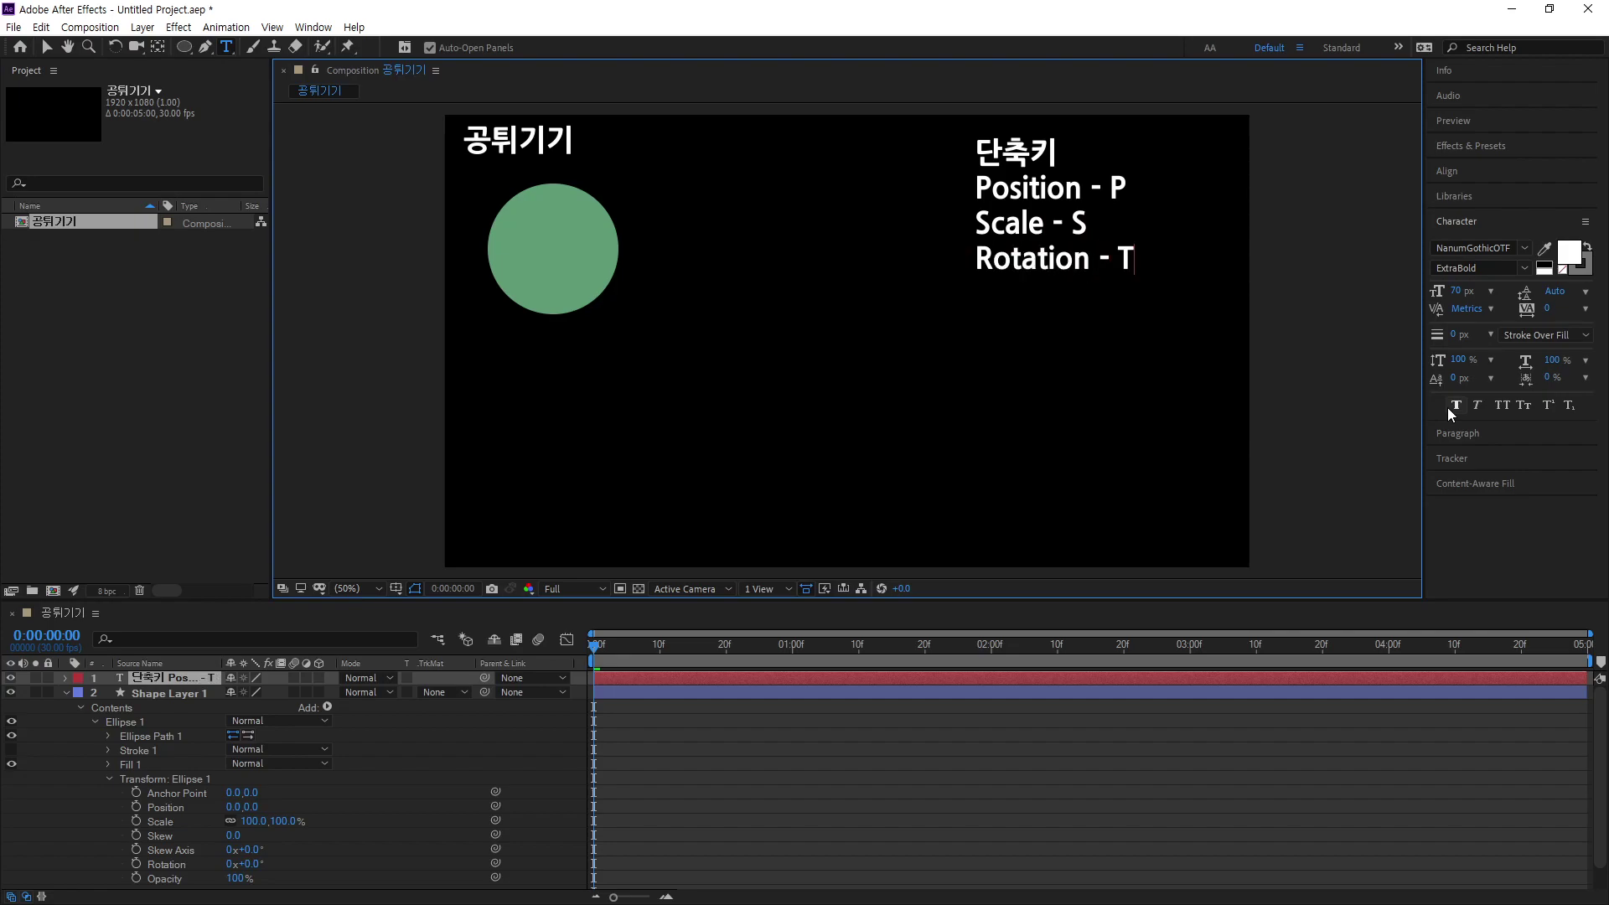
pyautogui.press('BackSpace')
pyautogui.write('R')
pyautogui.press('Return')
pyautogui.write('Opa')
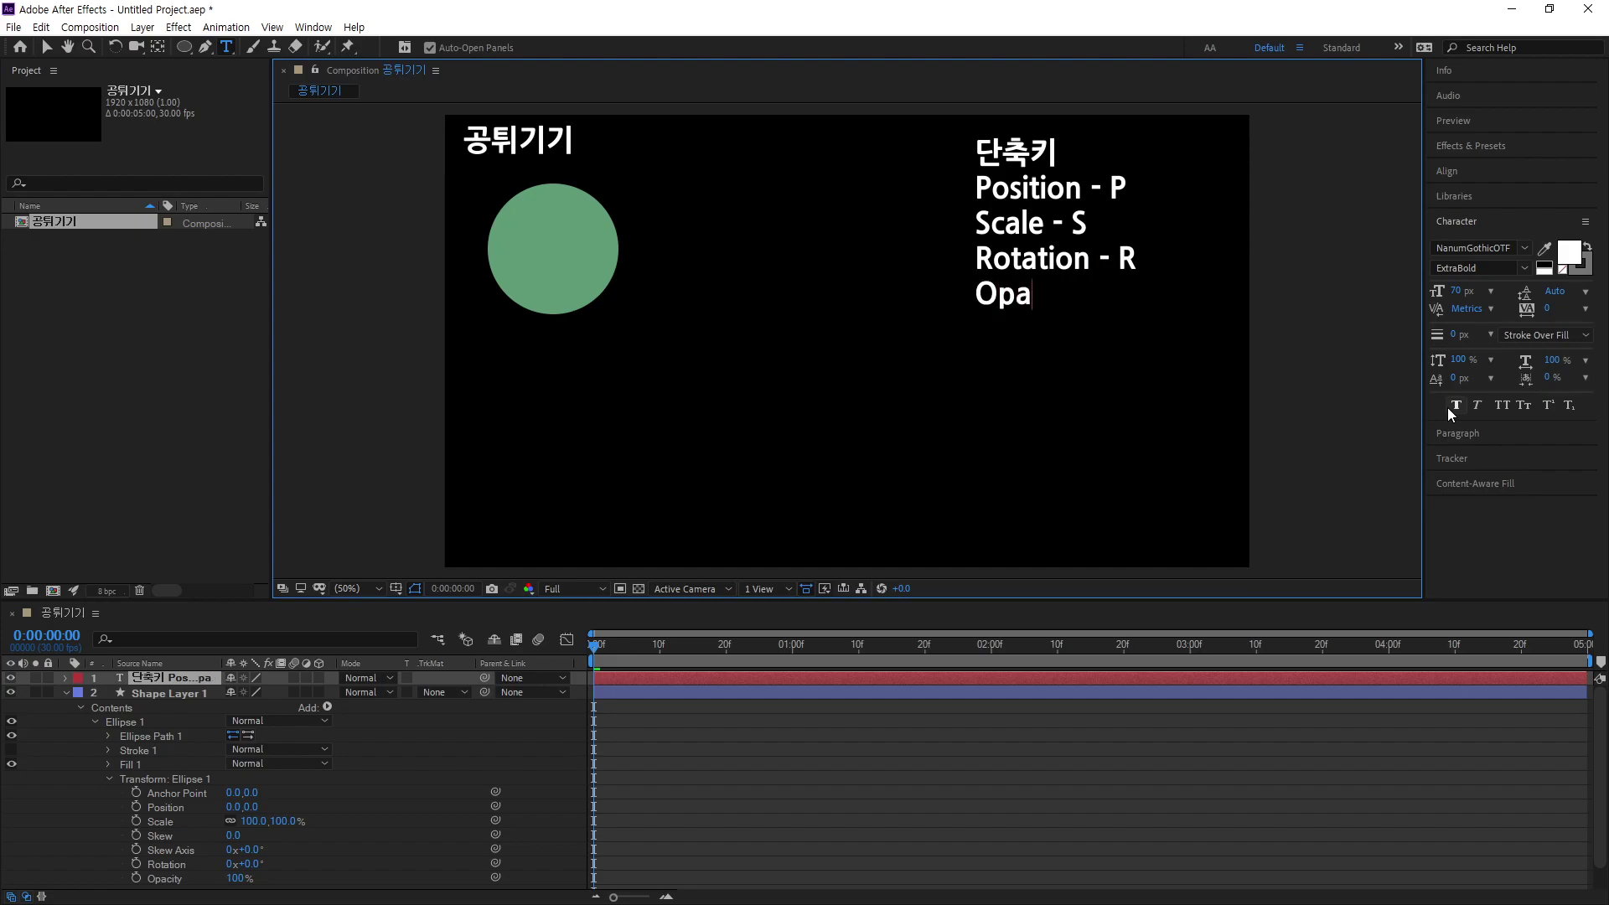
pyautogui.write('city - T')
pyautogui.press('Return')
# Step: Add the closing line (Transform) to the shortcut list, leave text editing and deselect all layers
pyautogui.write('(')
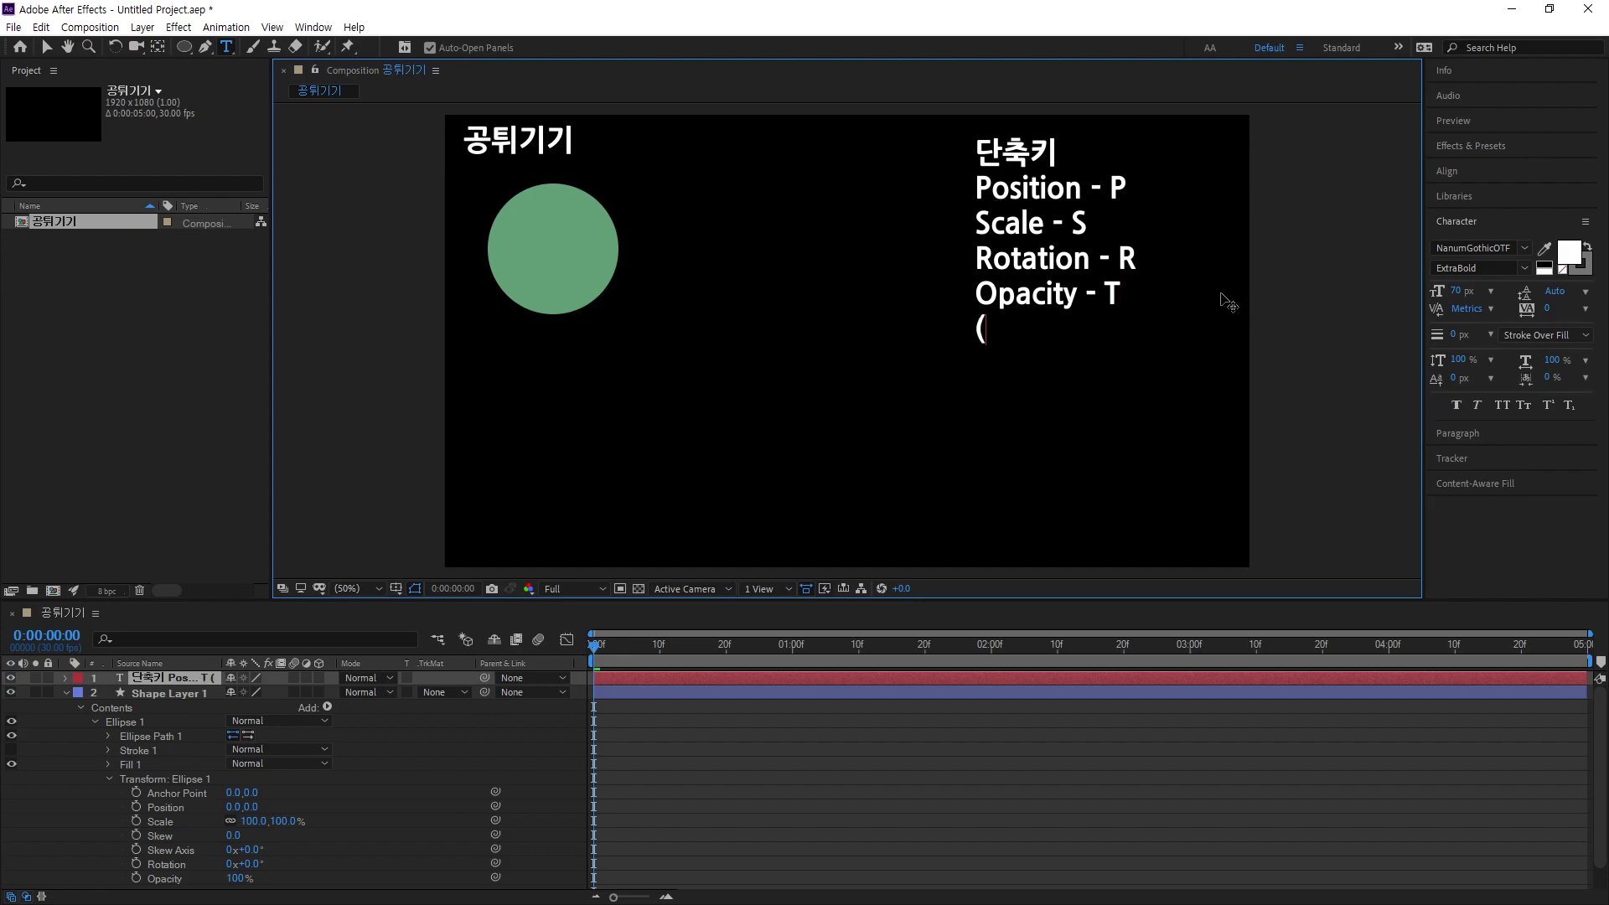
pyautogui.write('R')
pyautogui.press('BackSpace')
pyautogui.write('Transform')
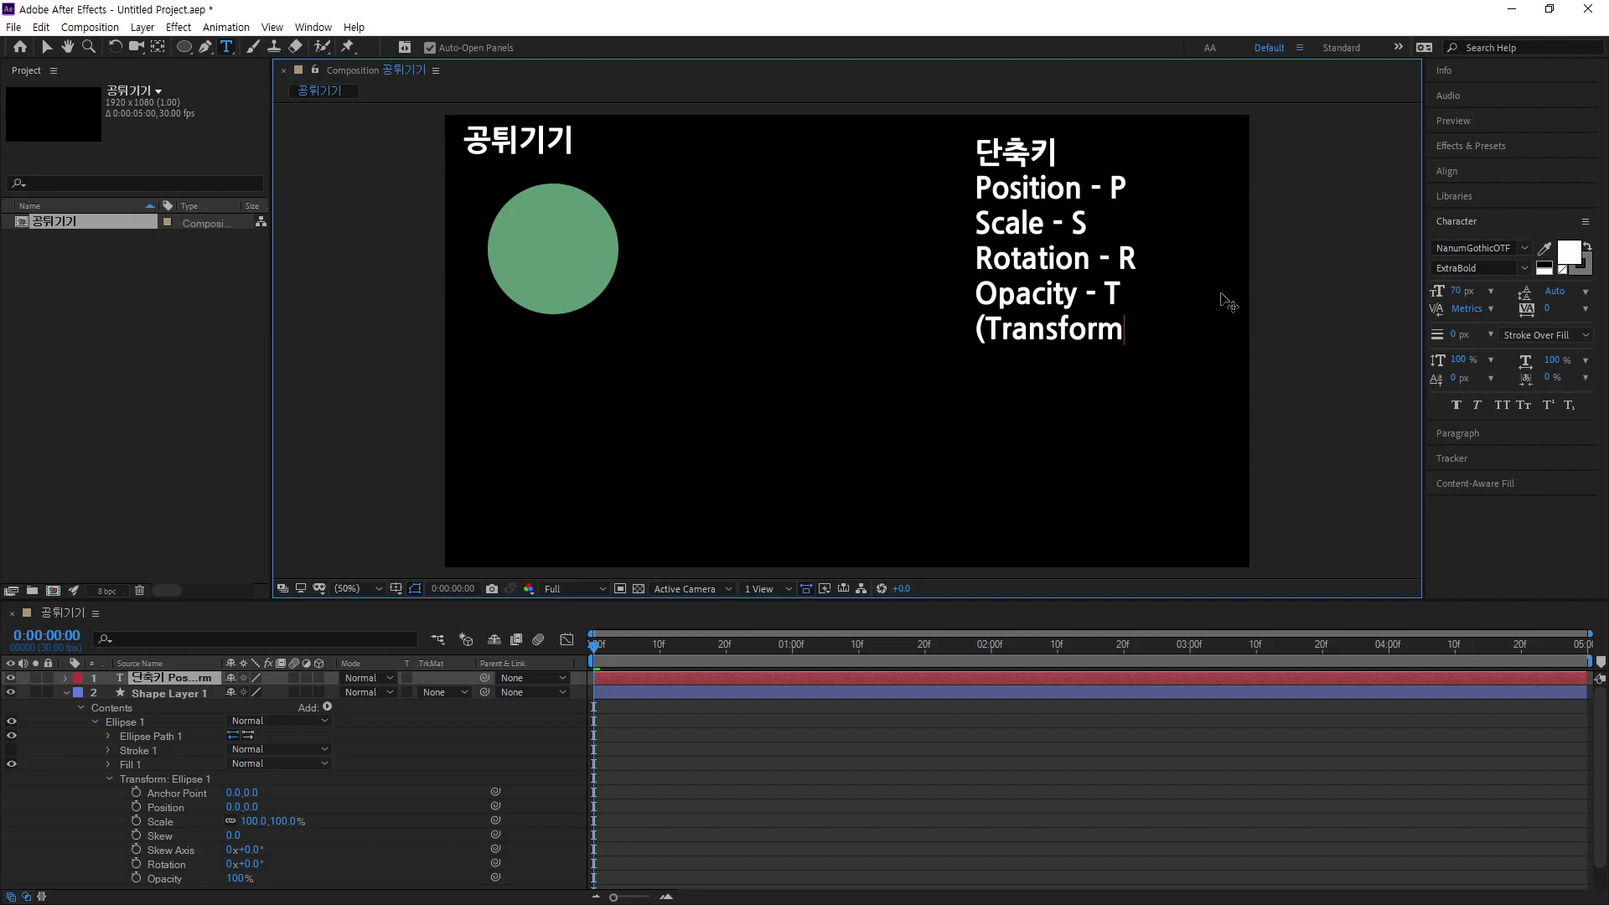
pyautogui.write(')')
pyautogui.click(198, 807)
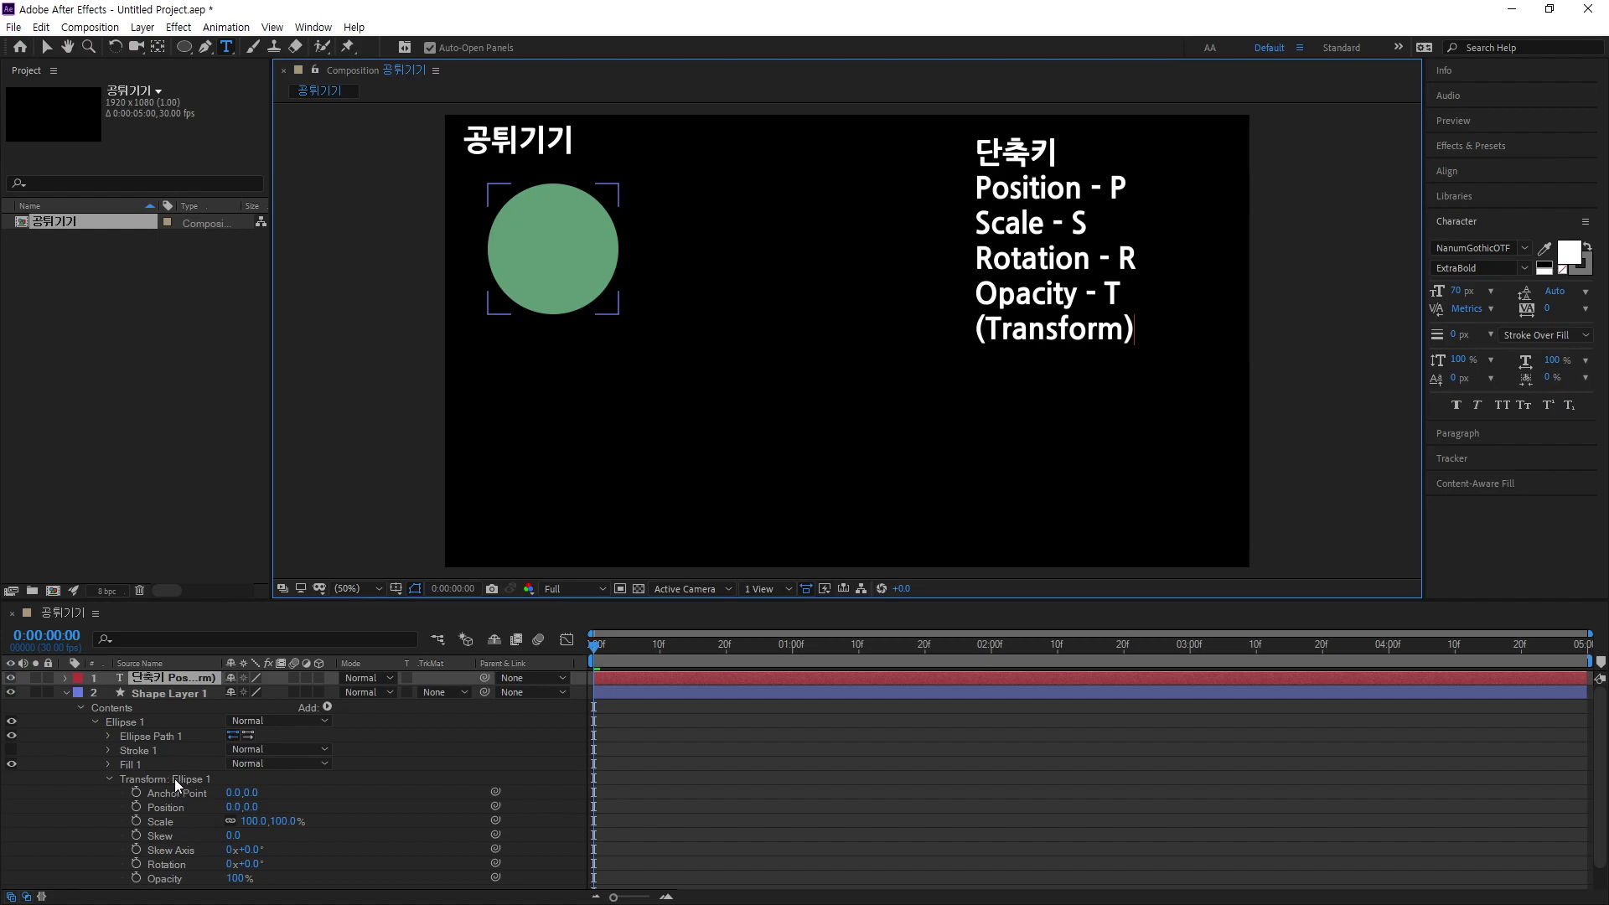
pyautogui.click(47, 47)
pyautogui.click(293, 833)
pyautogui.click(93, 833)
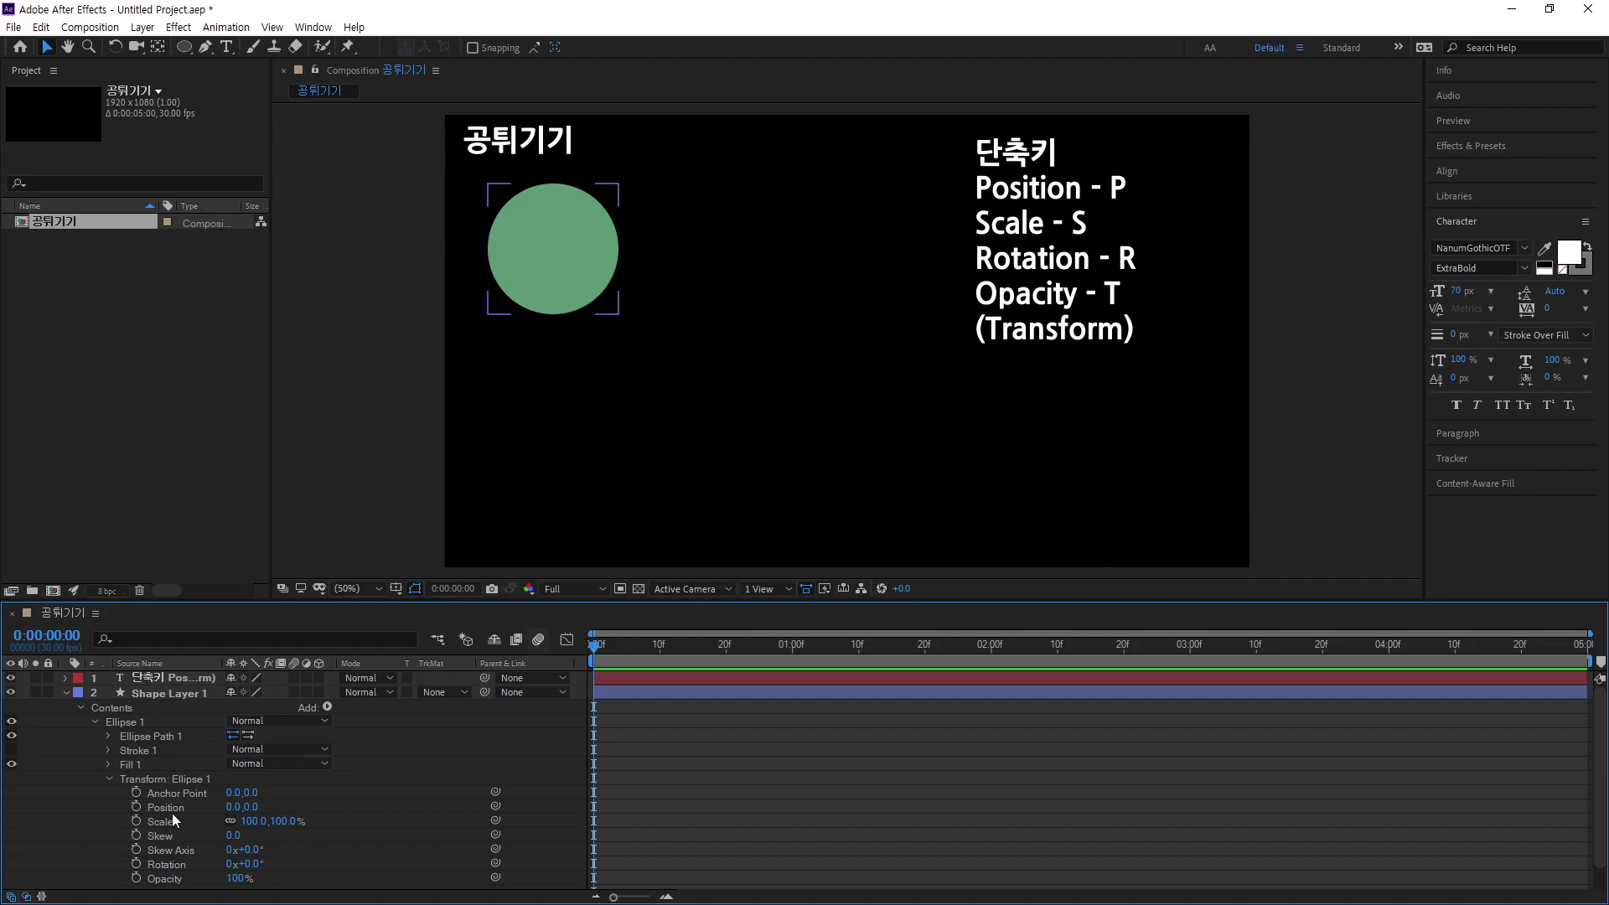
# Step: Compare the Transform: Ellipse 1 group with the layer-level Transform group of Shape Layer 1
pyautogui.scroll(-1, 107, 777)
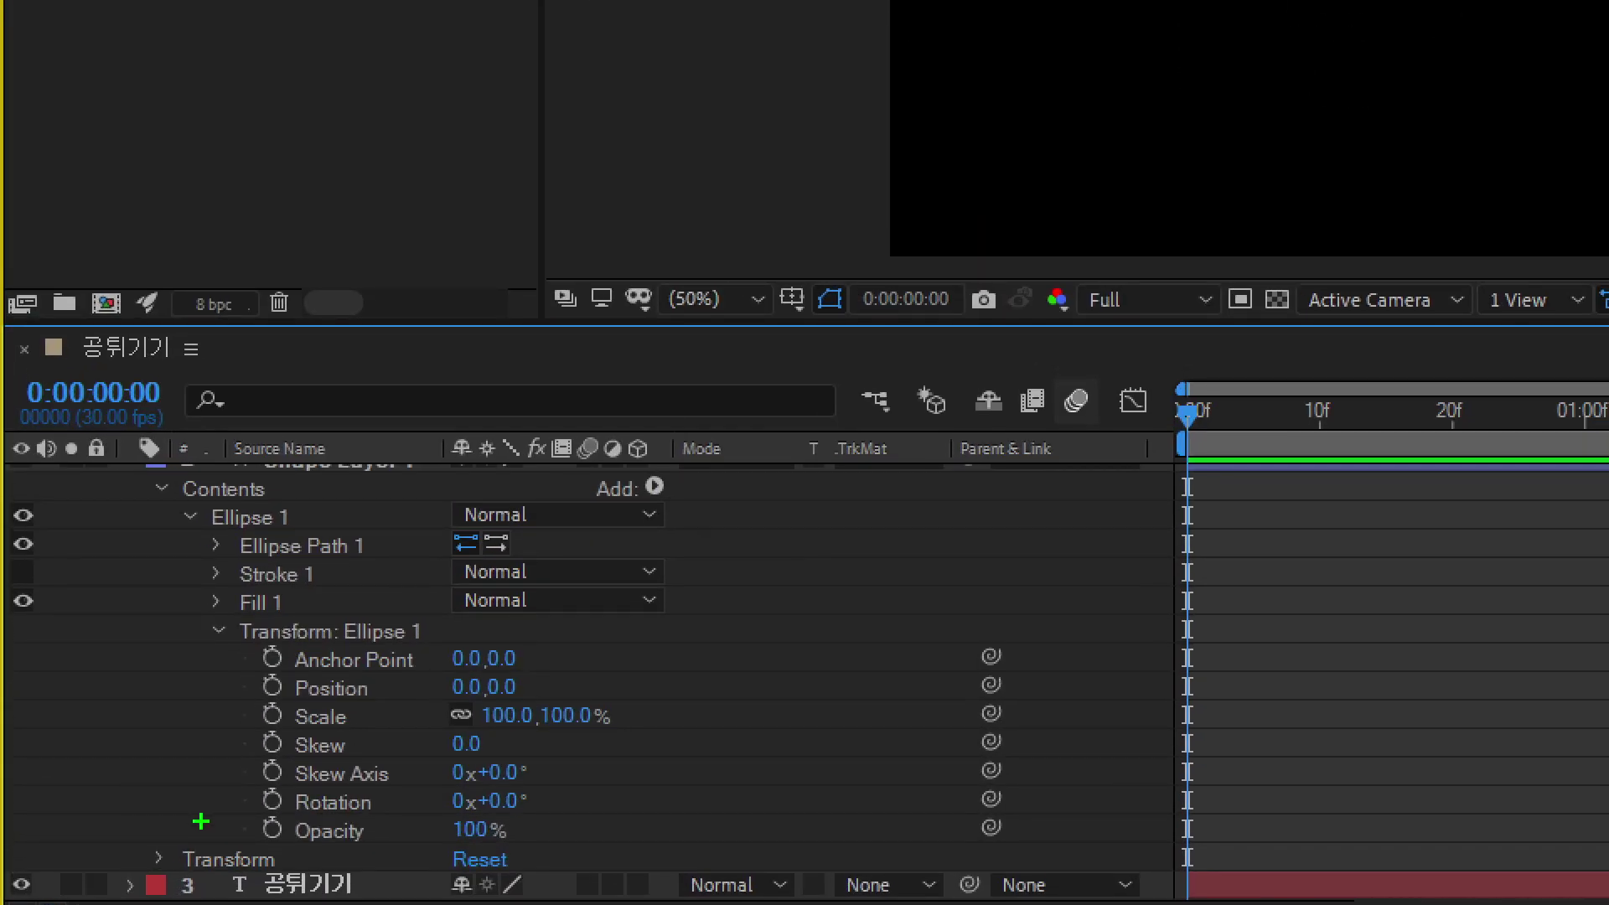
pyautogui.moveTo(153, 837); pyautogui.dragTo(307, 878)
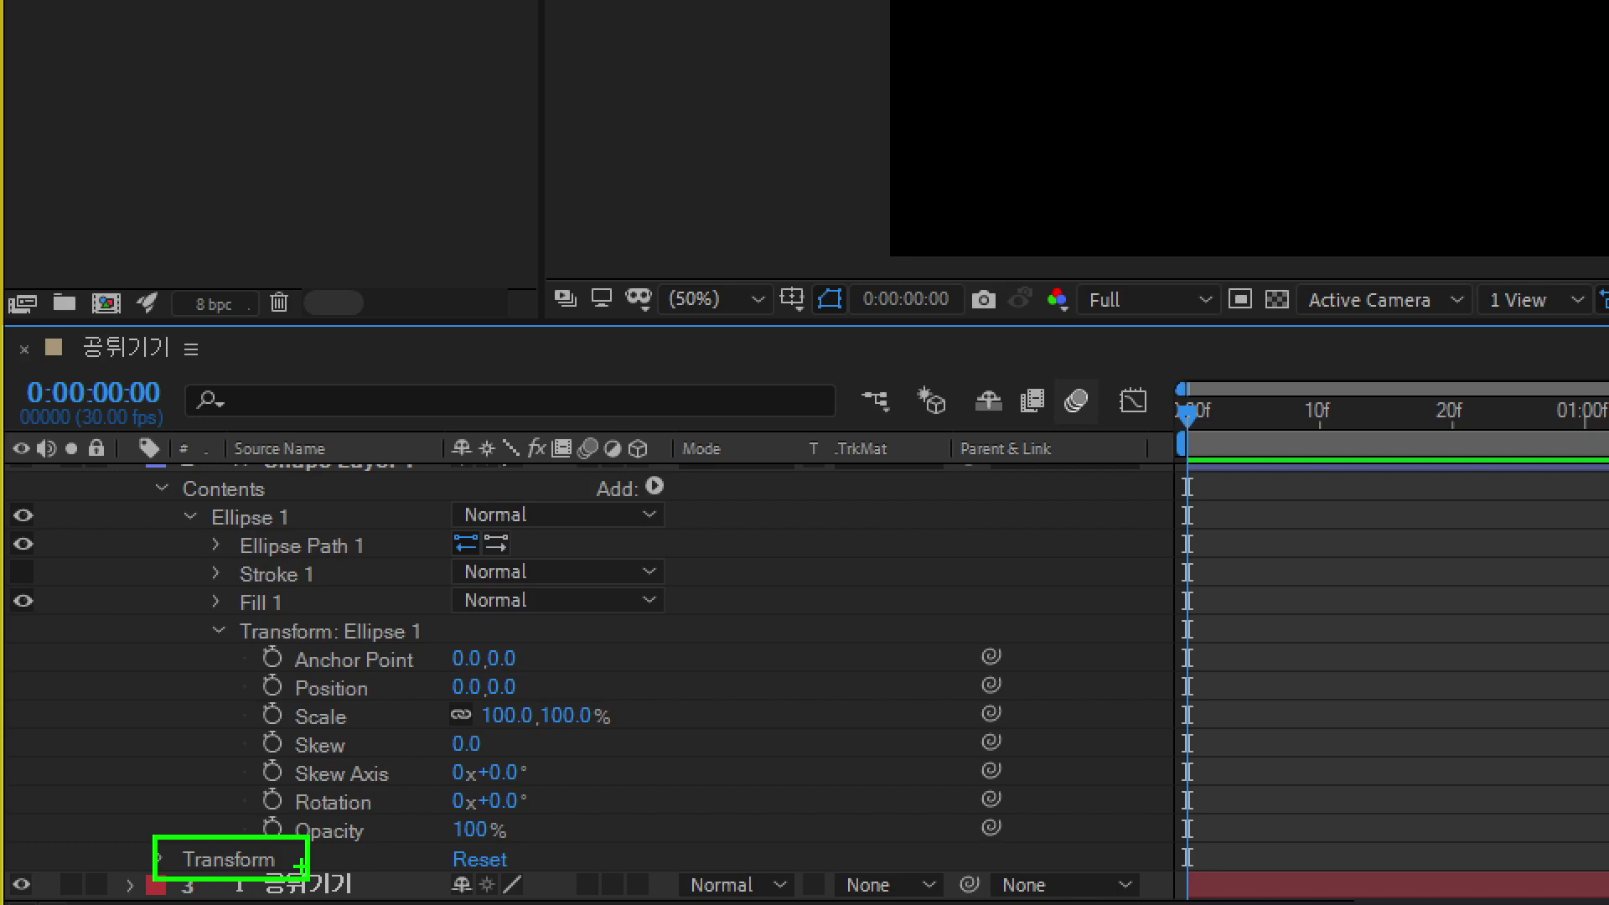
pyautogui.moveTo(231, 610); pyautogui.dragTo(437, 654)
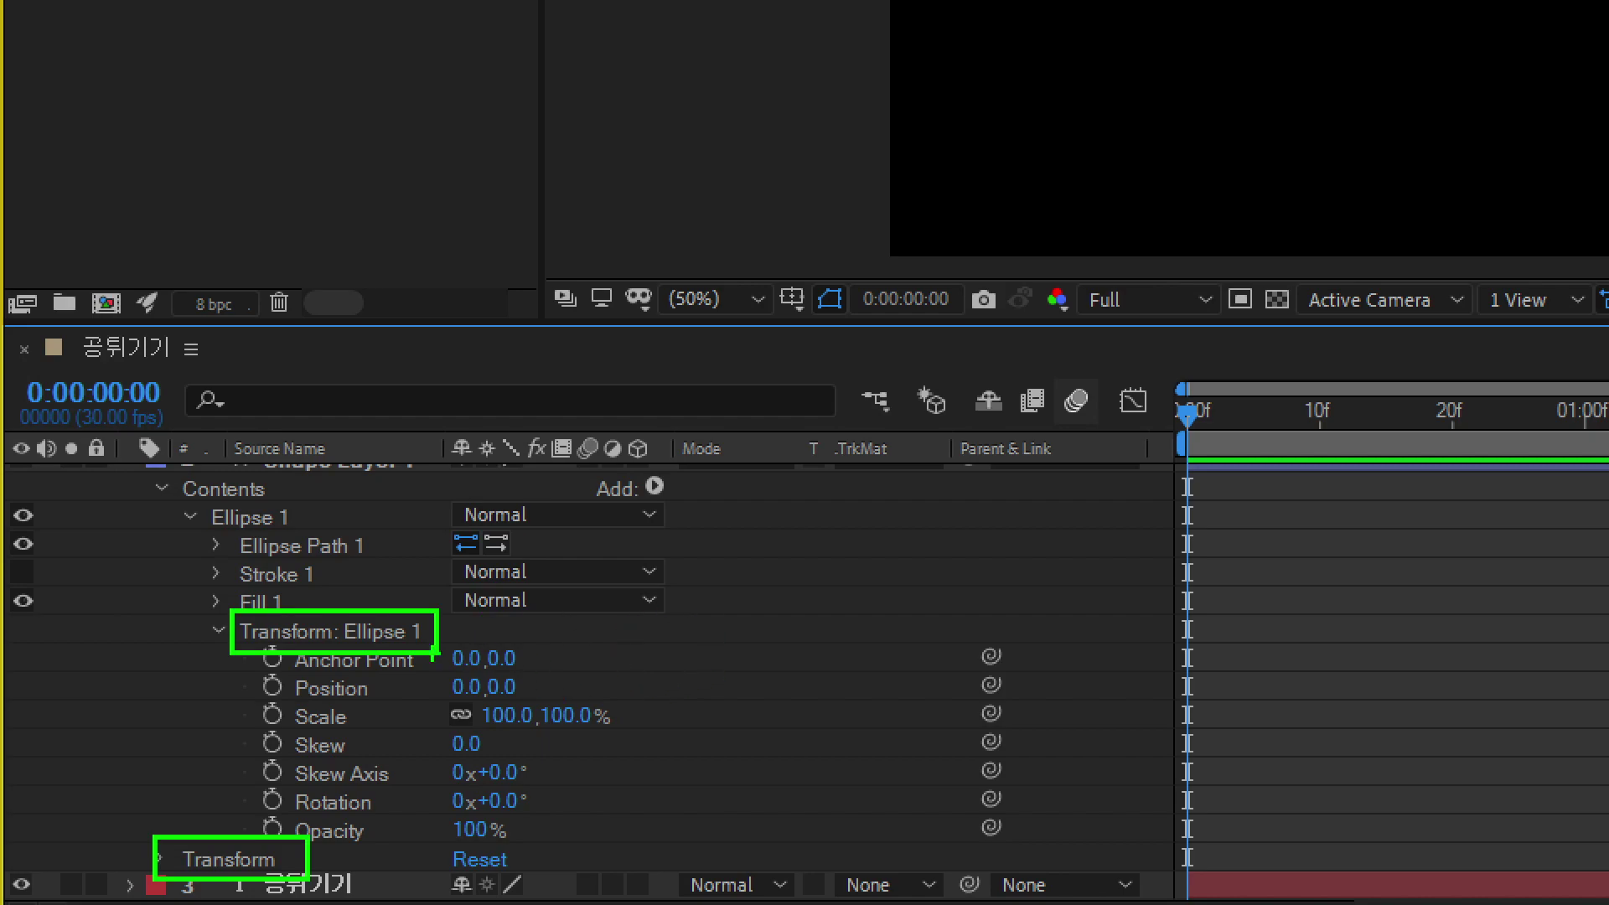
pyautogui.moveTo(139, 857); pyautogui.dragTo(2, 788)
pyautogui.press('Escape')
pyautogui.click(586, 241)
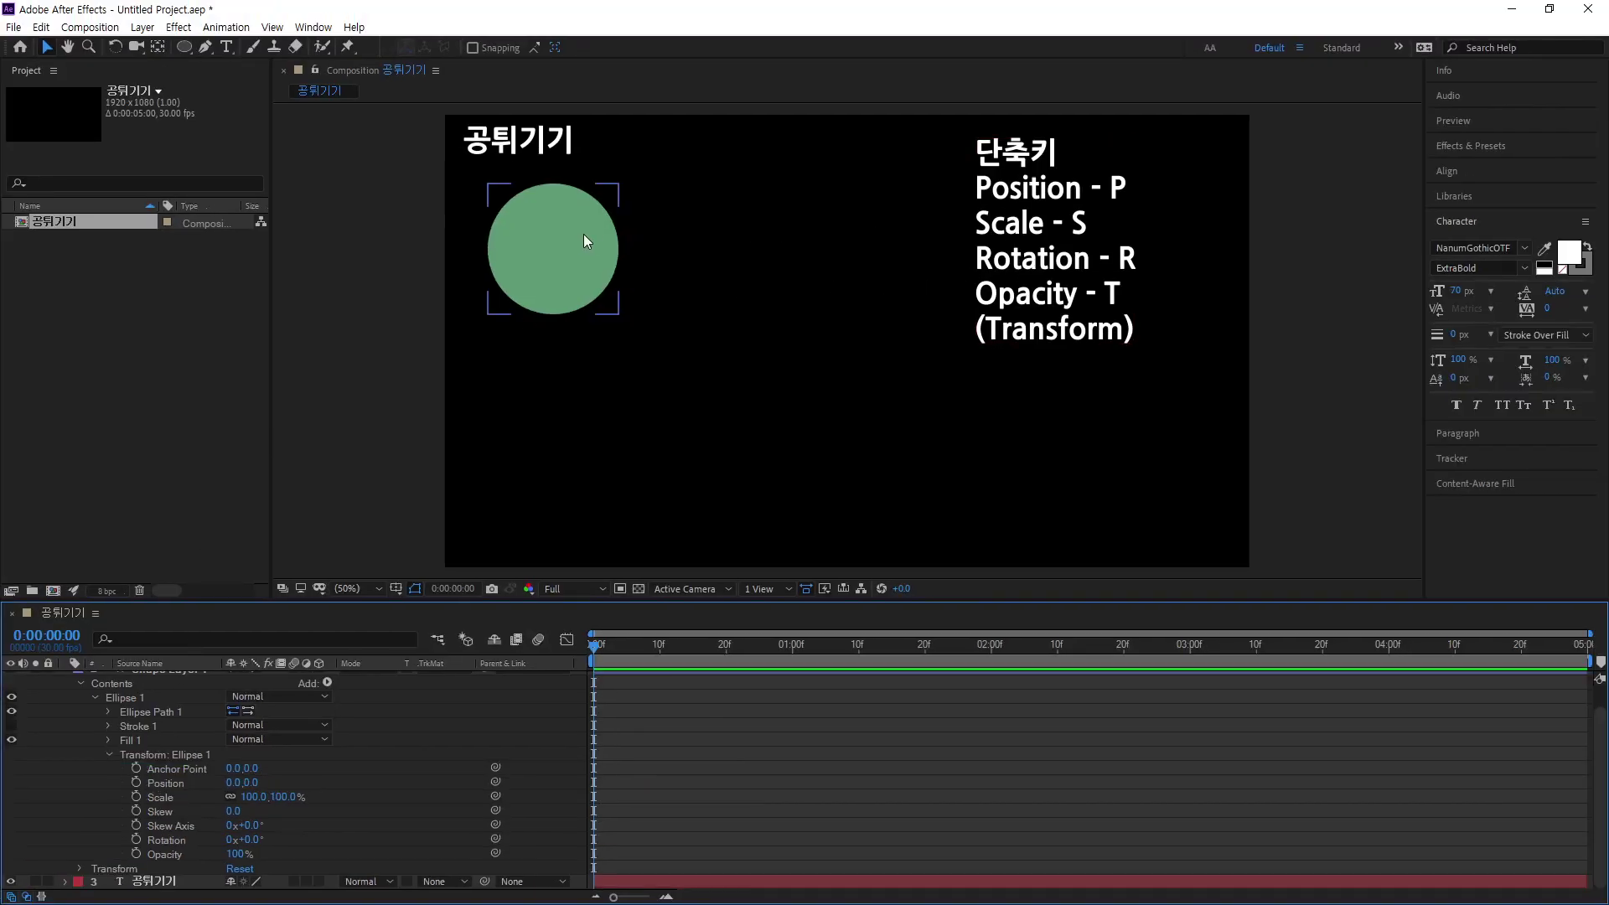
pyautogui.click(573, 496)
pyautogui.click(404, 756)
pyautogui.scroll(1, 405, 754)
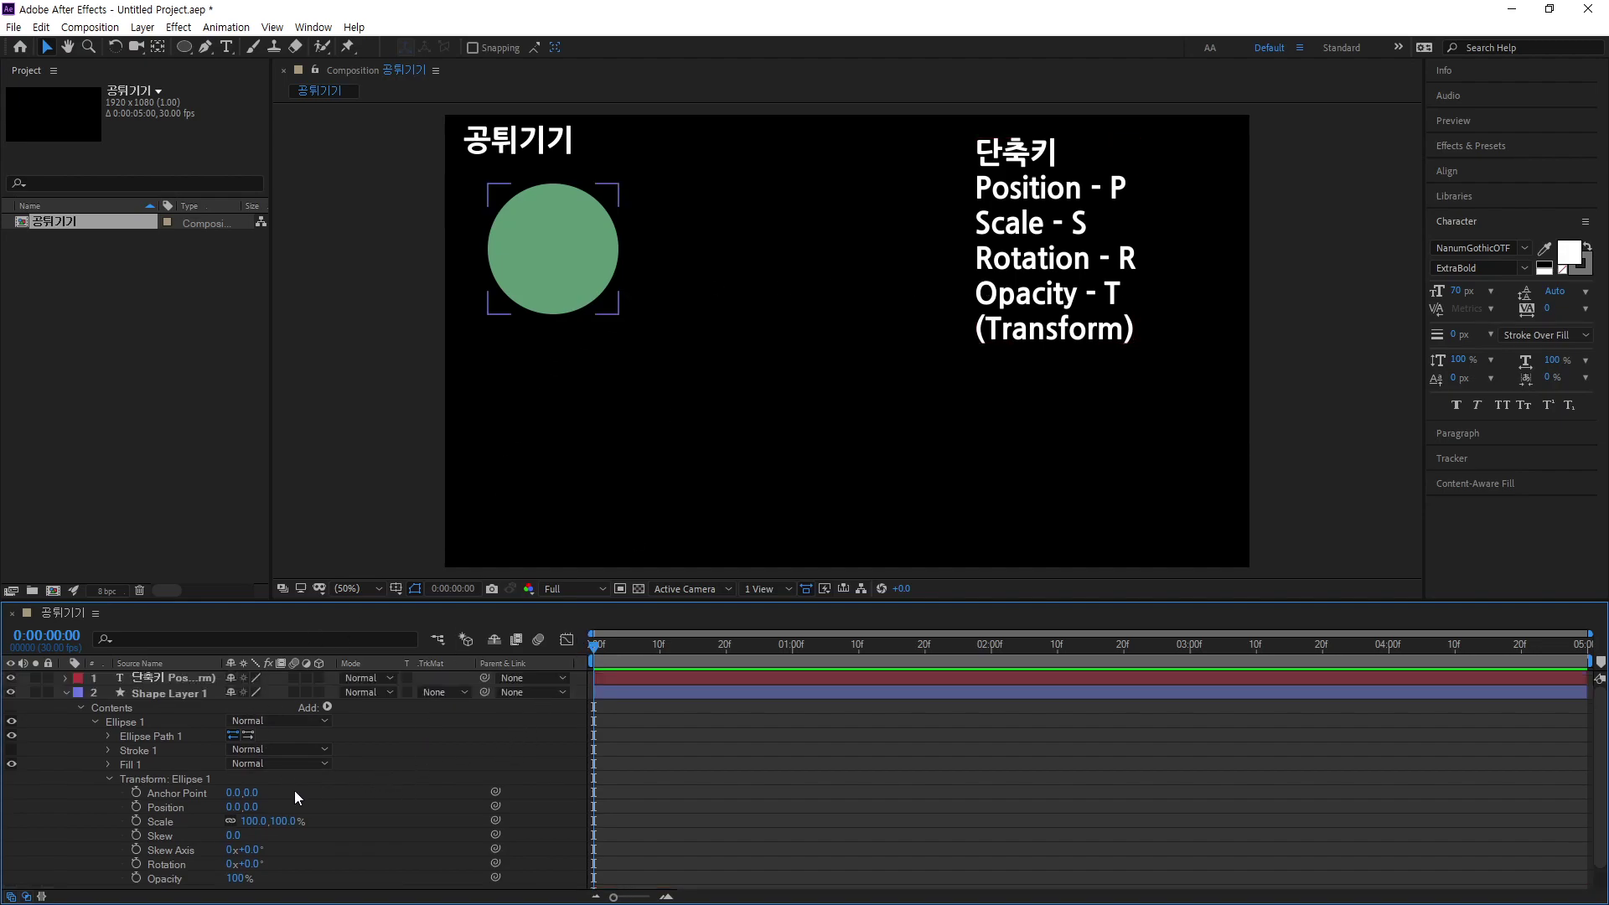
pyautogui.scroll(-1, 143, 712)
pyautogui.scroll(1, 145, 711)
# Step: Reveal only the Position property of Shape Layer 1, briefly showing and hiding Scale alongside it
pyautogui.click(168, 694)
pyautogui.scroll(-1, 159, 832)
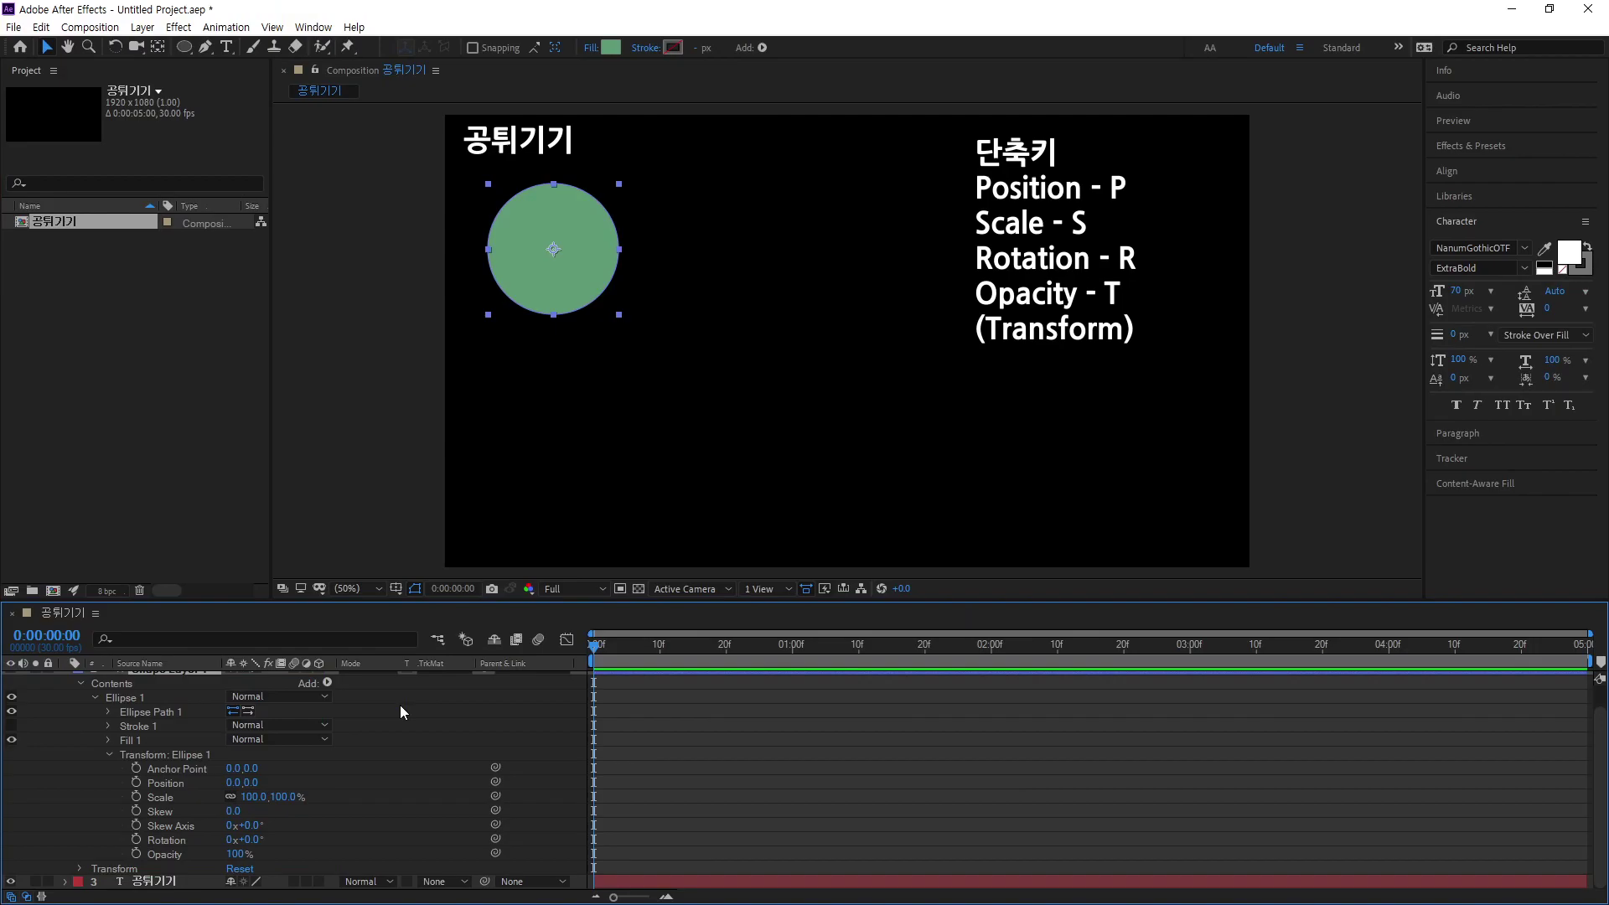
pyautogui.press('p')
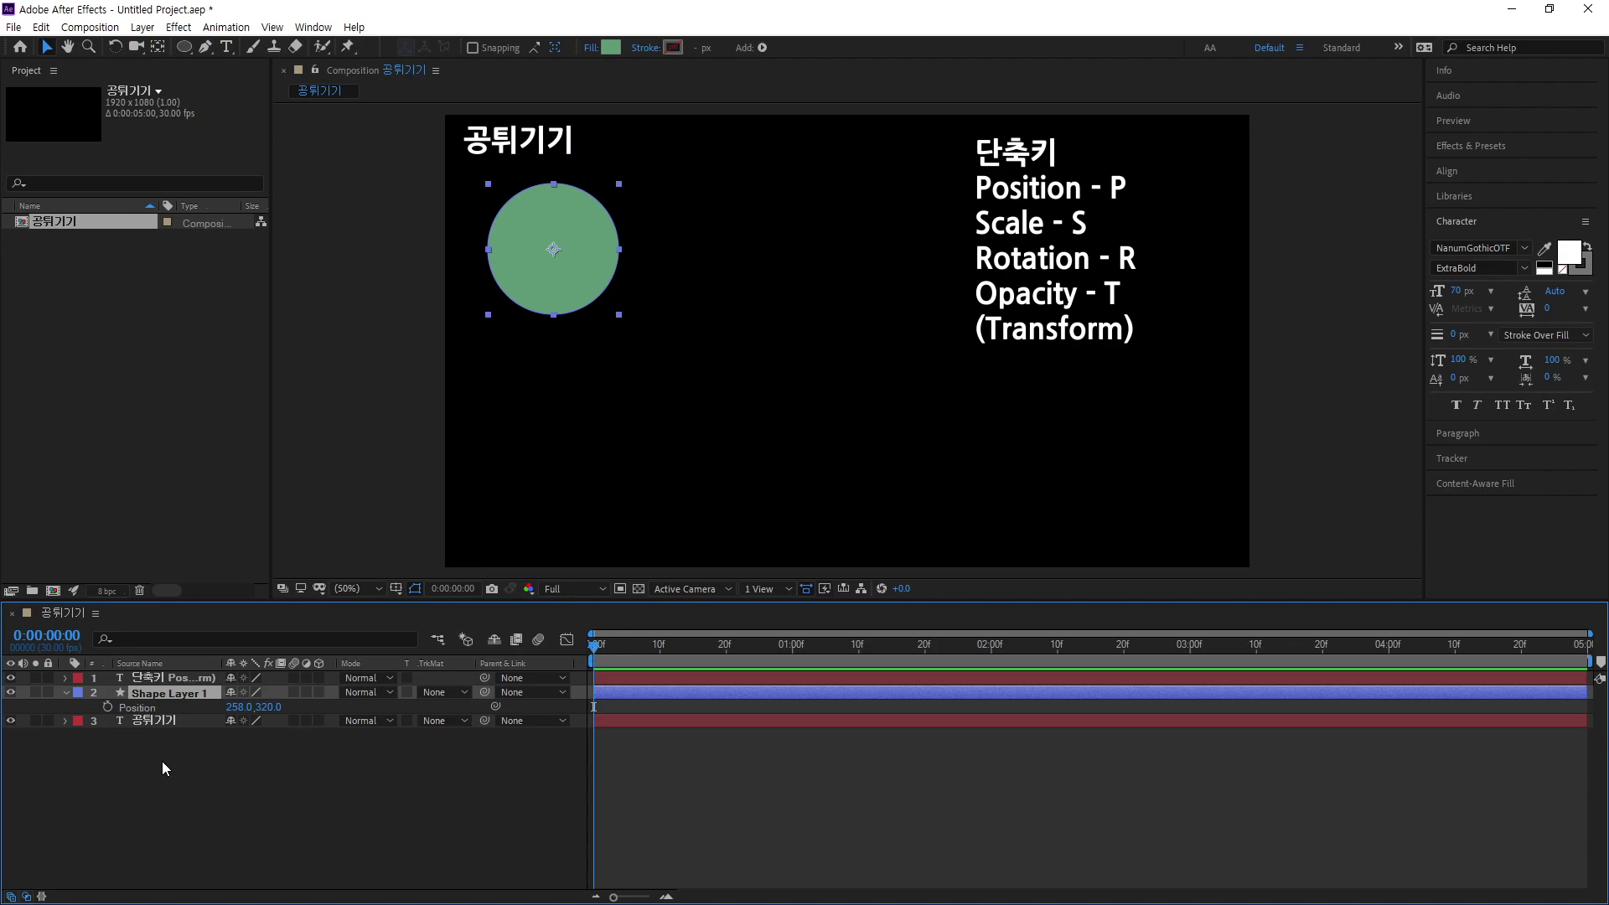
pyautogui.hotkey('shift', 's')
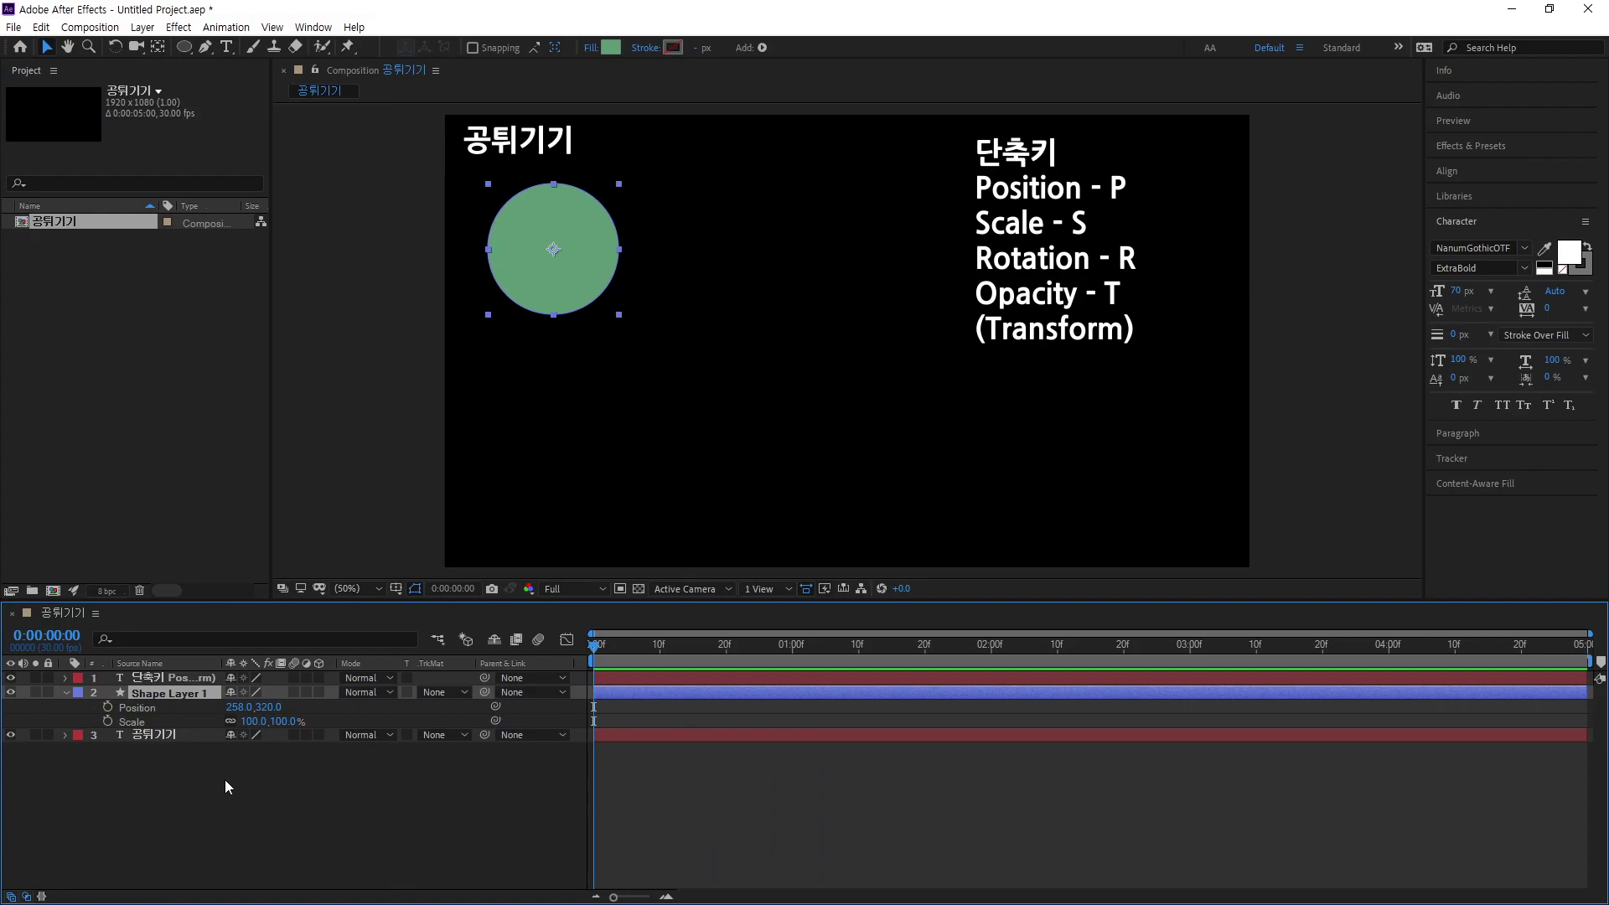
pyautogui.hotkey('shift', 's')
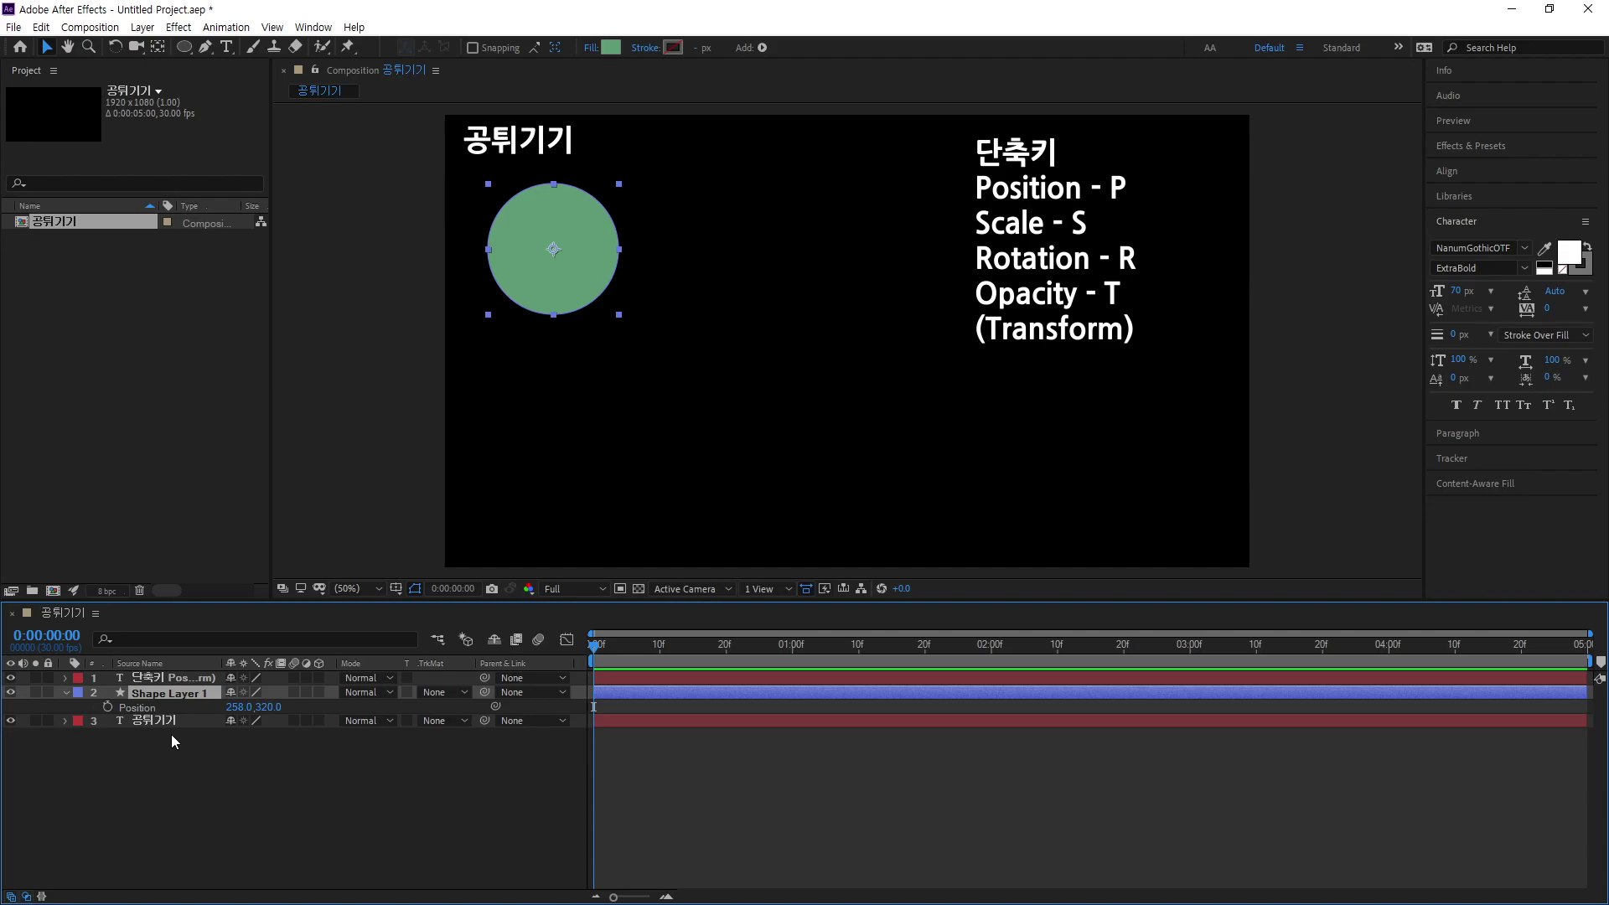
# Step: Extend the last line of the shortcut list so it reads (Transform(Shift))
pyautogui.click(1102, 325)
pyautogui.doubleClick(1103, 325)
pyautogui.moveTo(976, 329); pyautogui.dragTo(1148, 330)
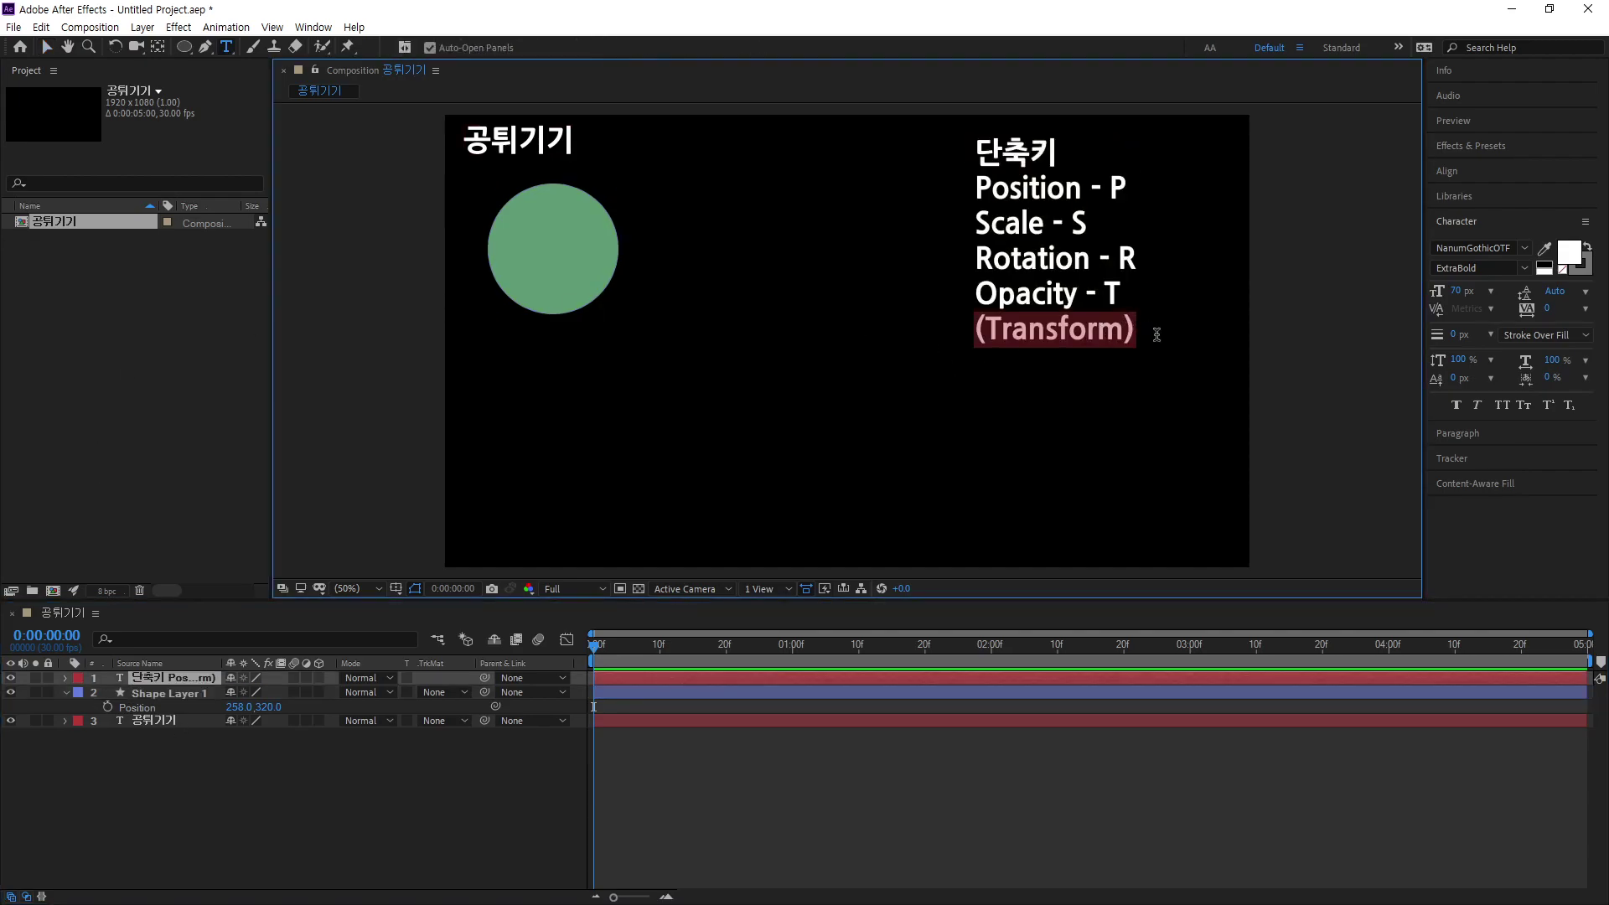
pyautogui.click(1124, 340)
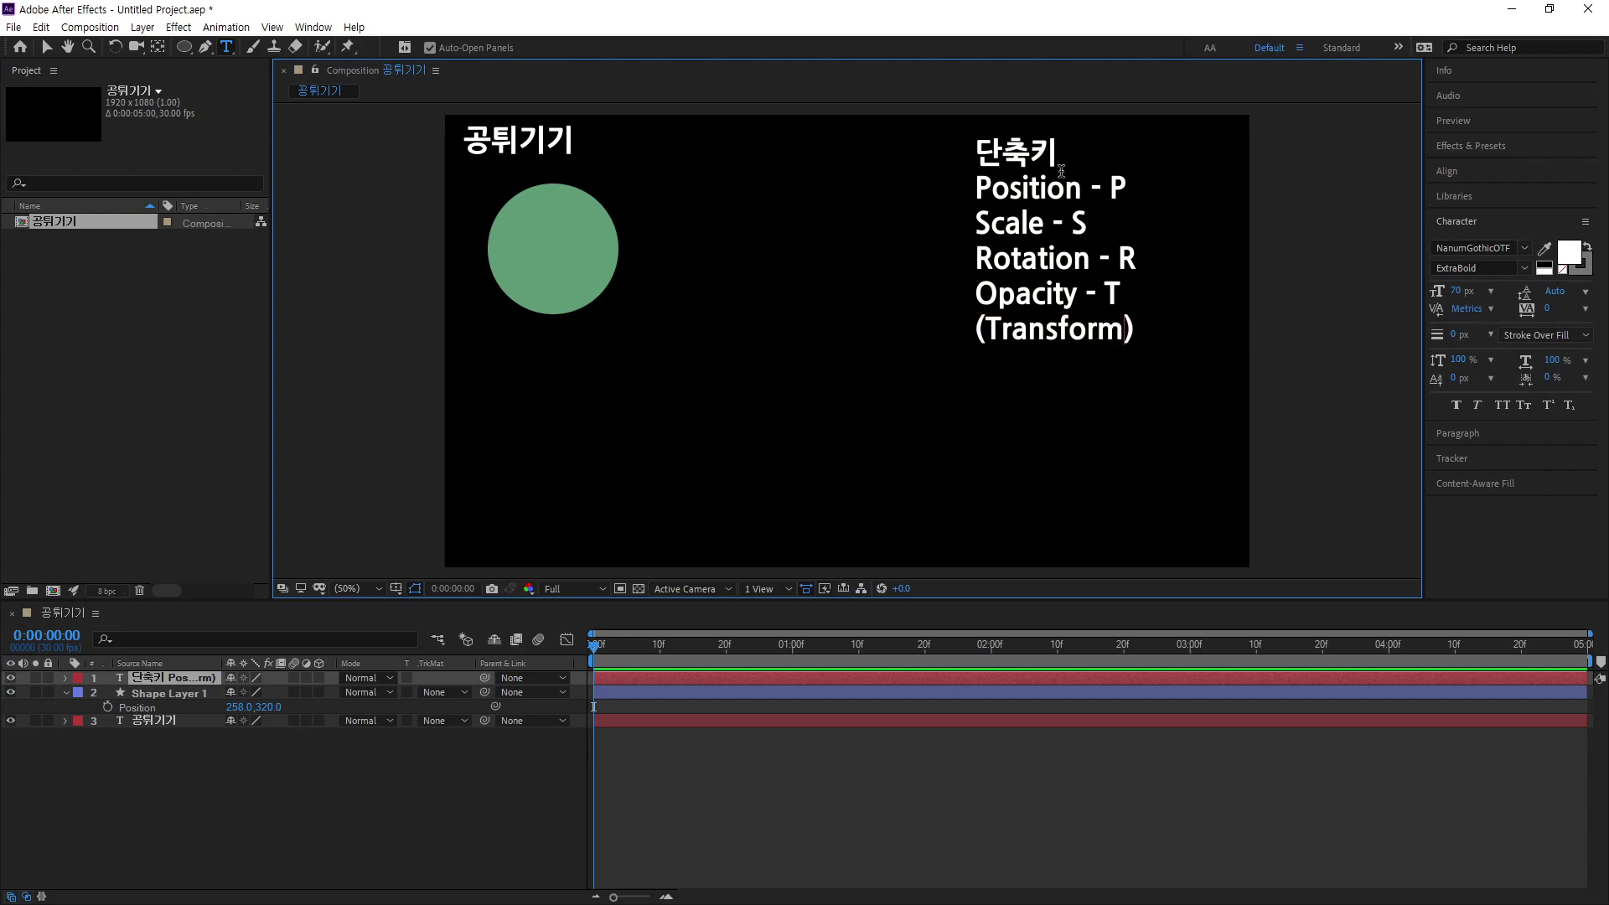
pyautogui.write('(Shi')
pyautogui.write('ft)')
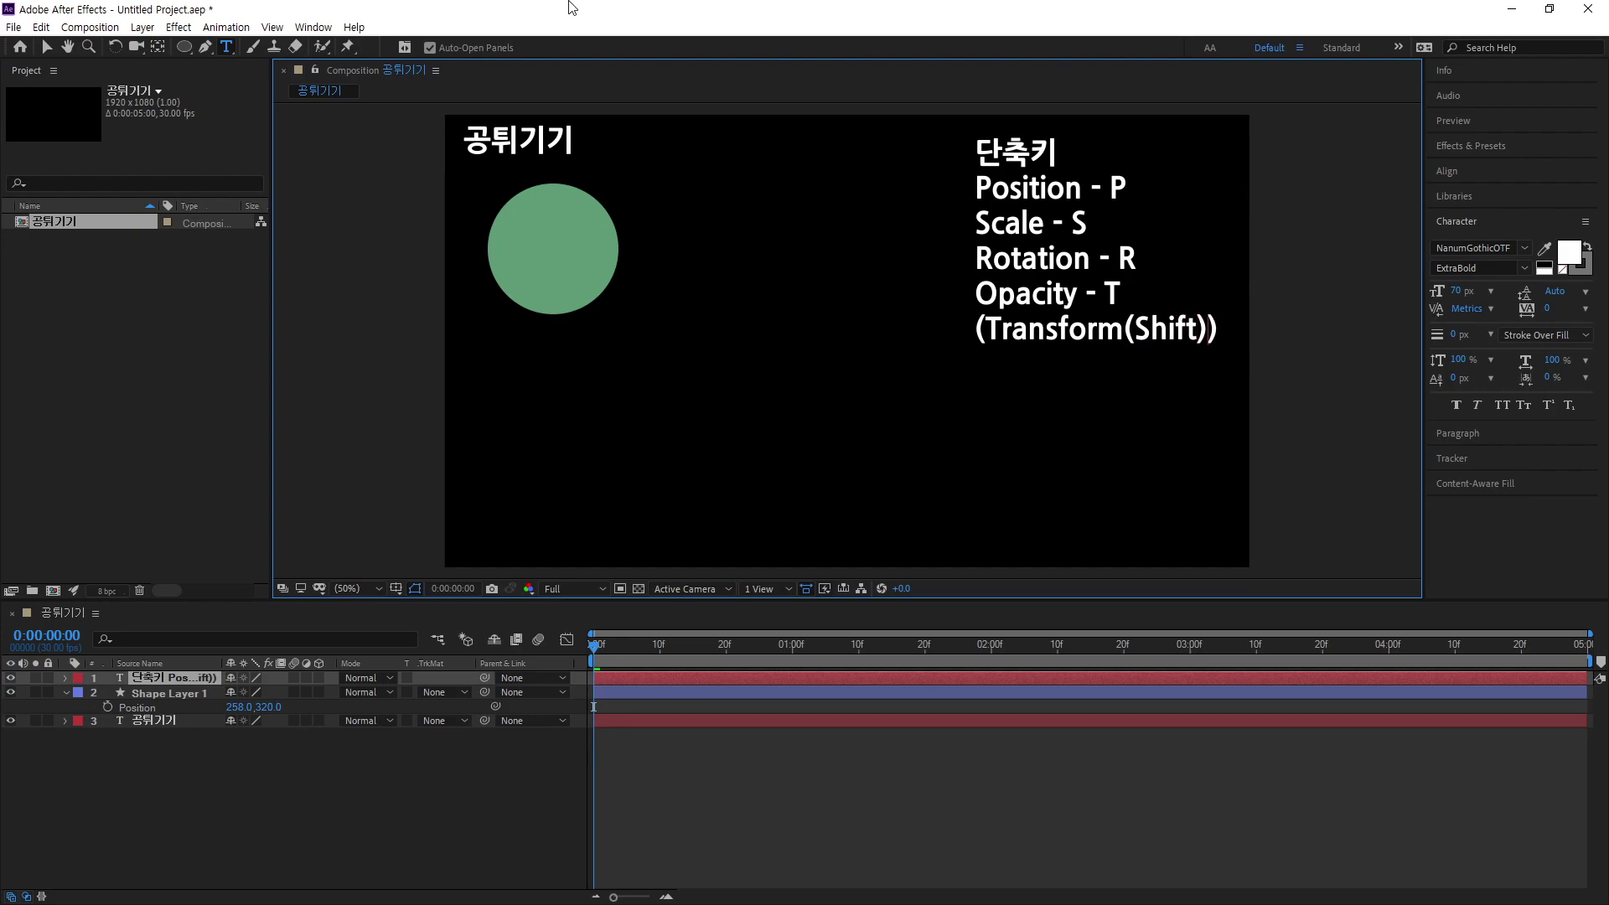
# Step: Nudge the shortcut list text slightly up and to the left in the composition, and select the green circle layer
pyautogui.click(47, 48)
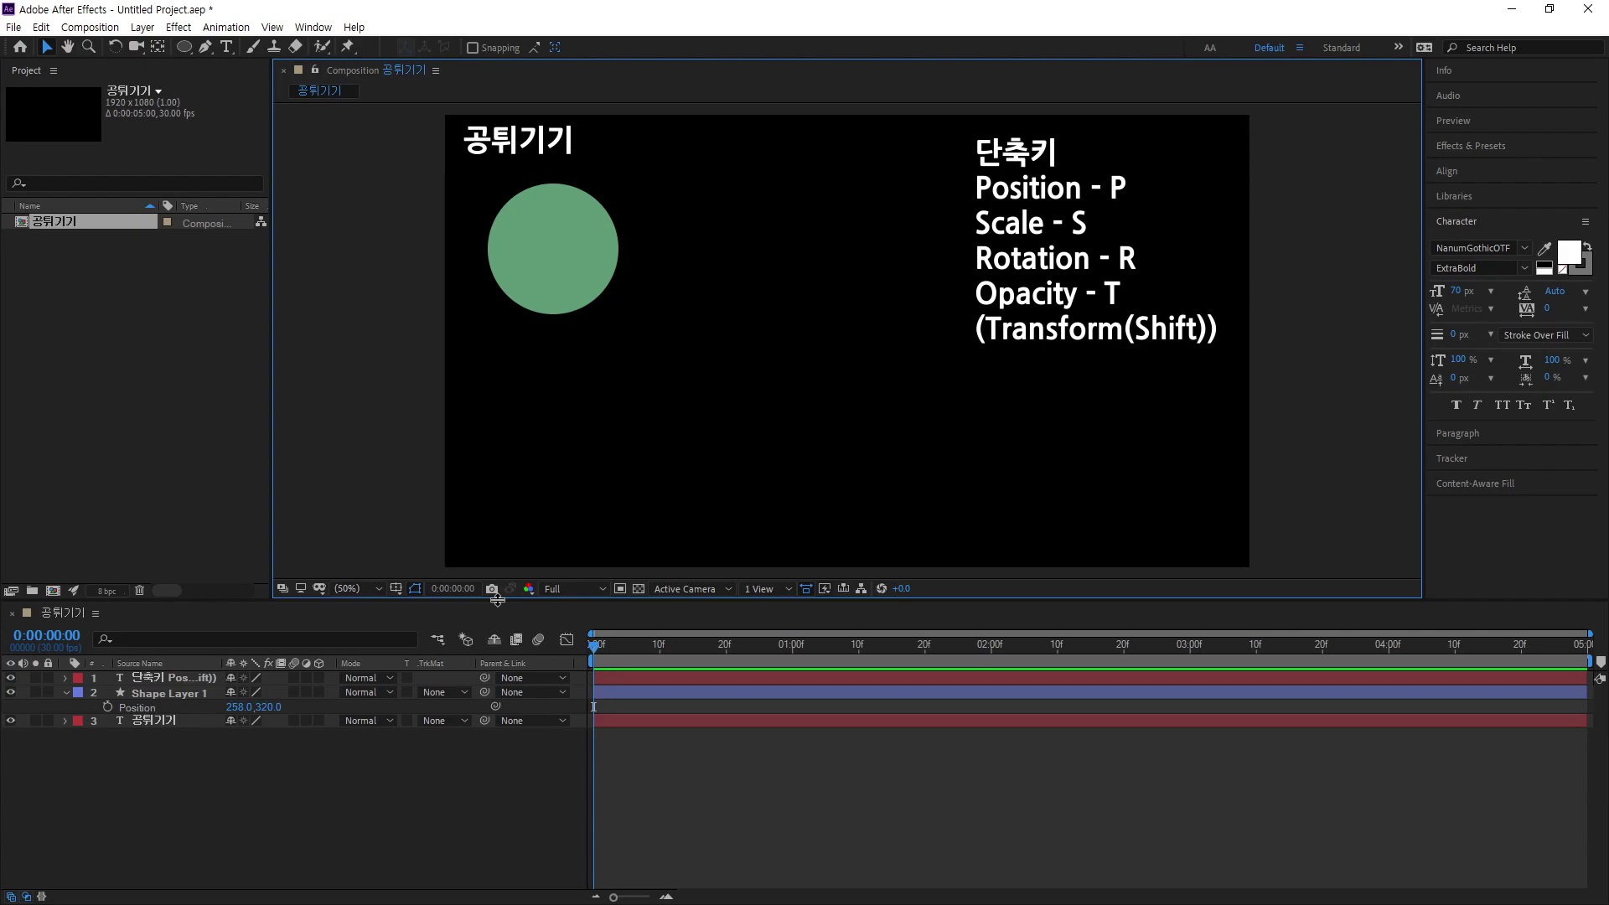
pyautogui.moveTo(1085, 264); pyautogui.dragTo(1074, 254)
pyautogui.click(1336, 329)
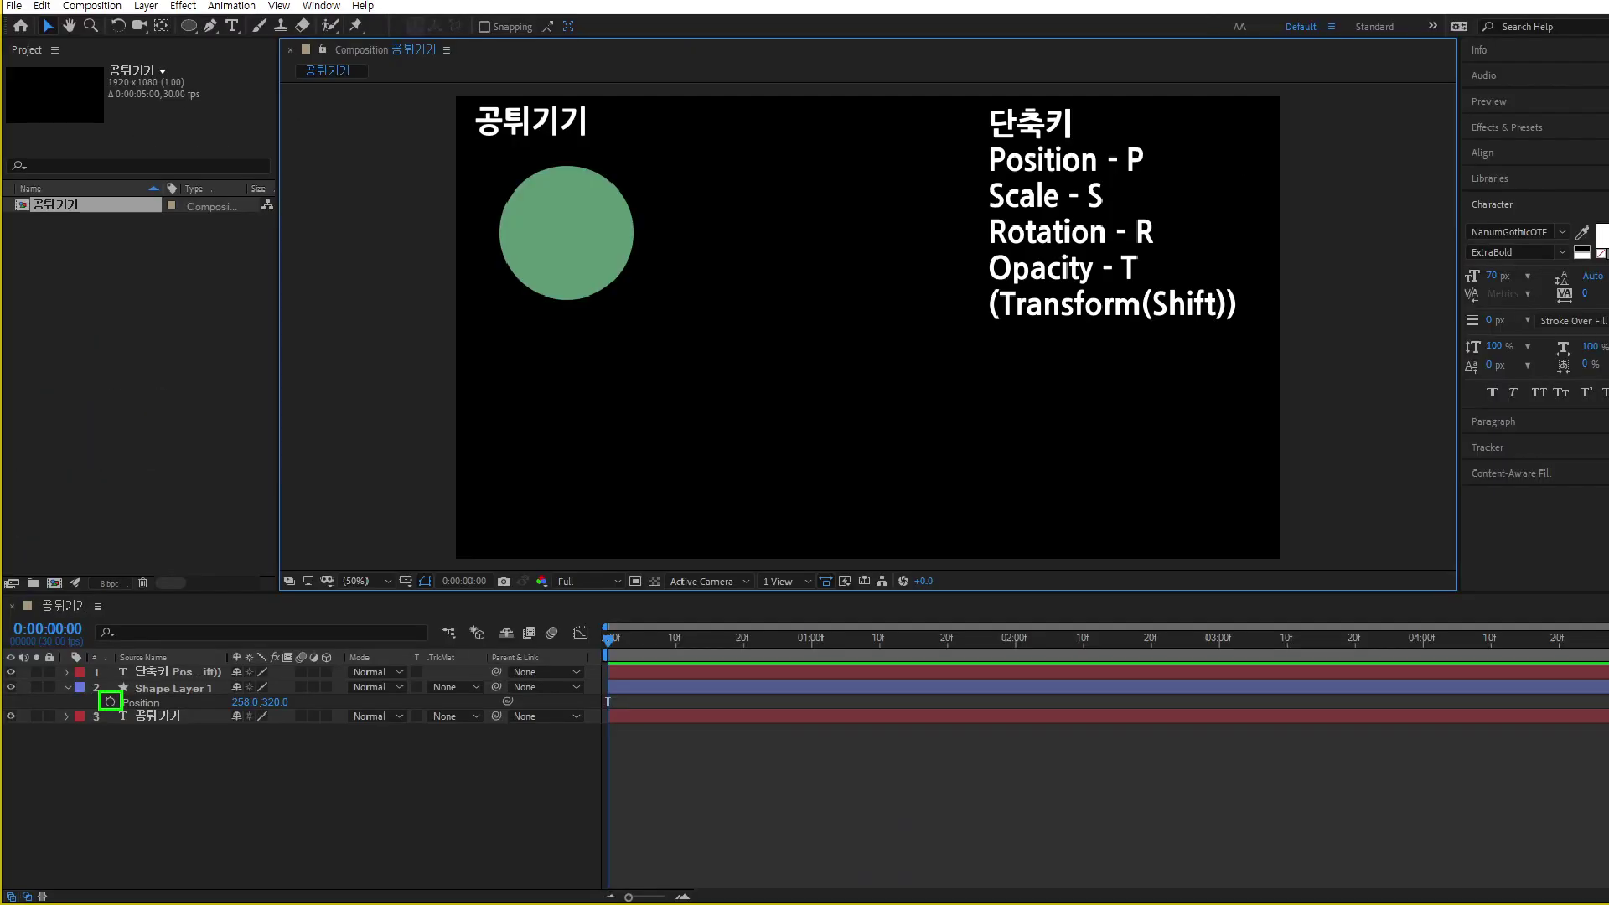
pyautogui.click(562, 241)
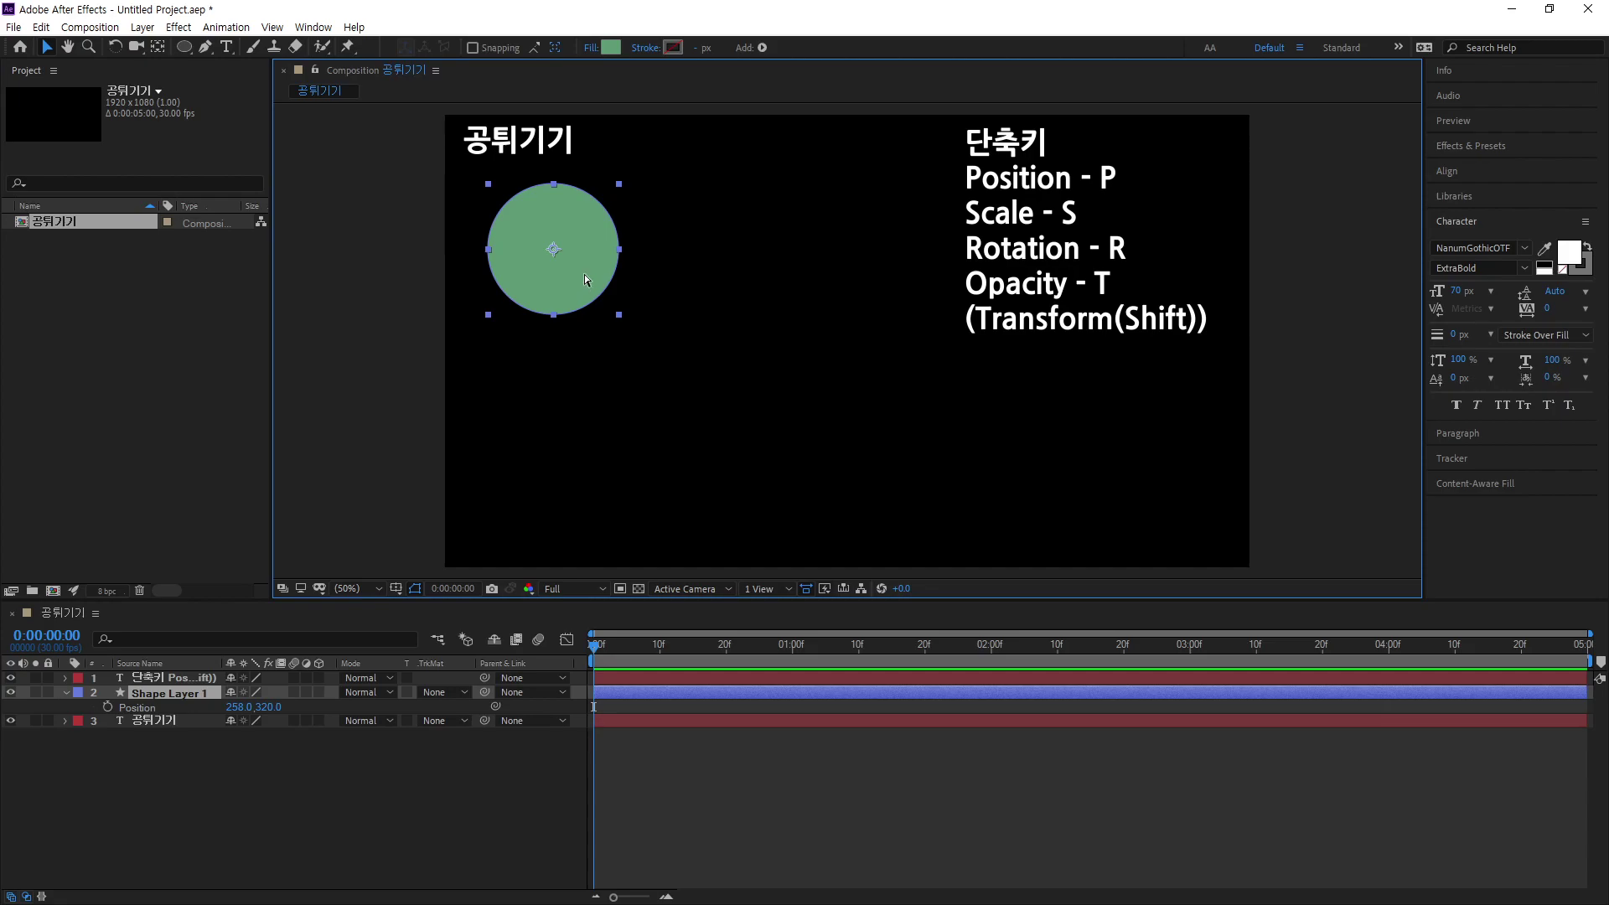
pyautogui.moveTo(868, 422)
pyautogui.mouseDown()
pyautogui.moveTo(697, 415)
pyautogui.moveTo(651, 317)
pyautogui.moveTo(699, 223)
pyautogui.moveTo(793, 188)
pyautogui.moveTo(869, 217)
pyautogui.moveTo(902, 273)
pyautogui.moveTo(893, 387)
pyautogui.mouseUp()
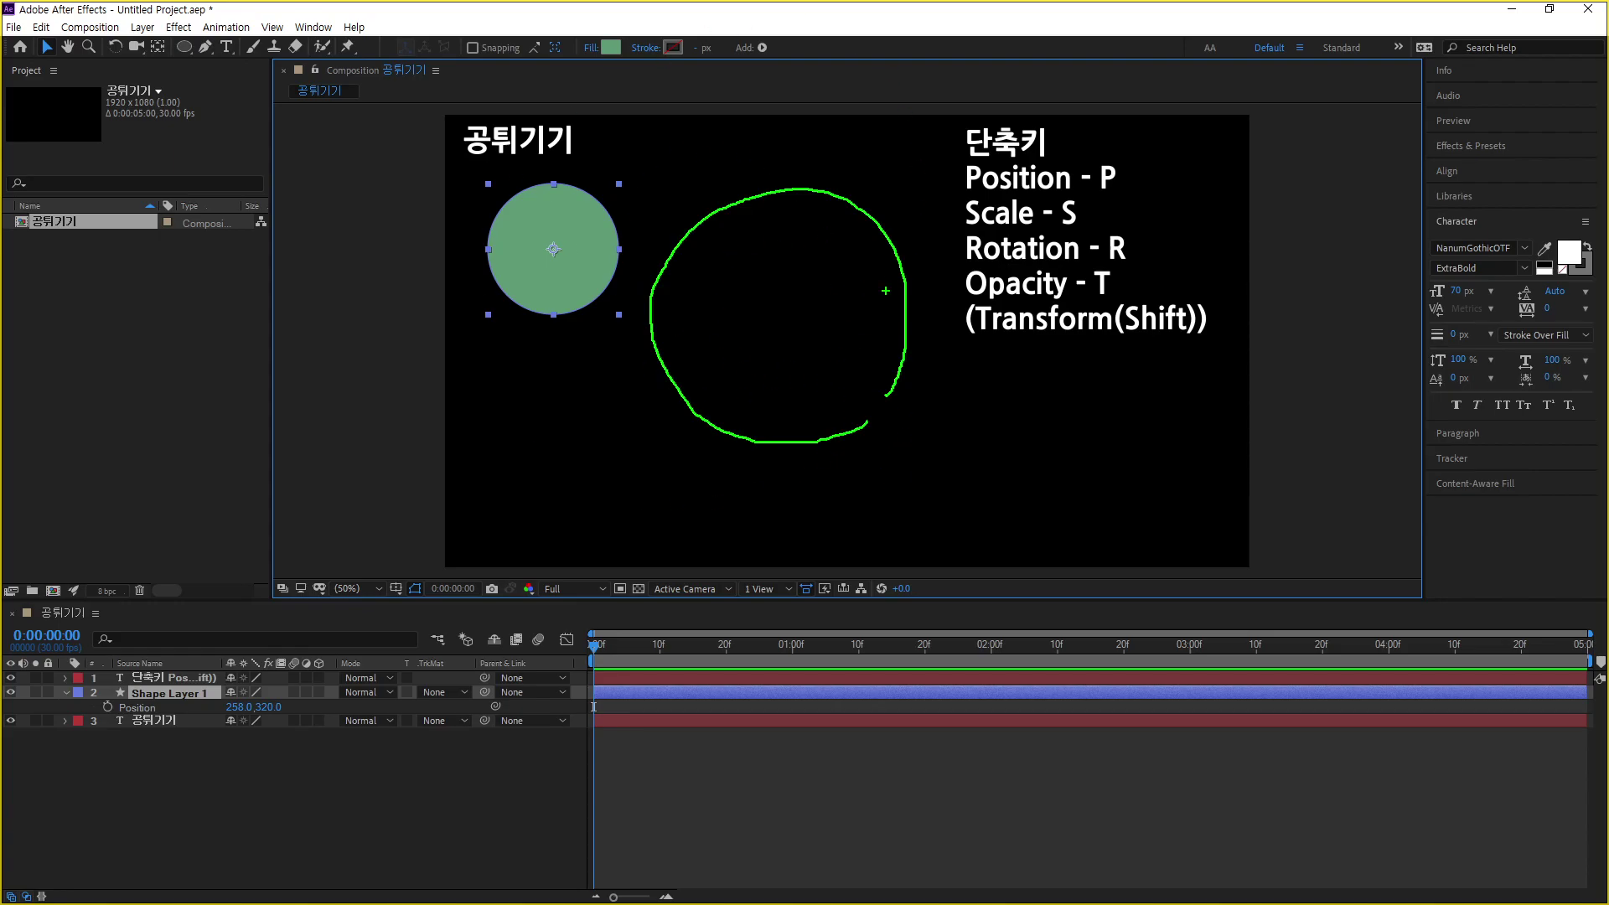
pyautogui.press('e')
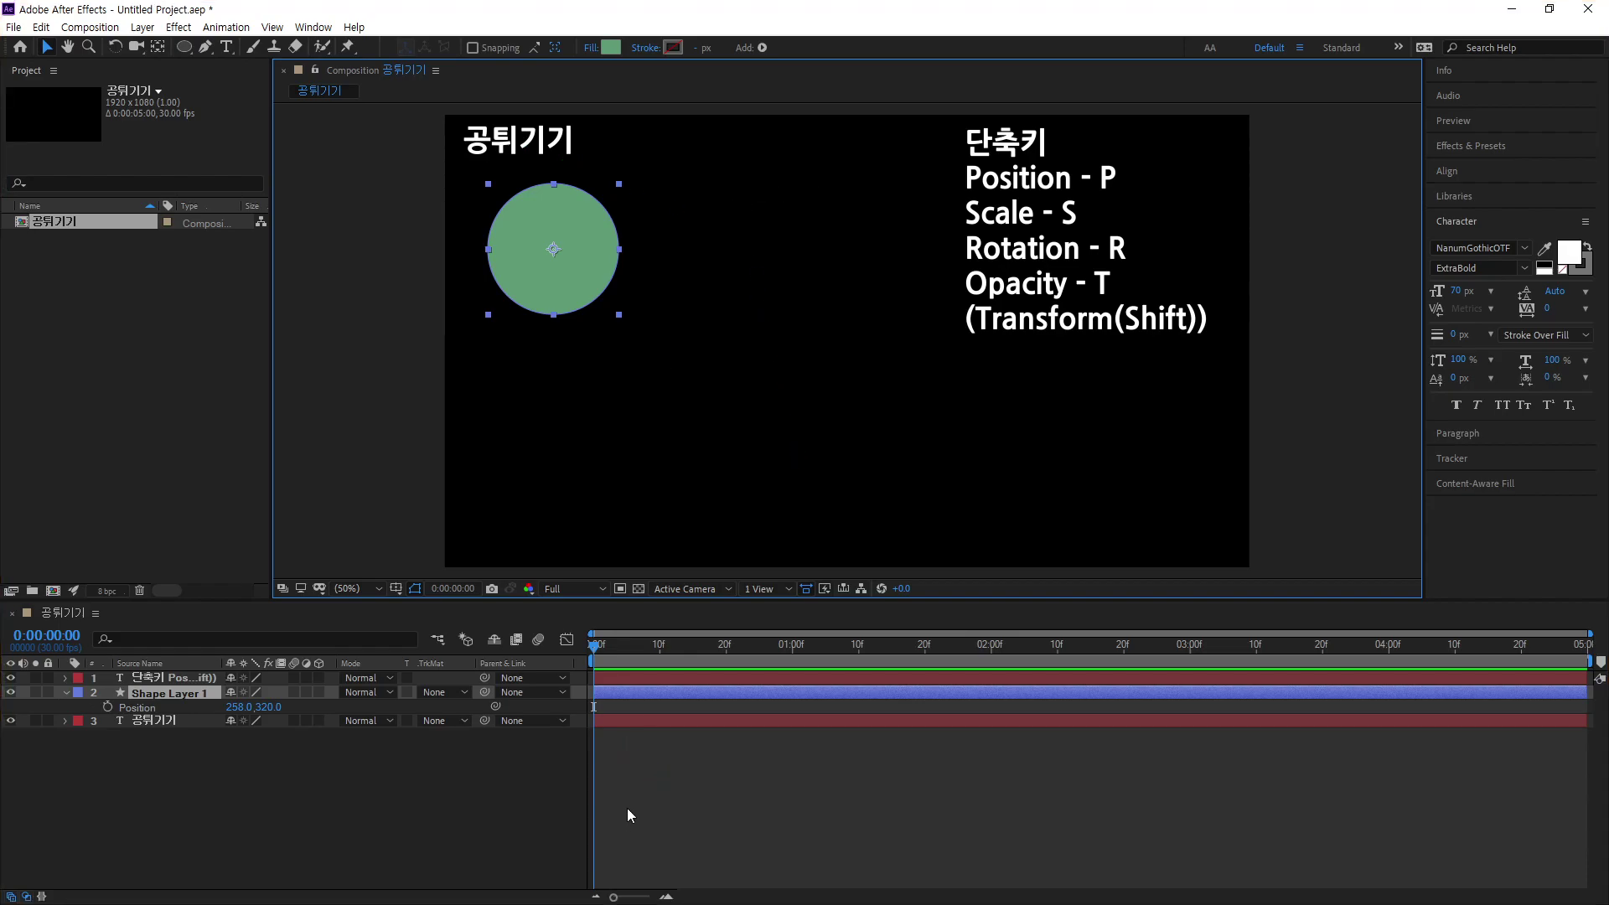
pyautogui.moveTo(656, 790)
pyautogui.mouseDown()
pyautogui.moveTo(553, 796)
pyautogui.moveTo(539, 701)
pyautogui.moveTo(610, 654)
pyautogui.moveTo(686, 690)
pyautogui.moveTo(694, 715)
pyautogui.moveTo(585, 762)
pyautogui.moveTo(533, 663)
pyautogui.moveTo(579, 597)
pyautogui.moveTo(659, 615)
pyautogui.moveTo(695, 674)
pyautogui.moveTo(686, 725)
pyautogui.mouseUp()
pyautogui.press('e')
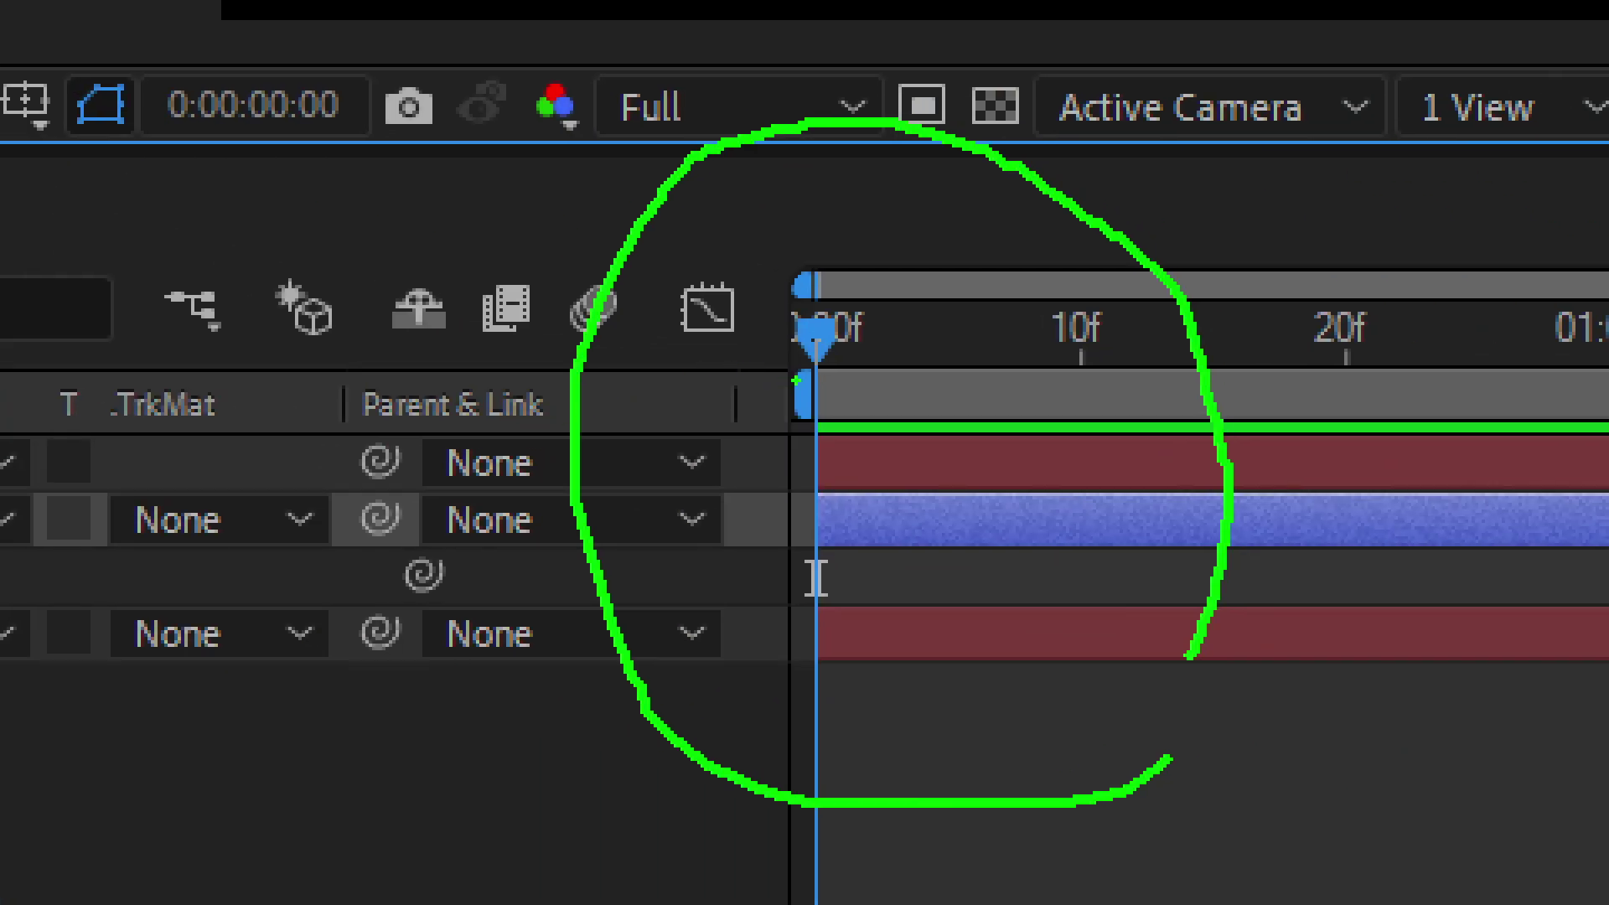
pyautogui.moveTo(867, 391)
pyautogui.mouseDown()
pyautogui.moveTo(804, 390)
pyautogui.moveTo(759, 306)
pyautogui.moveTo(799, 272)
pyautogui.moveTo(835, 282)
pyautogui.moveTo(861, 314)
pyautogui.moveTo(863, 389)
pyautogui.mouseUp()
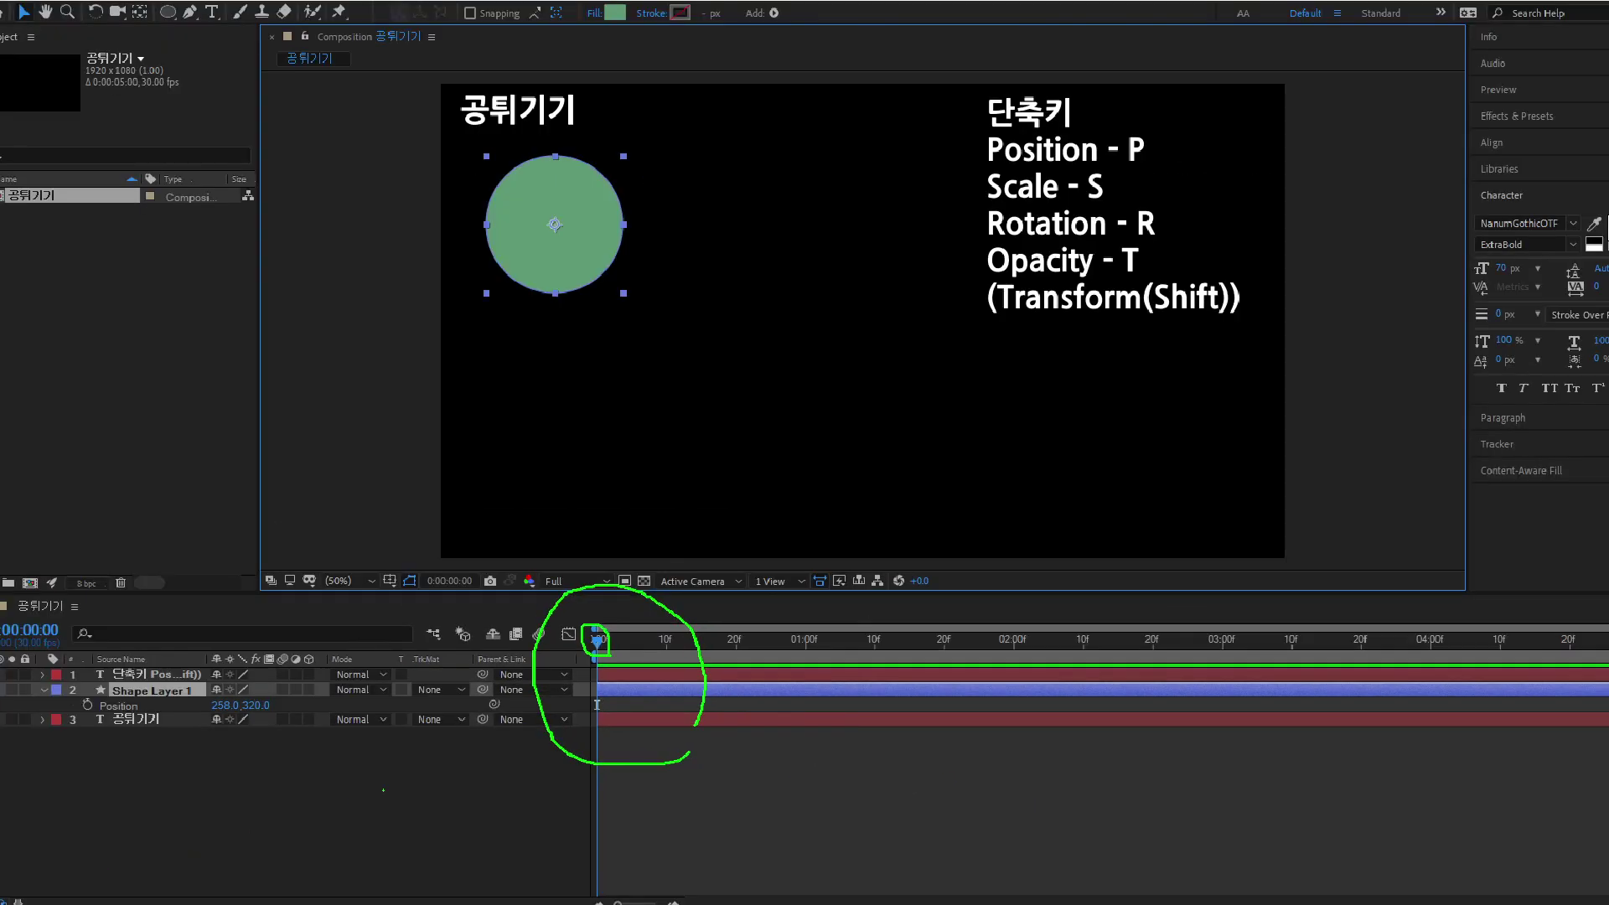
# Step: Scrub the current time to 0:00:00:24 and back to 0:00:00:01
pyautogui.moveTo(596, 648)
pyautogui.mouseDown()
pyautogui.moveTo(763, 661)
pyautogui.moveTo(739, 643)
pyautogui.mouseUp()
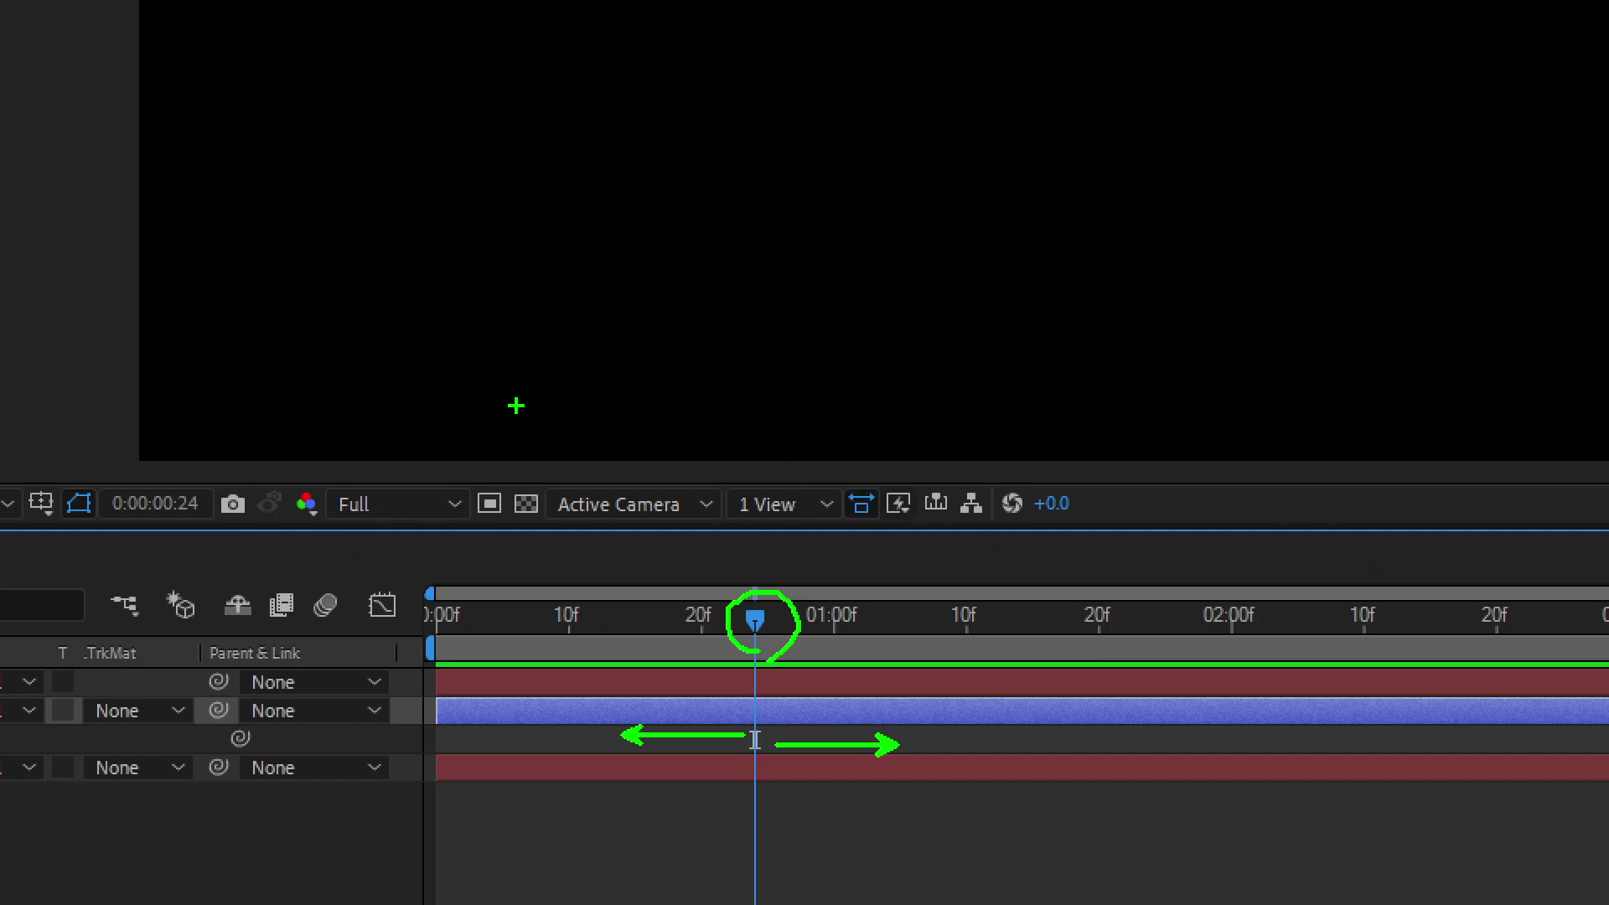
pyautogui.press('Escape')
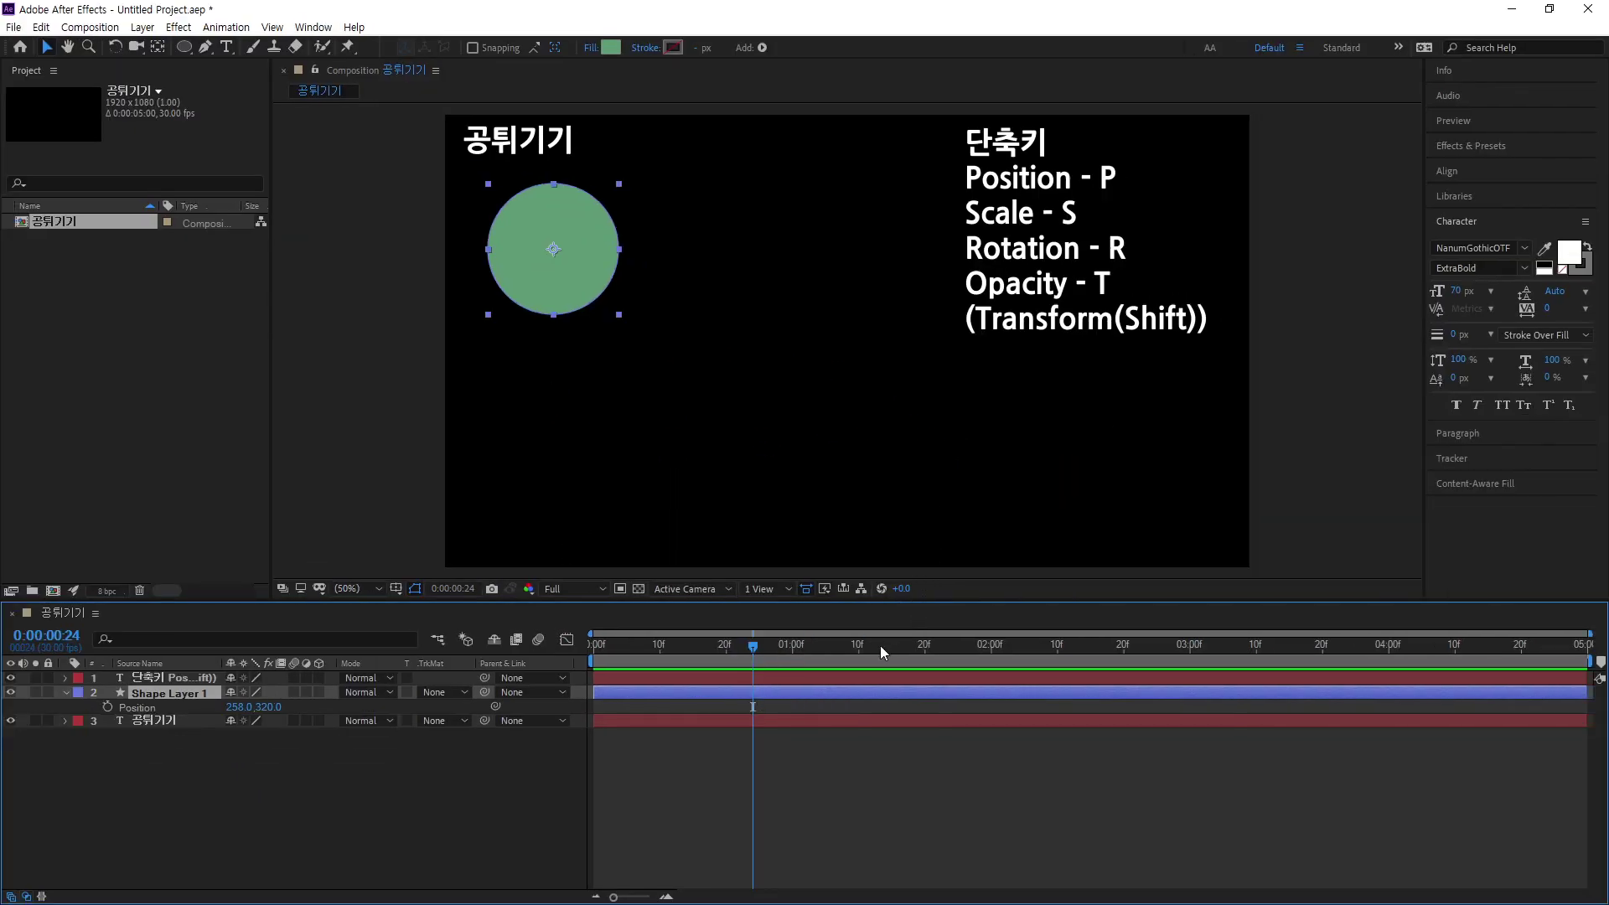
pyautogui.moveTo(755, 624)
pyautogui.mouseDown()
pyautogui.moveTo(884, 627)
pyautogui.moveTo(779, 657)
pyautogui.moveTo(693, 657)
pyautogui.moveTo(765, 660)
pyautogui.moveTo(607, 658)
pyautogui.moveTo(727, 659)
pyautogui.moveTo(604, 689)
pyautogui.mouseUp()
pyautogui.hotkey('ctrl', '1')
pyautogui.click(568, 780)
pyautogui.moveTo(653, 559)
pyautogui.mouseDown()
pyautogui.moveTo(579, 515)
pyautogui.moveTo(655, 472)
pyautogui.moveTo(689, 539)
pyautogui.moveTo(662, 564)
pyautogui.mouseUp()
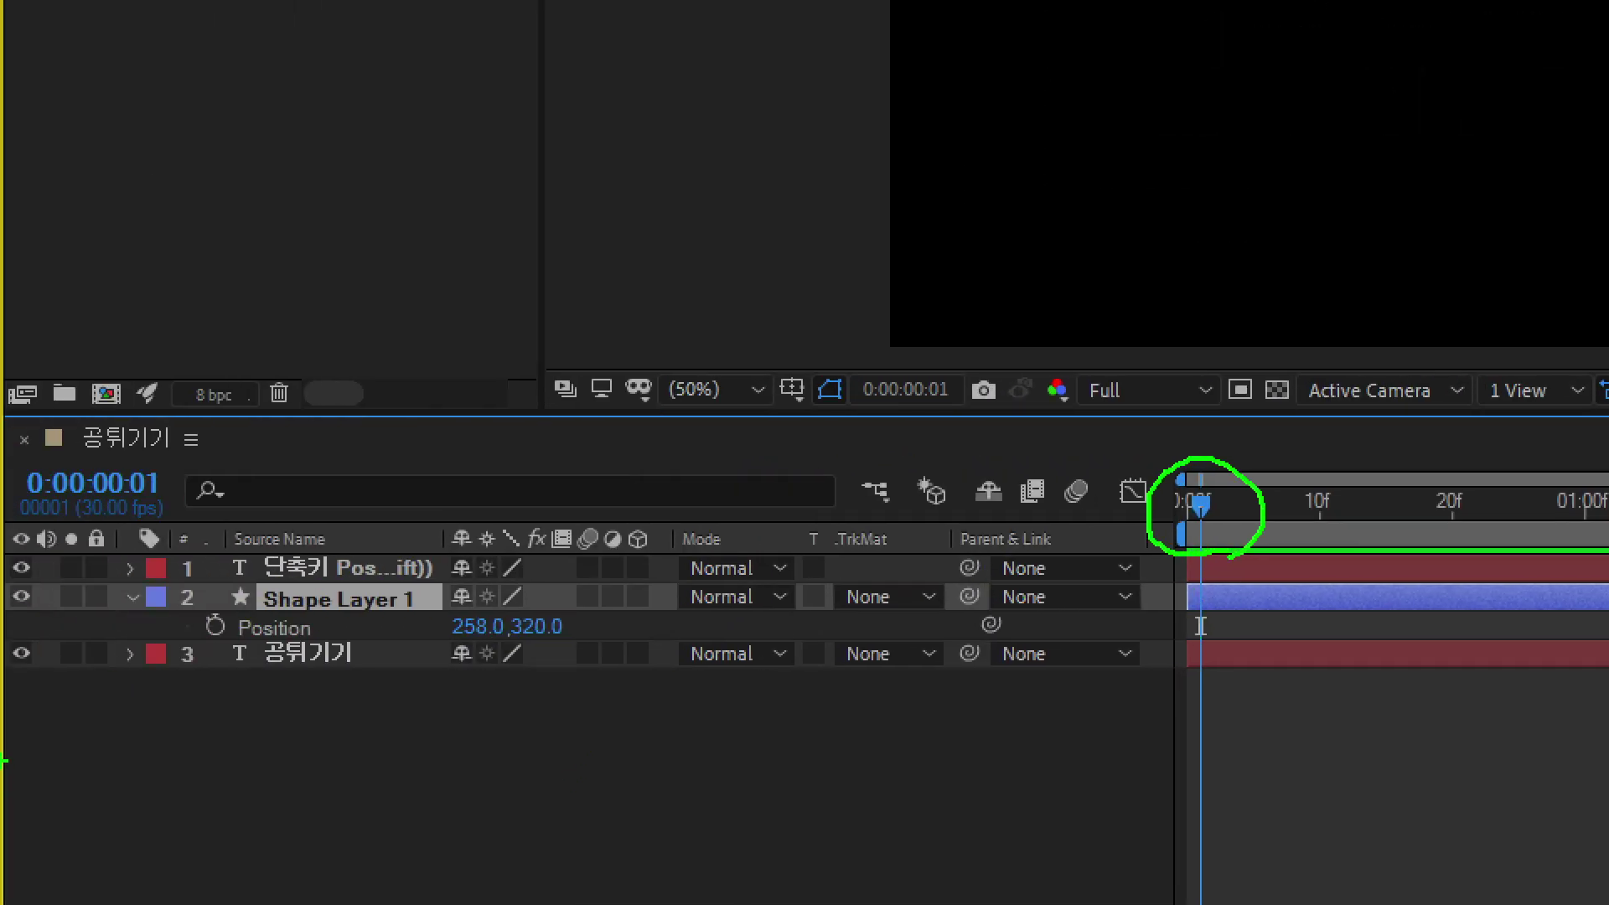
pyautogui.press('p')
pyautogui.moveTo(4, 453)
pyautogui.mouseDown()
pyautogui.moveTo(99, 522)
pyautogui.moveTo(183, 534)
pyautogui.mouseUp()
pyautogui.press('g')
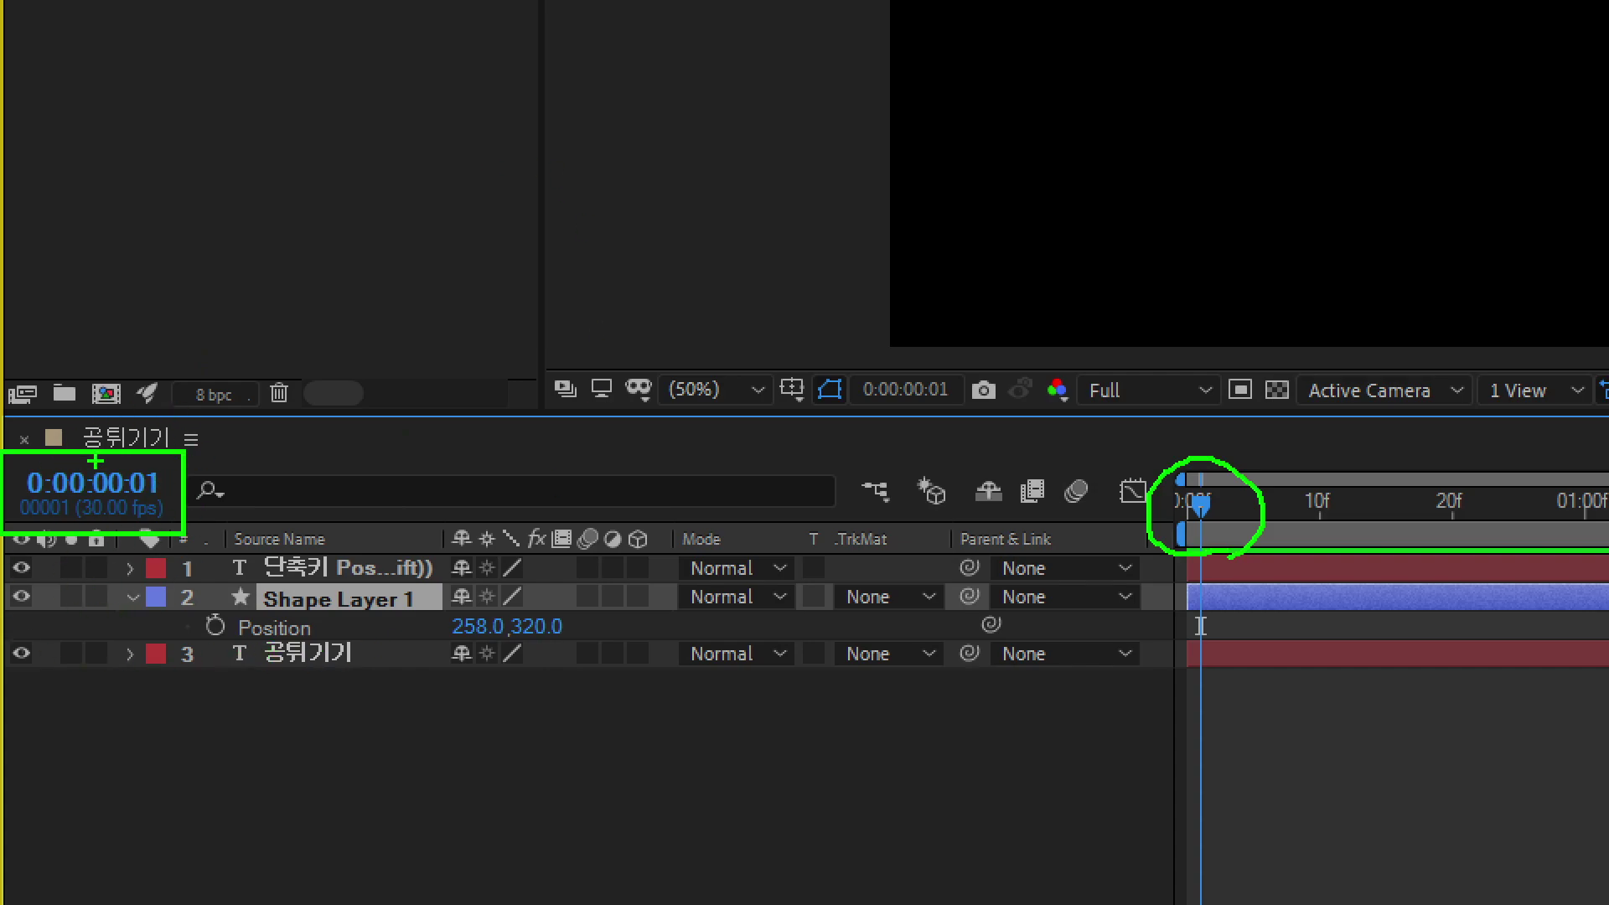
pyautogui.moveTo(852, 353)
pyautogui.mouseDown()
pyautogui.moveTo(927, 413)
pyautogui.moveTo(972, 421)
pyautogui.mouseUp()
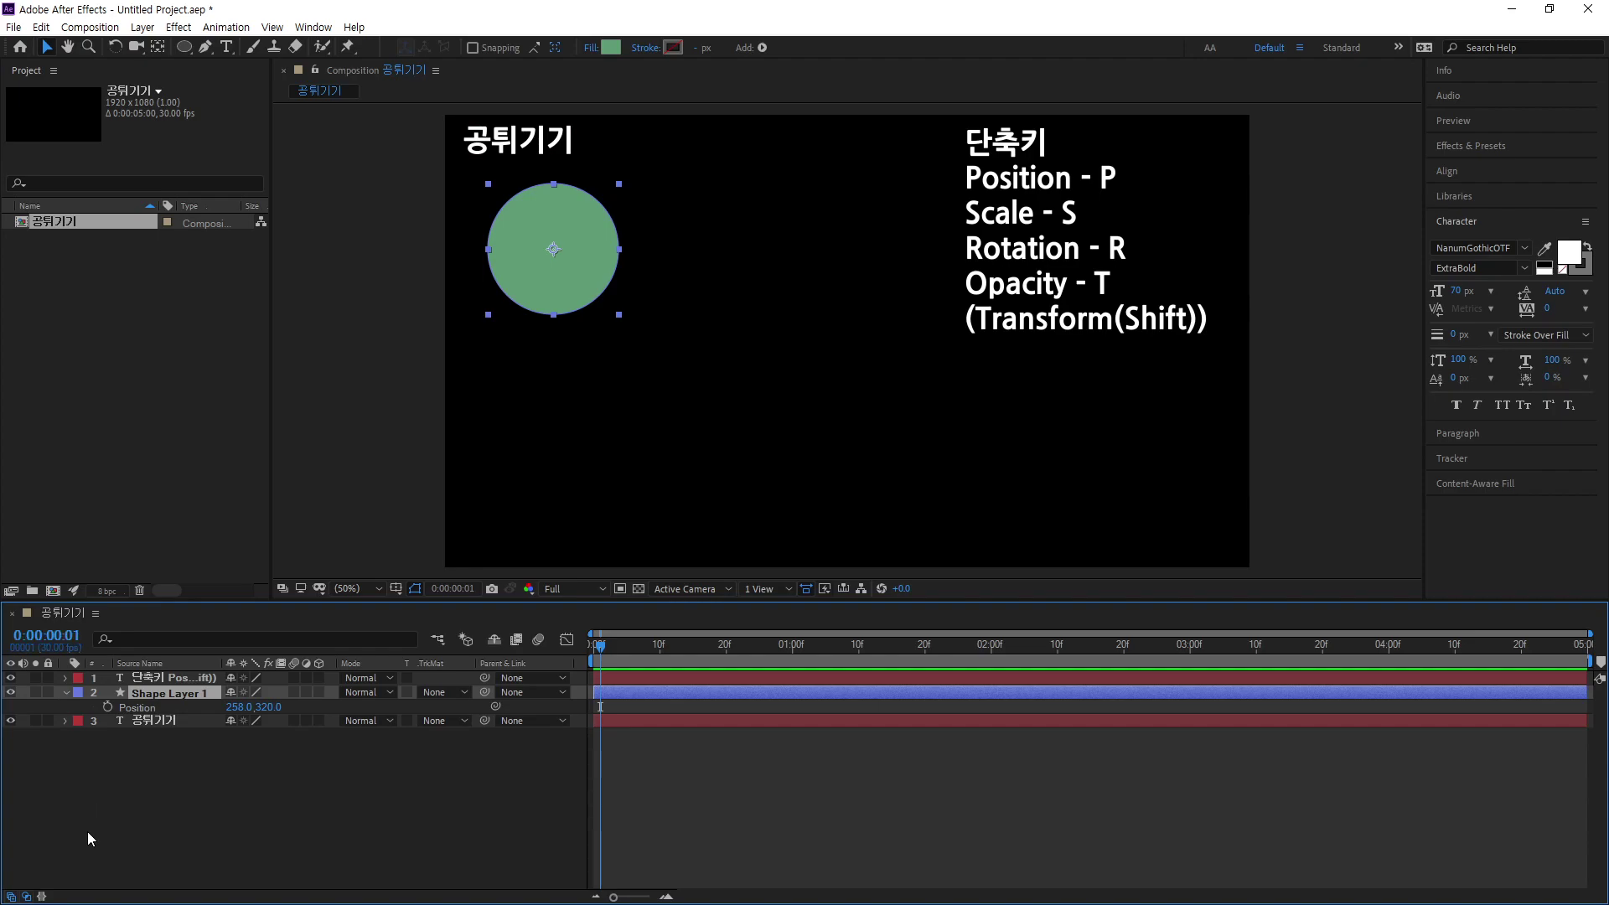
# Step: Set the current time to frame 1 and add the first Position keyframe on Shape Layer 1
pyautogui.moveTo(605, 648); pyautogui.dragTo(891, 649)
pyautogui.click(46, 635)
pyautogui.write('1')
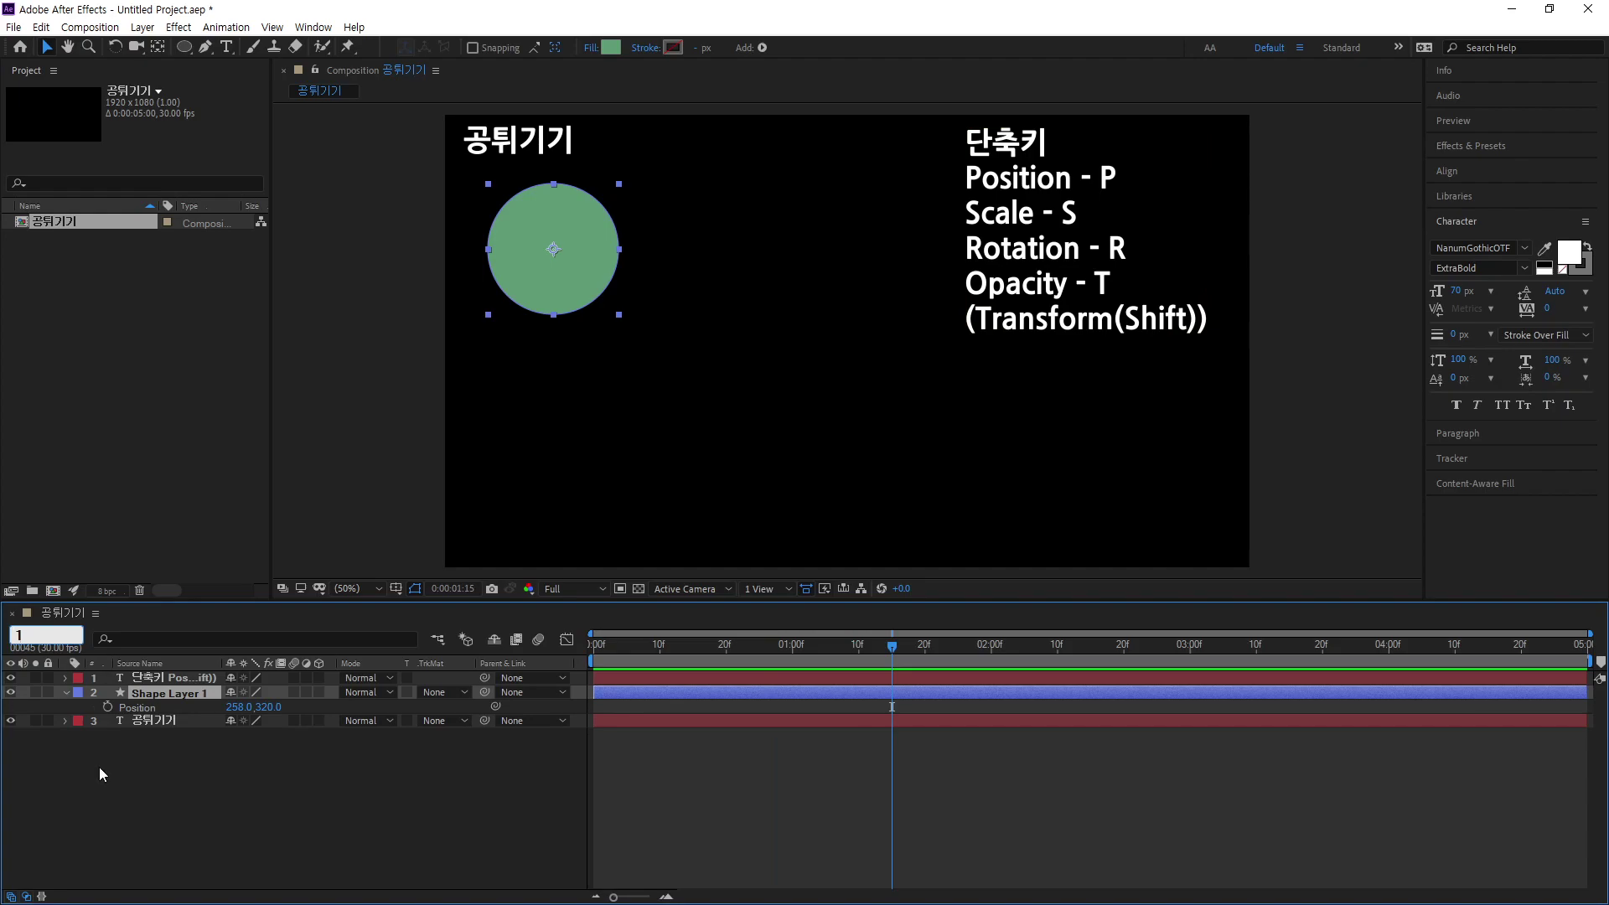
pyautogui.press('Return')
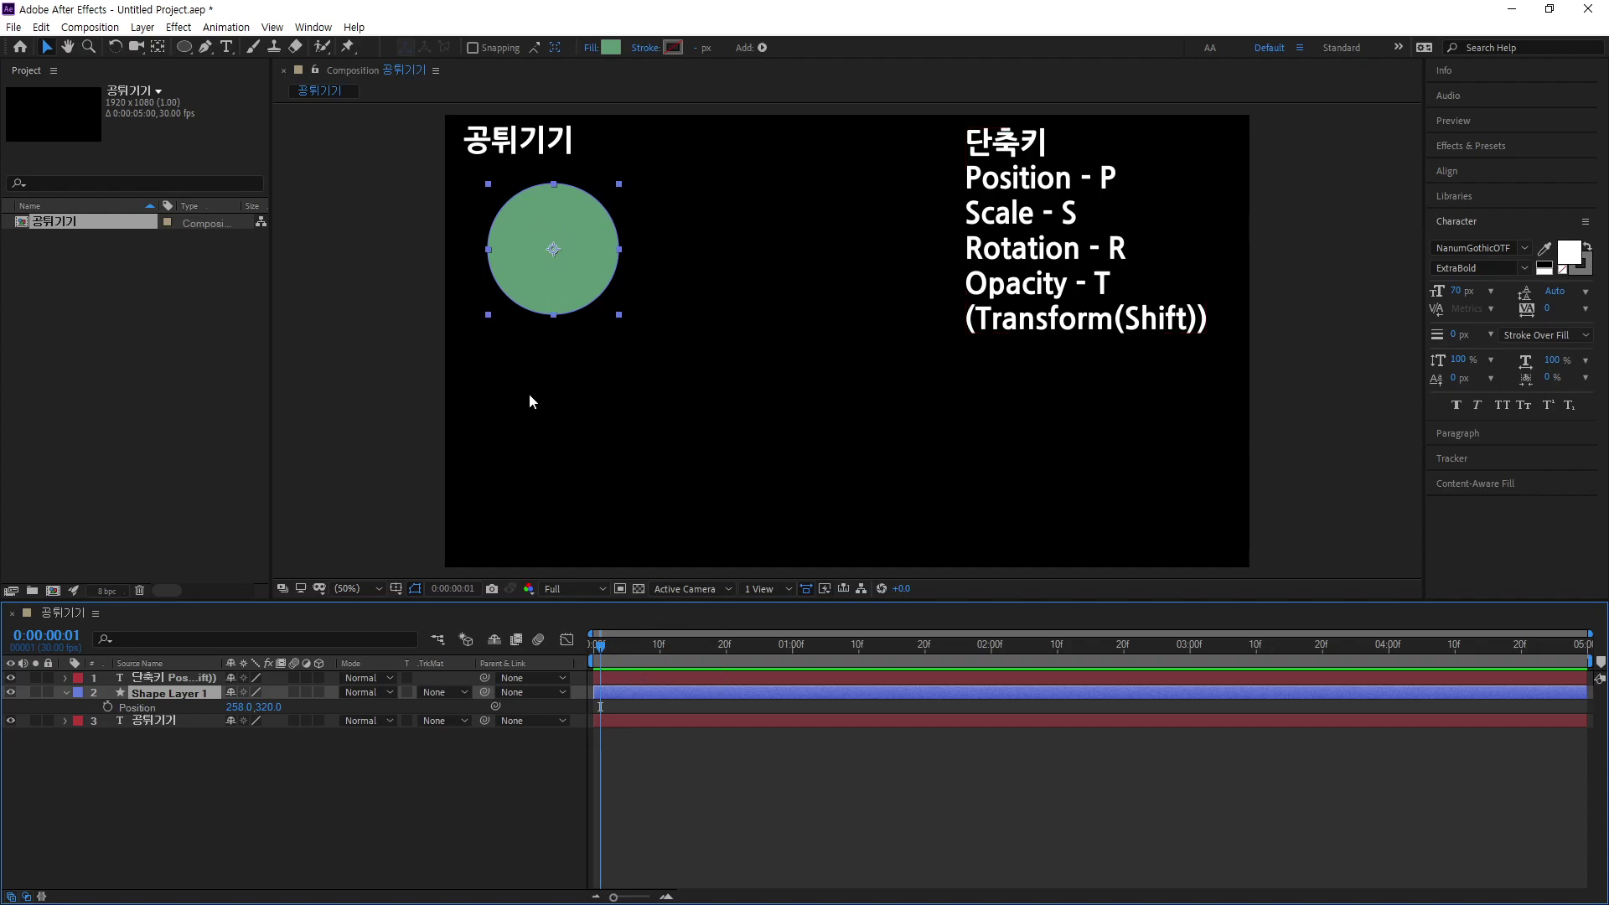
pyautogui.click(105, 706)
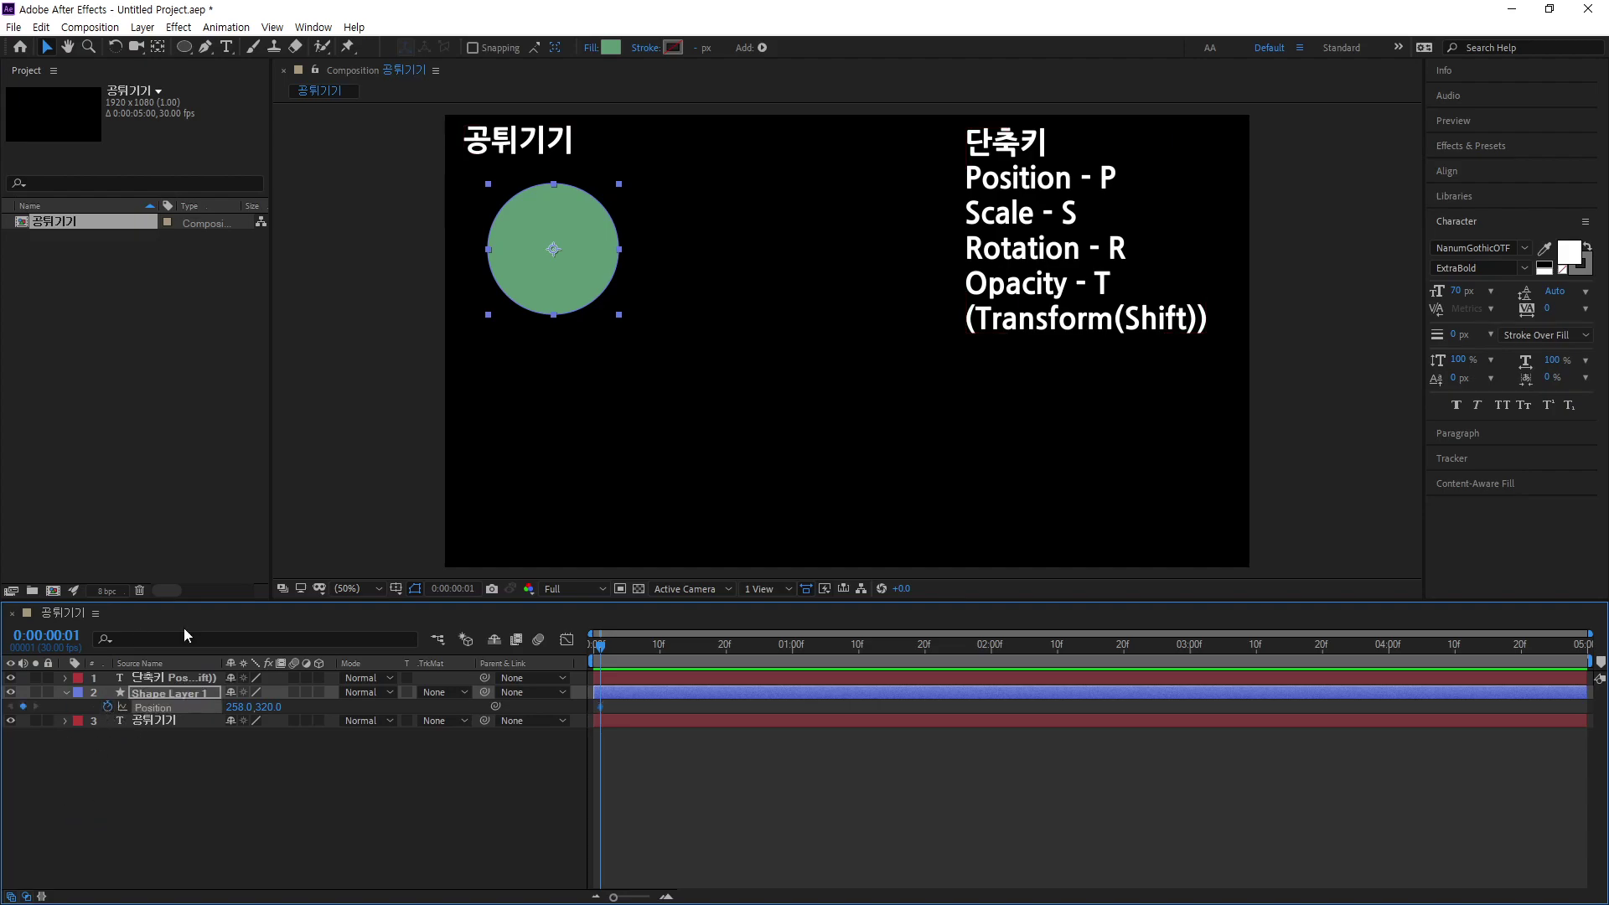
# Step: At 0:00:00:15, move the green circle straight down to Position 258, 832 to create the second keyframe
pyautogui.moveTo(600, 645); pyautogui.dragTo(693, 678)
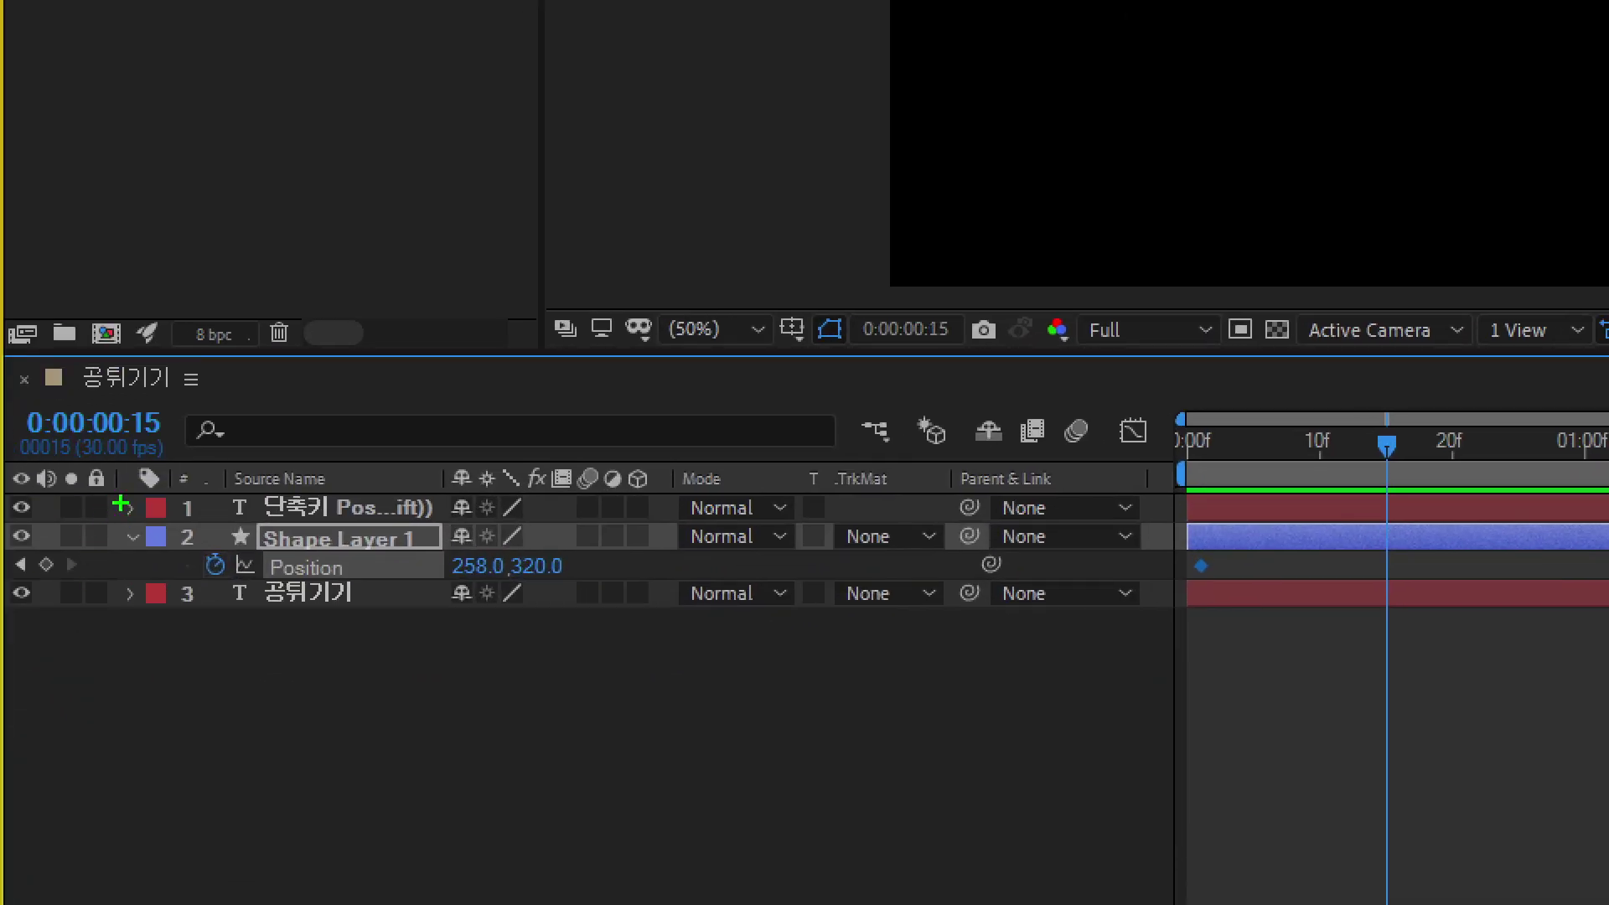
pyautogui.moveTo(176, 362)
pyautogui.mouseDown()
pyautogui.moveTo(180, 482)
pyautogui.moveTo(196, 382)
pyautogui.mouseUp()
pyautogui.moveTo(1394, 512)
pyautogui.mouseDown()
pyautogui.moveTo(1310, 392)
pyautogui.moveTo(1454, 388)
pyautogui.moveTo(1476, 468)
pyautogui.moveTo(1419, 523)
pyautogui.mouseUp()
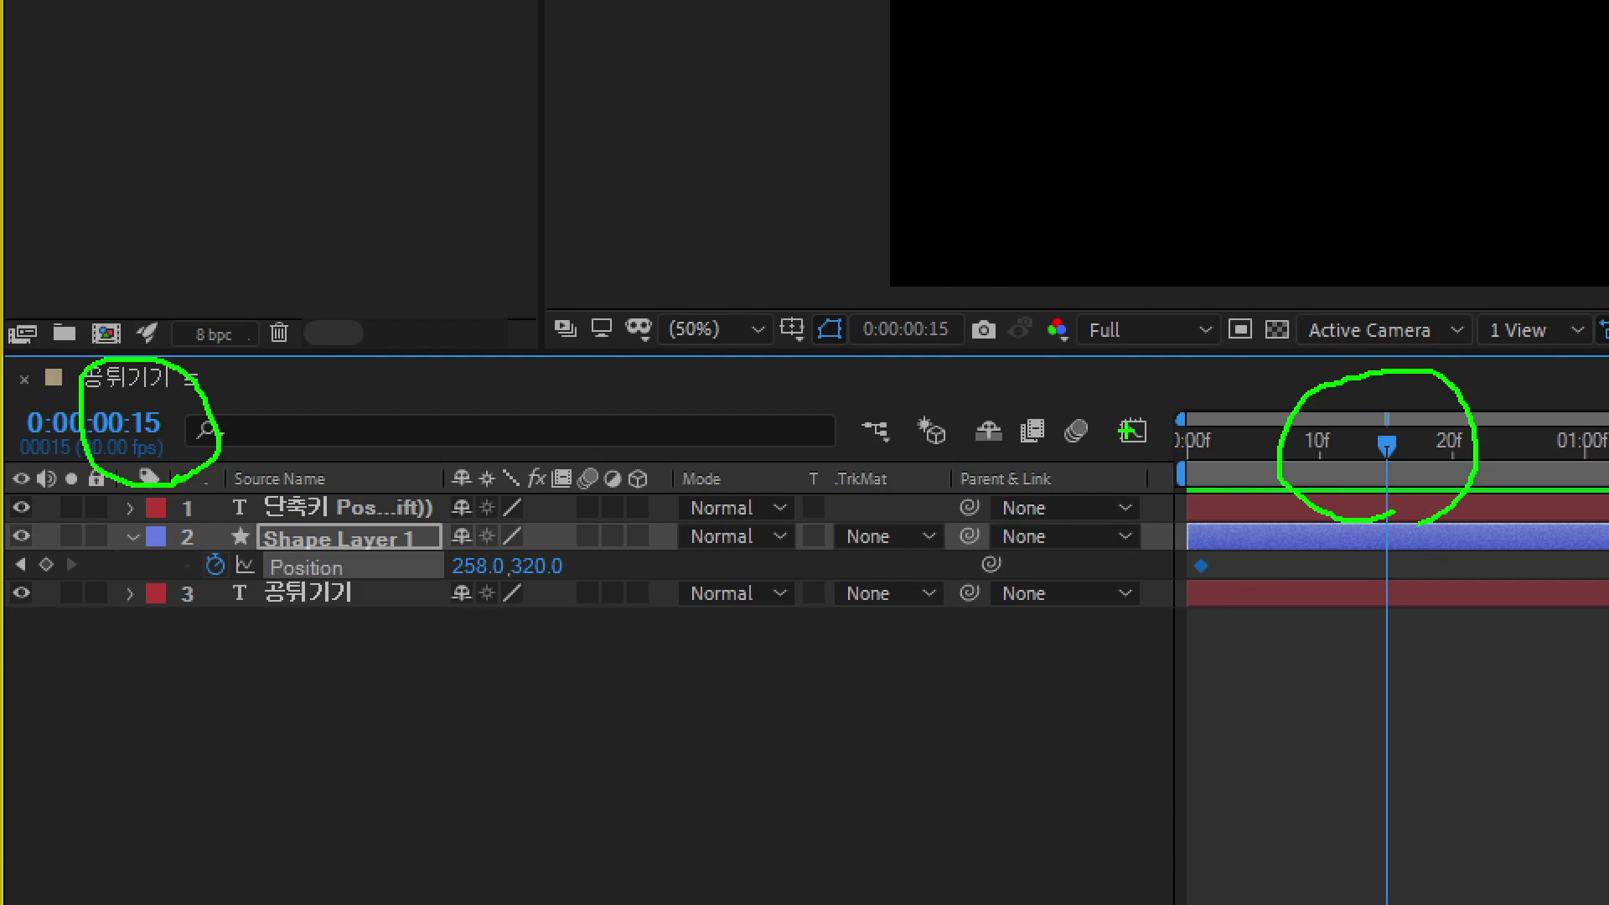
pyautogui.moveTo(245, 593)
pyautogui.mouseDown()
pyautogui.moveTo(186, 562)
pyautogui.moveTo(193, 527)
pyautogui.moveTo(228, 527)
pyautogui.moveTo(253, 587)
pyautogui.mouseUp()
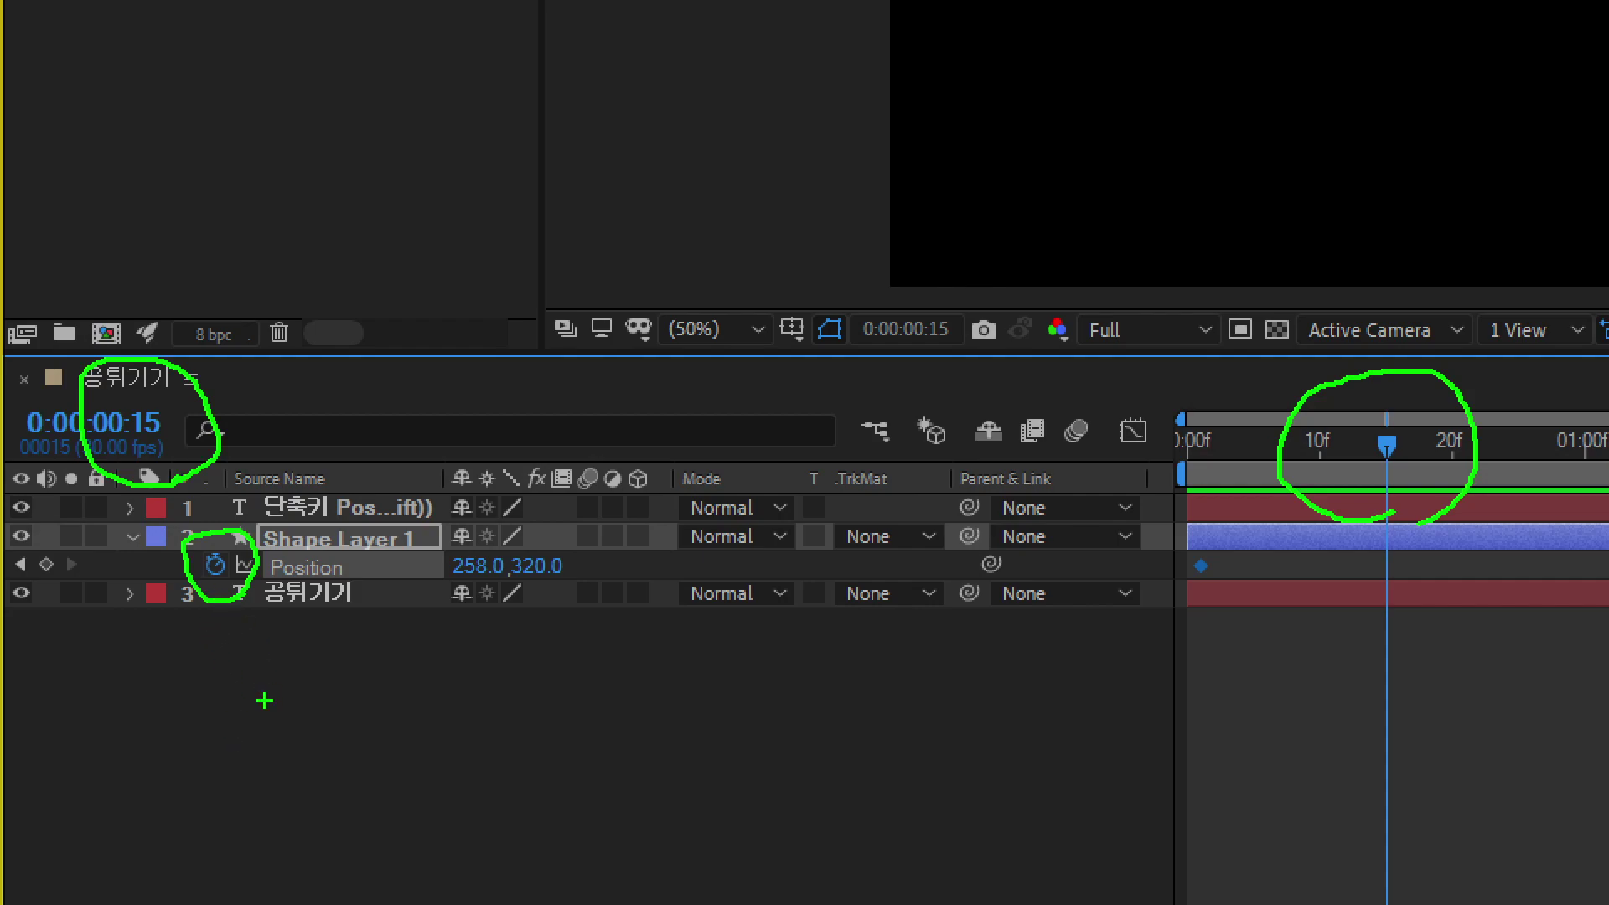
pyautogui.moveTo(1226, 592)
pyautogui.mouseDown()
pyautogui.moveTo(1191, 591)
pyautogui.moveTo(1181, 553)
pyautogui.mouseUp()
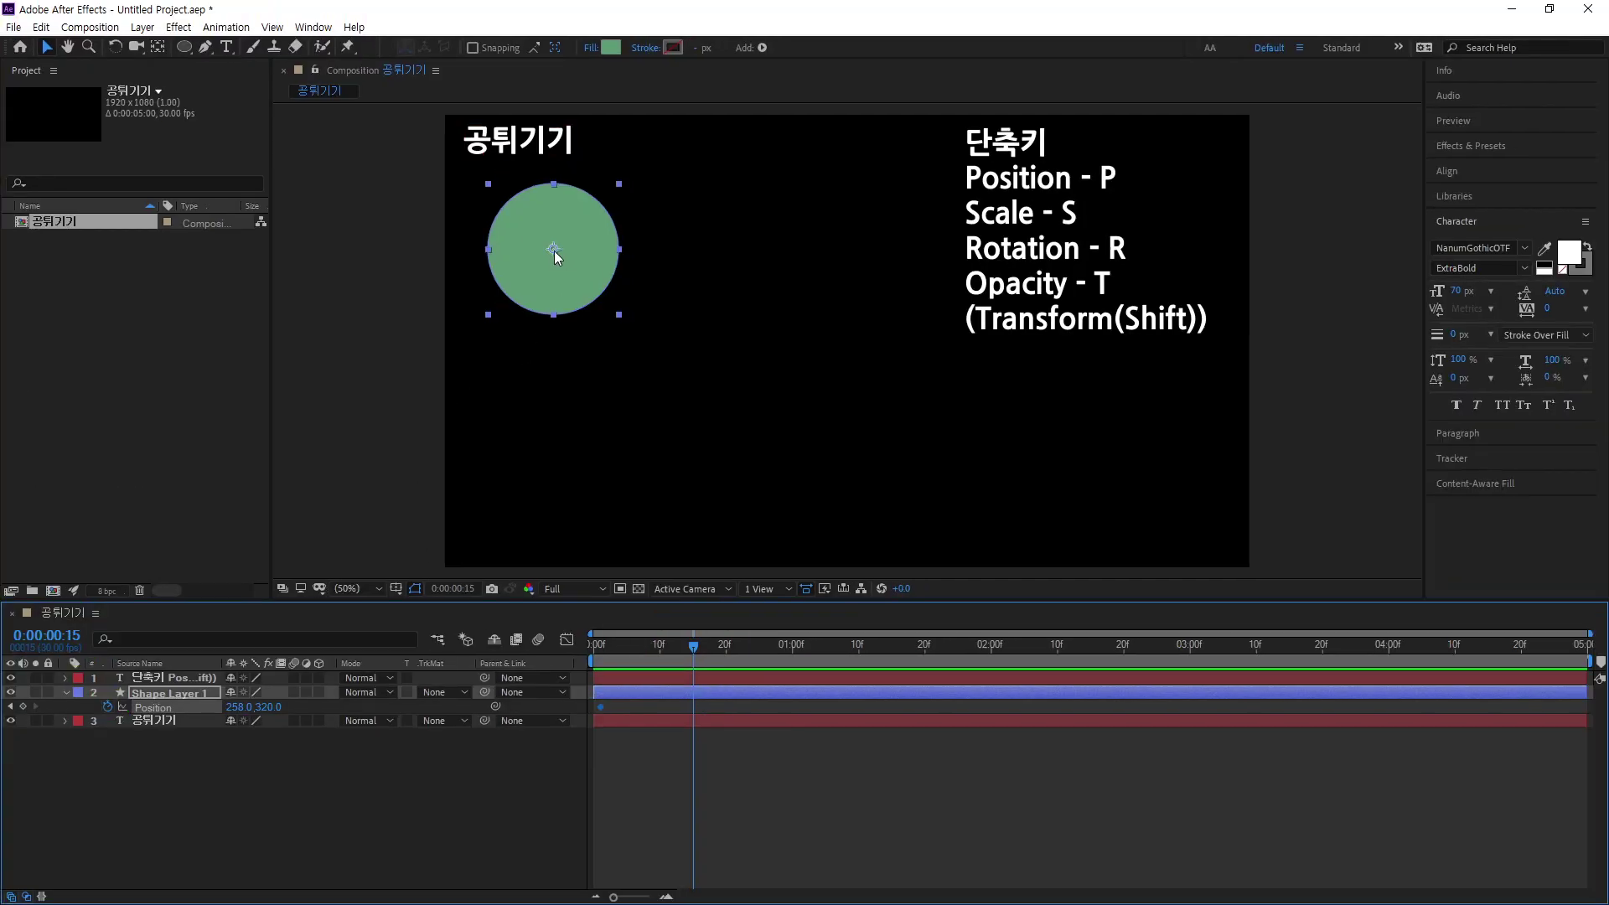
pyautogui.moveTo(555, 256); pyautogui.dragTo(568, 470)
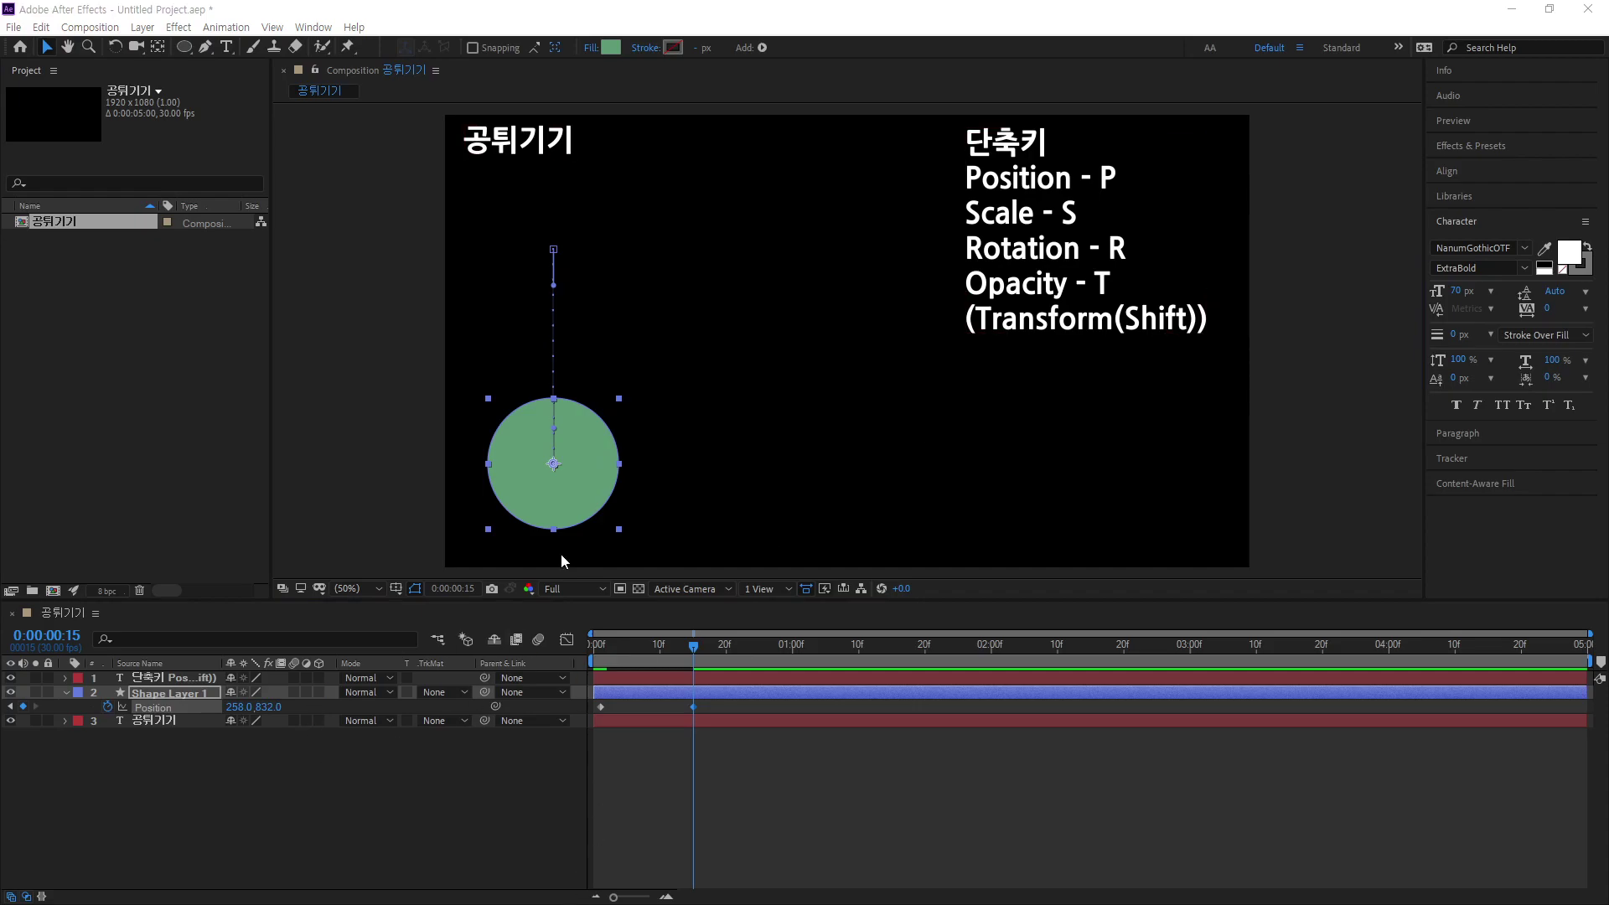
pyautogui.moveTo(582, 447); pyautogui.dragTo(583, 271)
pyautogui.moveTo(619, 342); pyautogui.dragTo(619, 450)
pyautogui.press('Escape')
pyautogui.click(694, 645)
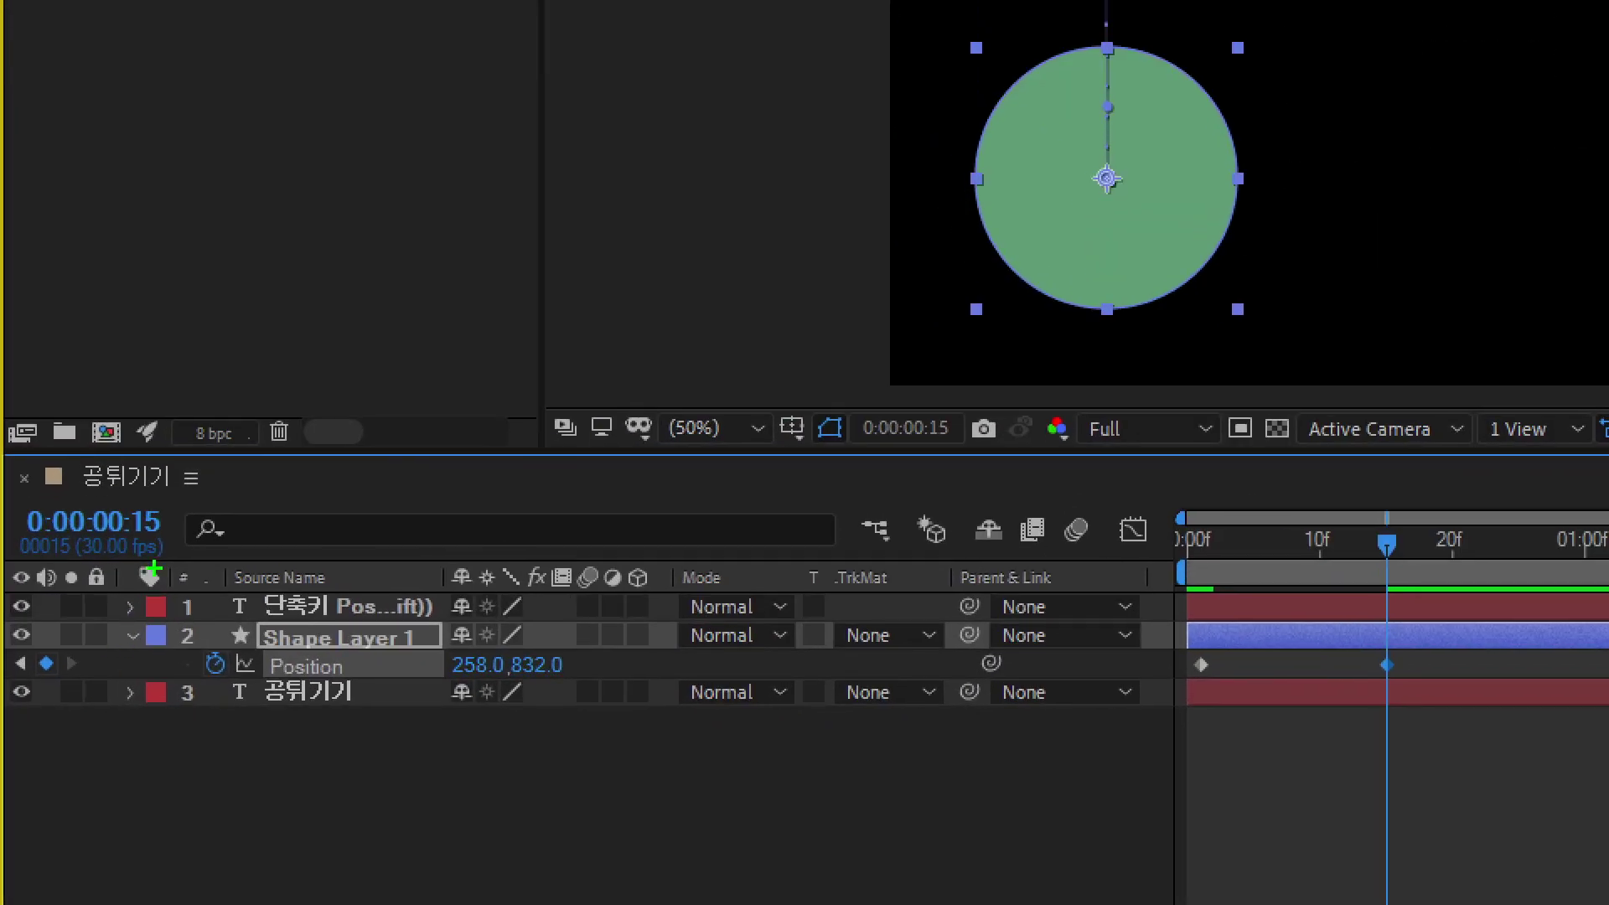
pyautogui.moveTo(48, 643); pyautogui.dragTo(86, 658)
pyautogui.moveTo(168, 565); pyautogui.dragTo(99, 541)
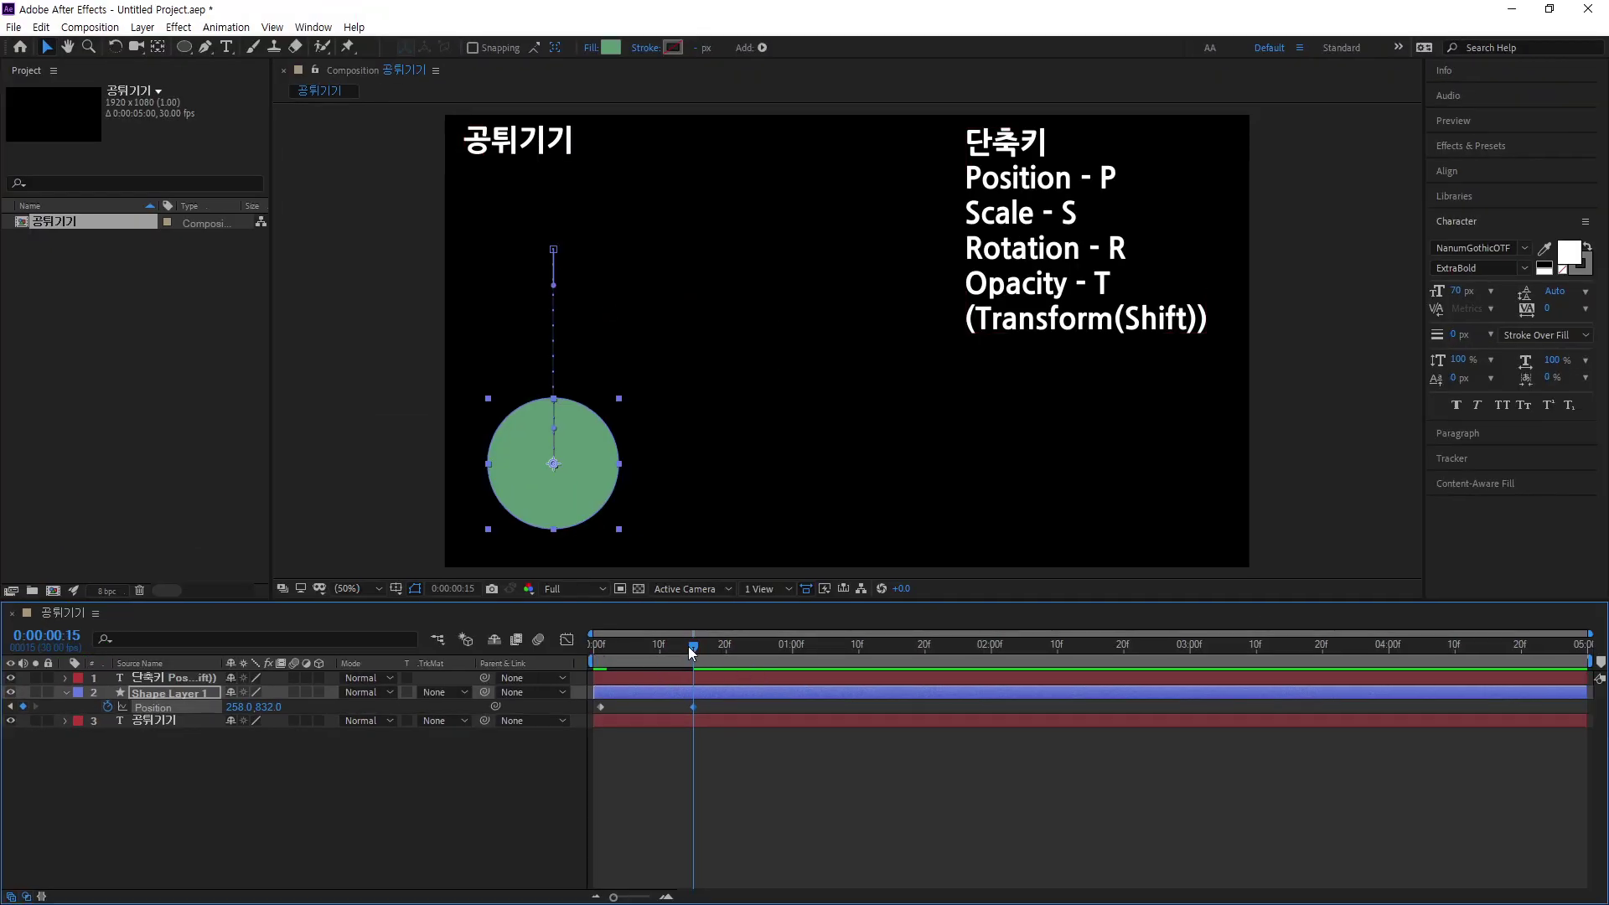
# Step: At 0:00:00:25, move the green circle up about halfway to Position 258, 598 to create the third keyframe
pyautogui.moveTo(692, 653); pyautogui.dragTo(758, 677)
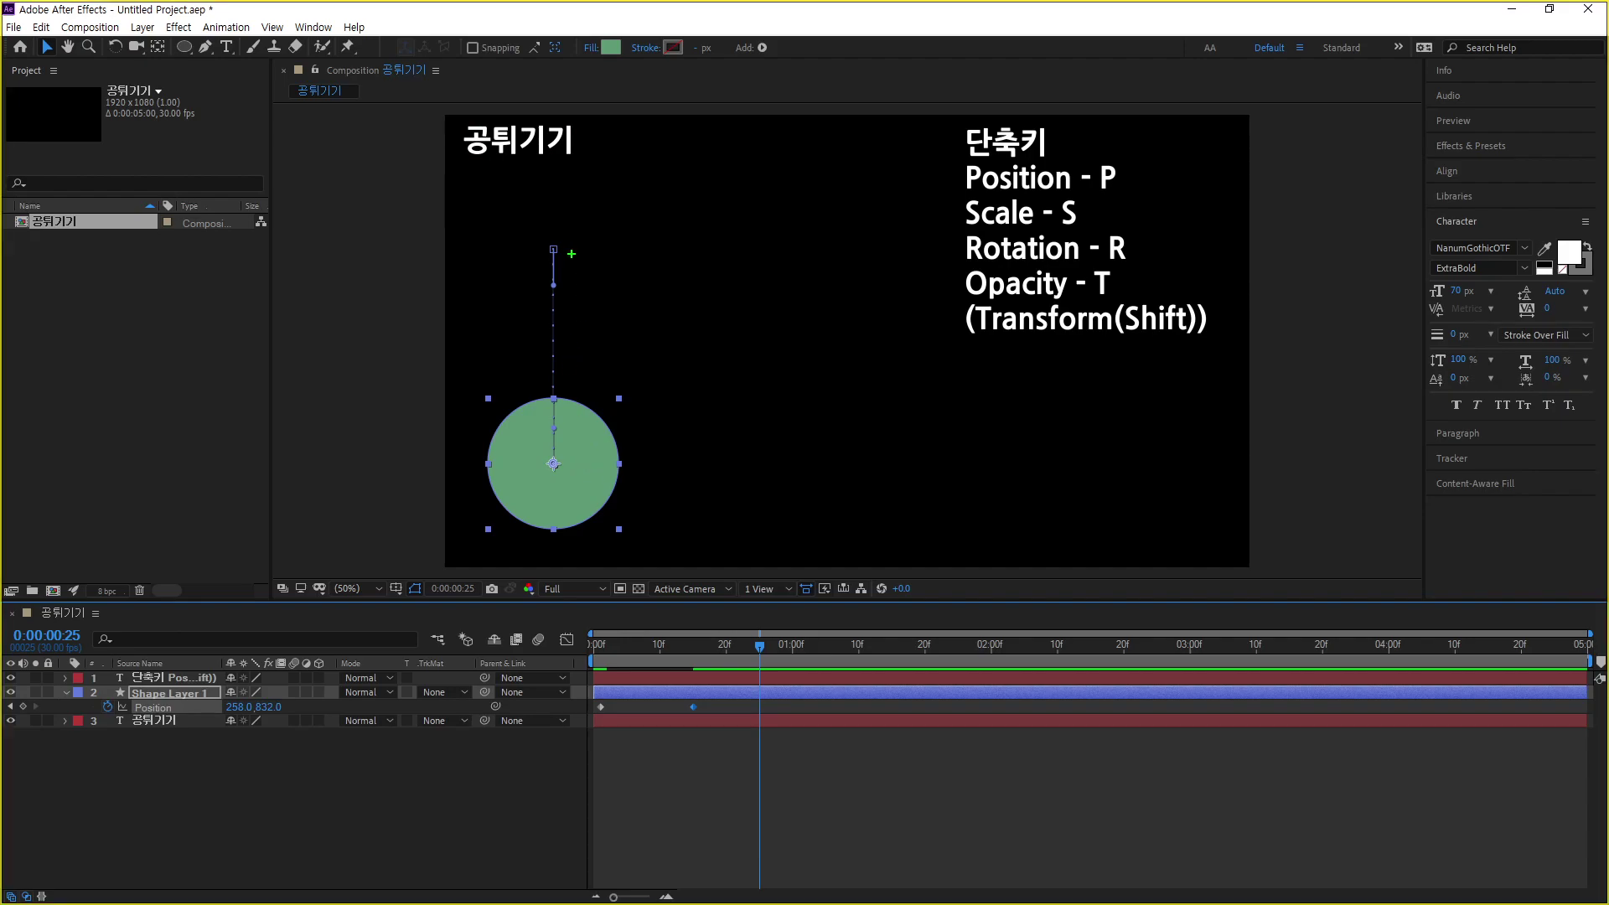
pyautogui.moveTo(575, 250); pyautogui.dragTo(574, 475)
pyautogui.moveTo(578, 366); pyautogui.dragTo(617, 366)
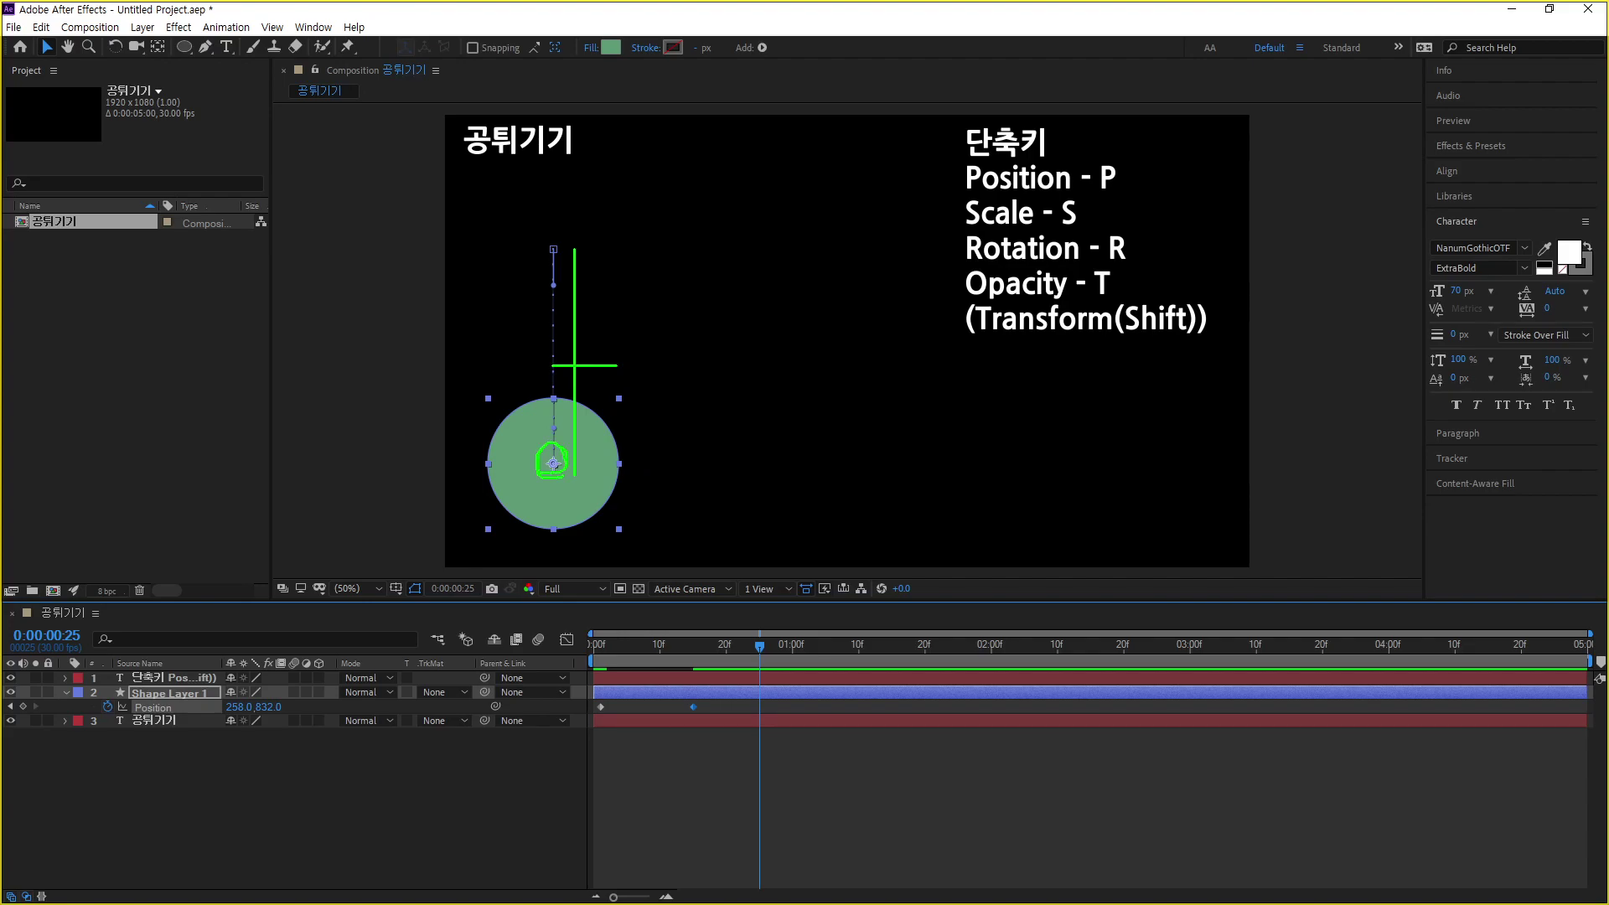
pyautogui.press('Escape')
pyautogui.moveTo(553, 468); pyautogui.dragTo(576, 369)
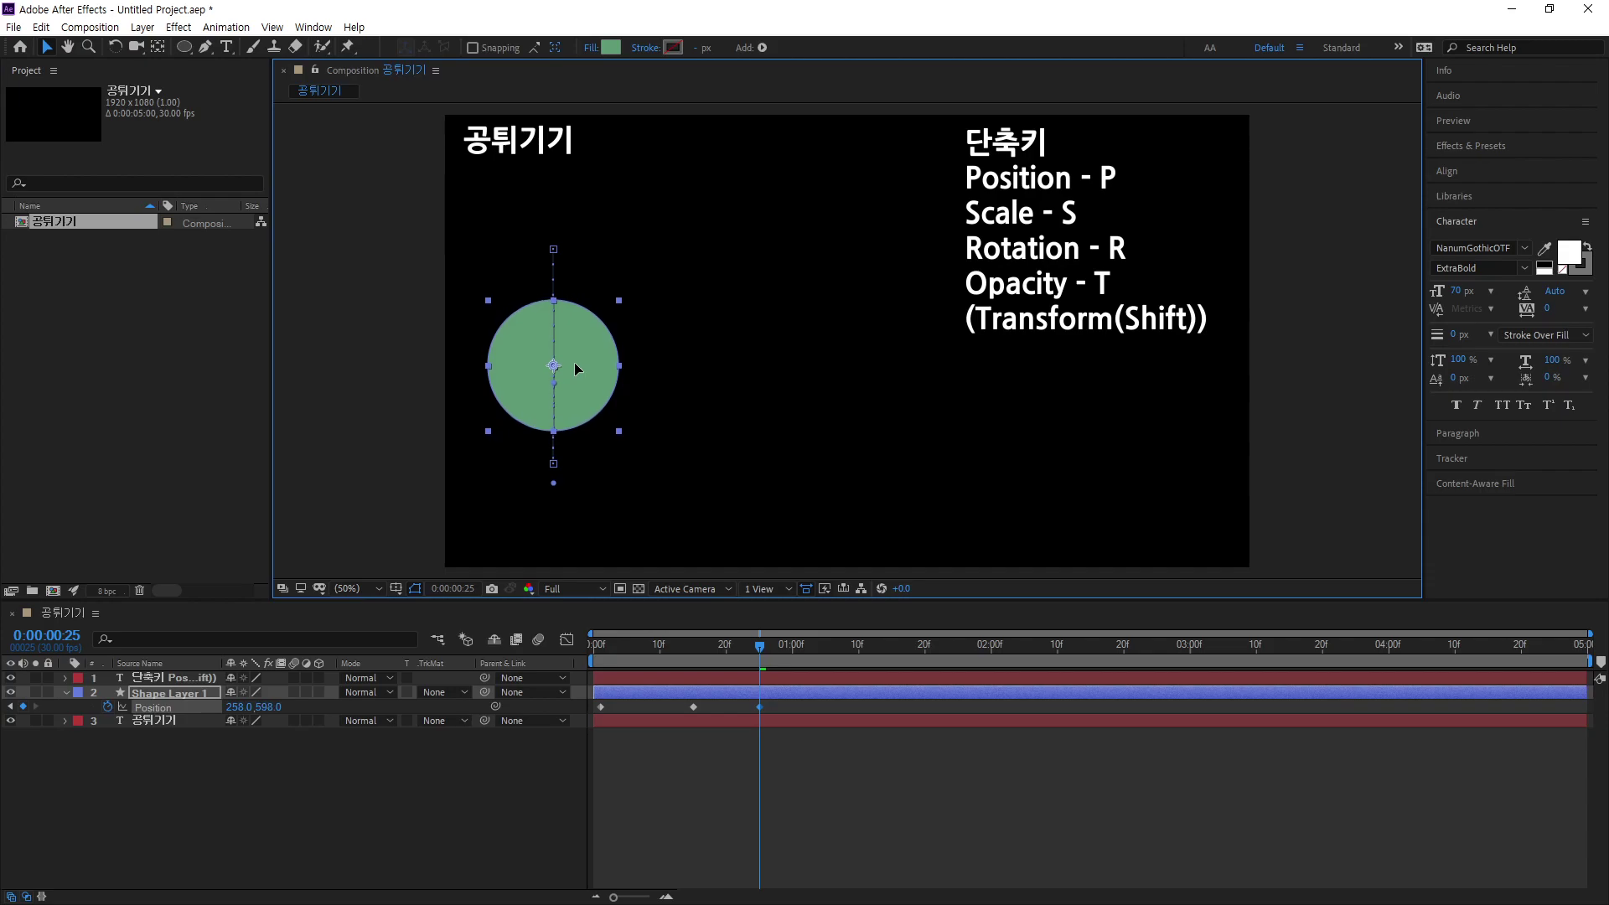
pyautogui.moveTo(759, 657); pyautogui.dragTo(760, 719)
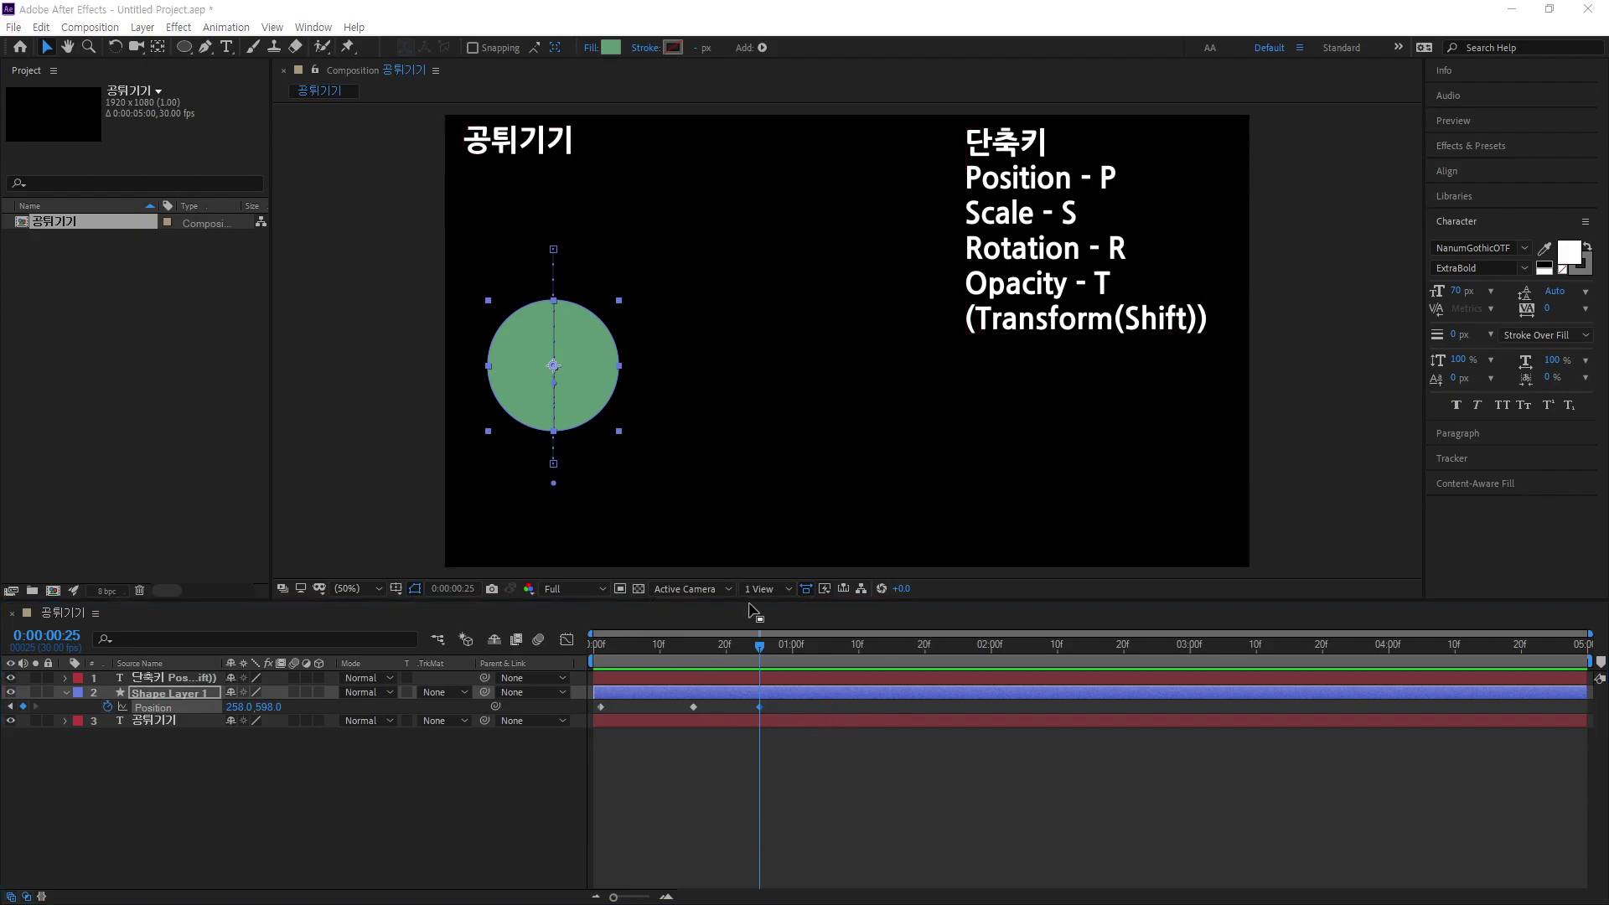
pyautogui.moveTo(763, 646); pyautogui.dragTo(763, 681)
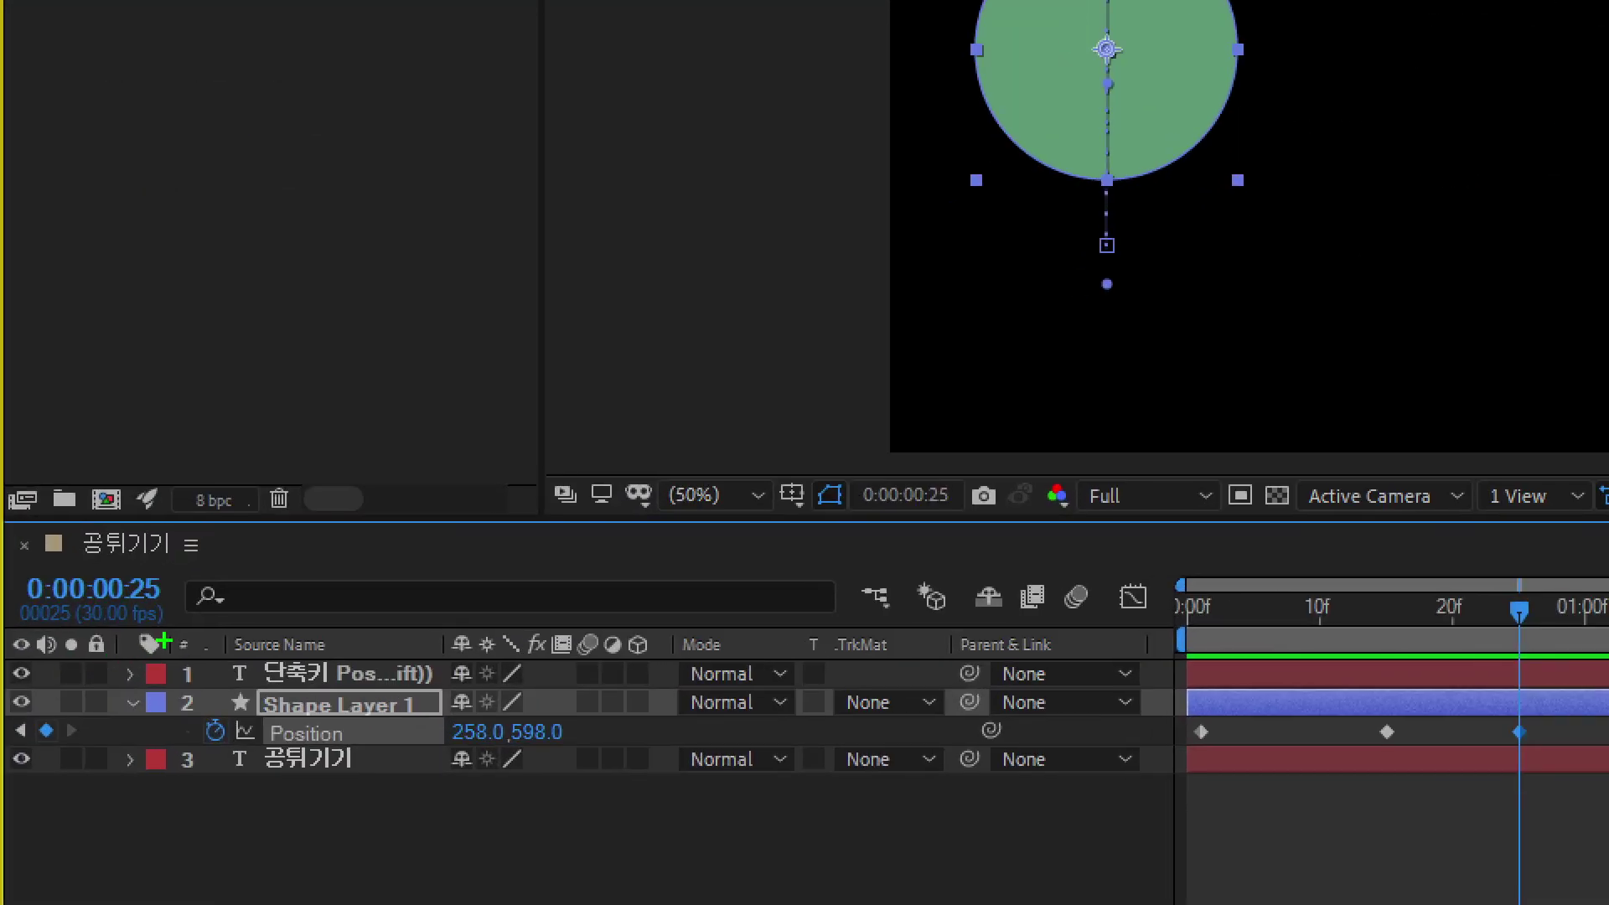
pyautogui.moveTo(164, 642)
pyautogui.mouseDown()
pyautogui.moveTo(147, 558)
pyautogui.moveTo(164, 635)
pyautogui.mouseUp()
pyautogui.moveTo(226, 564)
pyautogui.mouseDown()
pyautogui.moveTo(333, 554)
pyautogui.moveTo(287, 595)
pyautogui.mouseUp()
pyautogui.moveTo(357, 516)
pyautogui.mouseDown()
pyautogui.moveTo(356, 572)
pyautogui.moveTo(423, 575)
pyautogui.moveTo(392, 535)
pyautogui.mouseUp()
pyautogui.moveTo(577, 424)
pyautogui.mouseDown()
pyautogui.moveTo(604, 494)
pyautogui.moveTo(566, 497)
pyautogui.mouseUp()
pyautogui.moveTo(652, 411)
pyautogui.mouseDown()
pyautogui.moveTo(650, 511)
pyautogui.moveTo(622, 518)
pyautogui.mouseUp()
pyautogui.moveTo(641, 458)
pyautogui.mouseDown()
pyautogui.moveTo(650, 509)
pyautogui.moveTo(694, 458)
pyautogui.mouseUp()
pyautogui.moveTo(225, 146); pyautogui.dragTo(219, 214)
pyautogui.moveTo(262, 81)
pyautogui.mouseDown()
pyautogui.moveTo(327, 141)
pyautogui.moveTo(296, 203)
pyautogui.moveTo(331, 174)
pyautogui.moveTo(319, 215)
pyautogui.moveTo(360, 230)
pyautogui.mouseUp()
pyautogui.moveTo(297, 180)
pyautogui.mouseDown()
pyautogui.moveTo(330, 178)
pyautogui.moveTo(273, 222)
pyautogui.mouseUp()
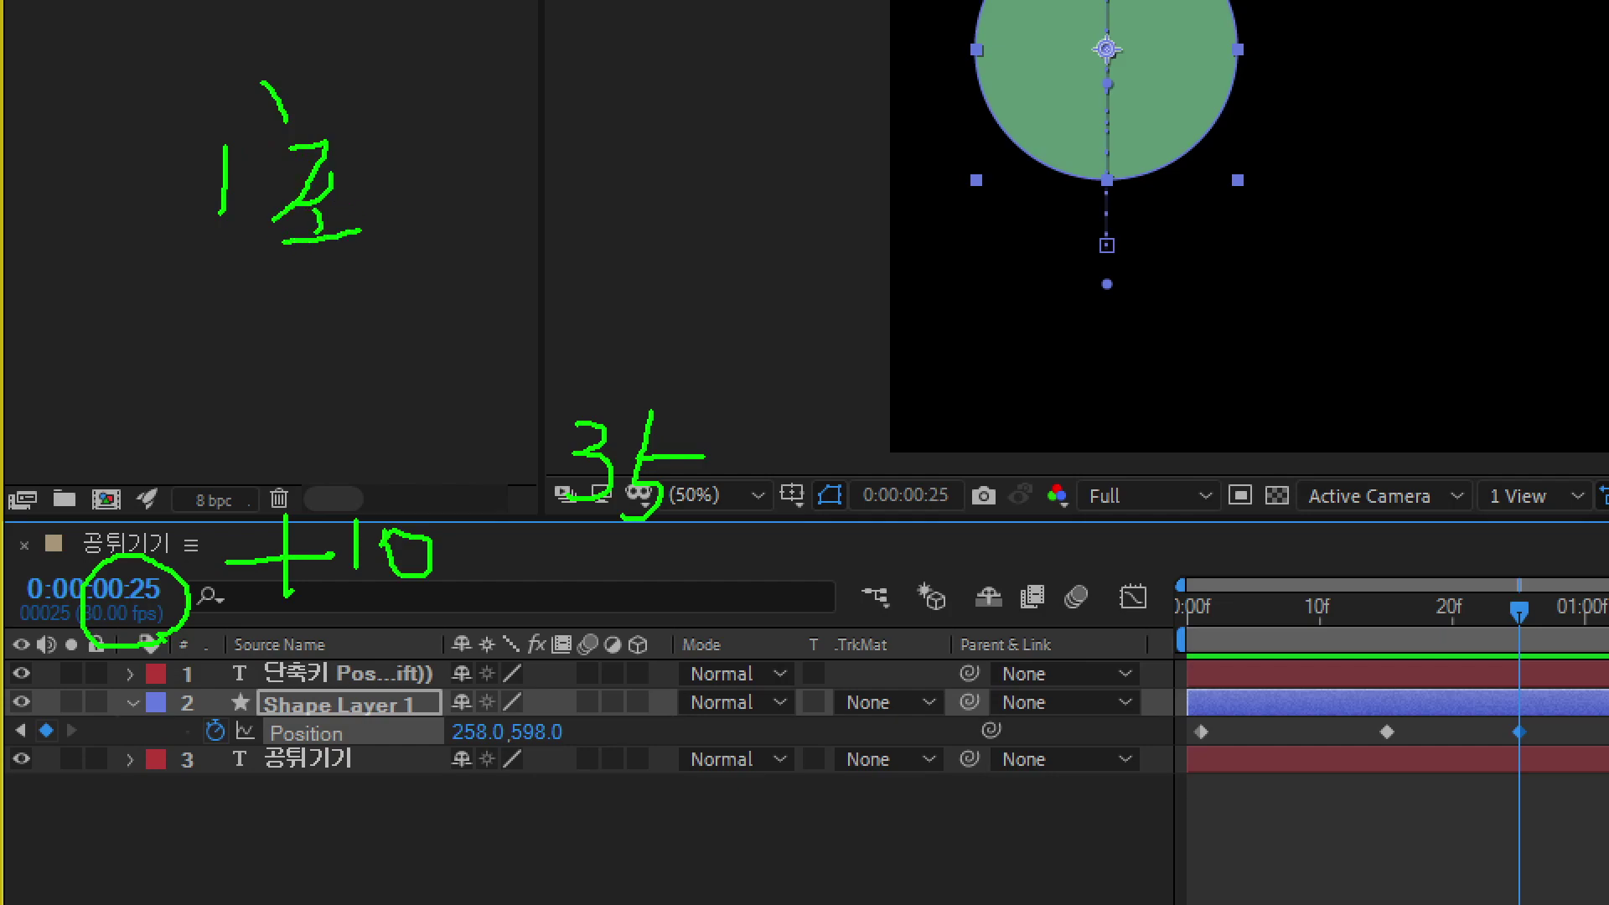
pyautogui.moveTo(450, 124)
pyautogui.mouseDown()
pyautogui.moveTo(505, 130)
pyautogui.moveTo(482, 205)
pyautogui.mouseUp()
pyautogui.moveTo(593, 135)
pyautogui.mouseDown()
pyautogui.moveTo(561, 184)
pyautogui.moveTo(597, 131)
pyautogui.mouseUp()
pyautogui.moveTo(701, 130); pyautogui.dragTo(665, 224)
pyautogui.moveTo(642, 142); pyautogui.dragTo(700, 152)
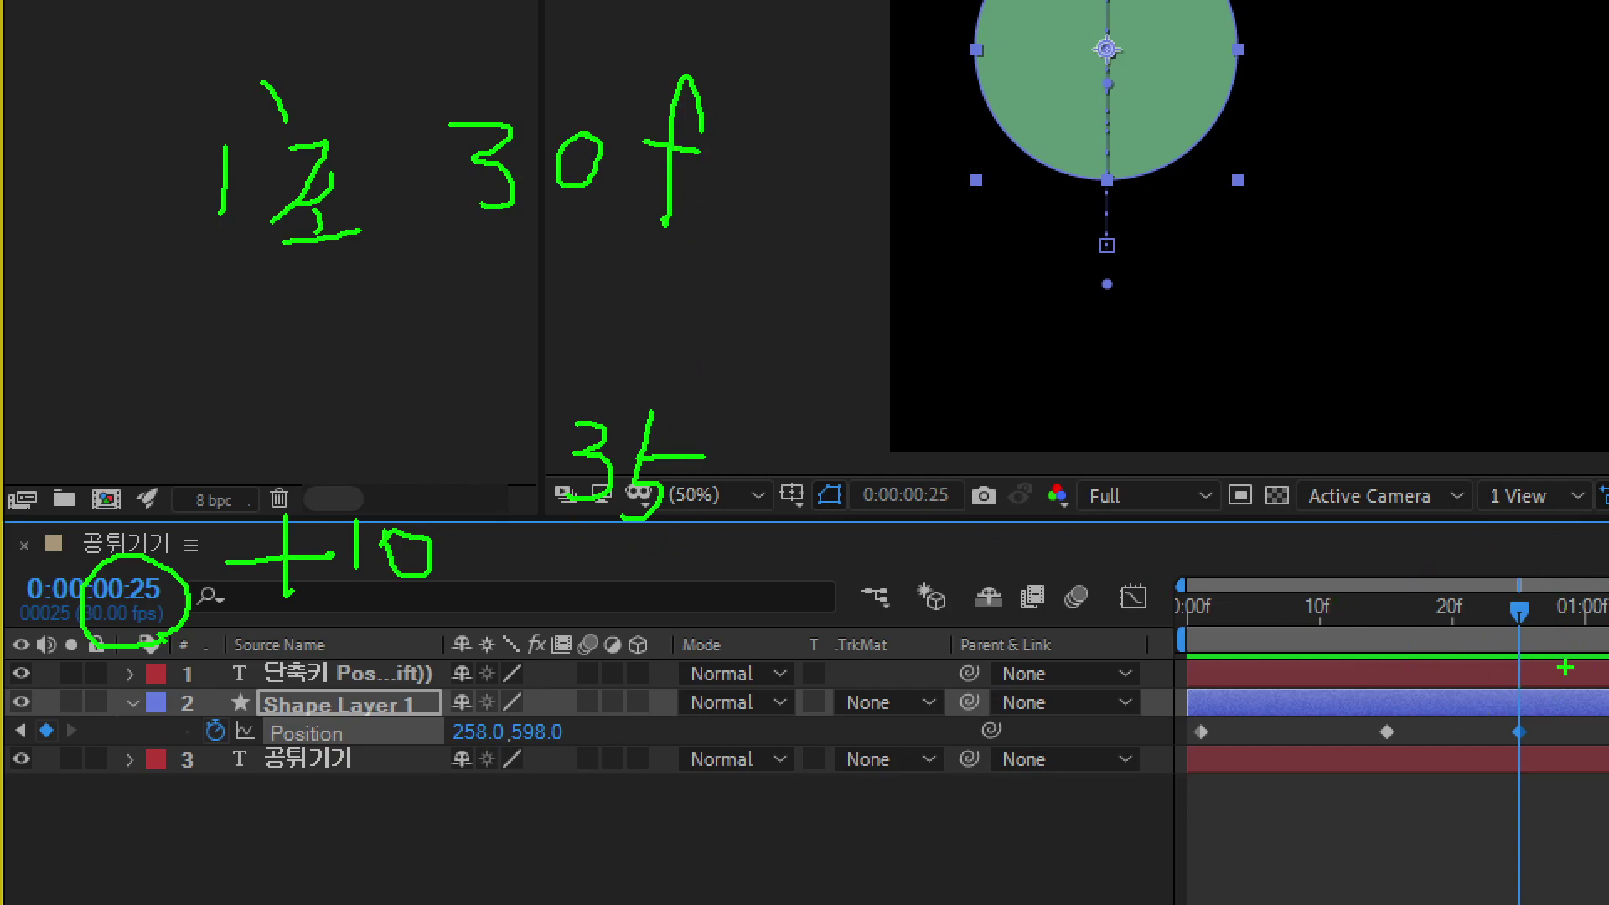
pyautogui.moveTo(1540, 755)
pyautogui.mouseDown()
pyautogui.moveTo(1597, 683)
pyautogui.moveTo(1584, 736)
pyautogui.mouseUp()
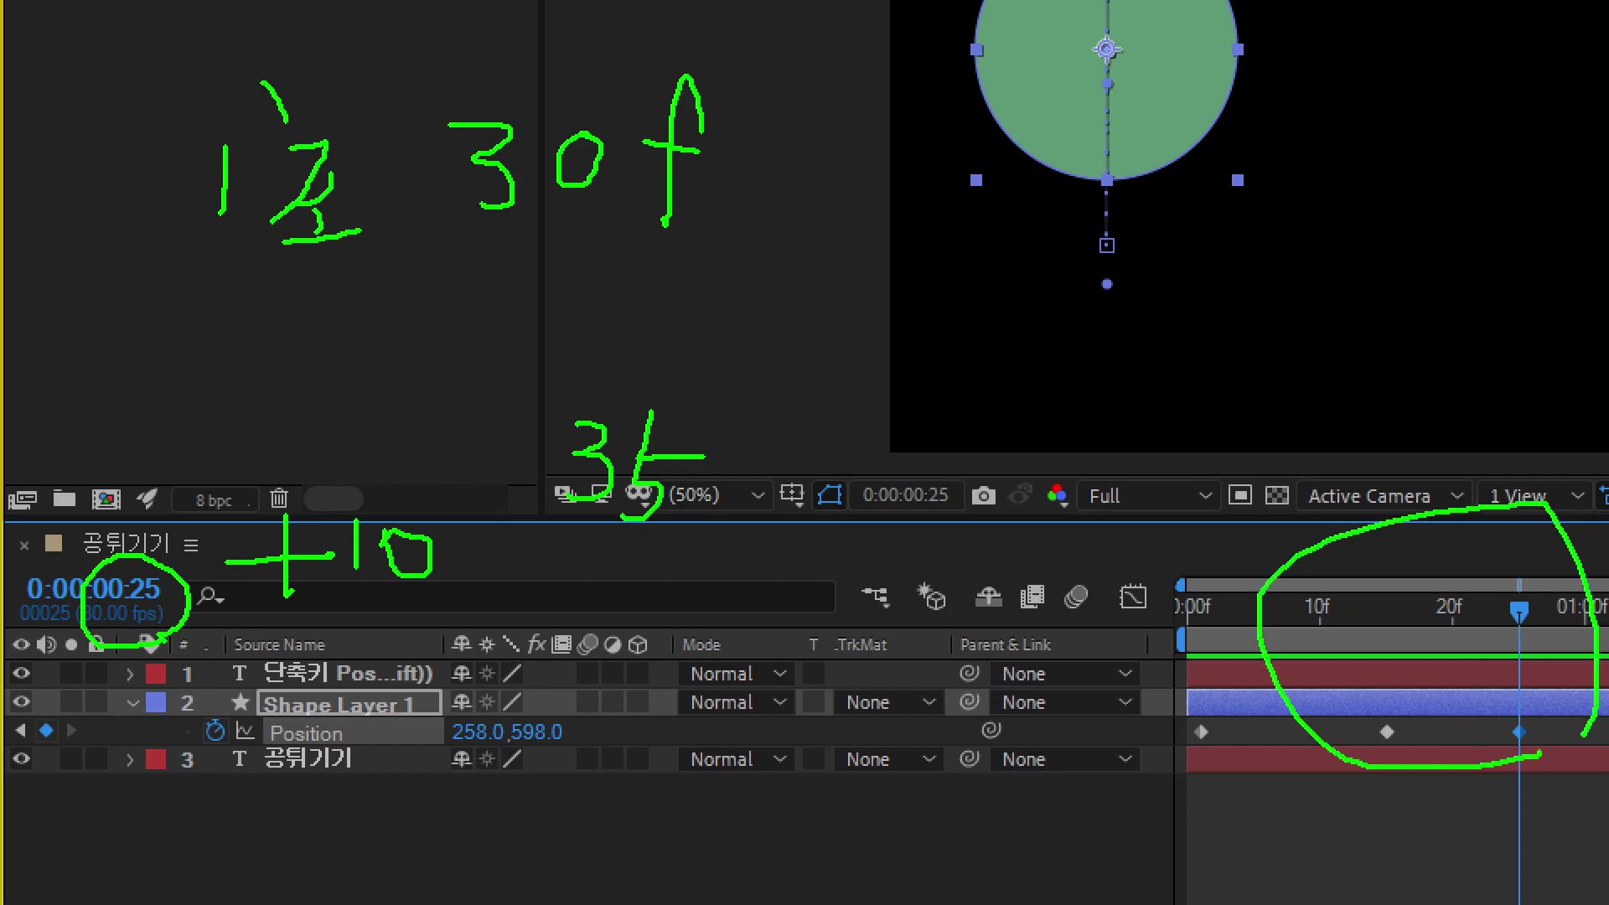
pyautogui.moveTo(744, 257); pyautogui.dragTo(740, 335)
pyautogui.moveTo(889, 238); pyautogui.dragTo(901, 369)
pyautogui.moveTo(893, 289); pyautogui.dragTo(942, 288)
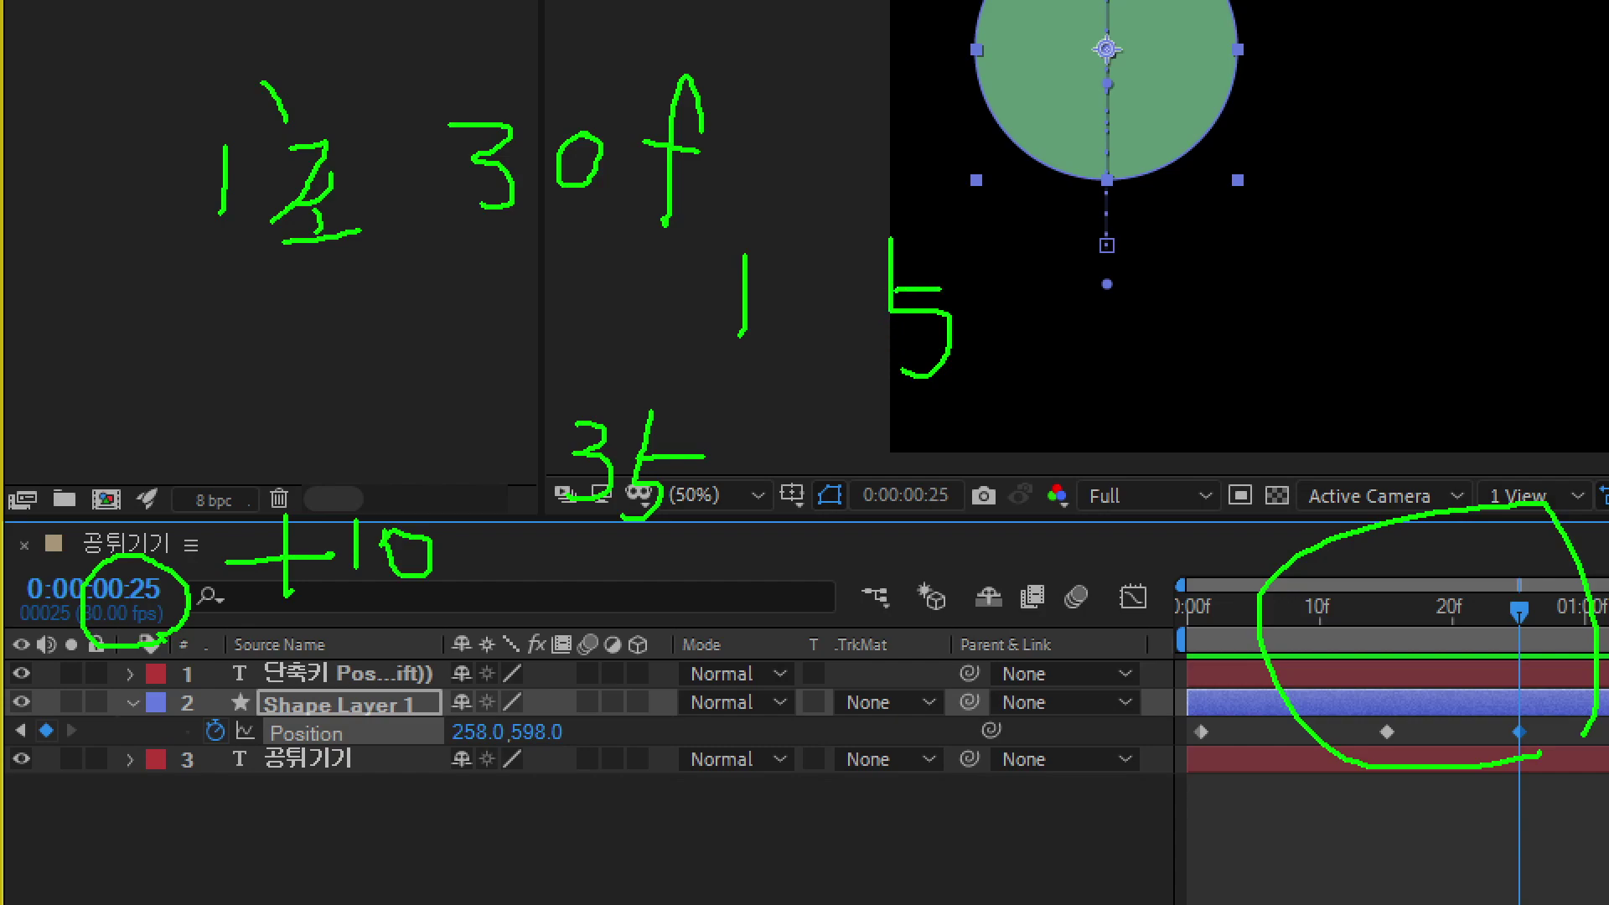
pyautogui.moveTo(825, 359); pyautogui.dragTo(840, 382)
pyautogui.moveTo(121, 526); pyautogui.dragTo(121, 348)
pyautogui.moveTo(108, 522); pyautogui.dragTo(135, 521)
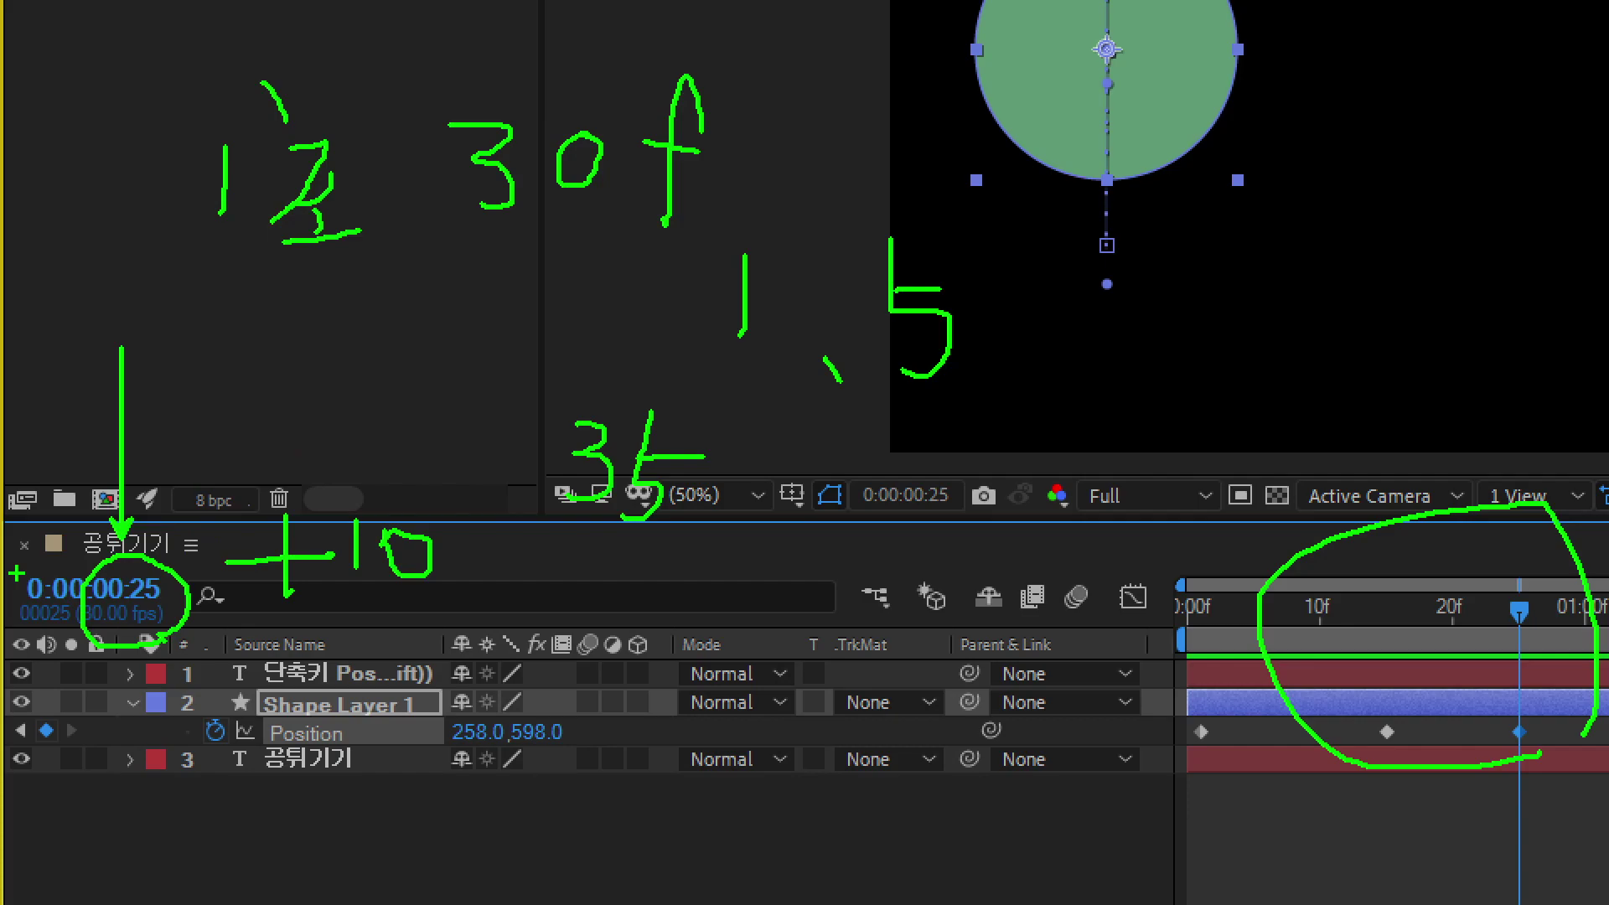
# Step: Set the current time to 0:00:01:05, ten frames after the third Position keyframe
pyautogui.press('Escape')
pyautogui.click(92, 588)
pyautogui.write('105')
pyautogui.press('Return')
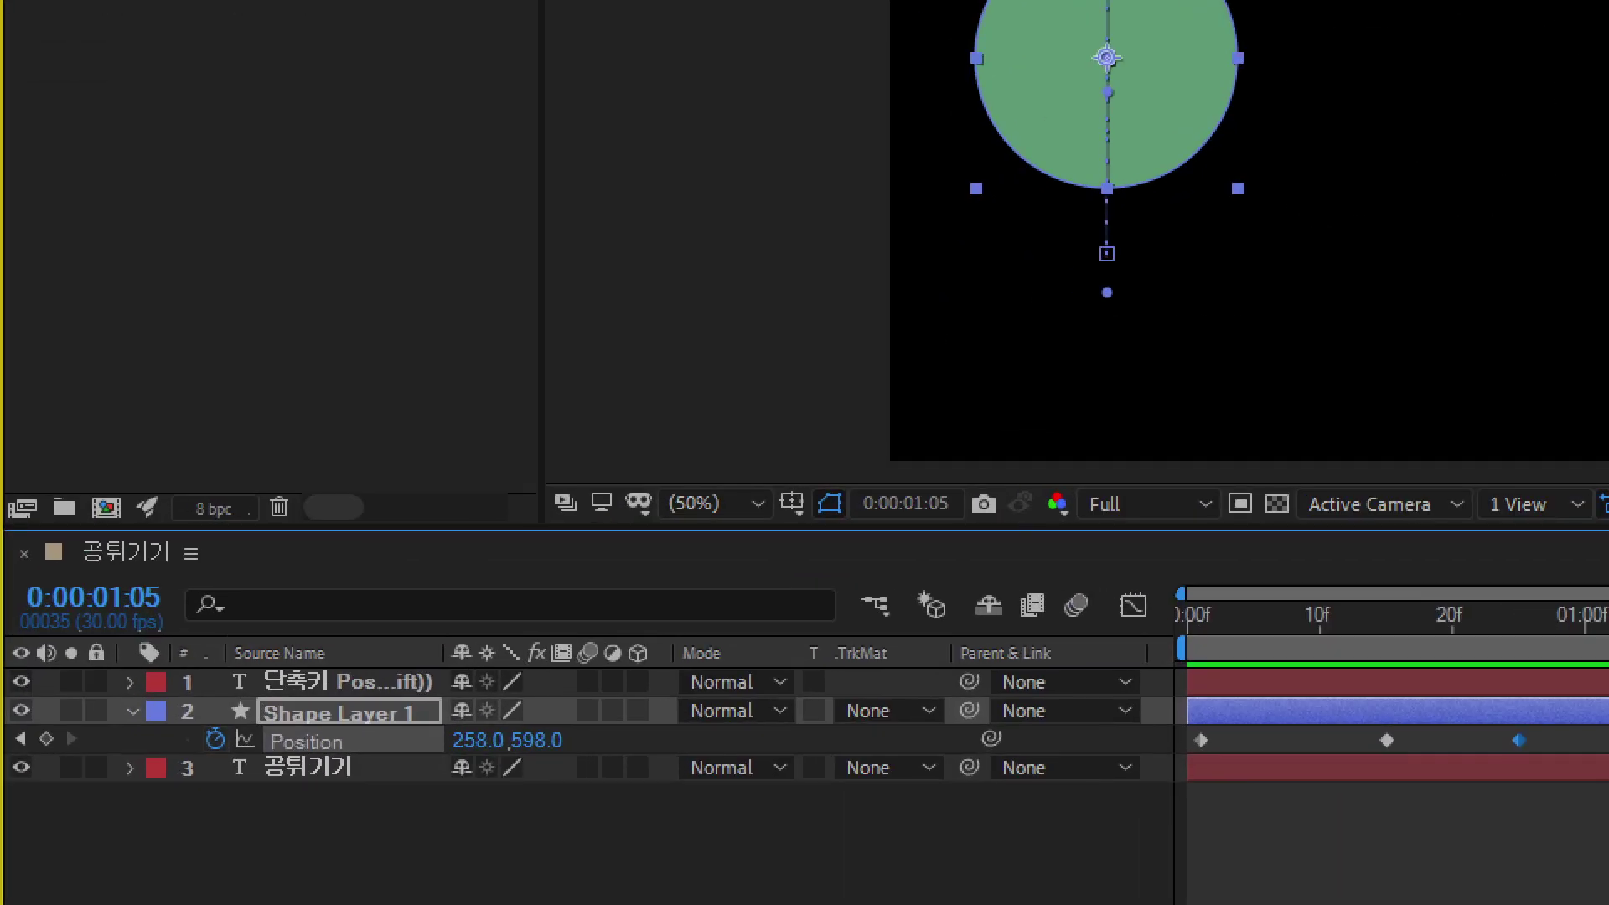
pyautogui.moveTo(90, 663)
pyautogui.mouseDown()
pyautogui.moveTo(26, 636)
pyautogui.moveTo(88, 643)
pyautogui.mouseUp()
pyautogui.moveTo(180, 618); pyautogui.dragTo(150, 642)
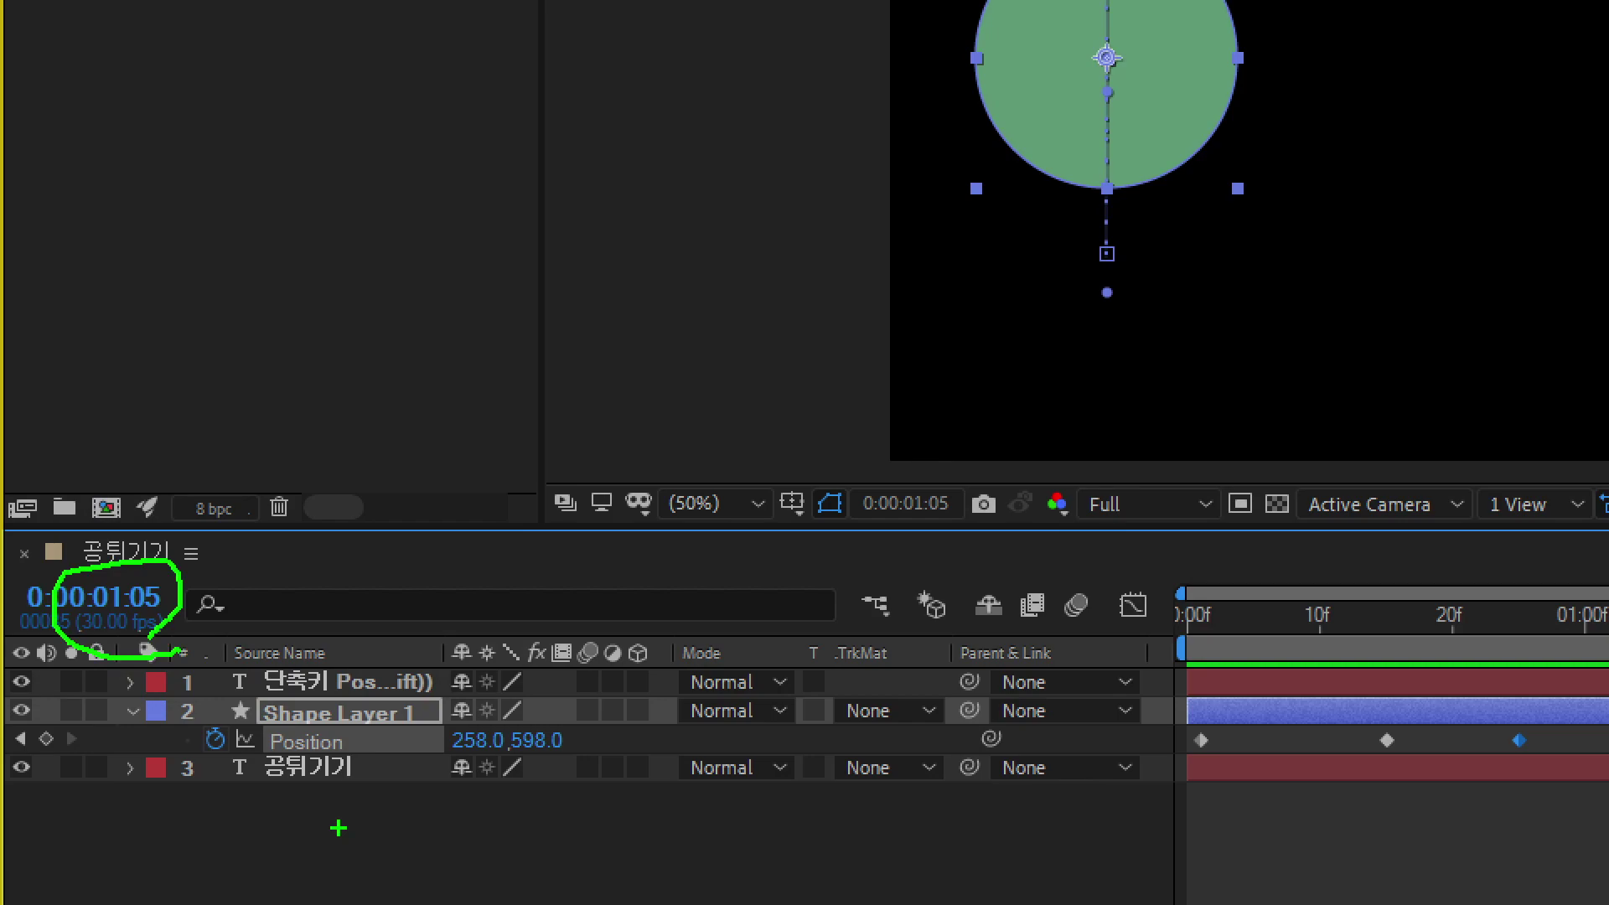
pyautogui.moveTo(152, 430)
pyautogui.mouseDown()
pyautogui.moveTo(188, 435)
pyautogui.moveTo(149, 519)
pyautogui.mouseUp()
pyautogui.moveTo(258, 392)
pyautogui.mouseDown()
pyautogui.moveTo(230, 490)
pyautogui.moveTo(252, 528)
pyautogui.mouseUp()
pyautogui.moveTo(254, 448); pyautogui.dragTo(310, 447)
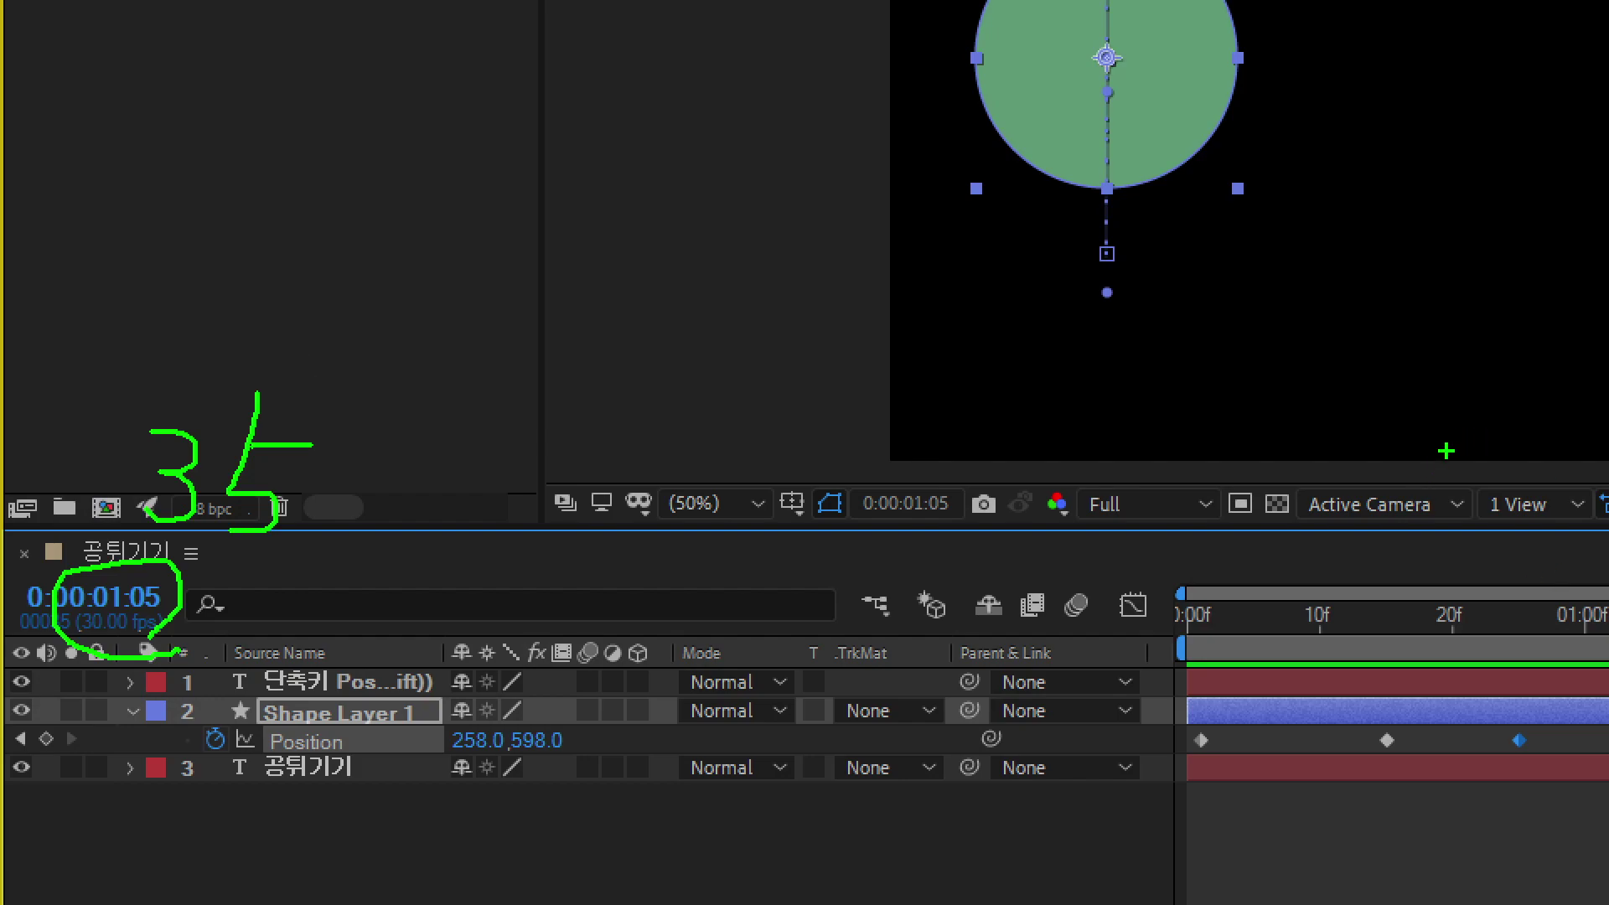
# Step: Move the current time back to 0:00:00:15 to check the circle's Position at the second keyframe
pyautogui.press('Escape')
pyautogui.moveTo(529, 464); pyautogui.dragTo(627, 464)
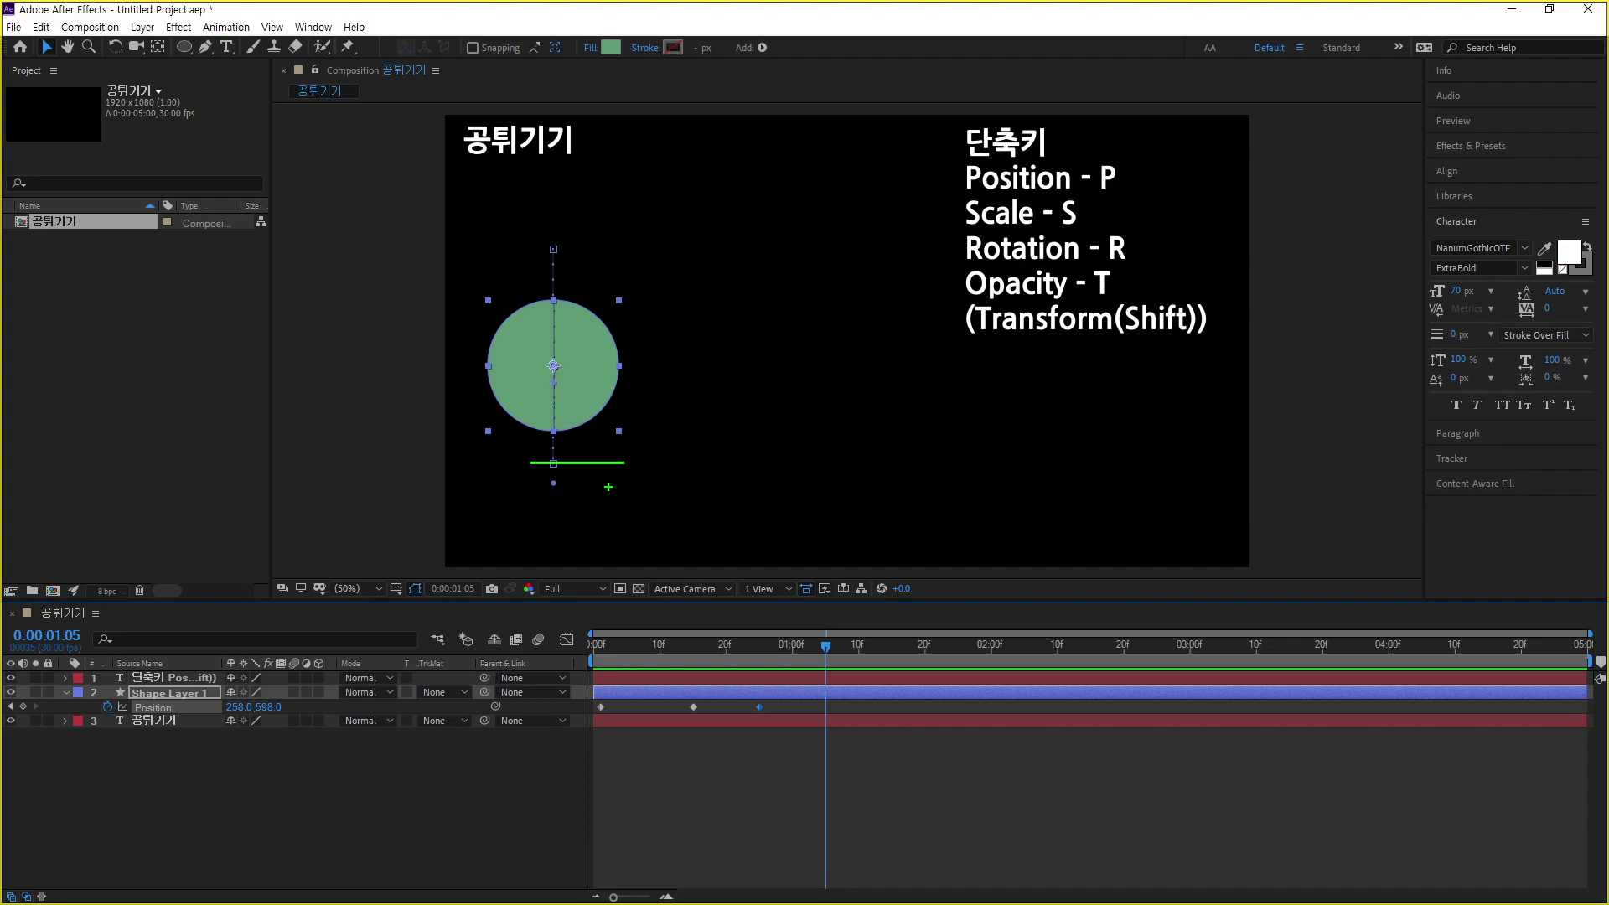
pyautogui.press('Escape')
pyautogui.moveTo(830, 642); pyautogui.dragTo(693, 662)
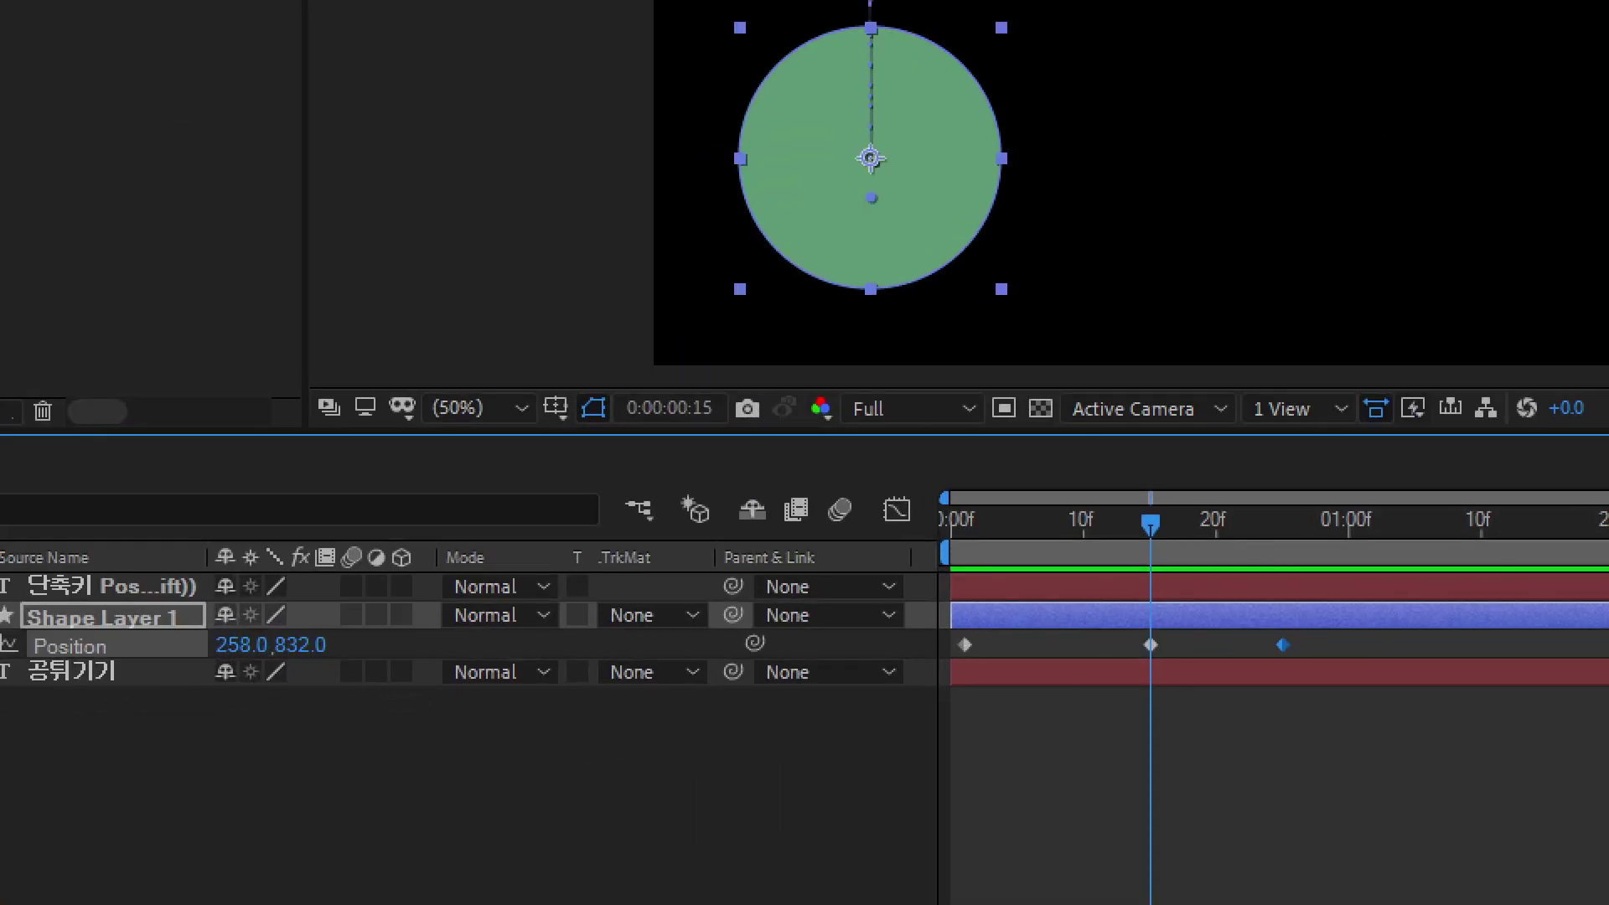
pyautogui.moveTo(333, 692)
pyautogui.mouseDown()
pyautogui.moveTo(260, 597)
pyautogui.moveTo(357, 621)
pyautogui.moveTo(350, 685)
pyautogui.mouseUp()
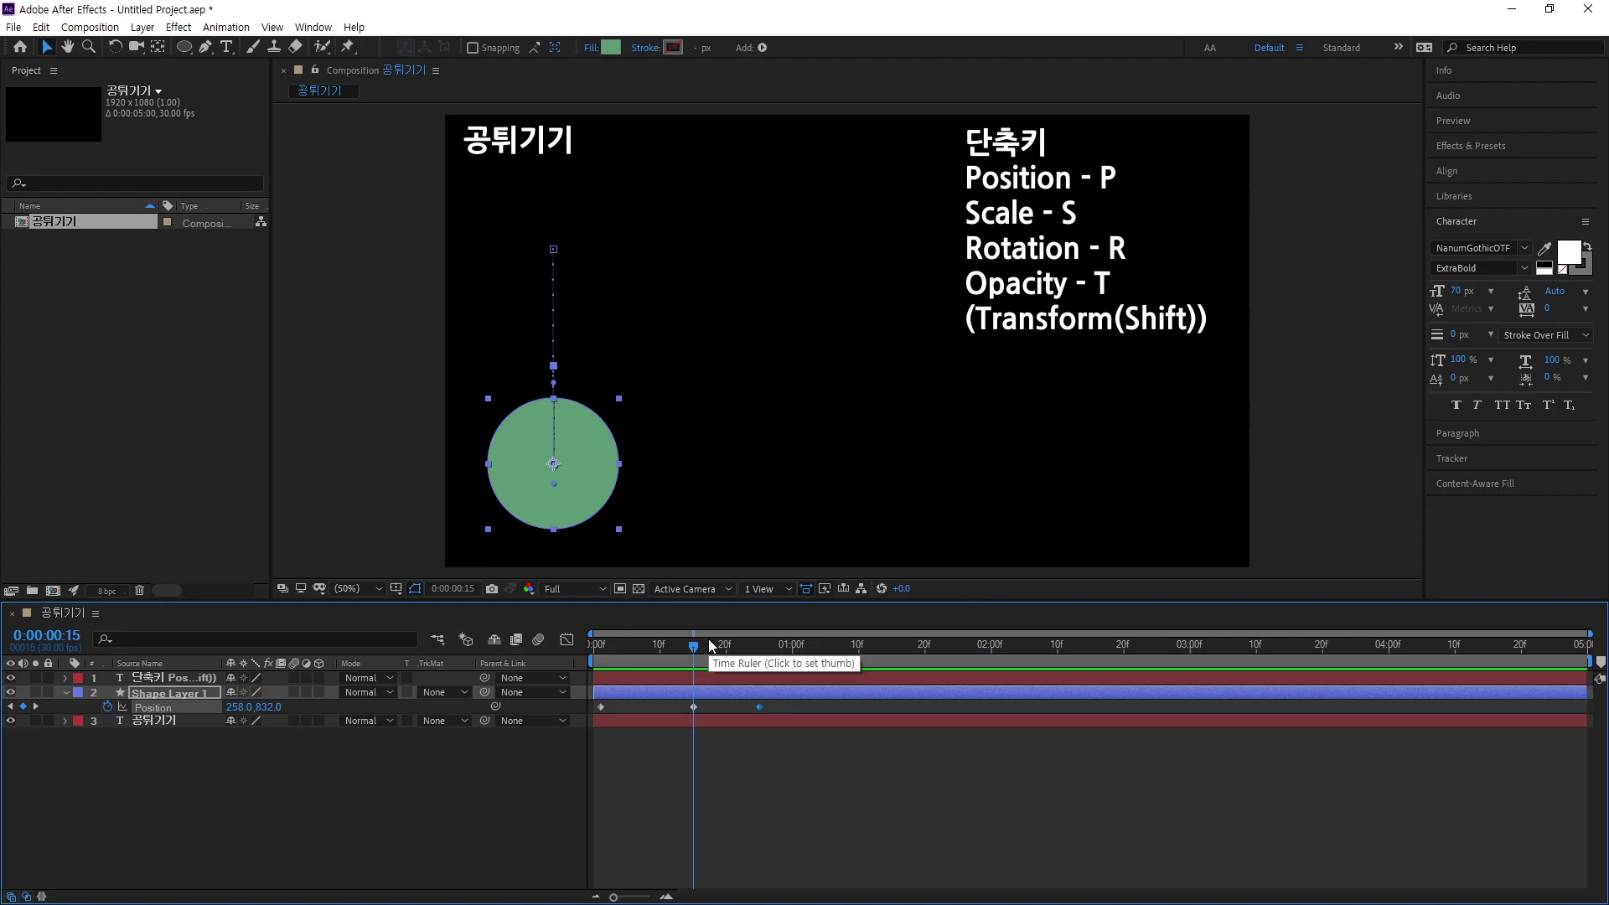
# Step: Add the line "Ctrl + C / V 복붙" at the end of the 단축키 text layer
pyautogui.click(228, 46)
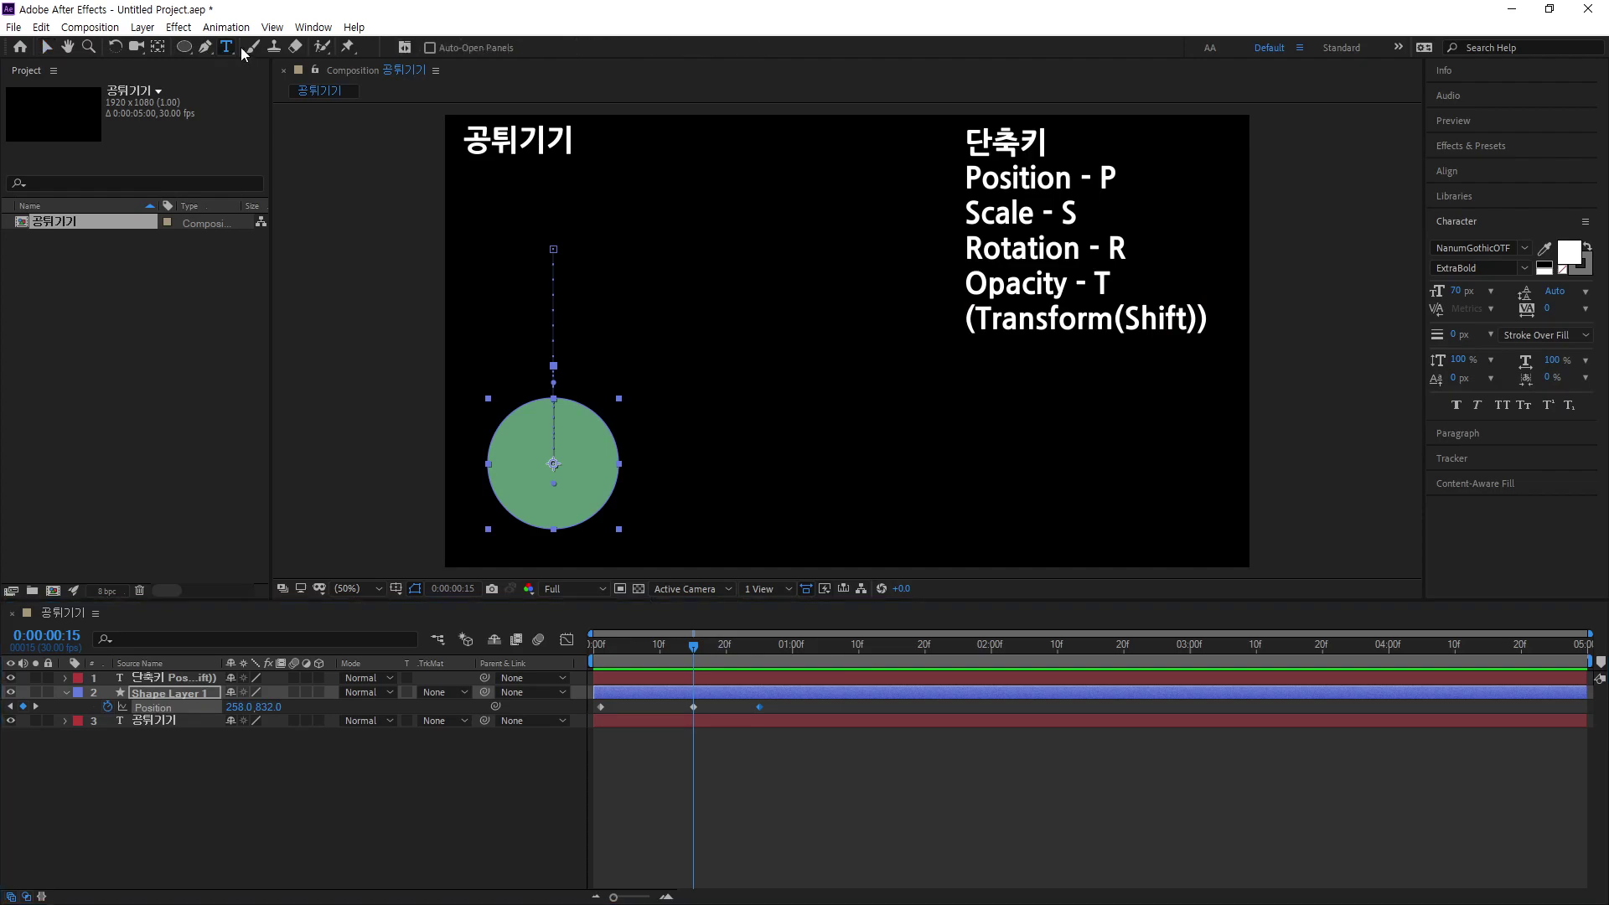
pyautogui.click(1204, 319)
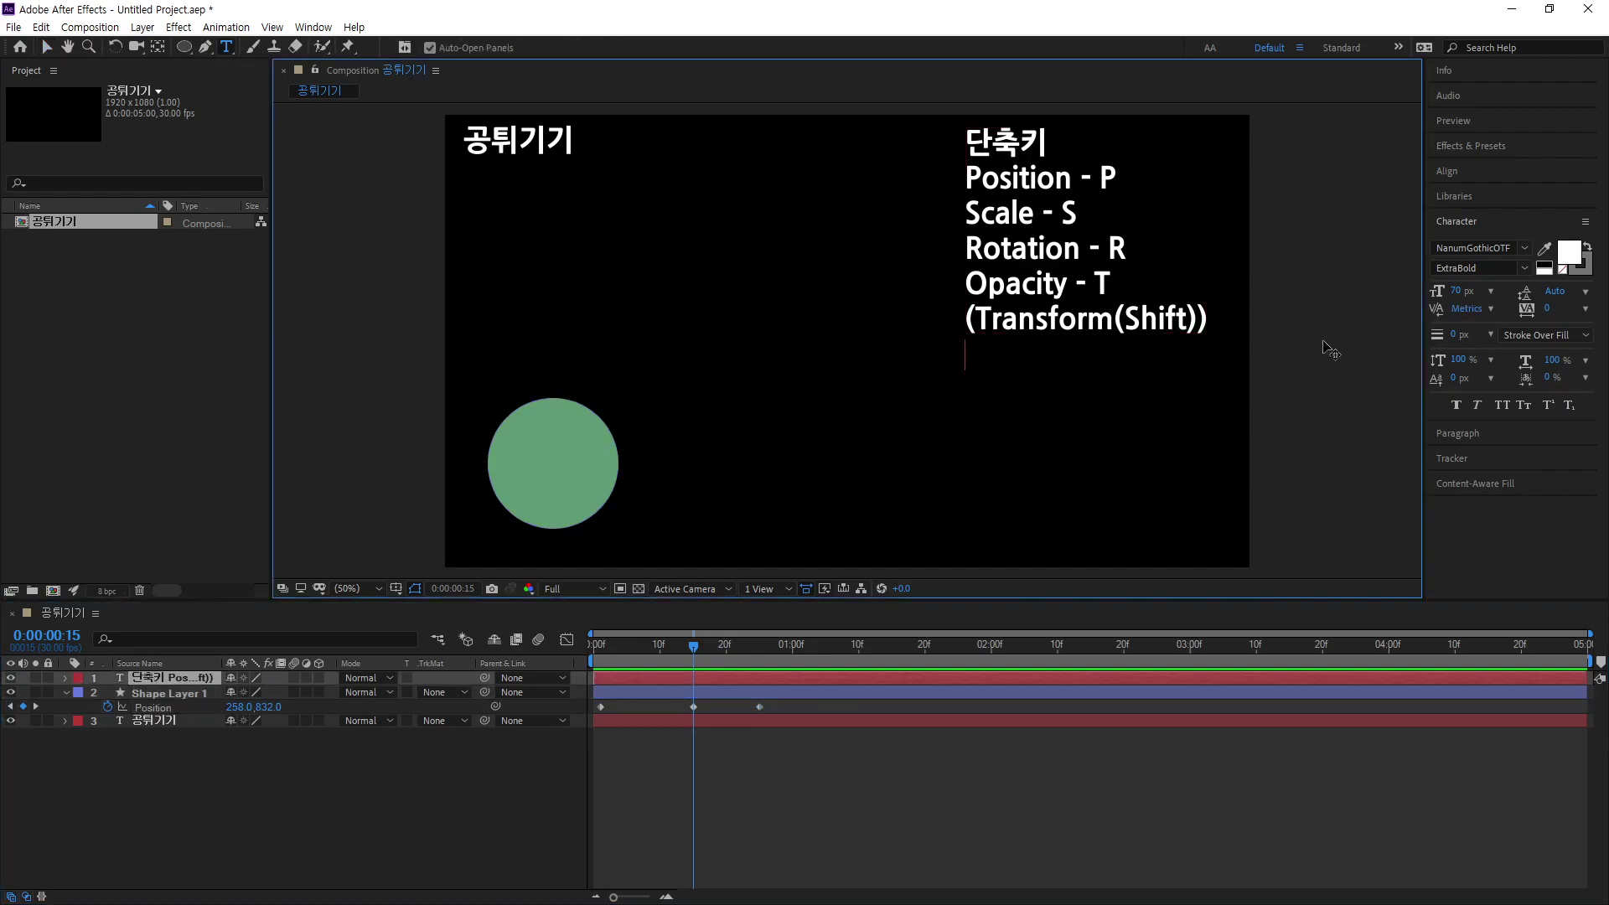
pyautogui.write('C')
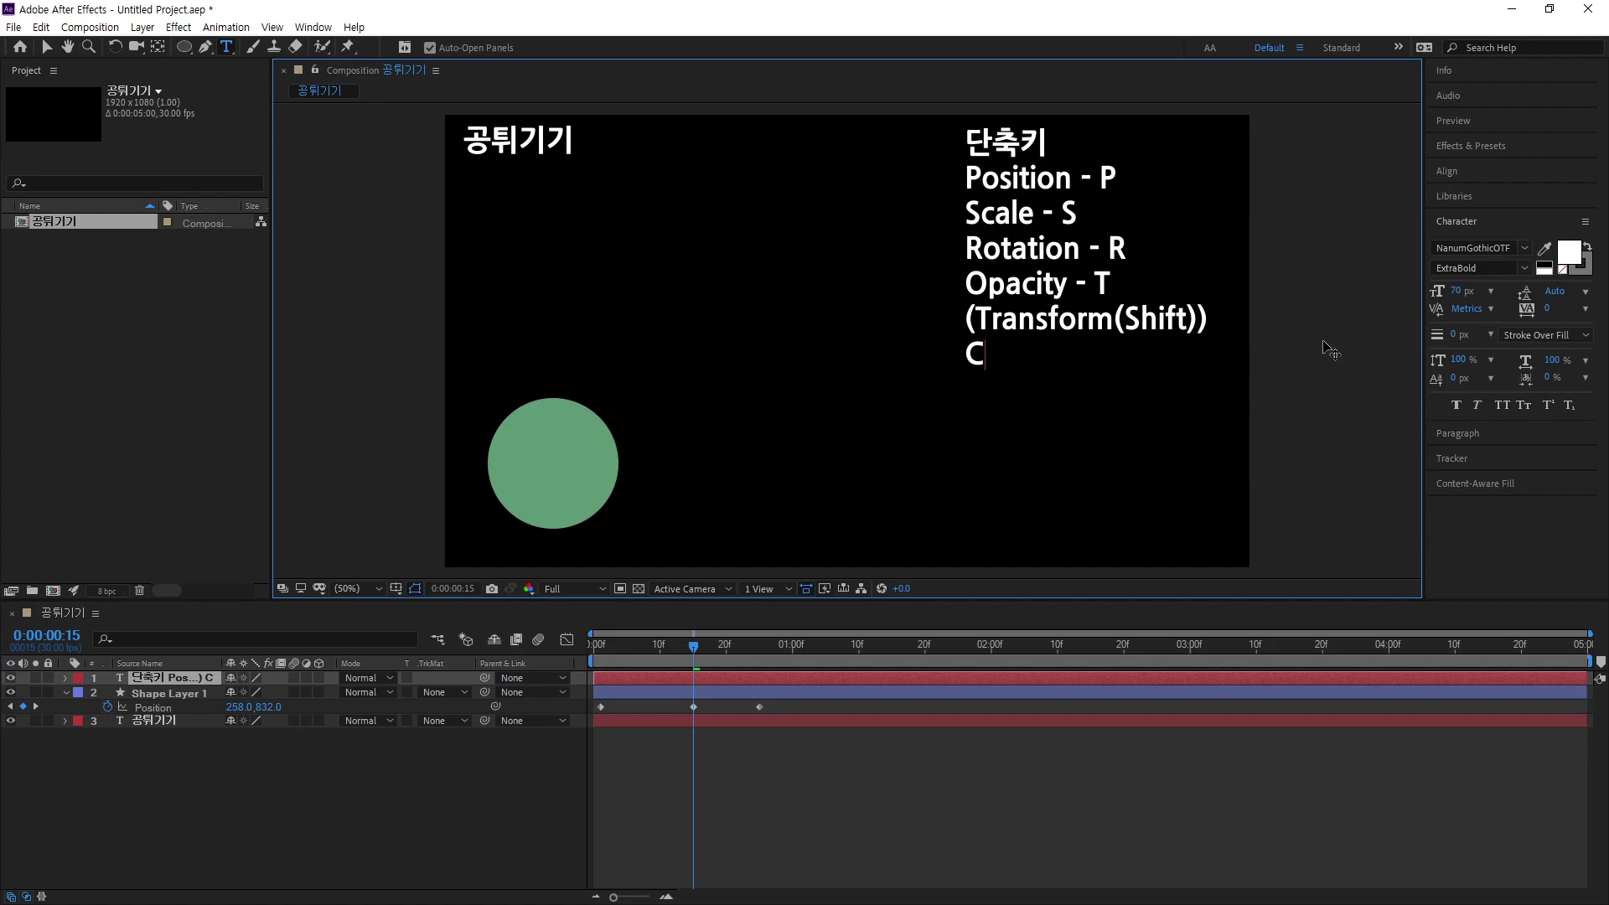
pyautogui.write('trl + C /')
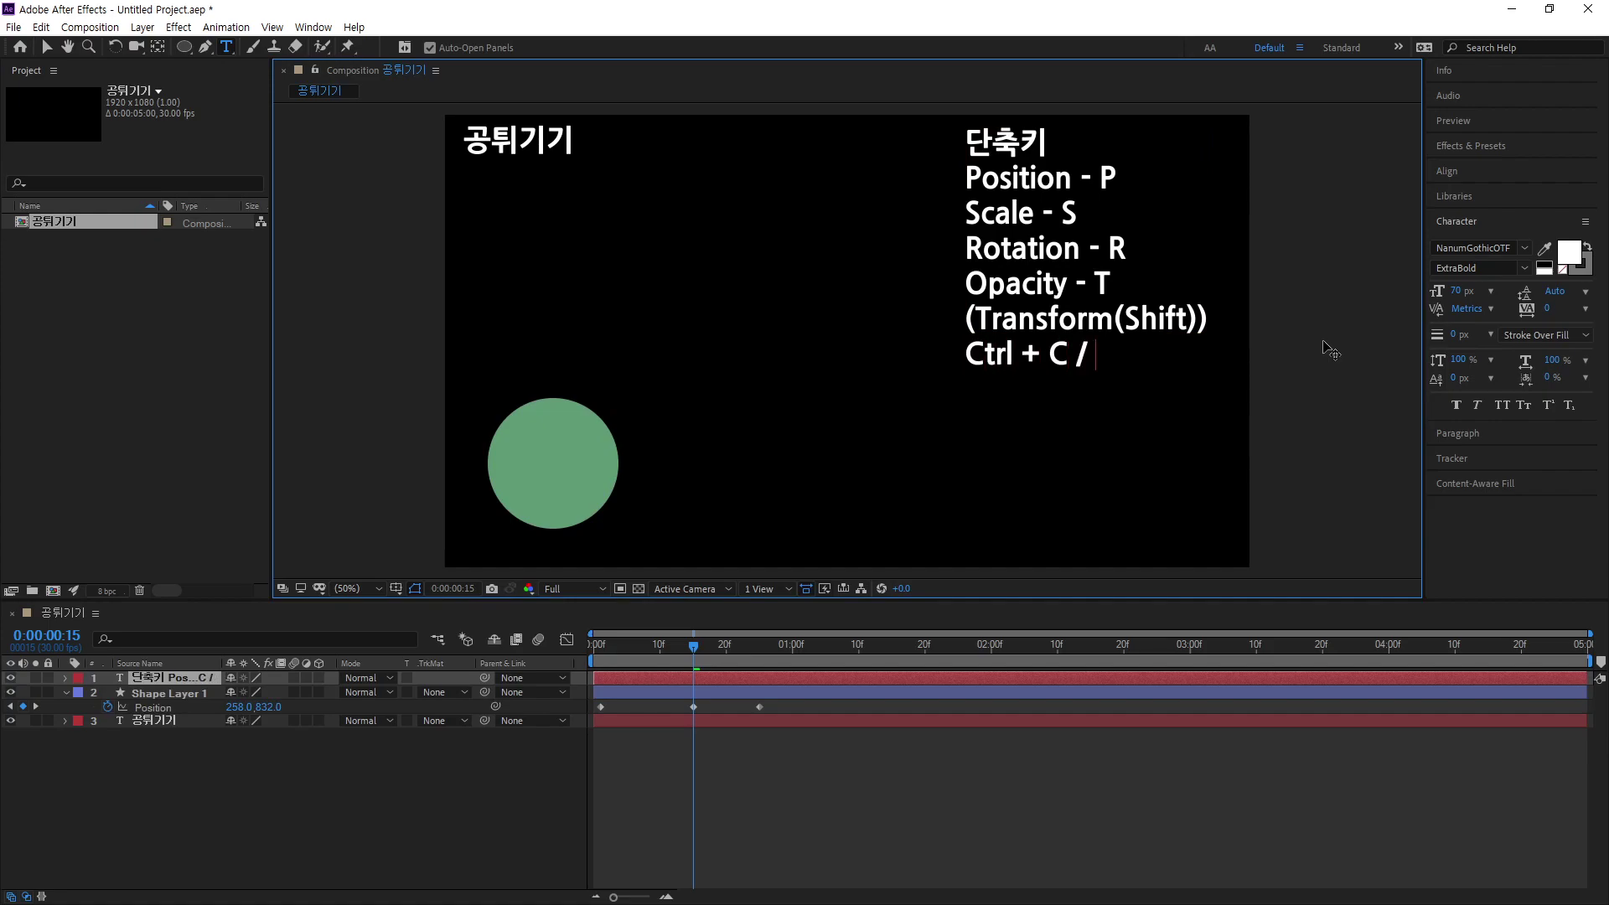
pyautogui.write(' V 복붙')
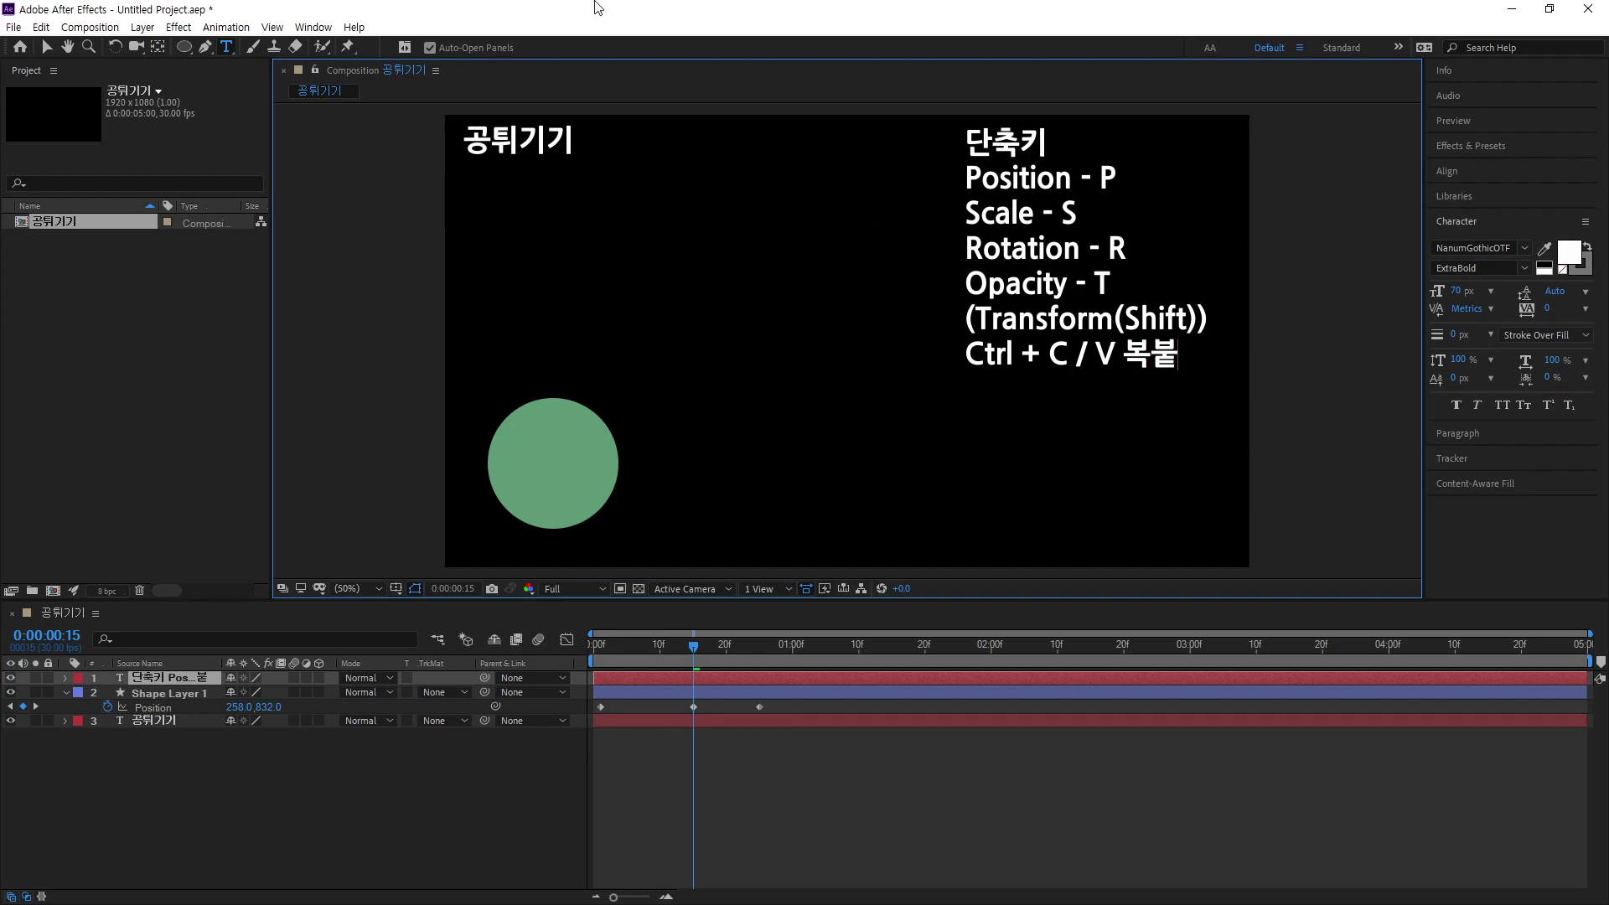
pyautogui.click(46, 47)
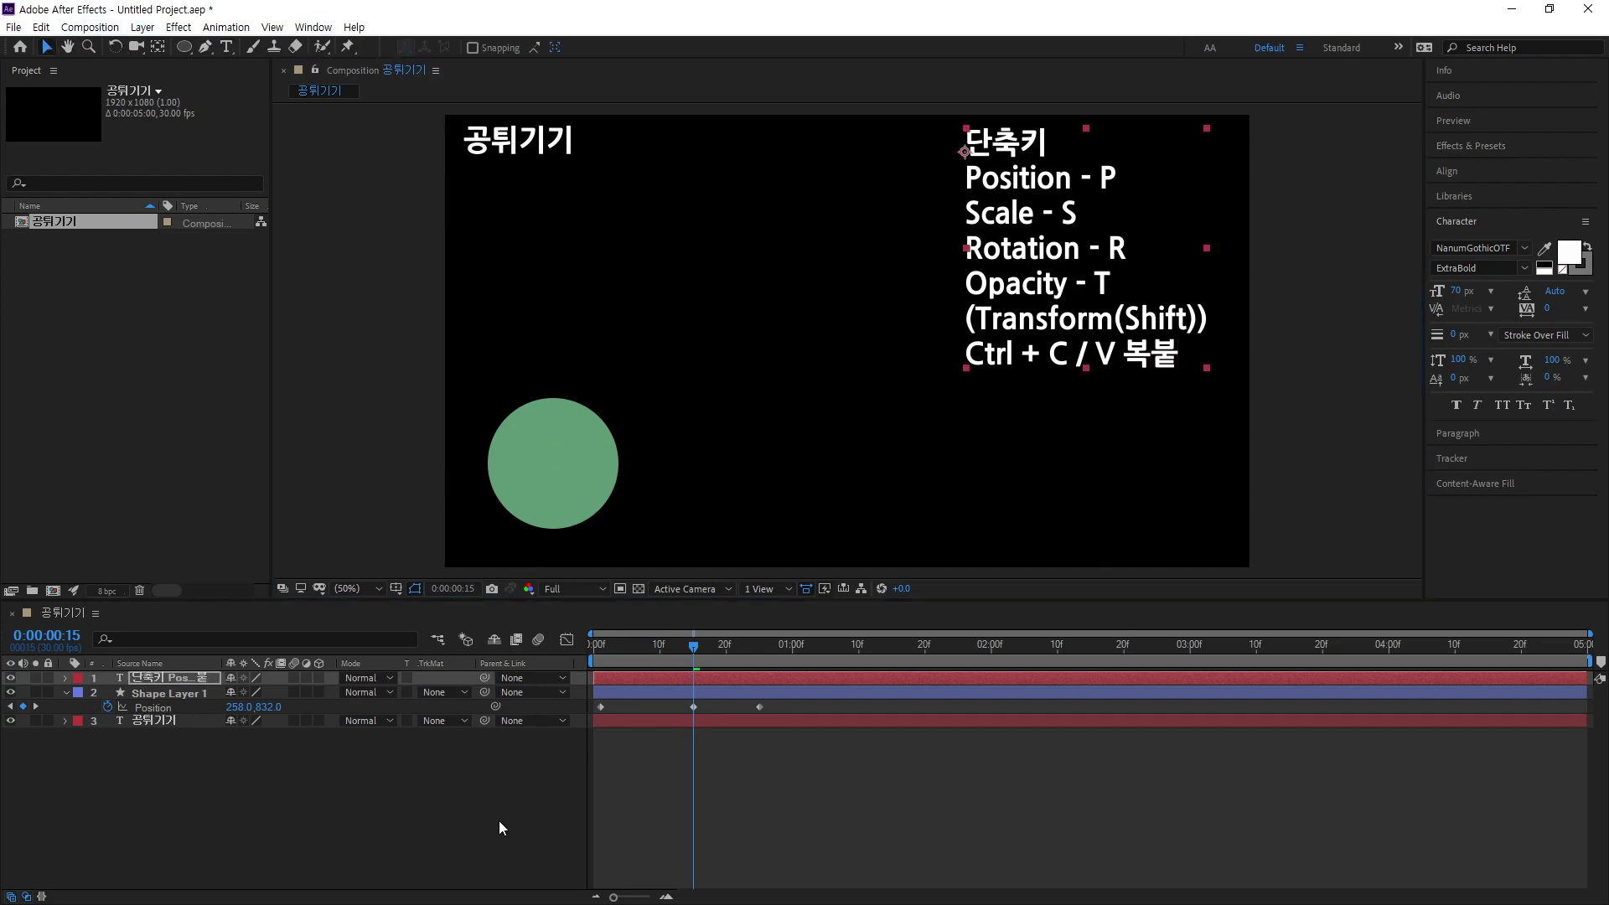
# Step: Copy the Position keyframe at 0:00:00:15 and paste it at 0:00:01:05 on Shape Layer 1
pyautogui.moveTo(694, 647); pyautogui.dragTo(825, 702)
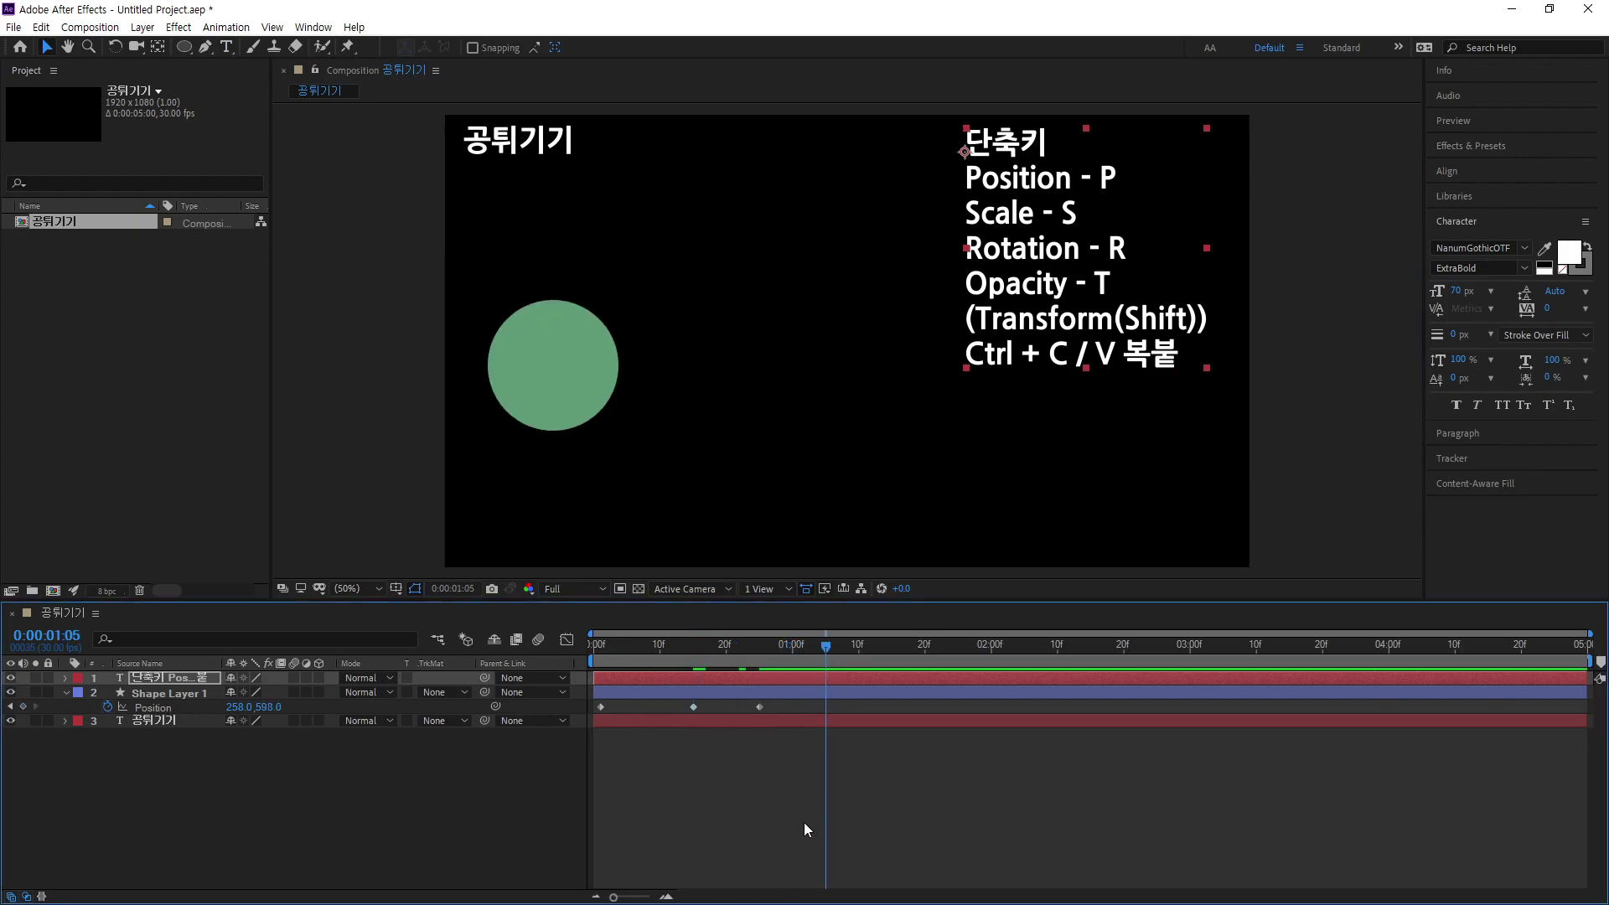
pyautogui.click(693, 706)
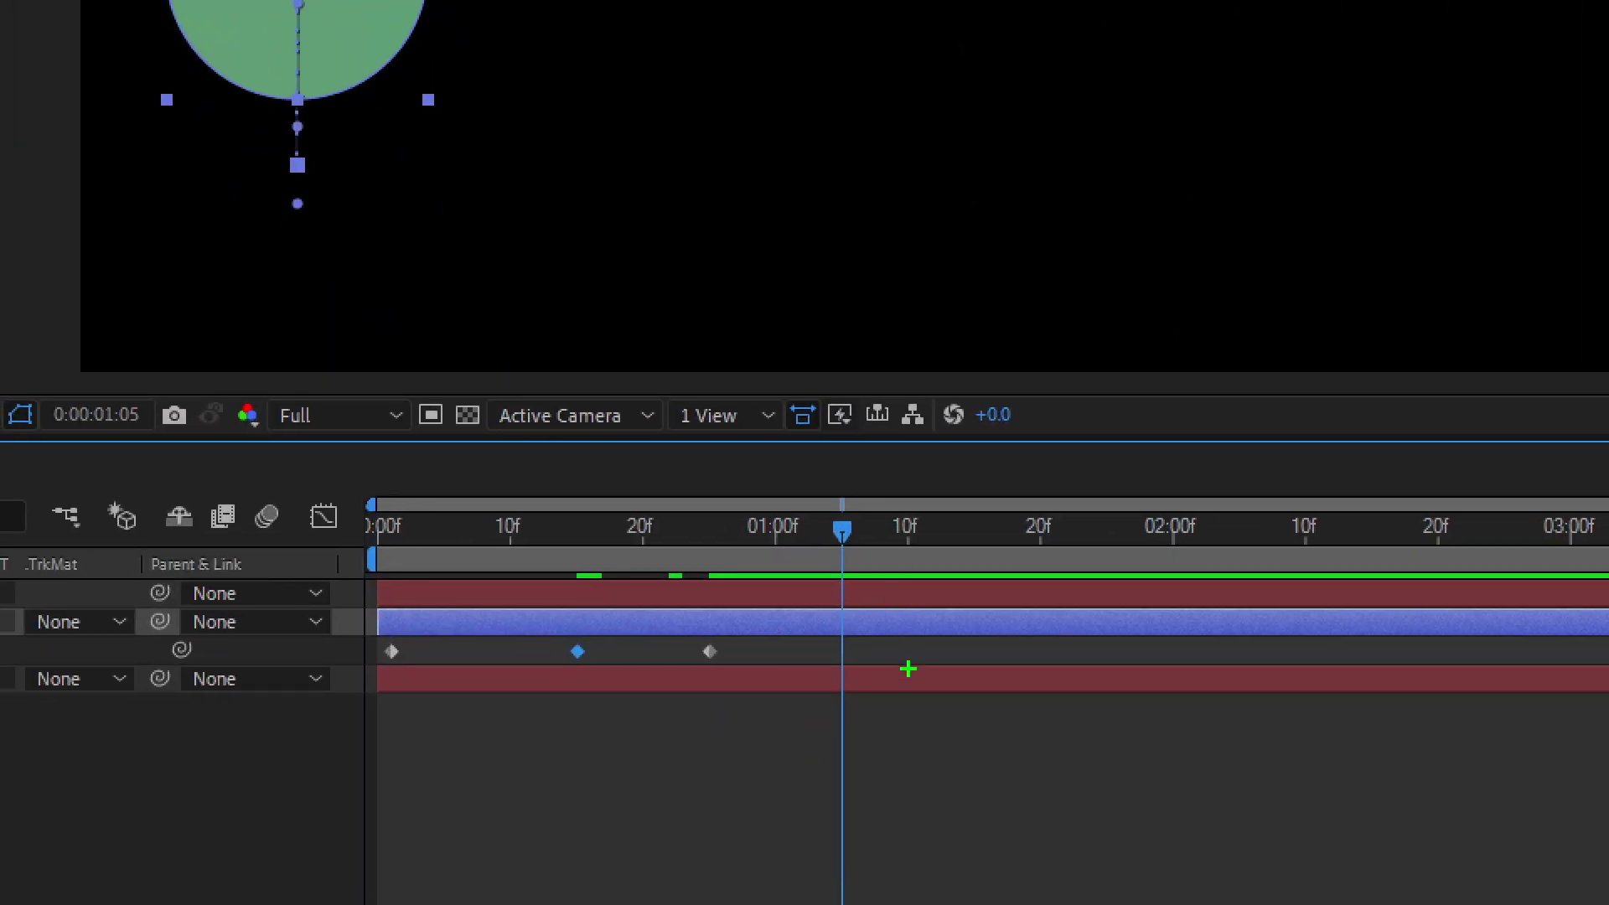
pyautogui.moveTo(857, 725); pyautogui.dragTo(792, 710)
pyautogui.moveTo(776, 654)
pyautogui.mouseDown()
pyautogui.moveTo(896, 588)
pyautogui.moveTo(867, 709)
pyautogui.mouseUp()
pyautogui.moveTo(146, 444)
pyautogui.mouseDown()
pyautogui.moveTo(74, 419)
pyautogui.moveTo(113, 378)
pyautogui.moveTo(172, 406)
pyautogui.mouseUp()
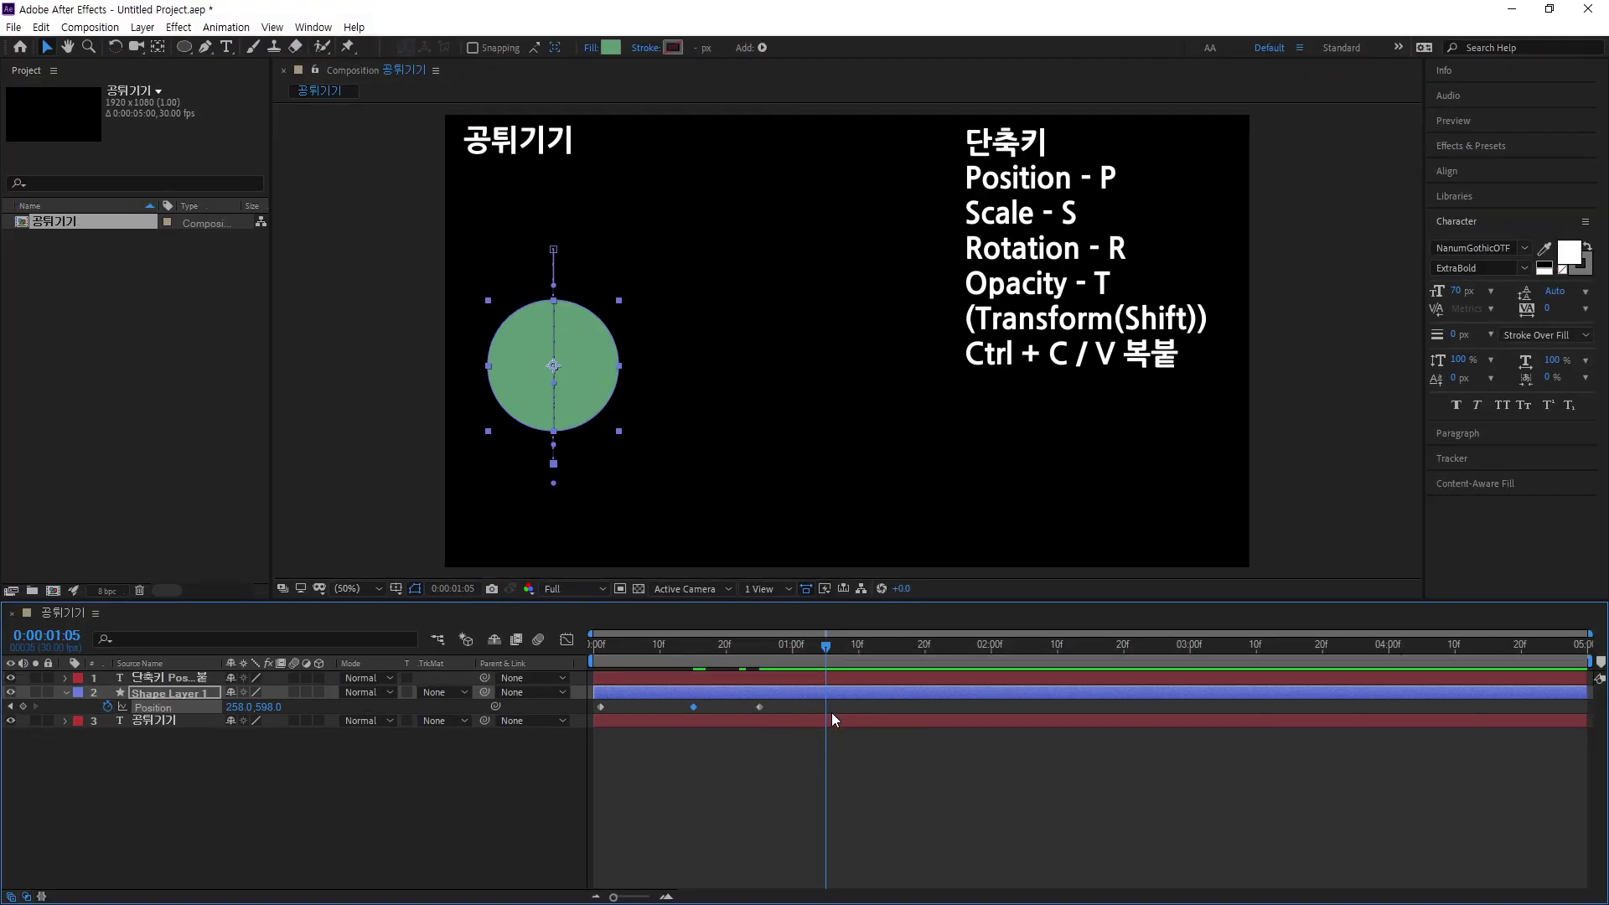
pyautogui.hotkey('ctrl', 'v')
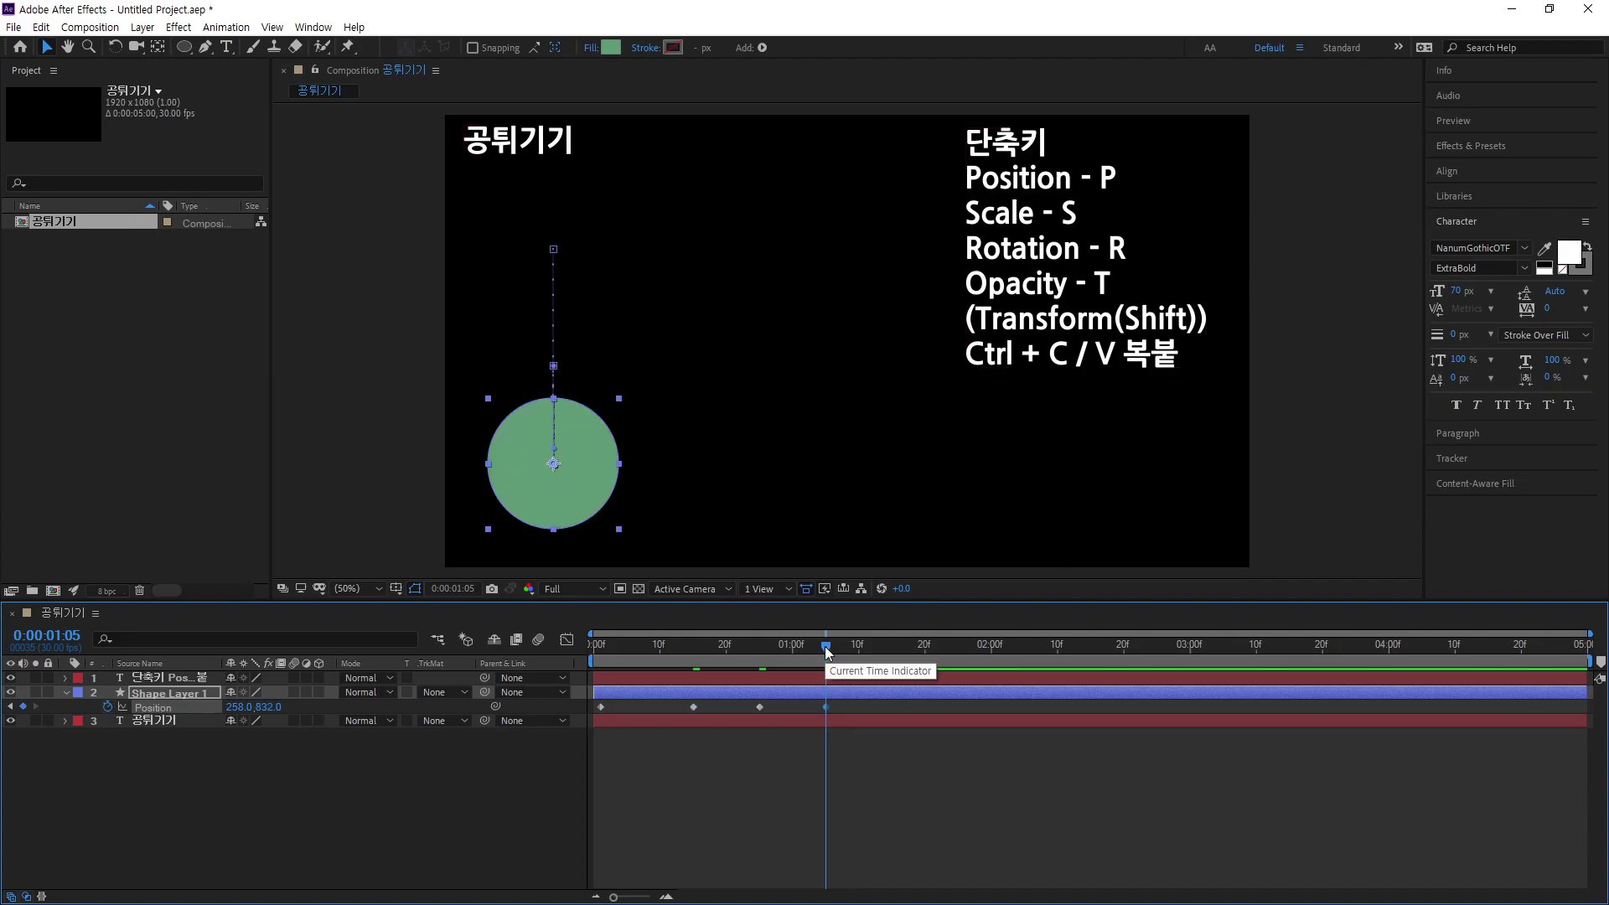
# Step: At 0:00:01:15, raise the circle to Position 258, 726, and paste the ground-level keyframe at 0:00:01:25
pyautogui.moveTo(827, 652); pyautogui.dragTo(893, 671)
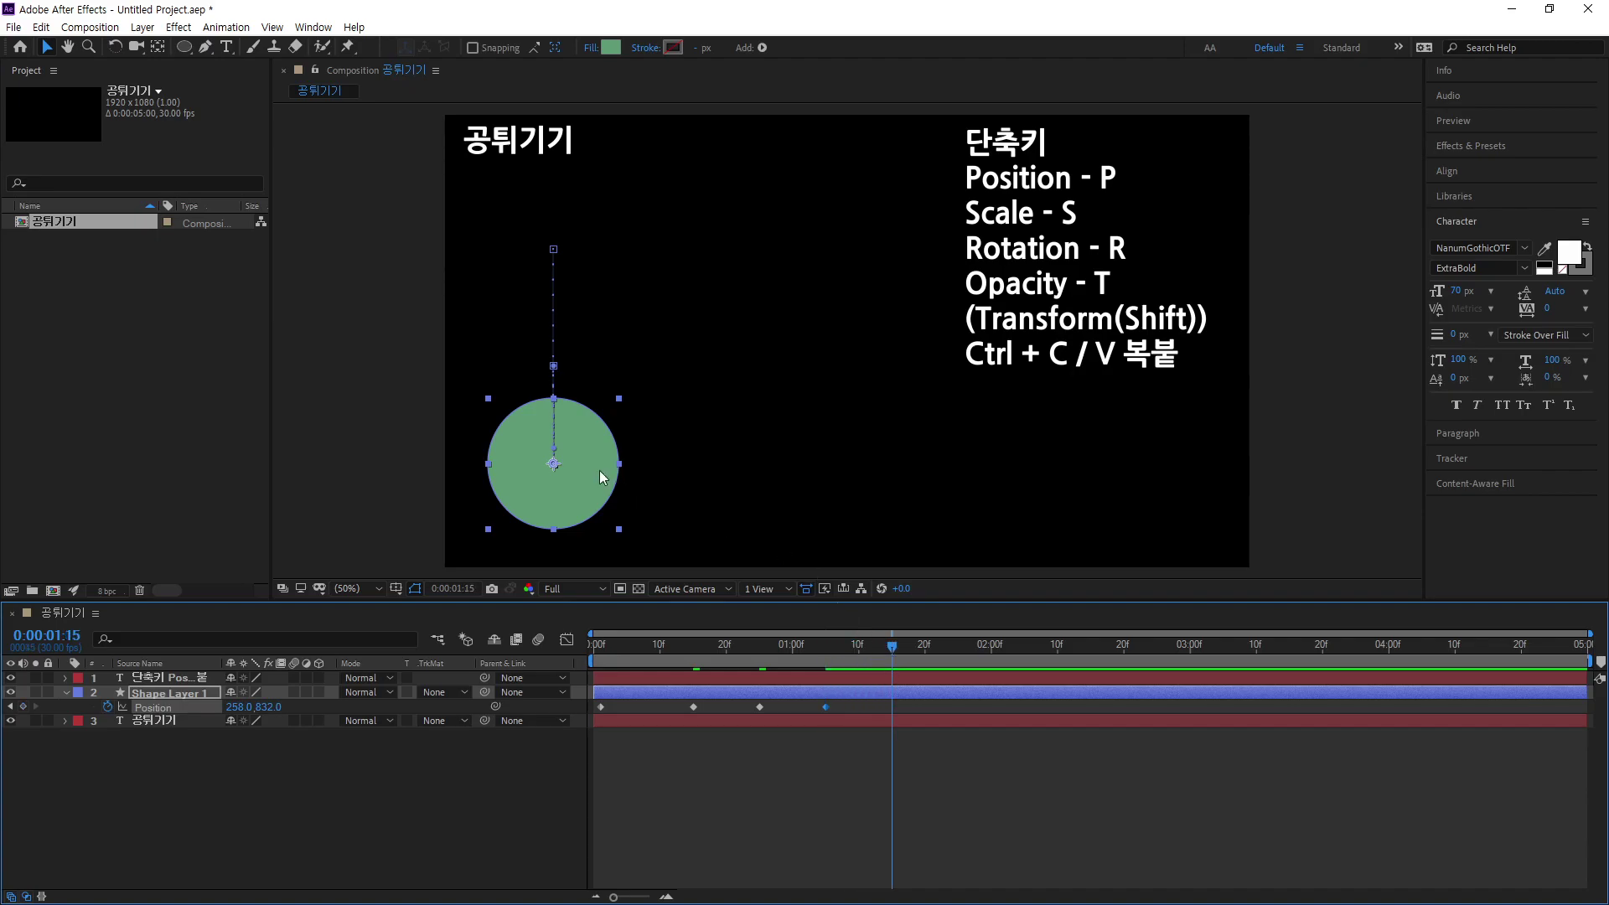
pyautogui.moveTo(585, 464); pyautogui.dragTo(586, 419)
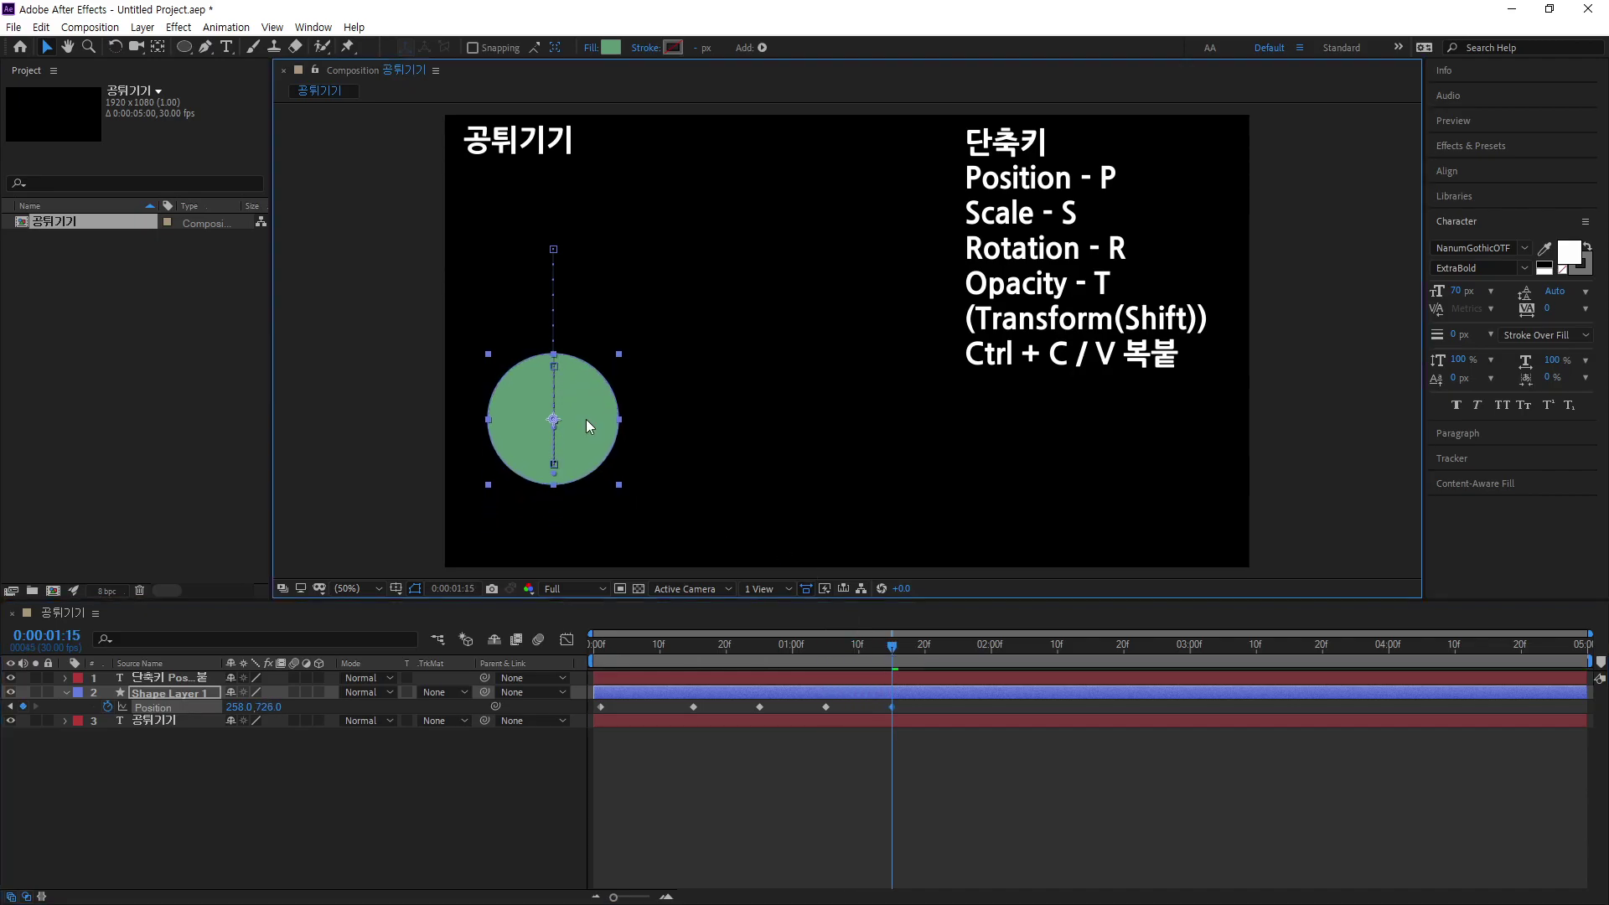
pyautogui.moveTo(891, 649); pyautogui.dragTo(958, 673)
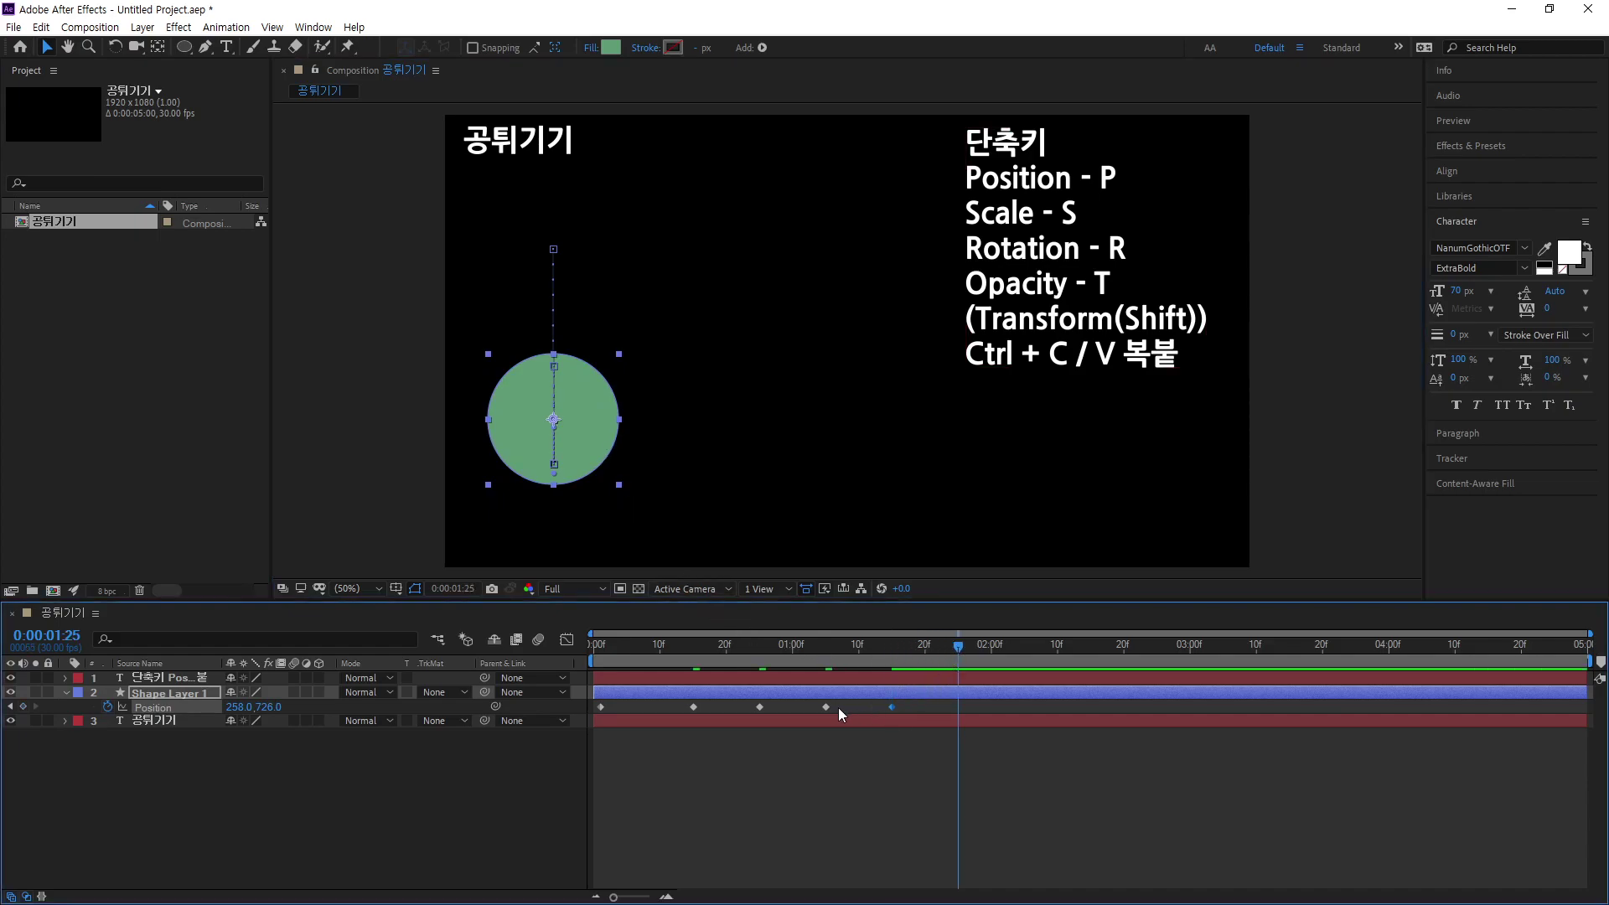
pyautogui.hotkey('ctrl', 'v')
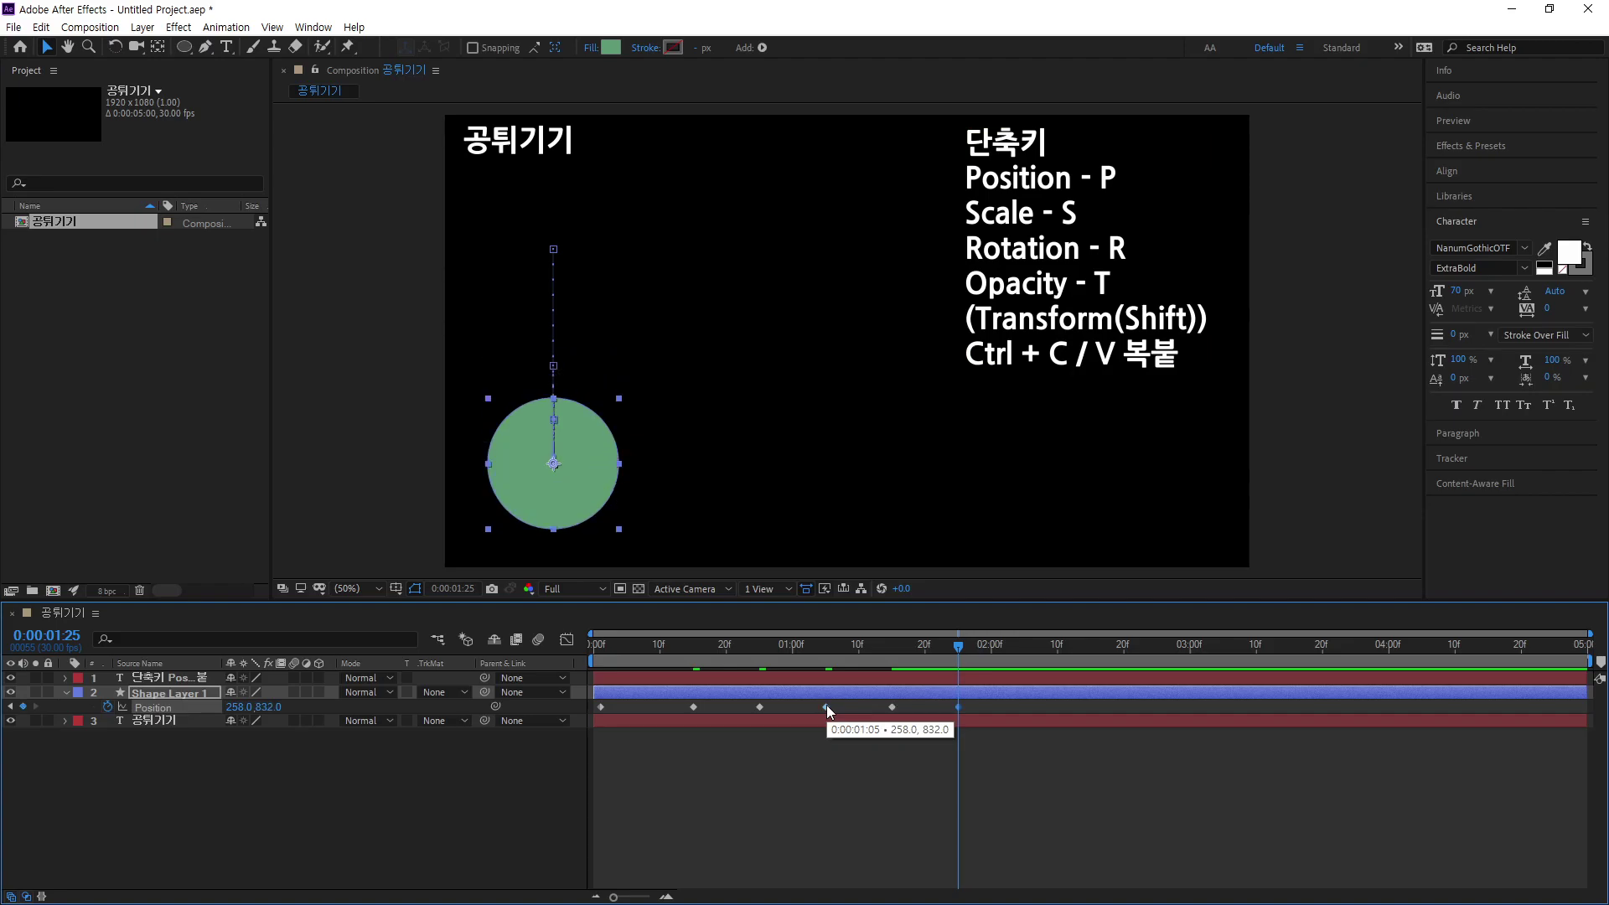
# Step: At 0:00:02:05, raise the circle slightly to Position 258, 782, and paste the ground-level keyframe at 0:00:02:15
pyautogui.moveTo(1009, 666); pyautogui.dragTo(1030, 678)
pyautogui.moveTo(595, 480); pyautogui.dragTo(580, 454)
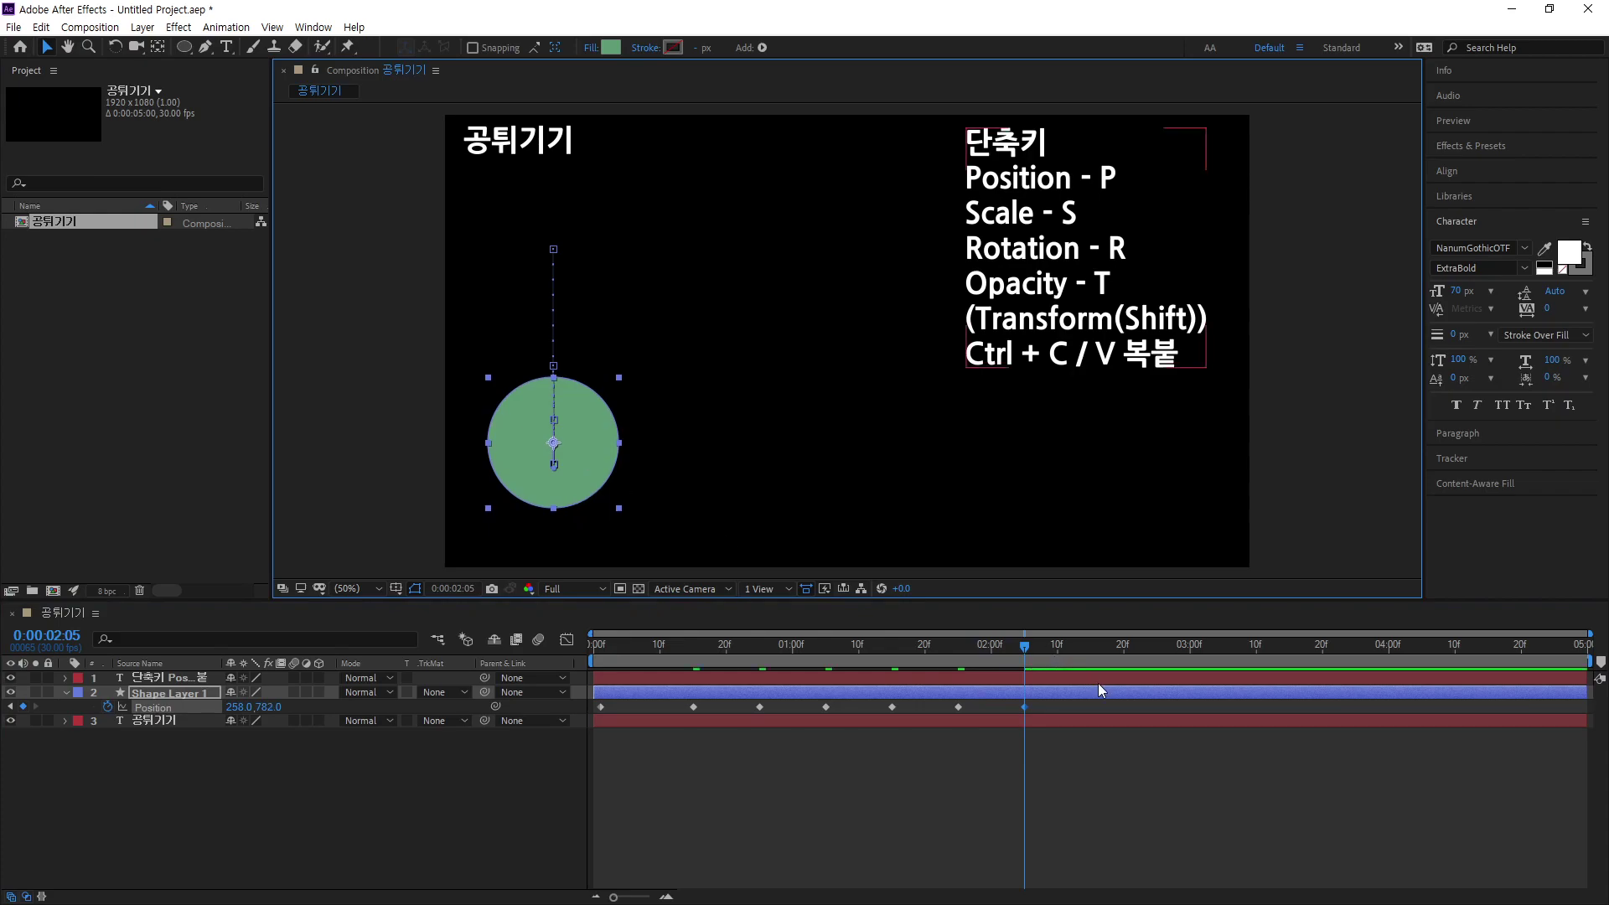
pyautogui.moveTo(1058, 659); pyautogui.dragTo(1093, 667)
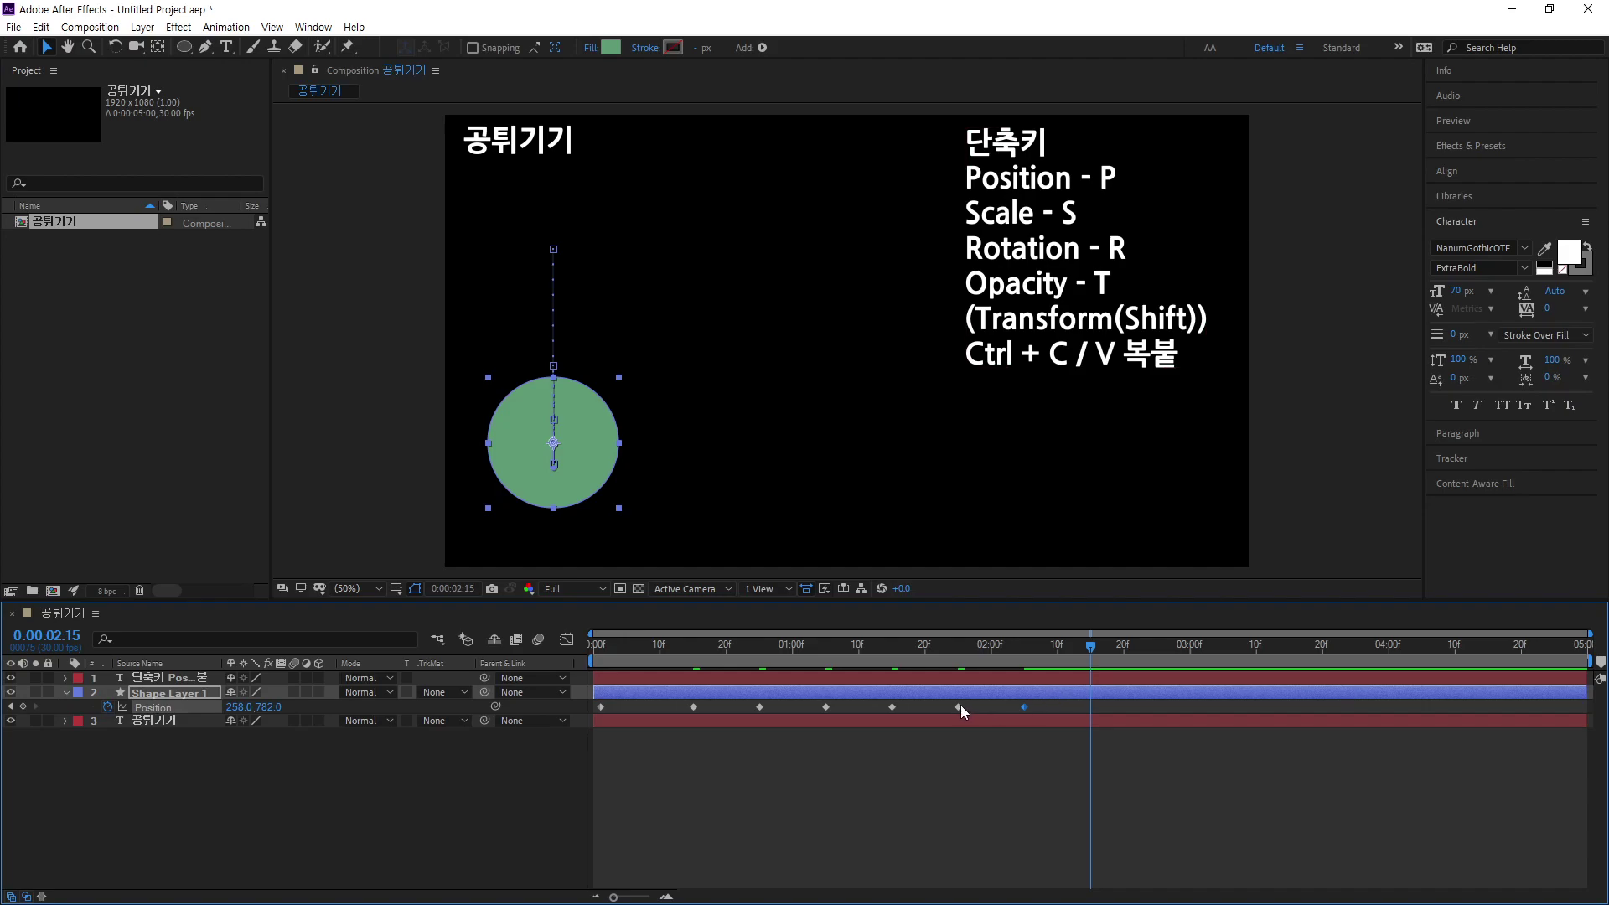
pyautogui.hotkey('ctrl', 'c')
pyautogui.hotkey('ctrl', 'v')
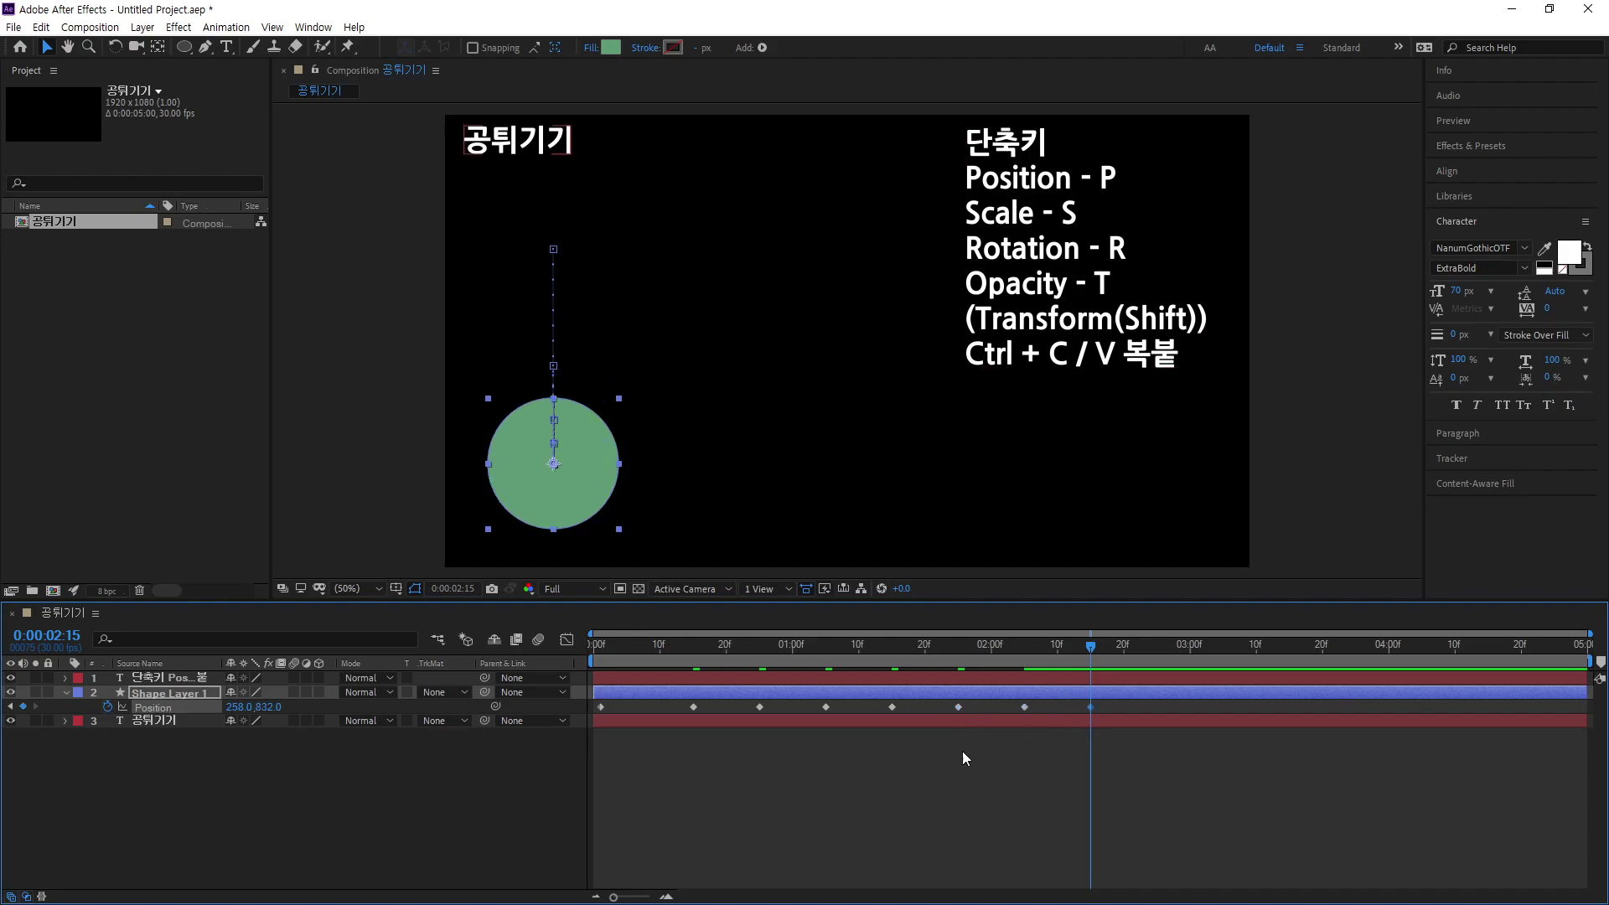
pyautogui.click(959, 834)
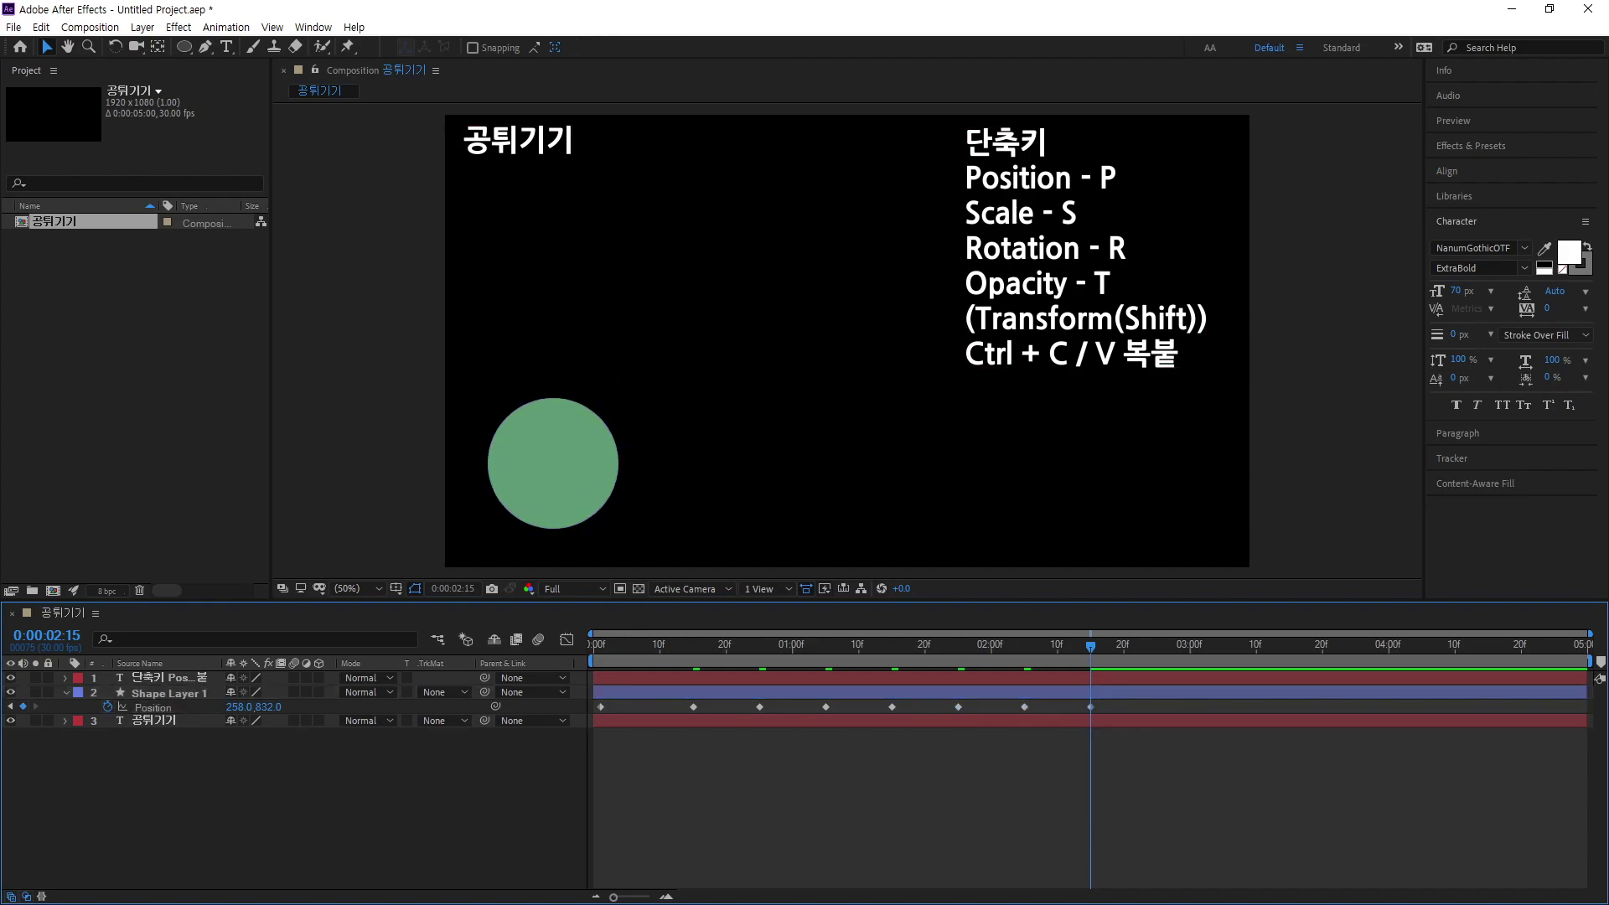
pyautogui.click(1090, 706)
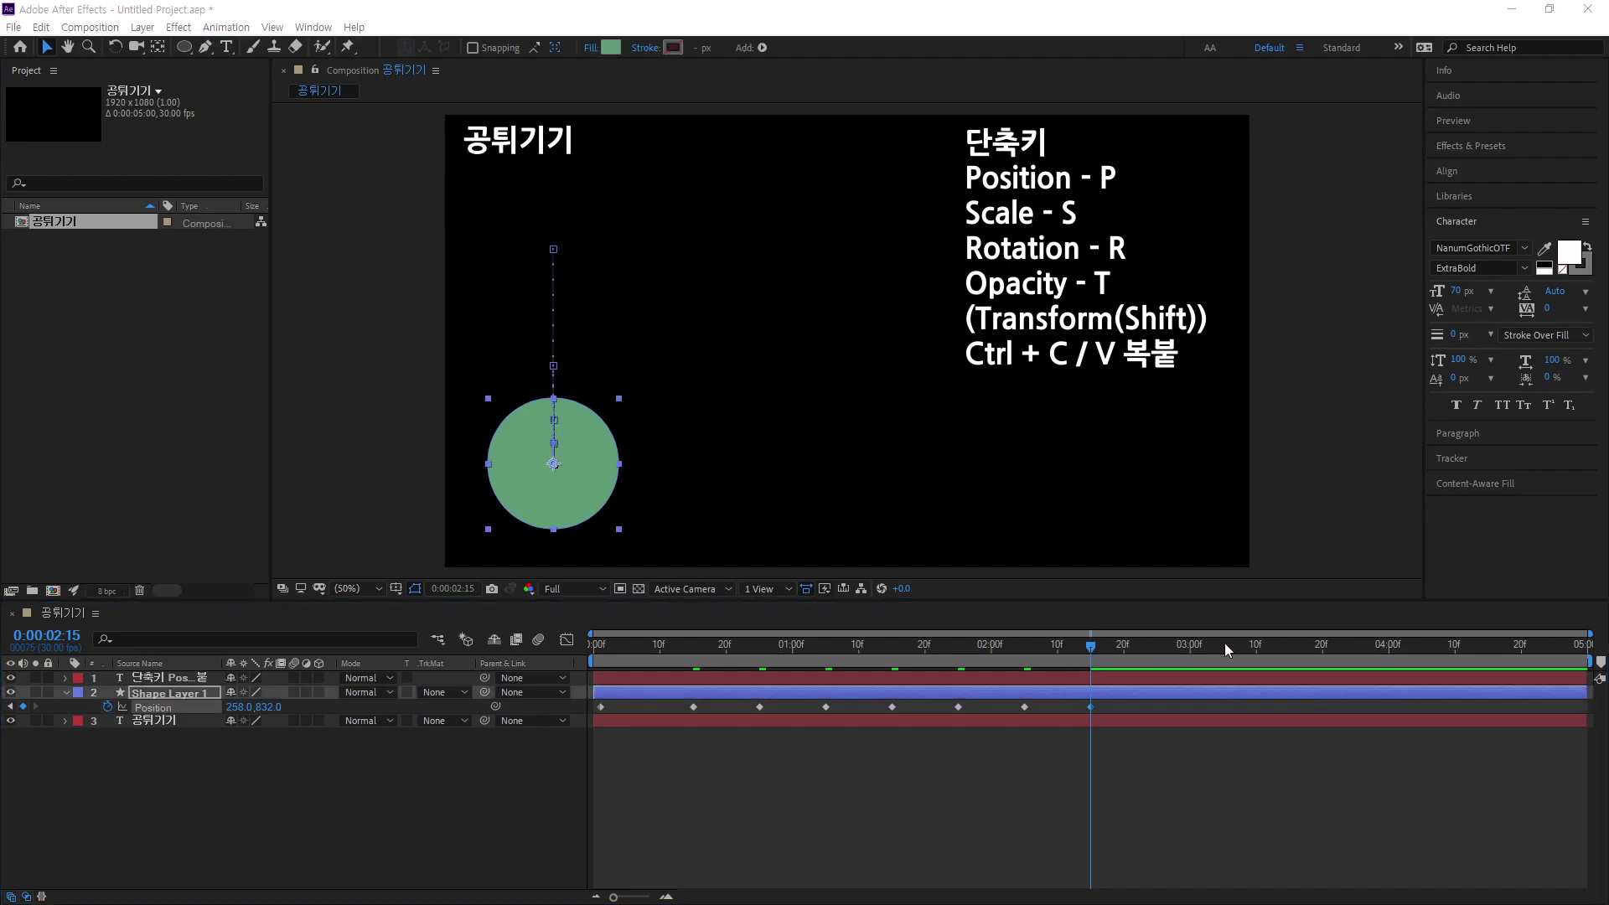
# Step: Scrub back through the timeline and play a preview of the bouncing ball animation
pyautogui.moveTo(1092, 653); pyautogui.dragTo(806, 696)
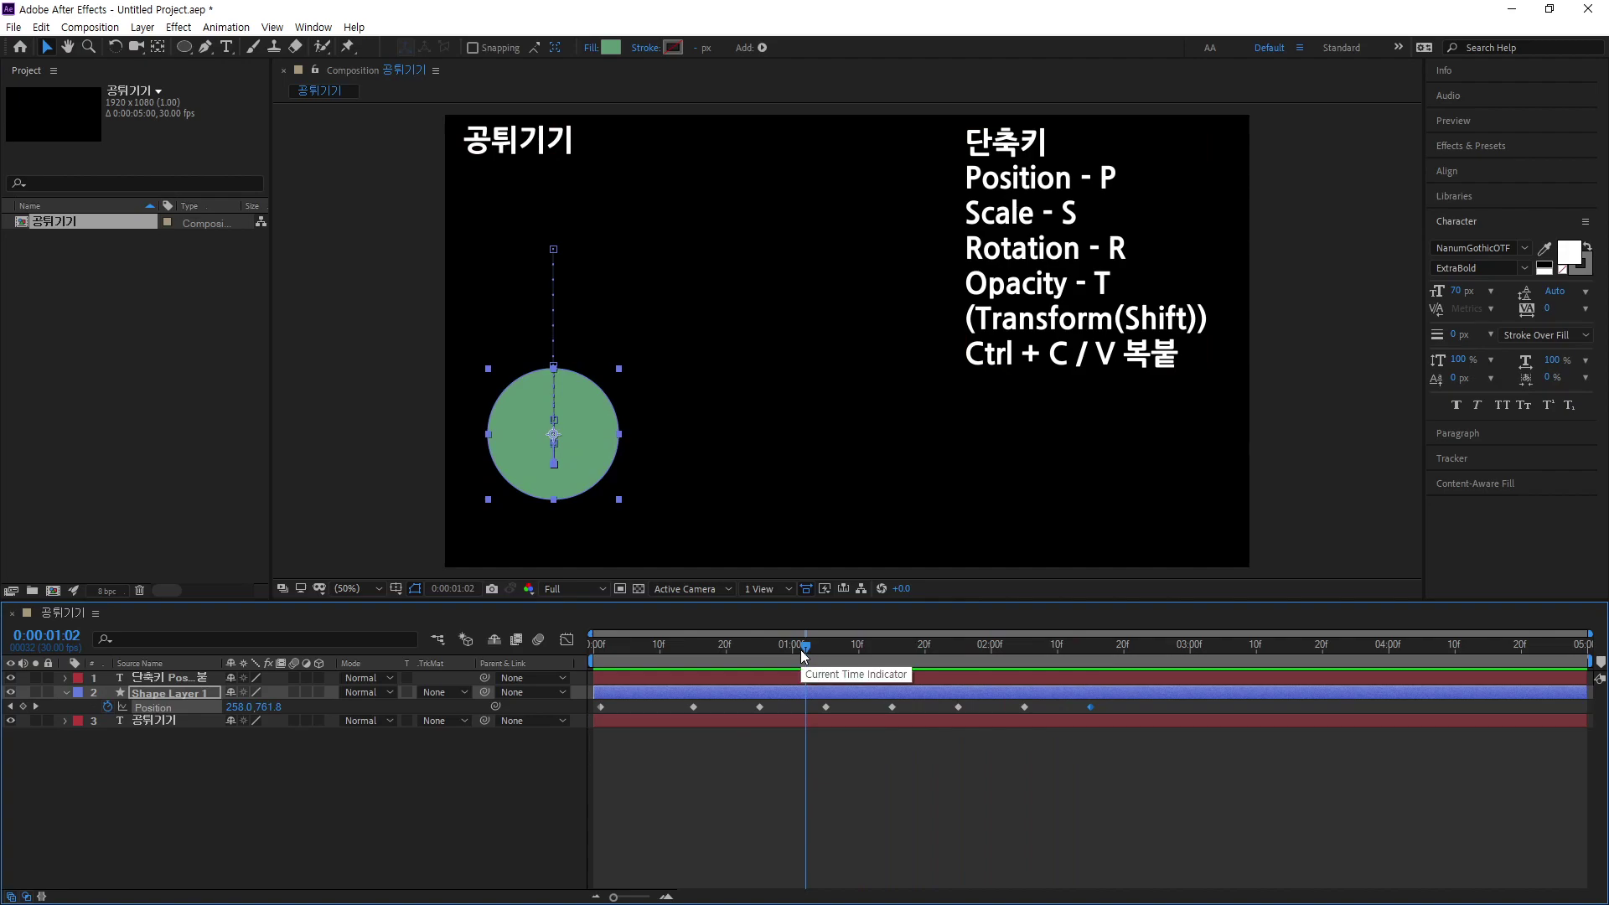
pyautogui.press('space')
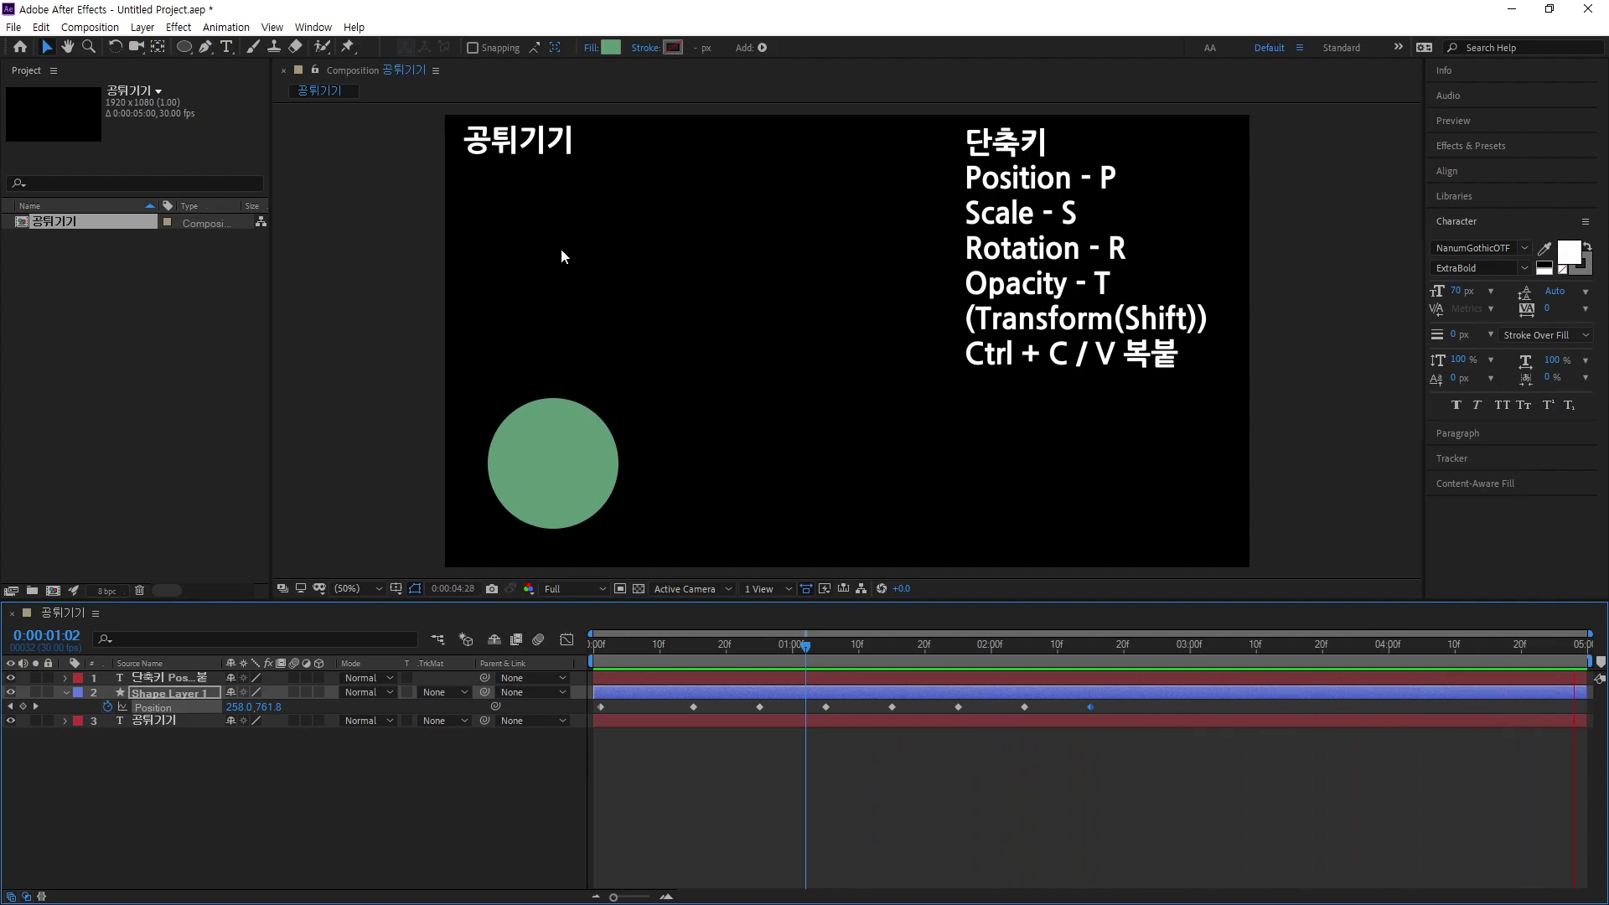
pyautogui.press('space')
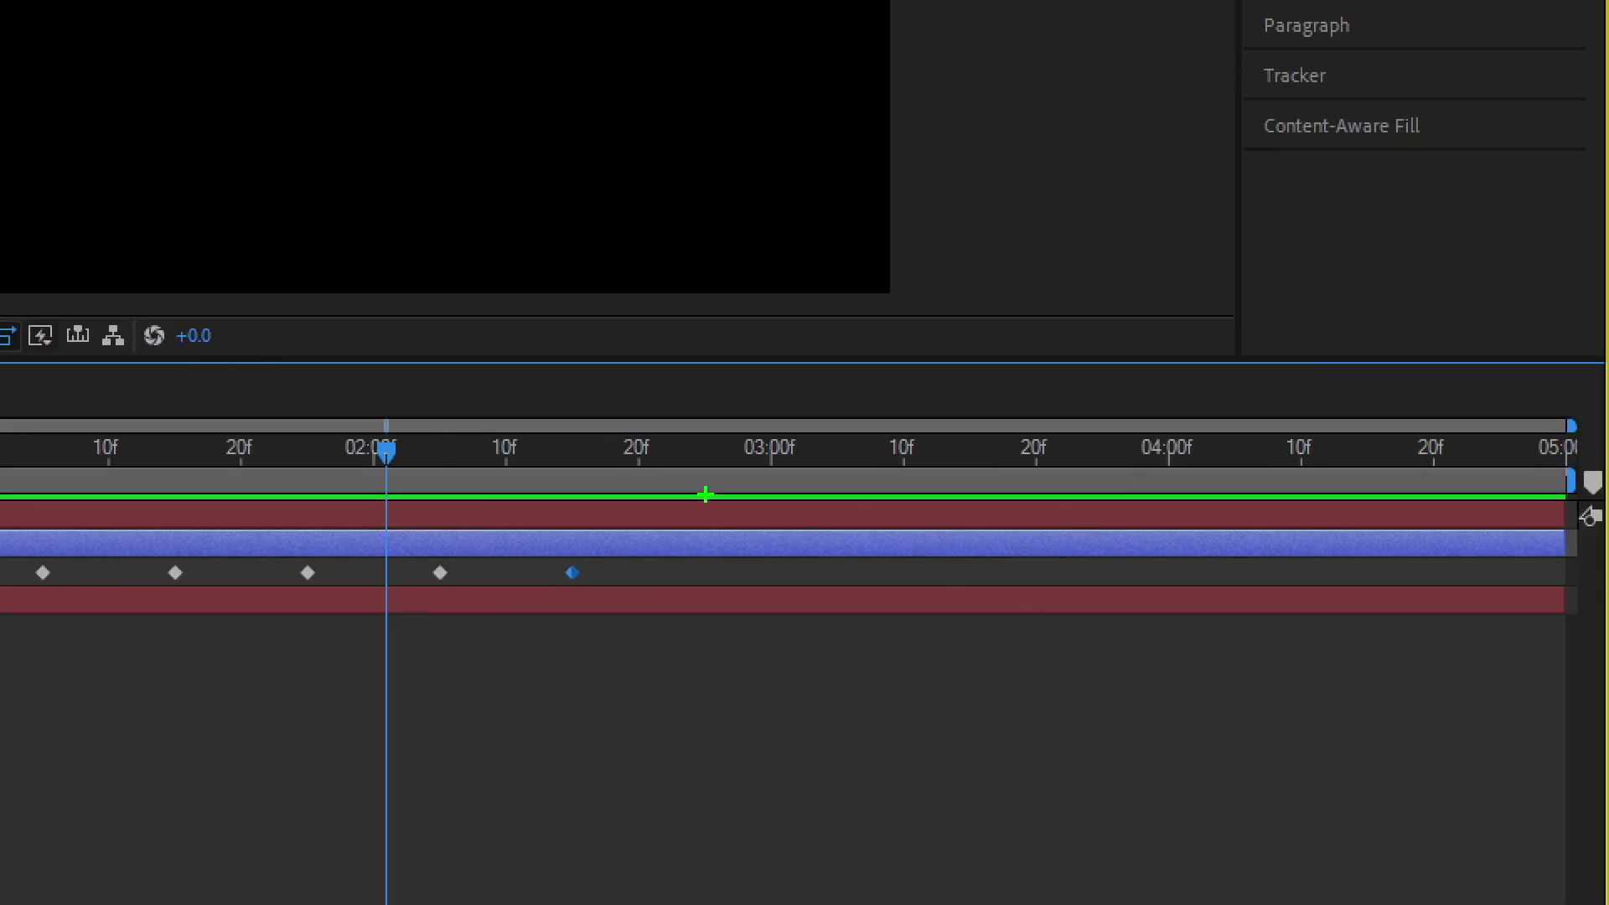
pyautogui.moveTo(620, 427)
pyautogui.mouseDown()
pyautogui.moveTo(1375, 707)
pyautogui.moveTo(1537, 675)
pyautogui.moveTo(1572, 689)
pyautogui.mouseUp()
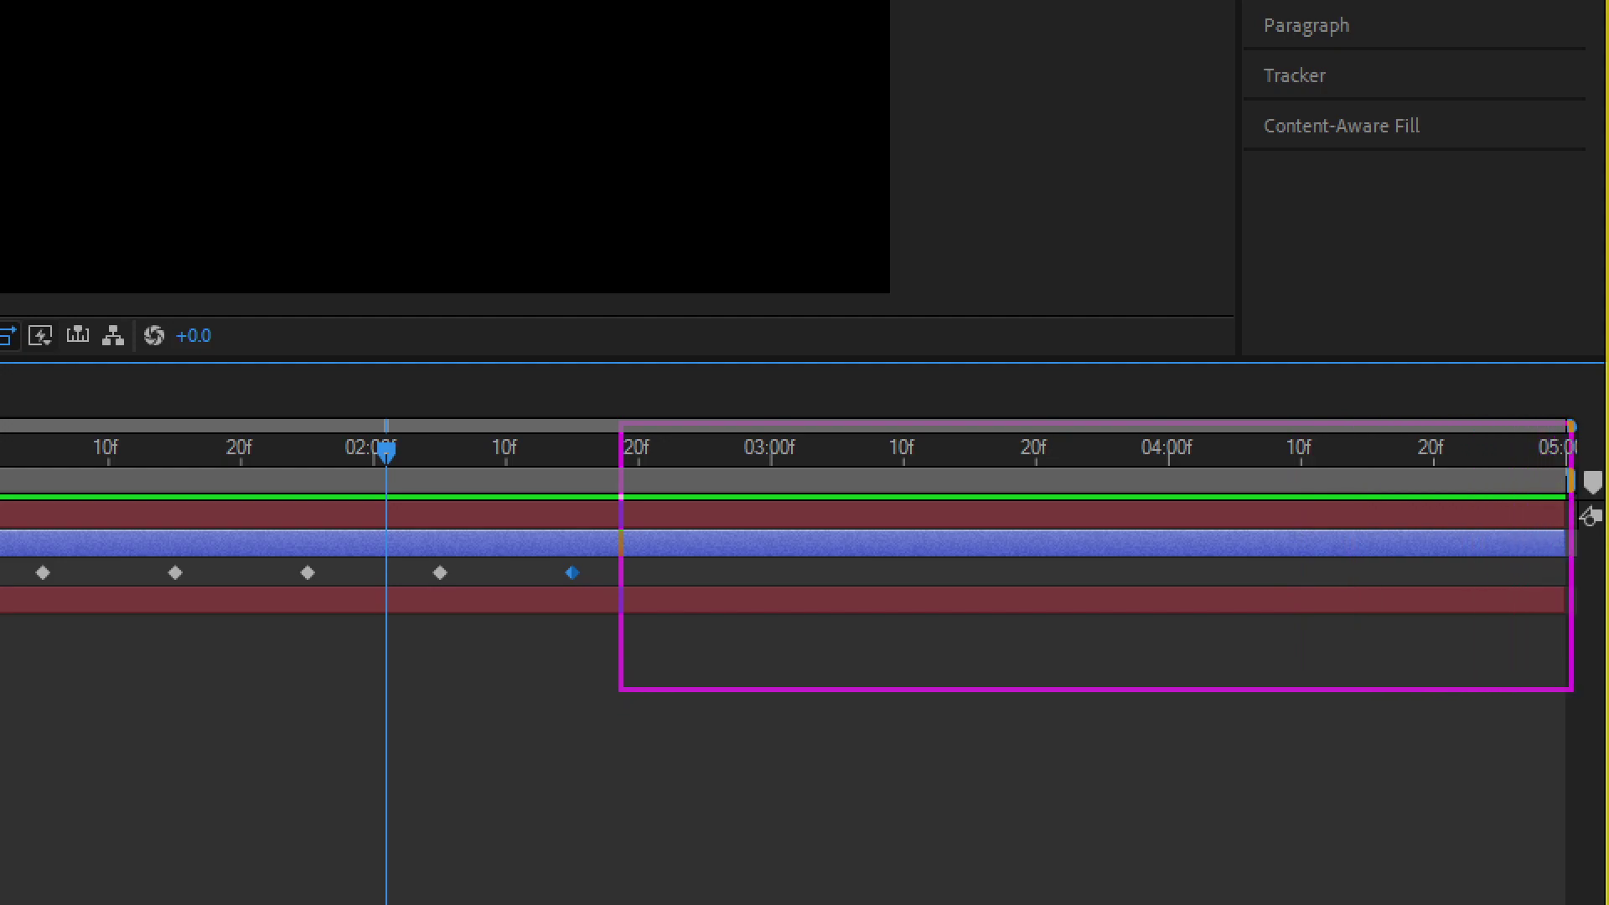
pyautogui.press('g')
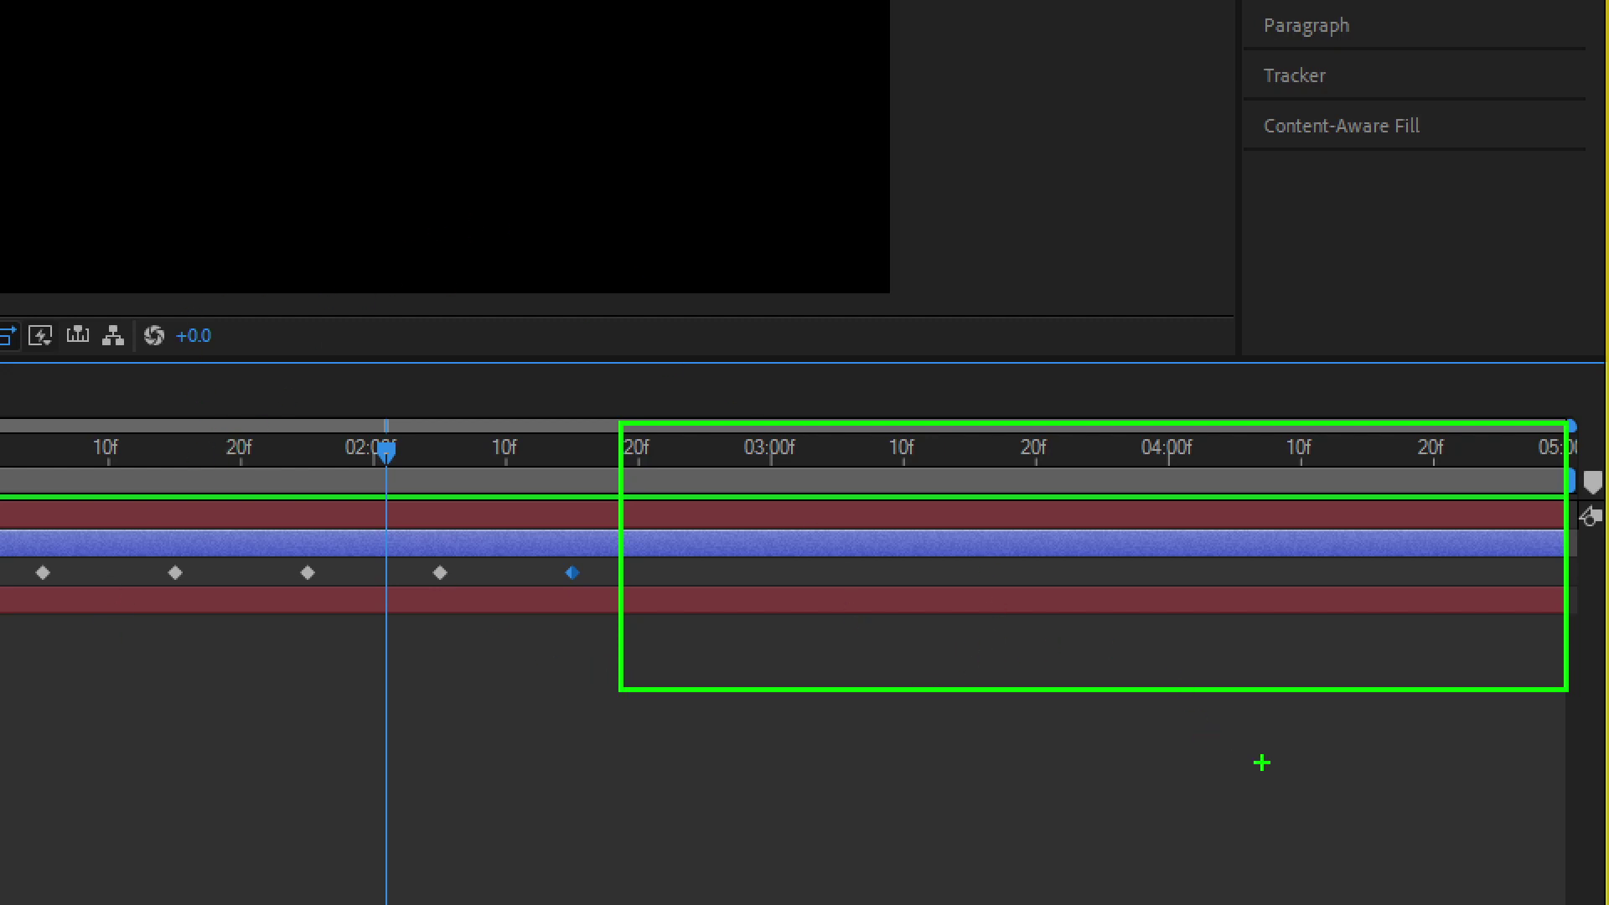
pyautogui.press('e')
pyautogui.press('p')
pyautogui.moveTo(1547, 450); pyautogui.dragTo(1584, 503)
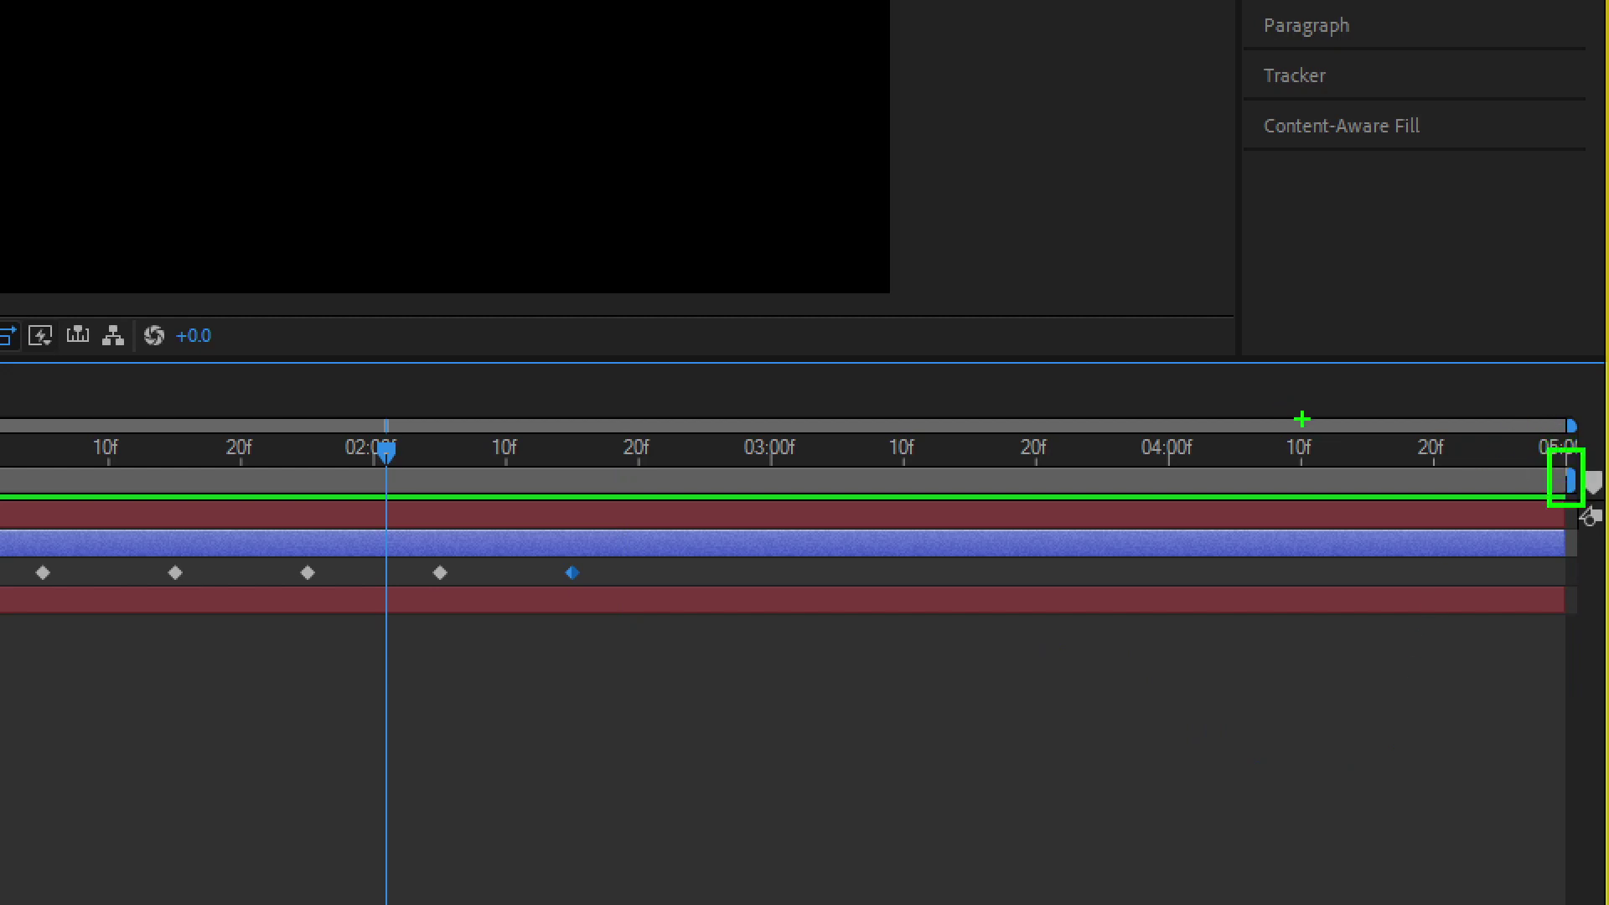
pyautogui.moveTo(1275, 403); pyautogui.dragTo(1382, 440)
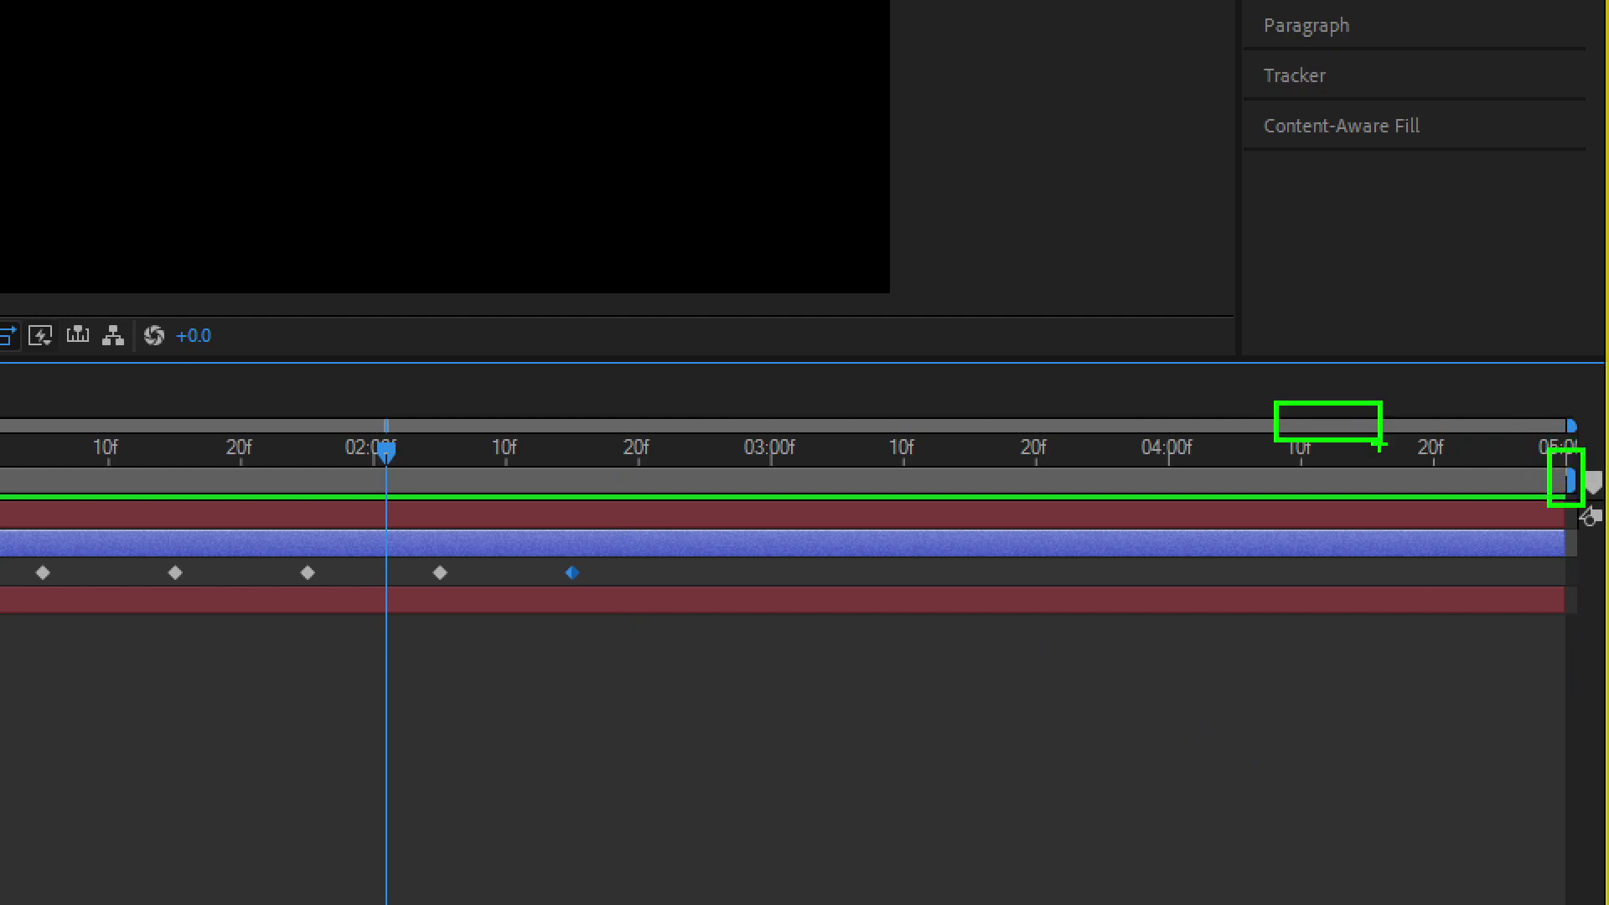
pyautogui.moveTo(1275, 455); pyautogui.dragTo(1392, 502)
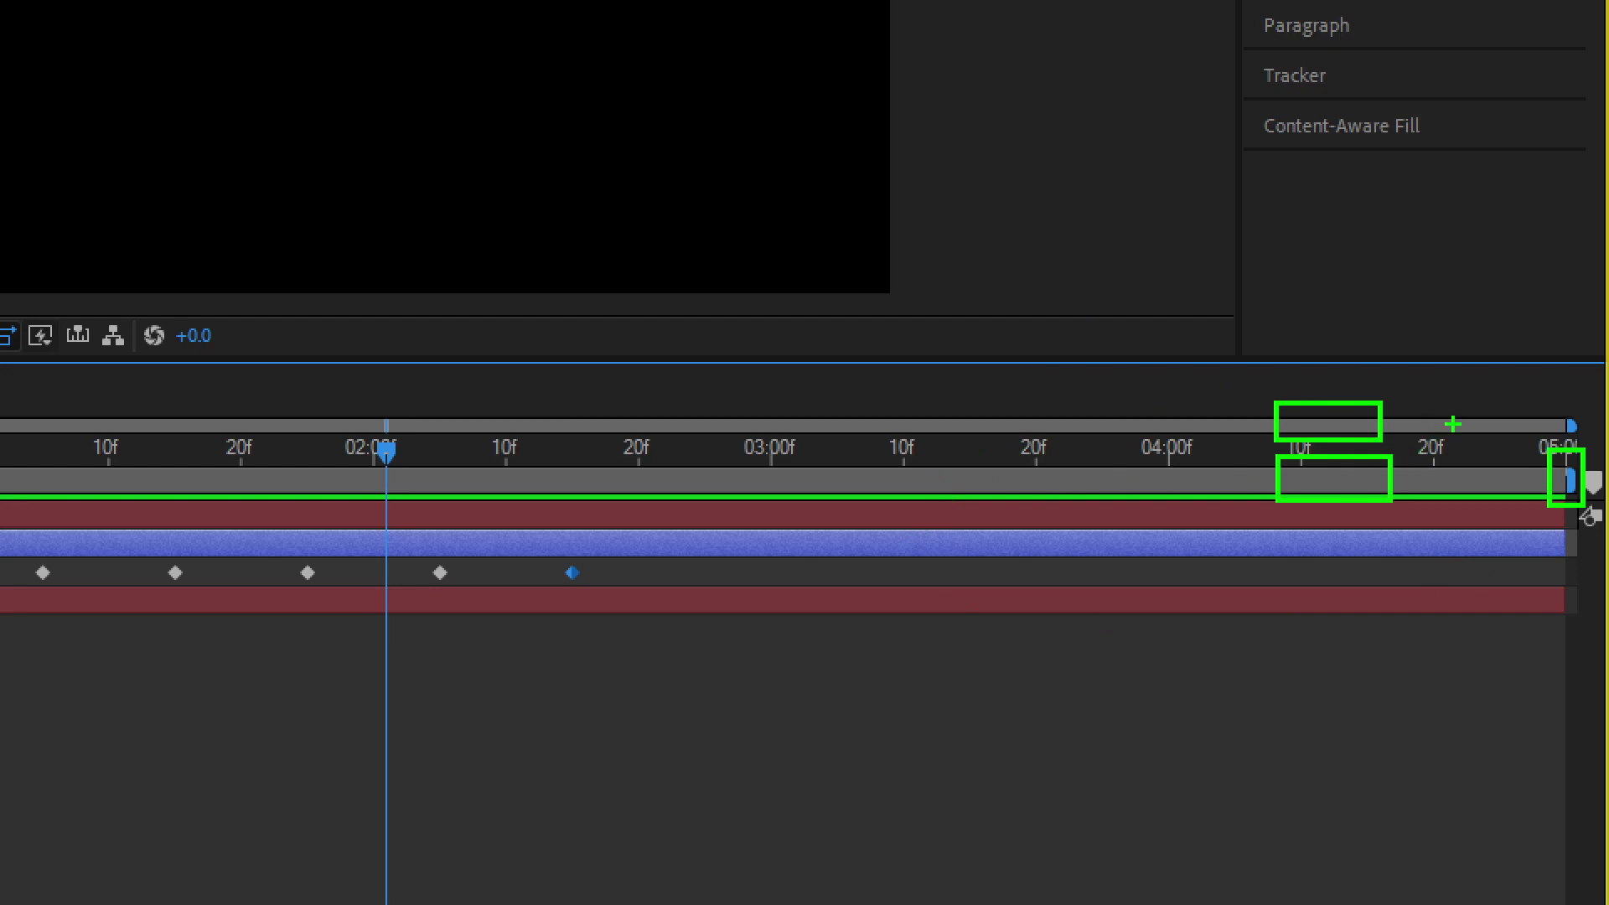
pyautogui.moveTo(1564, 382); pyautogui.dragTo(1462, 383)
pyautogui.moveTo(1479, 520); pyautogui.dragTo(1416, 520)
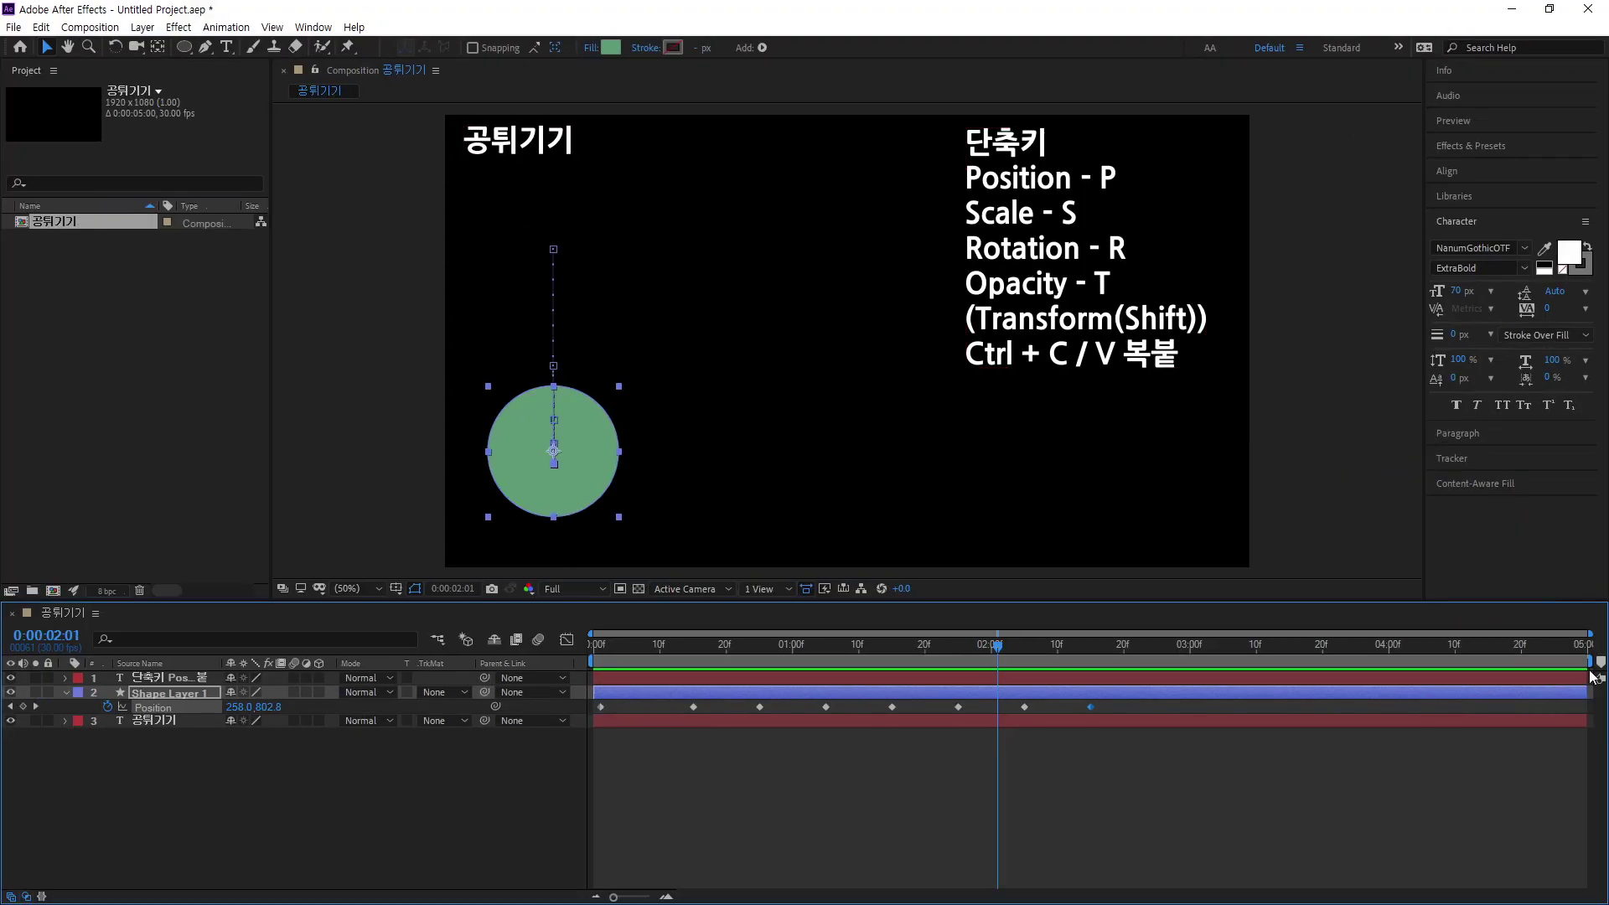
# Step: Shorten the work area to end at about 0:00:03:00 and preview the animation within it
pyautogui.moveTo(1592, 661)
pyautogui.mouseDown()
pyautogui.moveTo(1383, 746)
pyautogui.moveTo(1184, 787)
pyautogui.moveTo(1215, 813)
pyautogui.moveTo(1395, 809)
pyautogui.moveTo(1203, 811)
pyautogui.mouseUp()
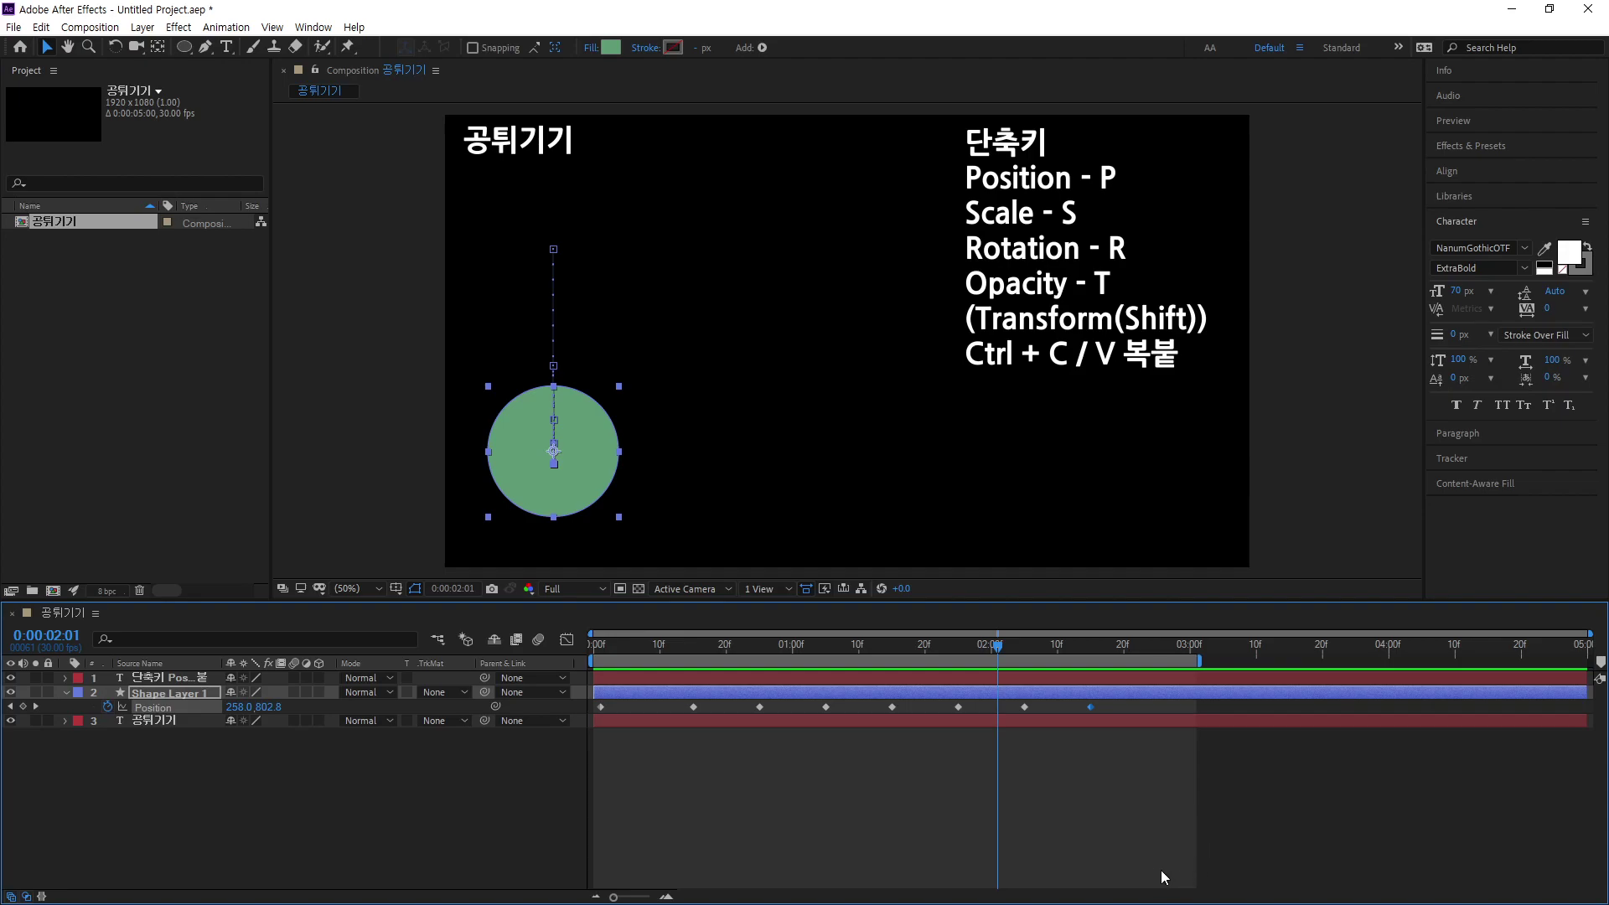
pyautogui.press('space')
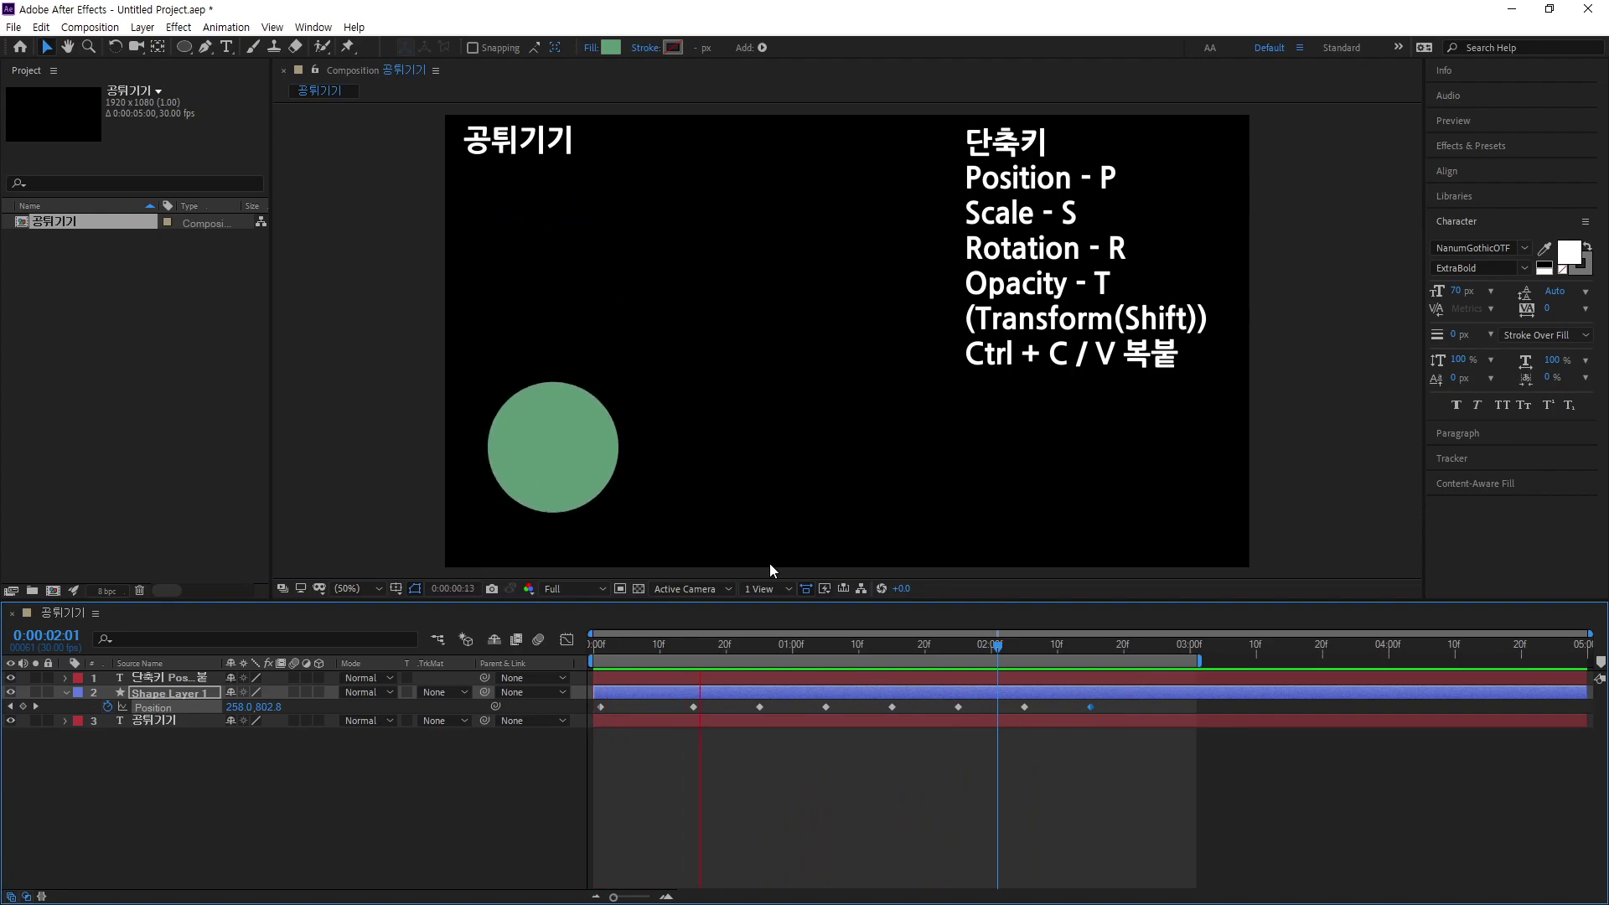
pyautogui.press('space')
pyautogui.click(965, 645)
pyautogui.moveTo(944, 645)
pyautogui.mouseDown()
pyautogui.moveTo(825, 647)
pyautogui.moveTo(963, 649)
pyautogui.moveTo(925, 656)
pyautogui.mouseUp()
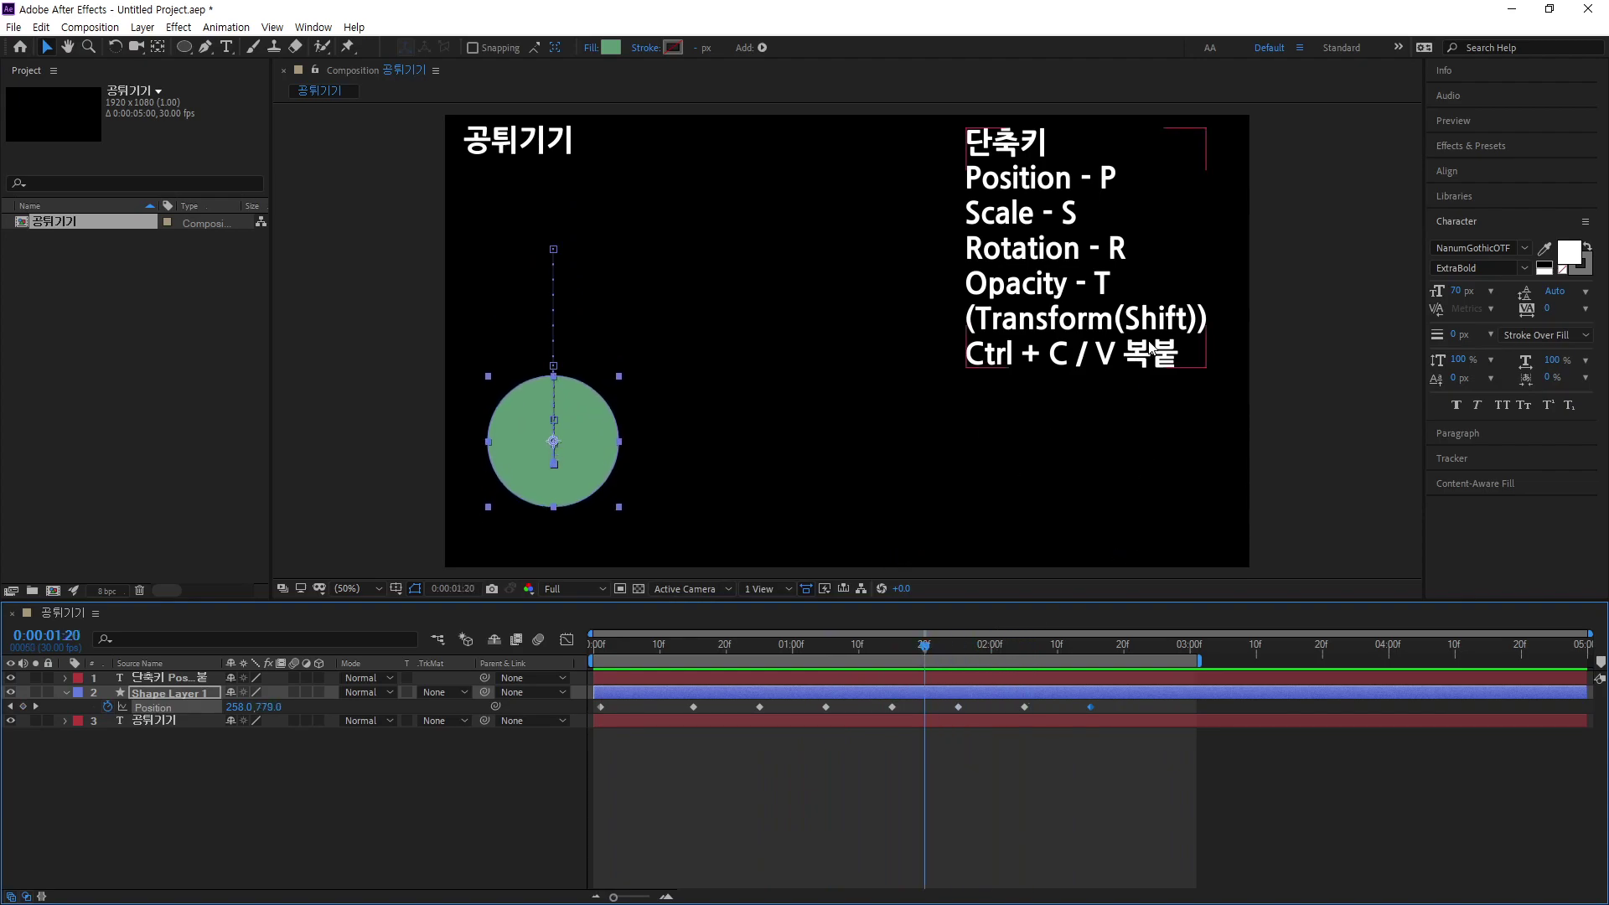
# Step: Add "Graph Editor" to the end of the shortcut note, separated from "Ctrl + C / V 복붙" by a blank line
pyautogui.click(1135, 350)
pyautogui.doubleClick(1165, 352)
pyautogui.tripleClick(1177, 350)
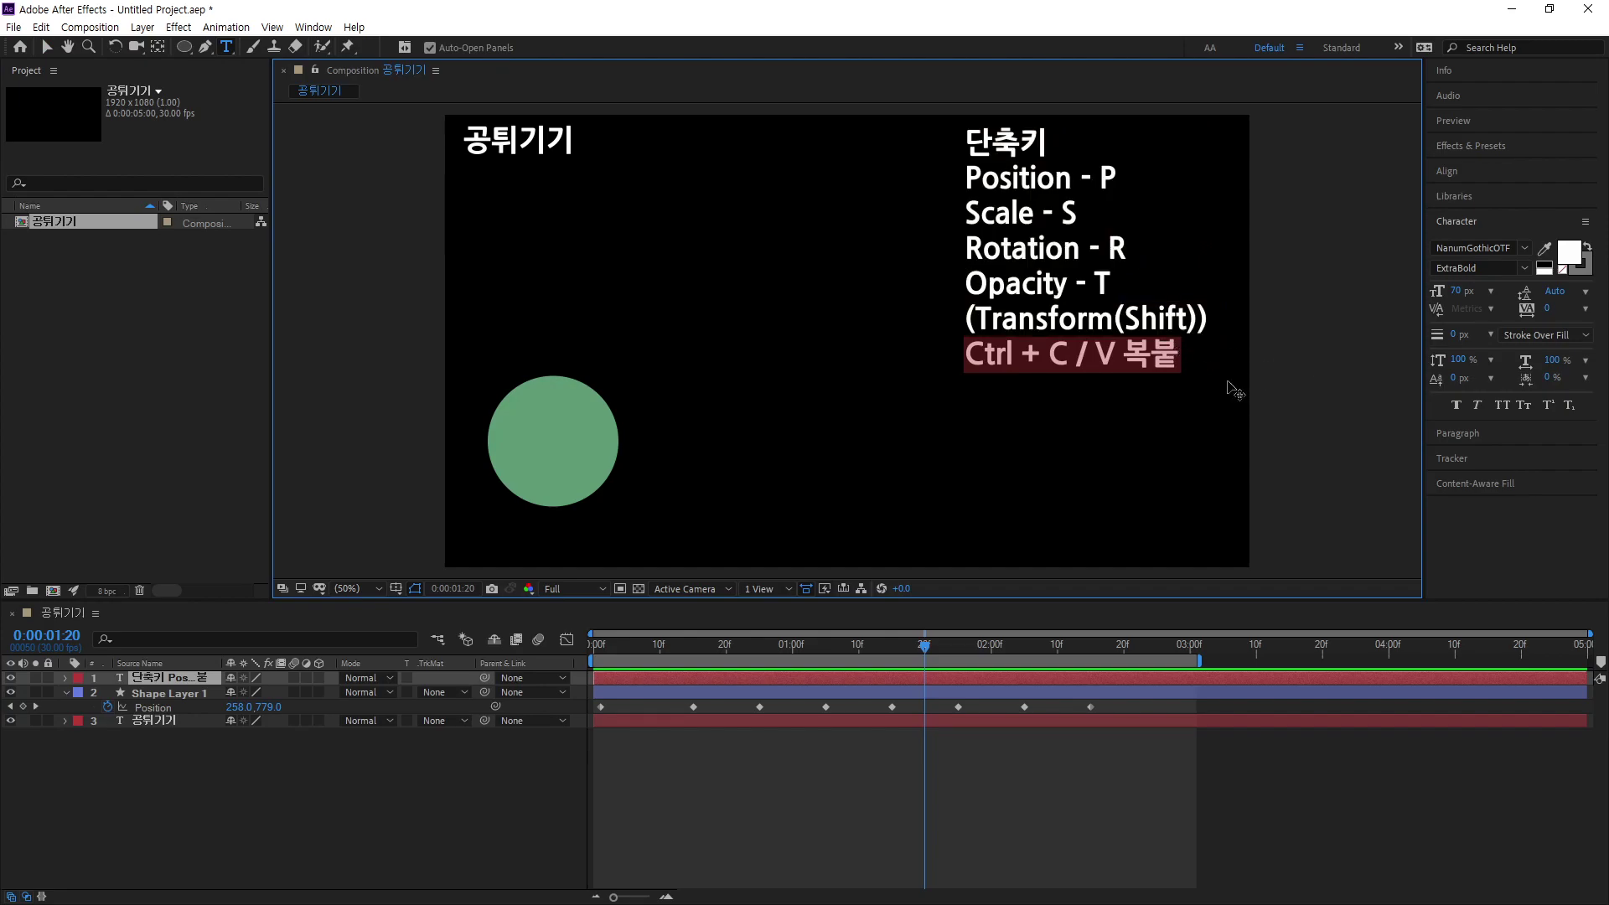
pyautogui.press('Right')
pyautogui.press('Return')
pyautogui.write('Graph Editor')
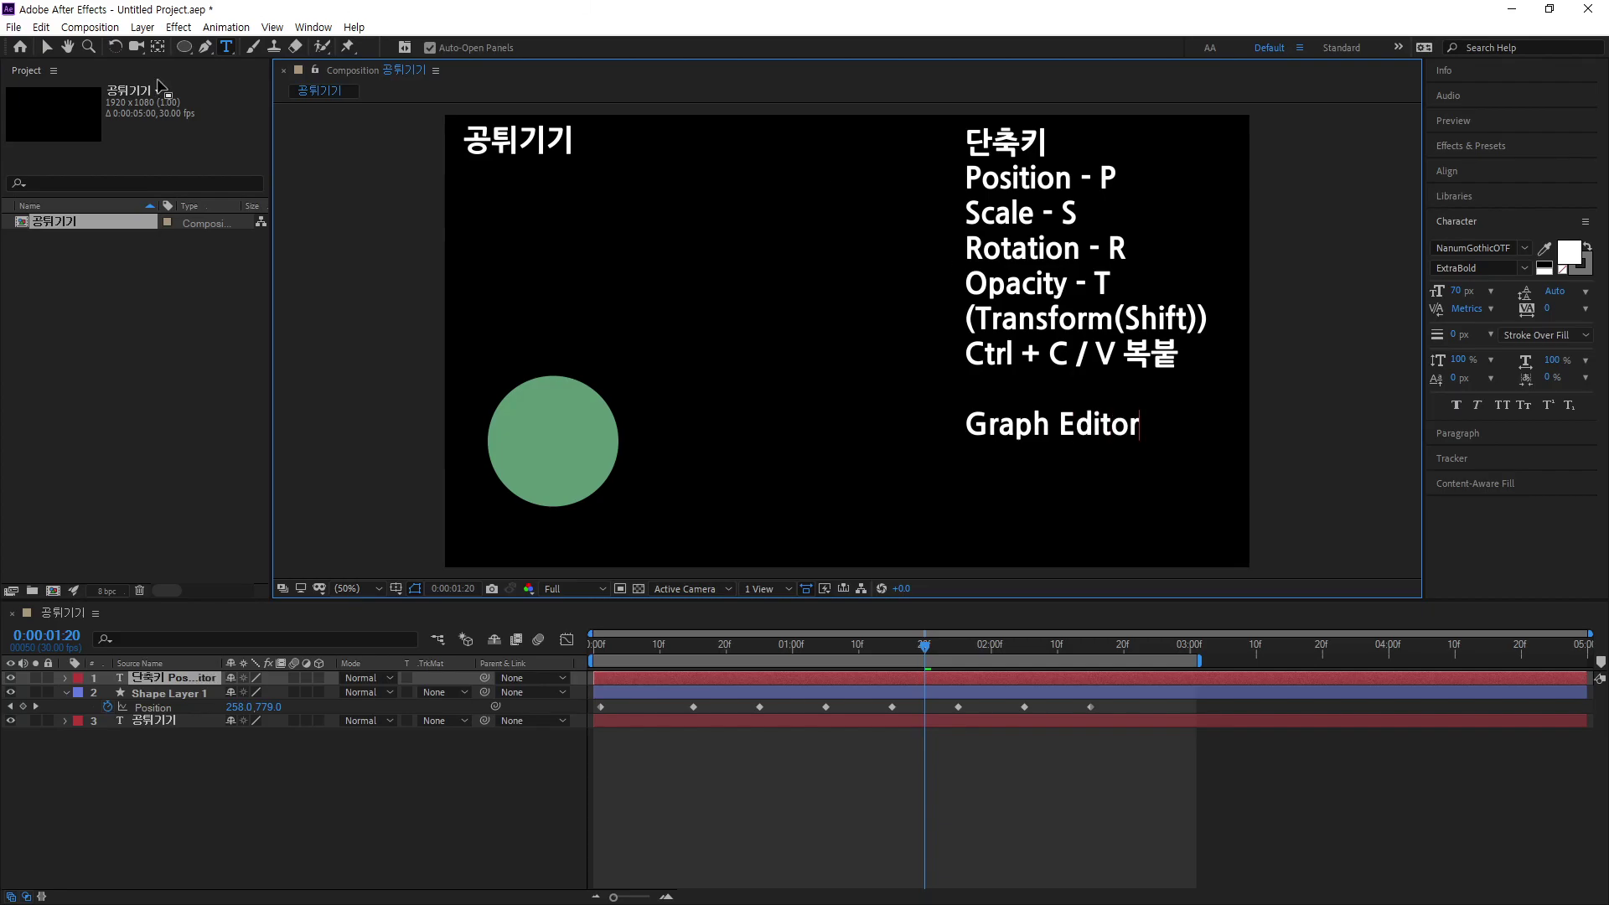
pyautogui.click(47, 47)
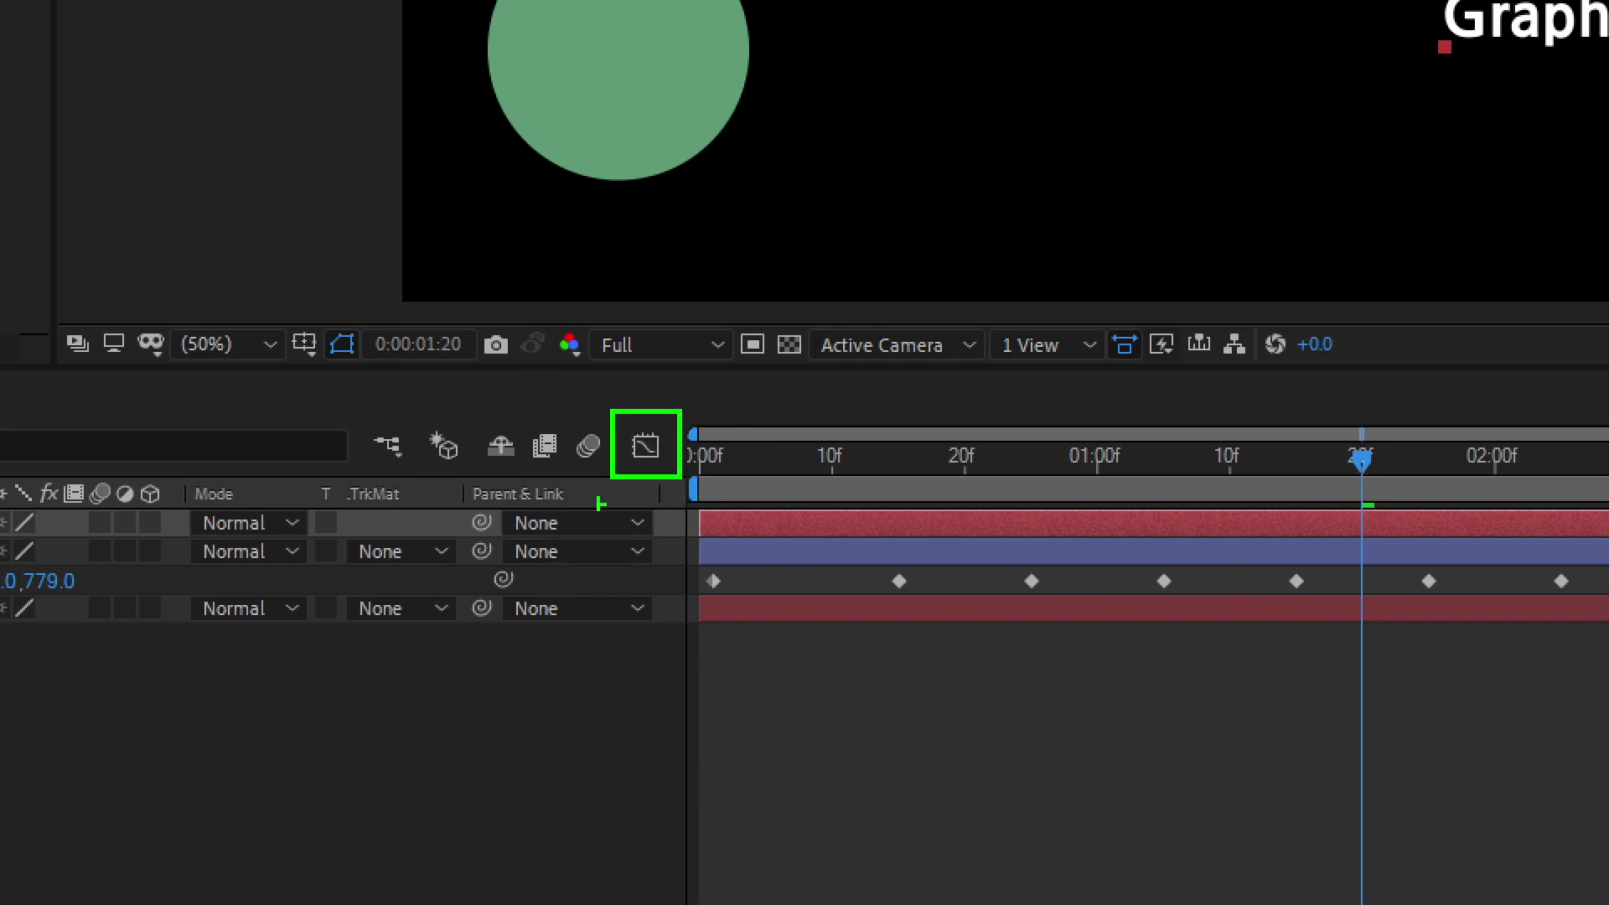
# Step: Open the Graph Editor and display the Position graph of the circle's shape layer
pyautogui.moveTo(1190, 666)
pyautogui.mouseDown()
pyautogui.moveTo(1024, 700)
pyautogui.moveTo(912, 621)
pyautogui.moveTo(916, 544)
pyautogui.moveTo(976, 511)
pyautogui.moveTo(1165, 508)
pyautogui.moveTo(1201, 611)
pyautogui.moveTo(1170, 675)
pyautogui.mouseUp()
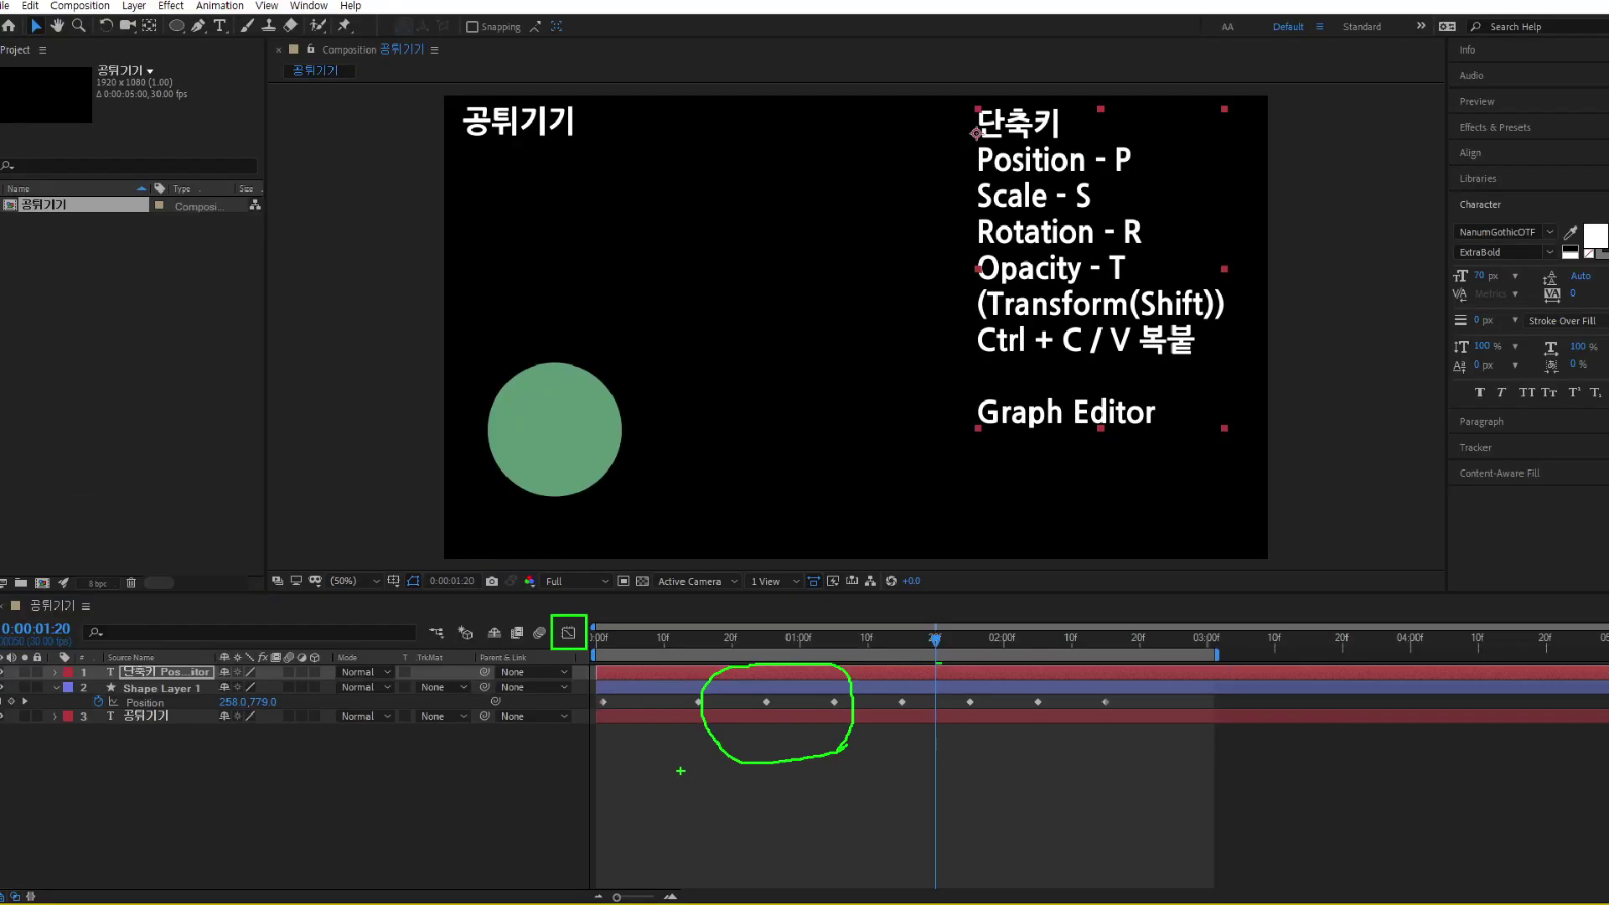
pyautogui.click(645, 446)
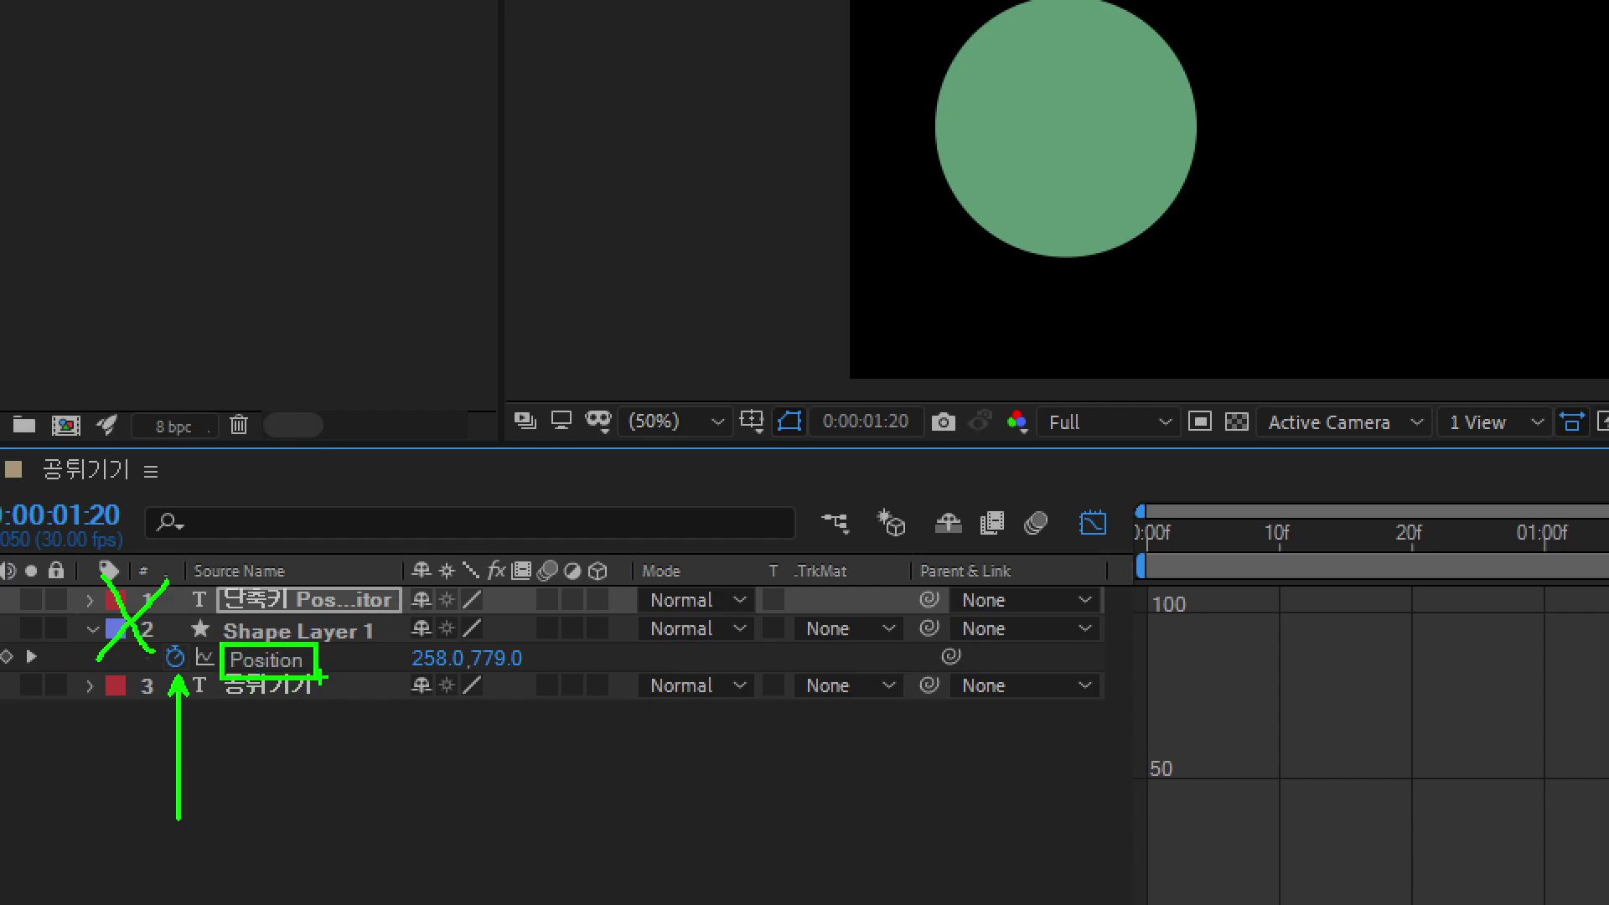
pyautogui.press('Escape')
pyautogui.click(159, 709)
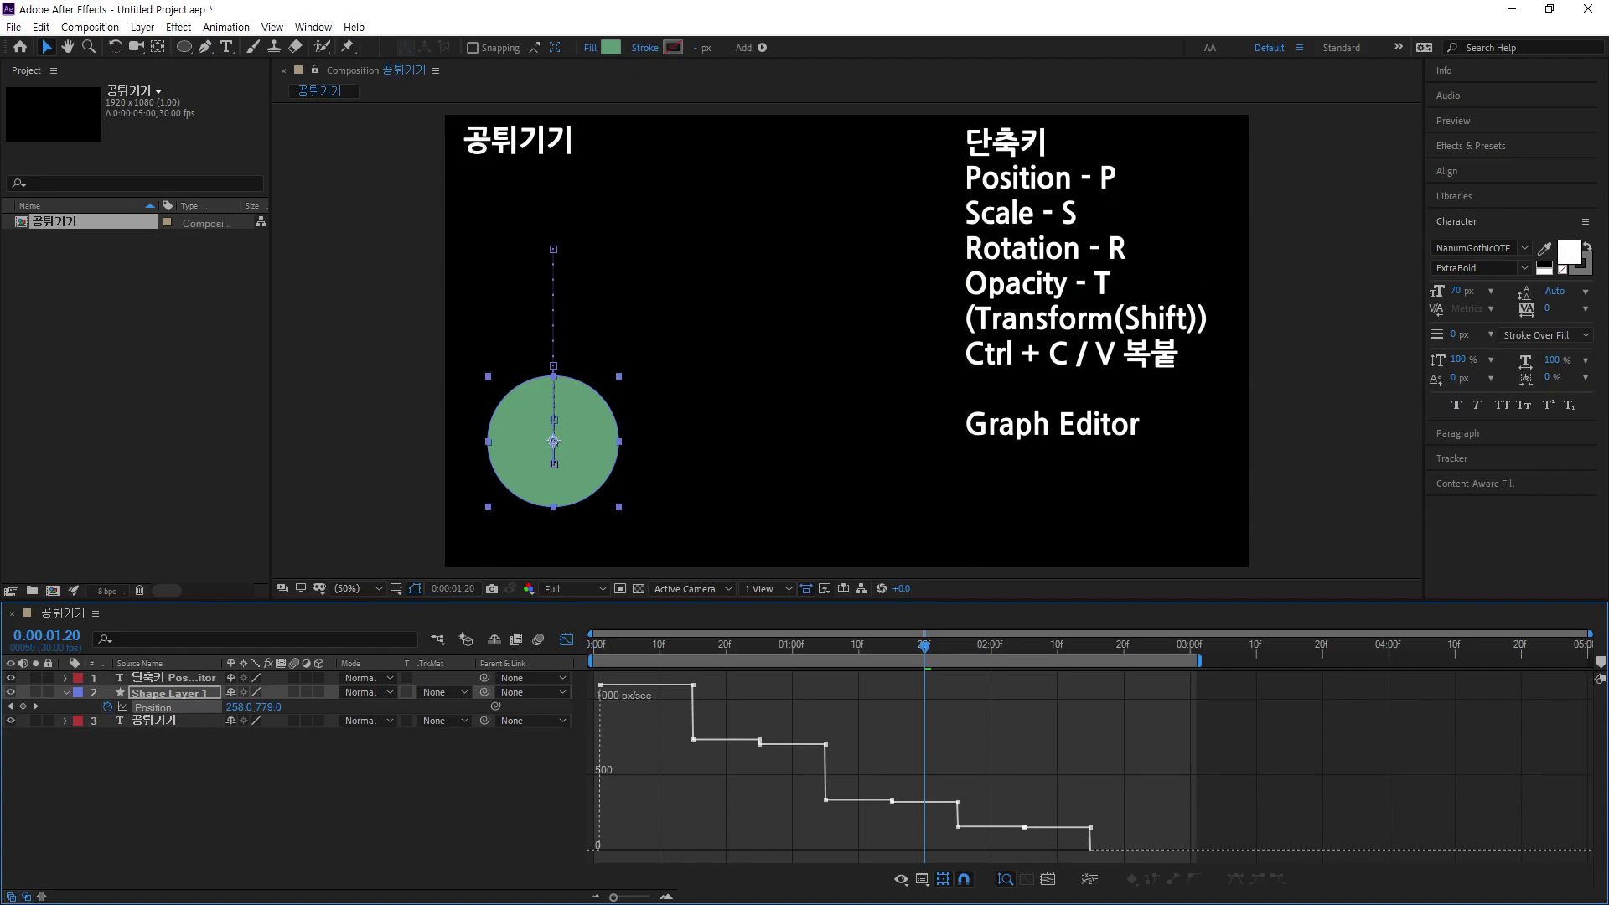
# Step: Switch the Position graph to Edit Value Graph and separate its dimensions into X Position and Y Position
pyautogui.click(922, 879)
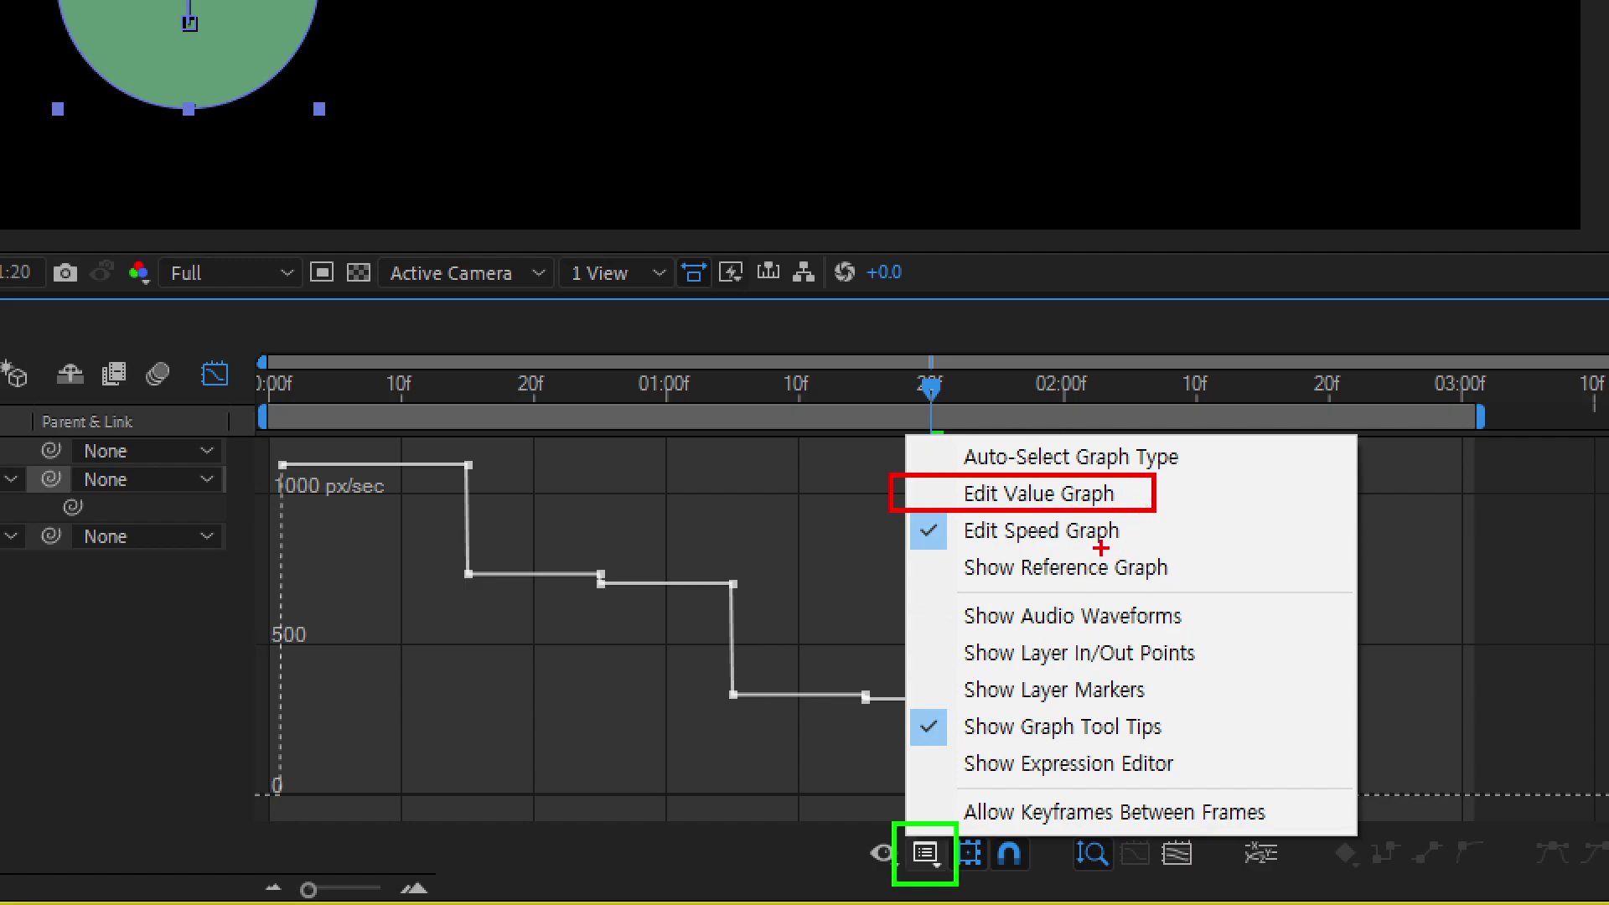
pyautogui.press('Escape')
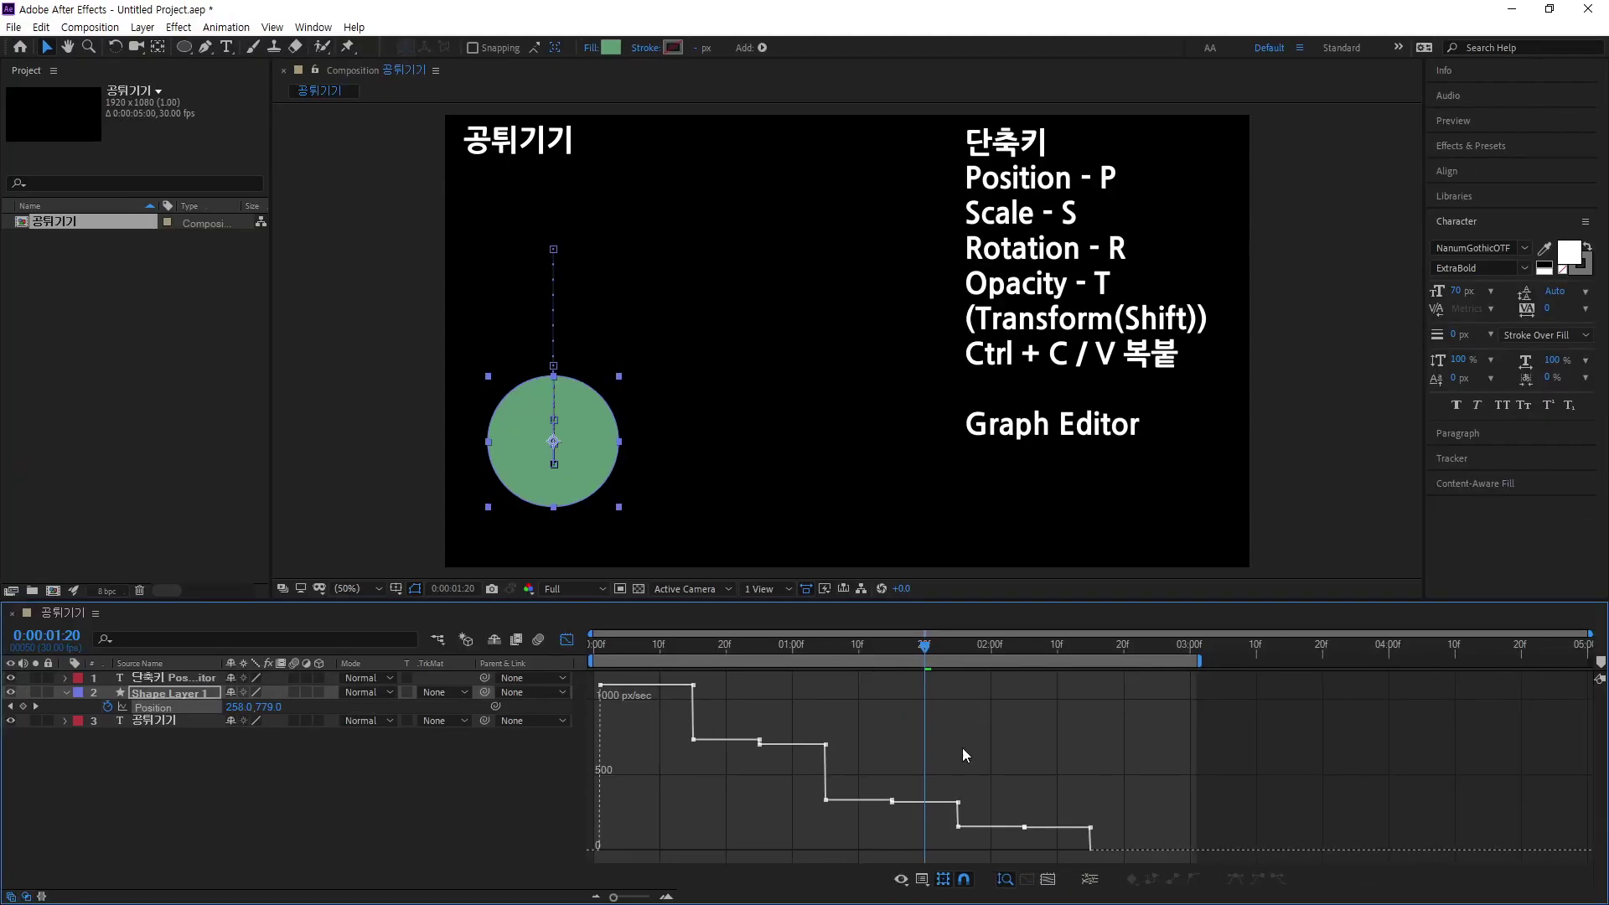
pyautogui.click(922, 878)
pyautogui.click(972, 701)
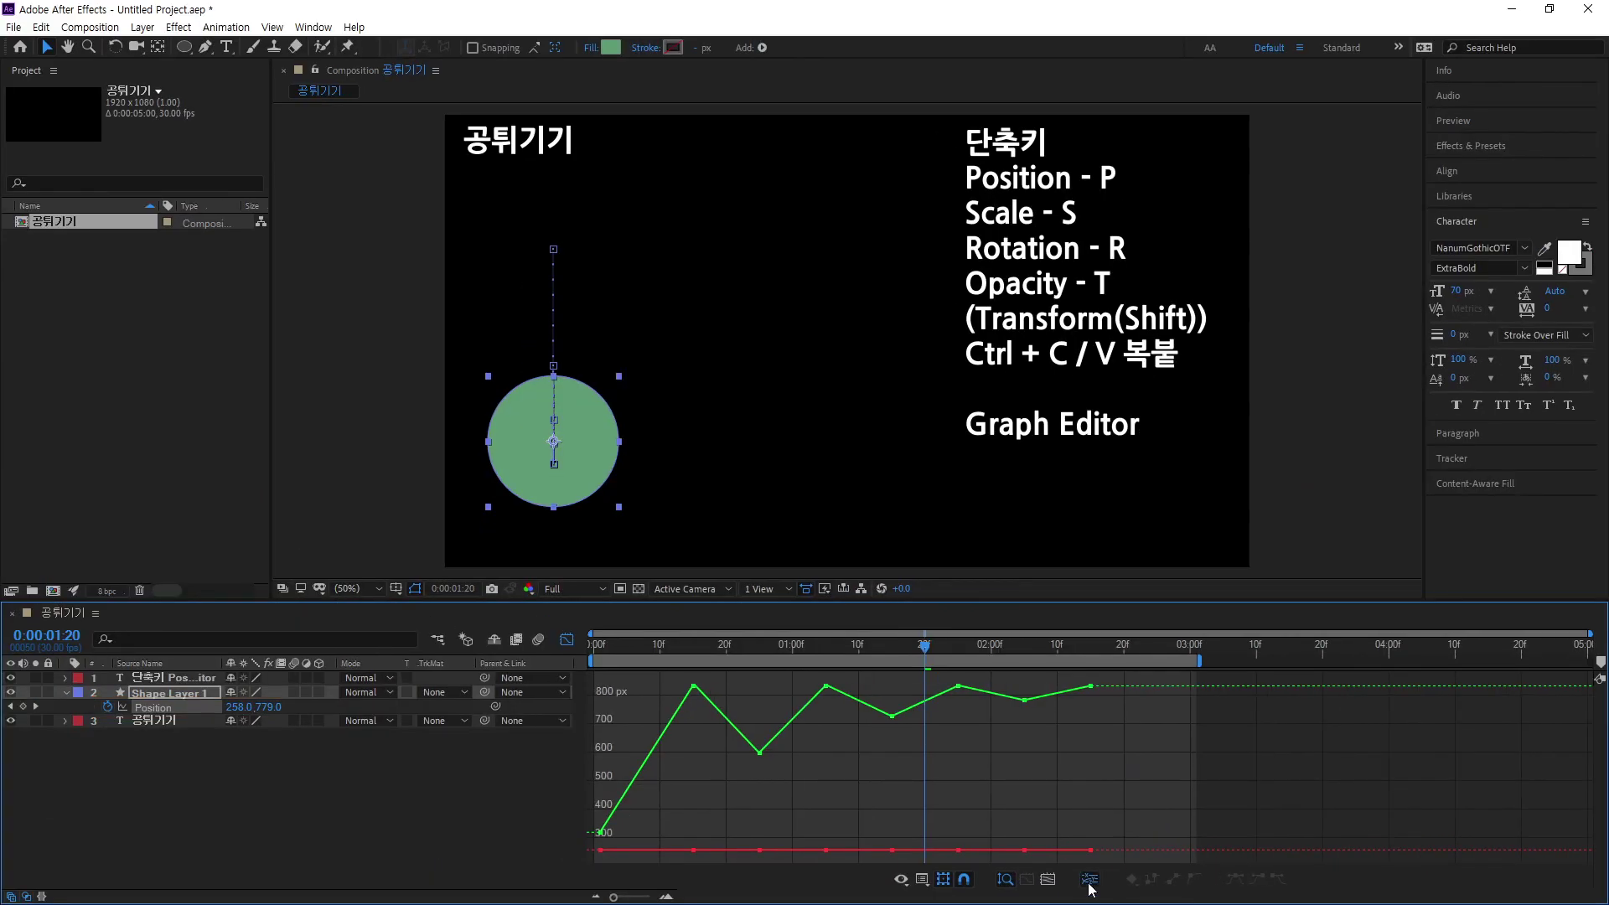
pyautogui.click(1088, 882)
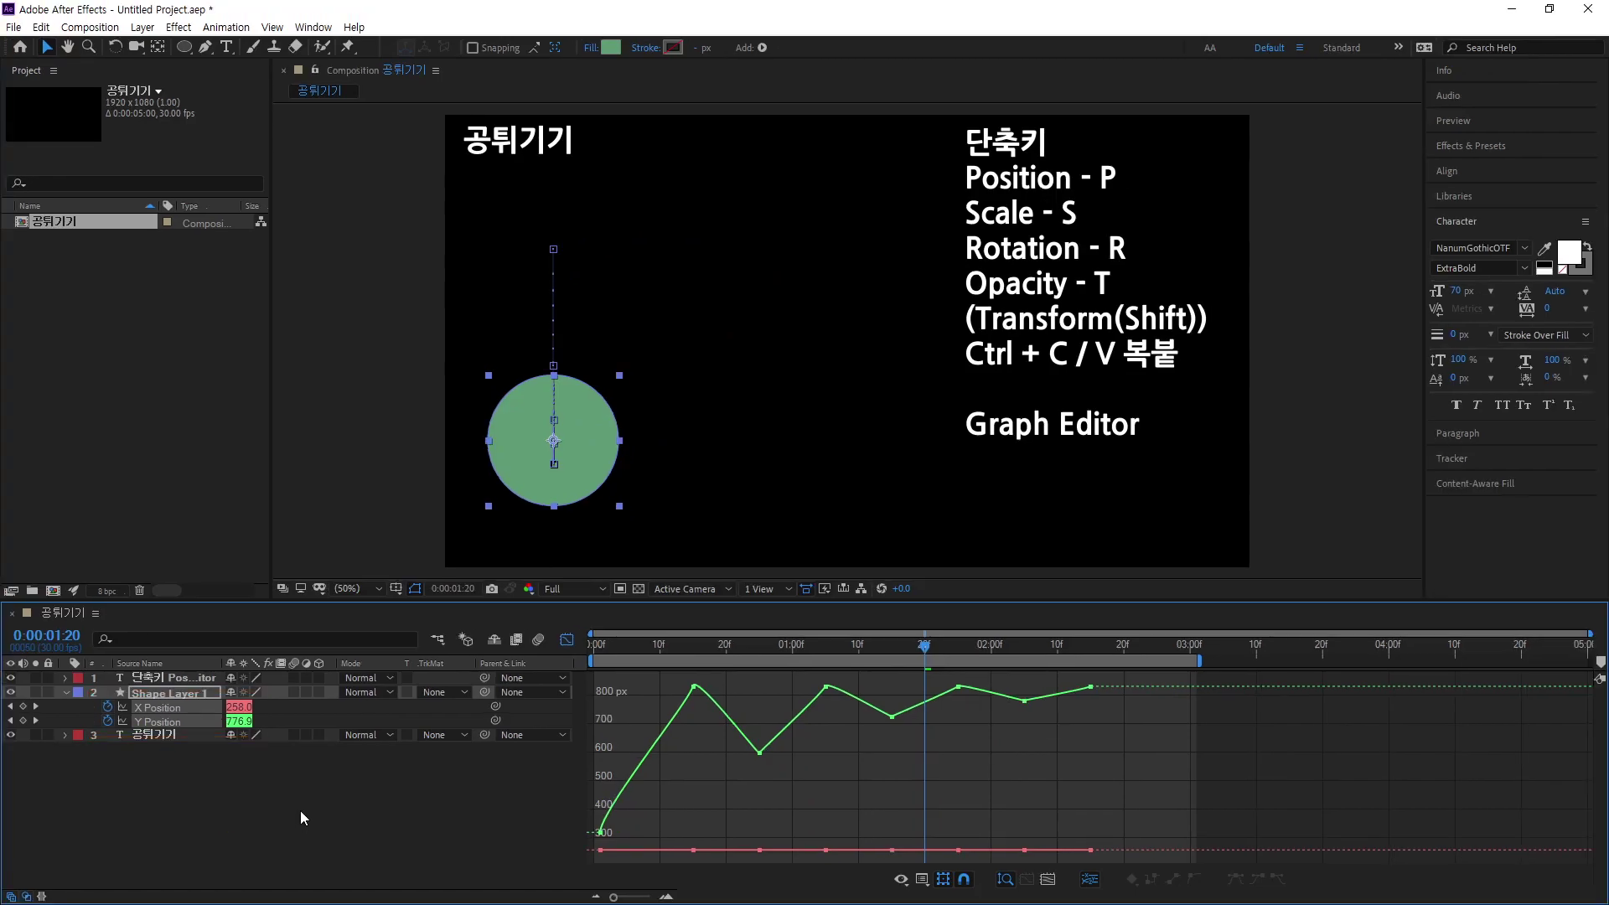
# Step: Show the circle's X Position graph on its own and move the current time to 0:00:01:10
pyautogui.click(571, 829)
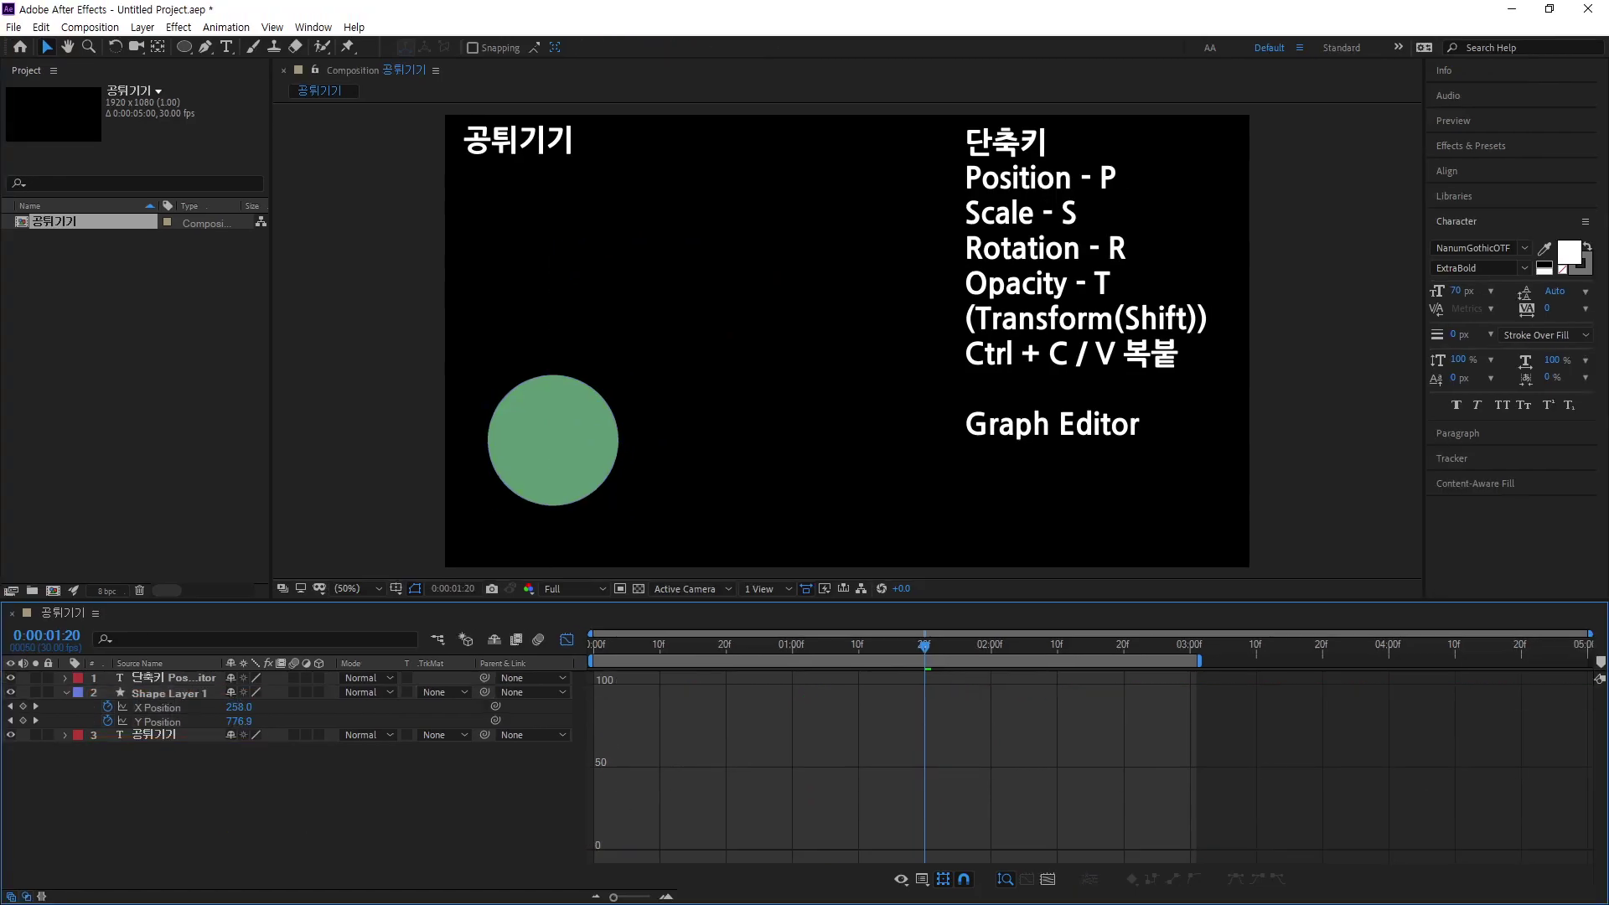
pyautogui.click(158, 706)
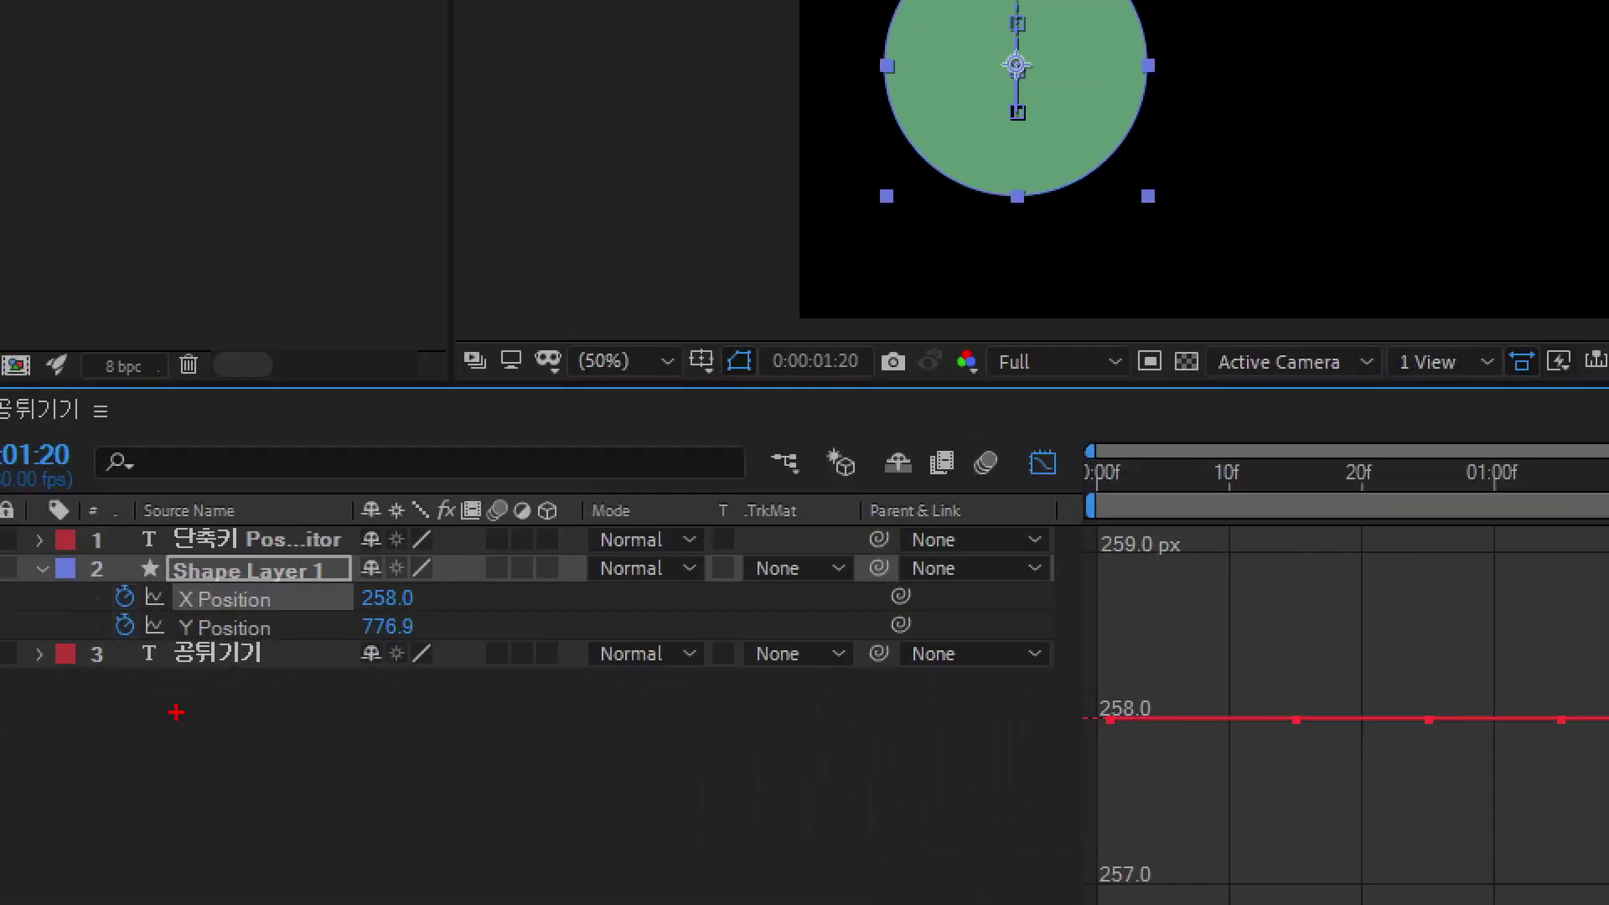
pyautogui.moveTo(156, 576); pyautogui.dragTo(300, 619)
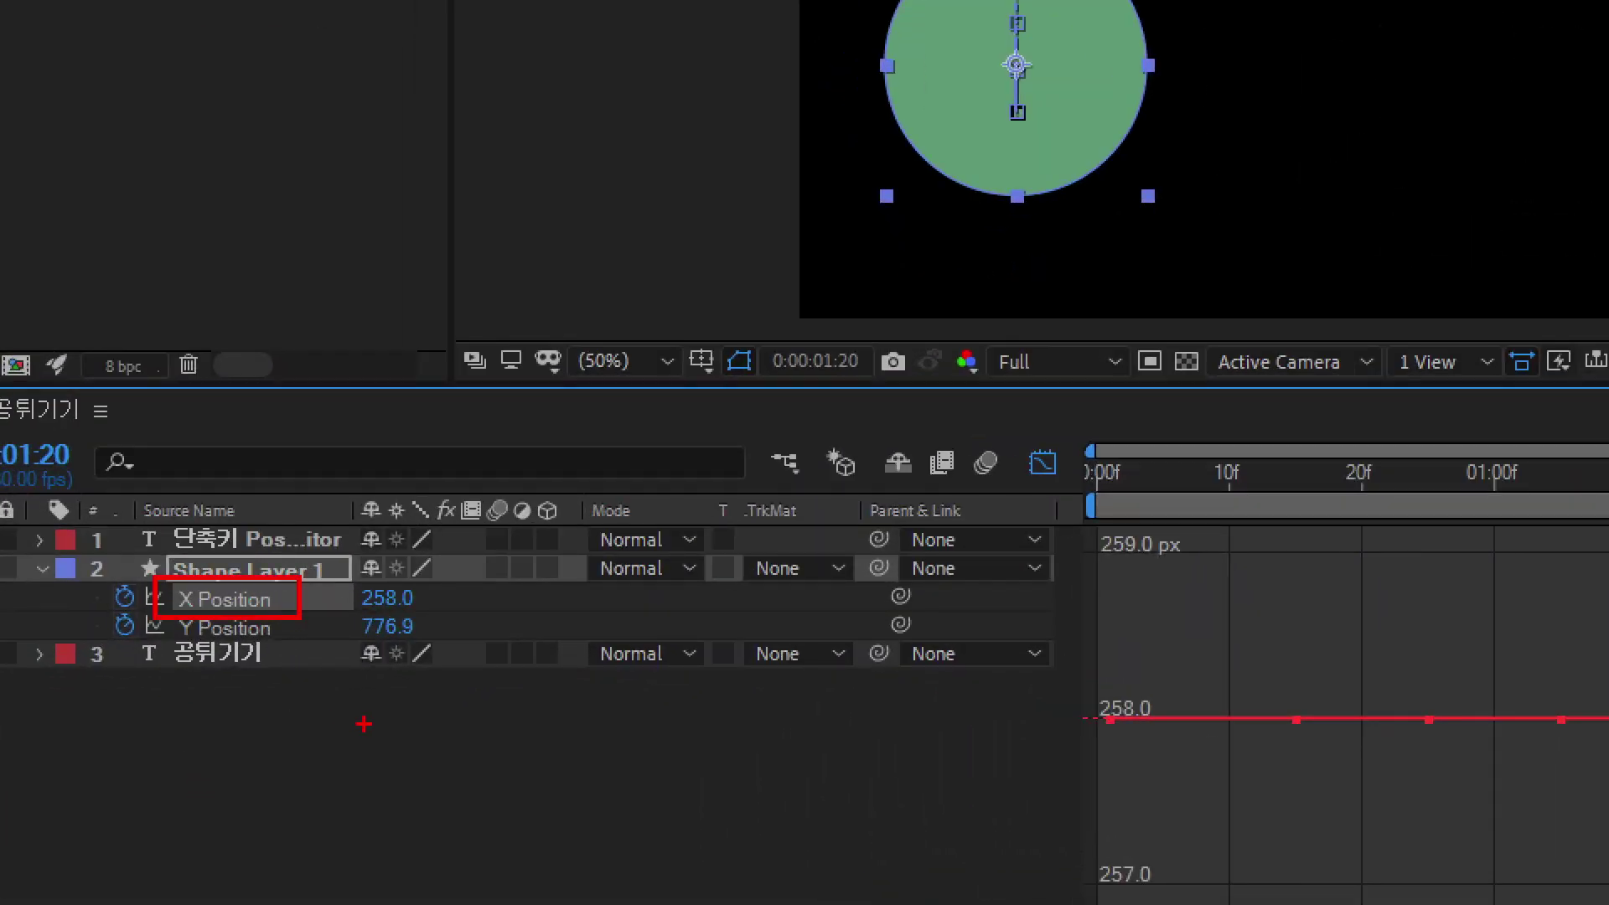
pyautogui.moveTo(431, 776); pyautogui.dragTo(528, 862)
pyautogui.moveTo(553, 790)
pyautogui.mouseDown()
pyautogui.moveTo(589, 798)
pyautogui.moveTo(609, 769)
pyautogui.mouseUp()
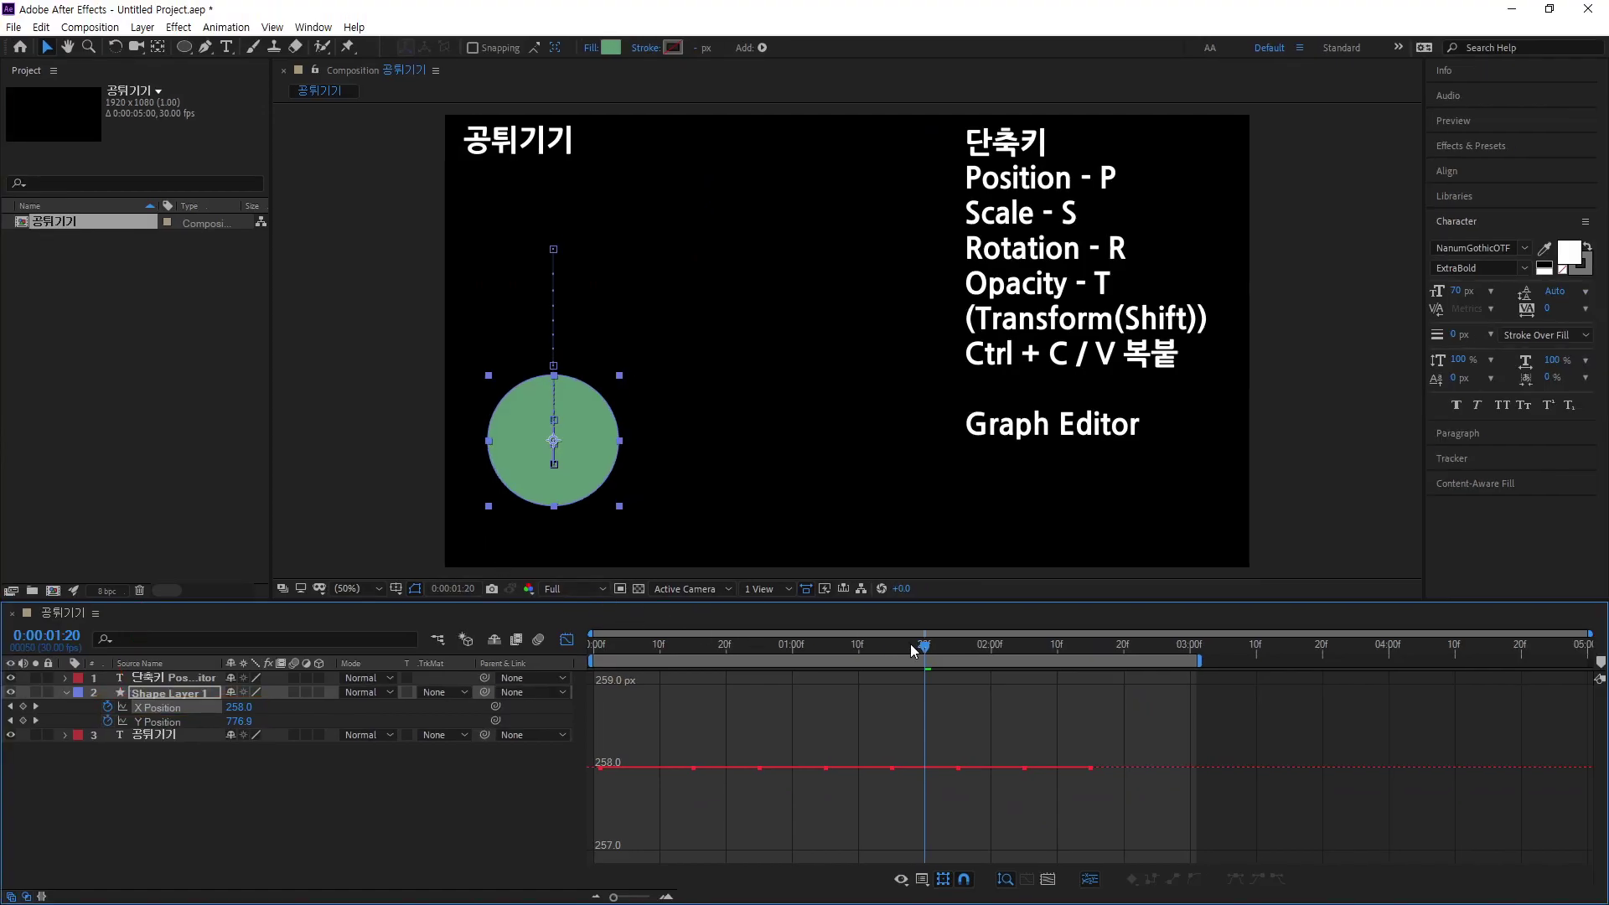
pyautogui.moveTo(914, 650); pyautogui.dragTo(859, 670)
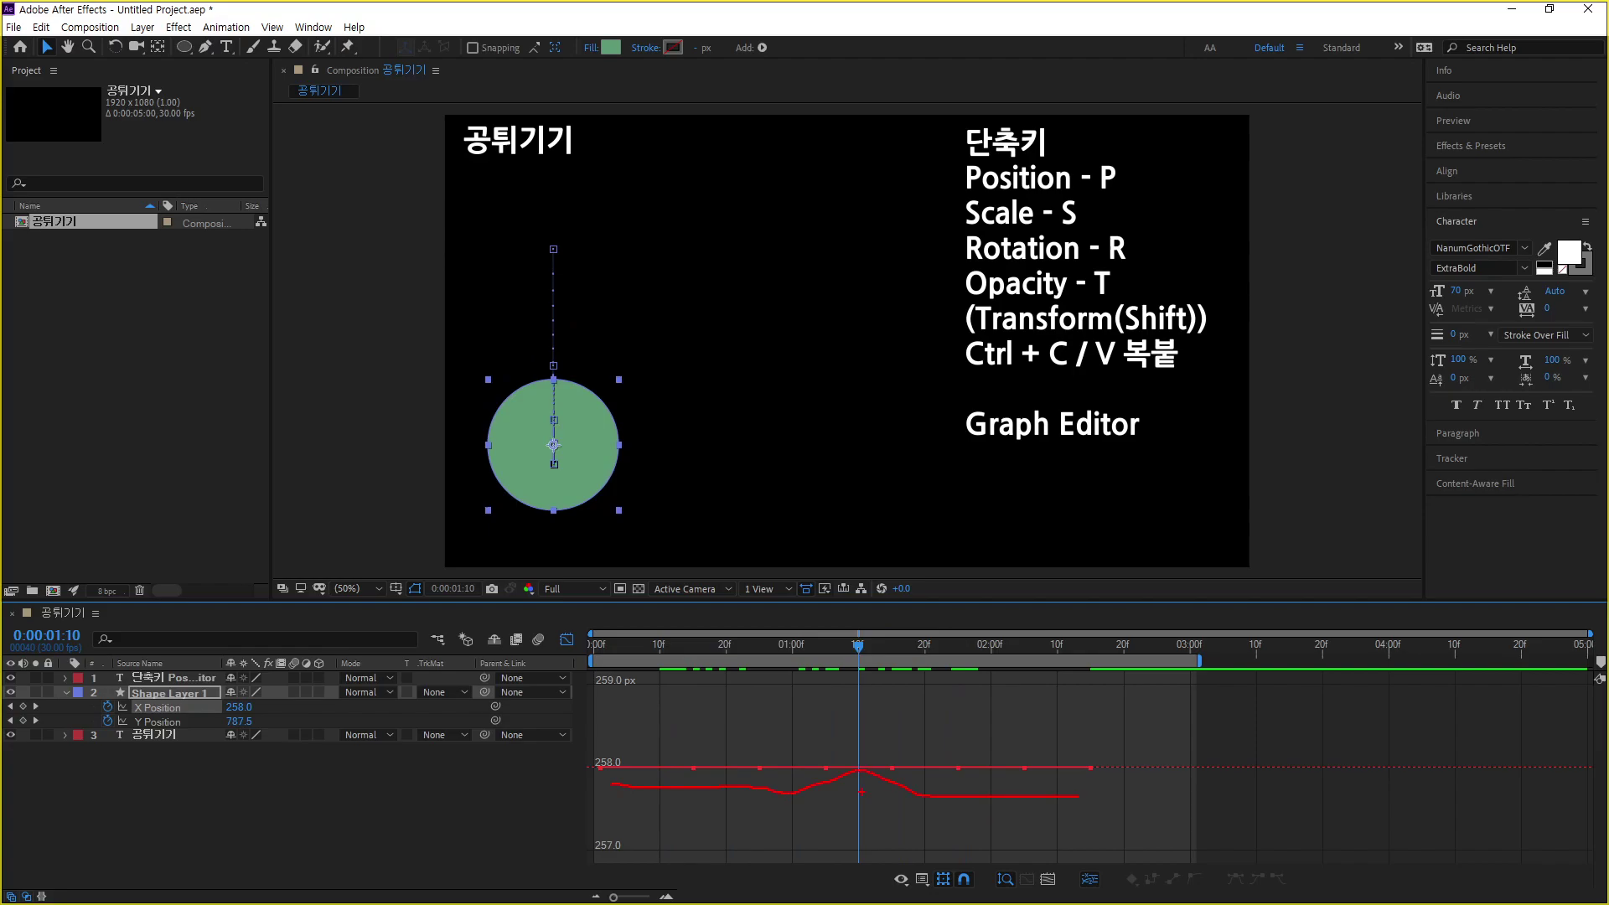
pyautogui.press('Escape')
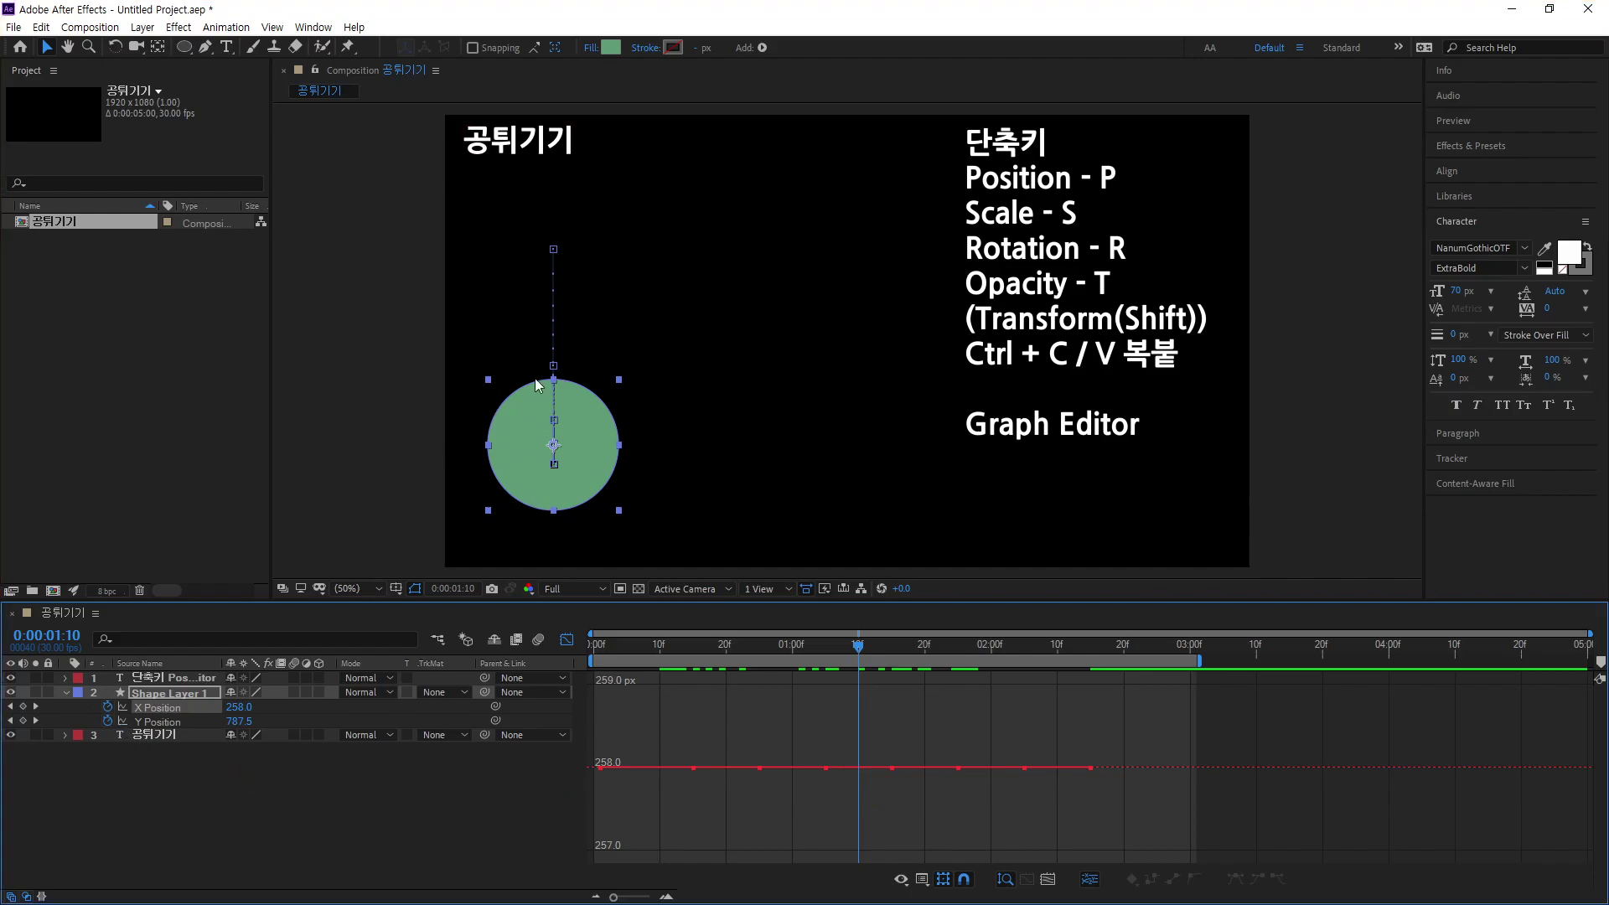
# Step: Try raising the X Position keyframe near 0:00:00:25 in the value graph and shifting it slightly earlier
pyautogui.click(107, 707)
pyautogui.hotkey('ctrl', 'z')
pyautogui.moveTo(763, 769)
pyautogui.moveTo(762, 769); pyautogui.dragTo(747, 2)
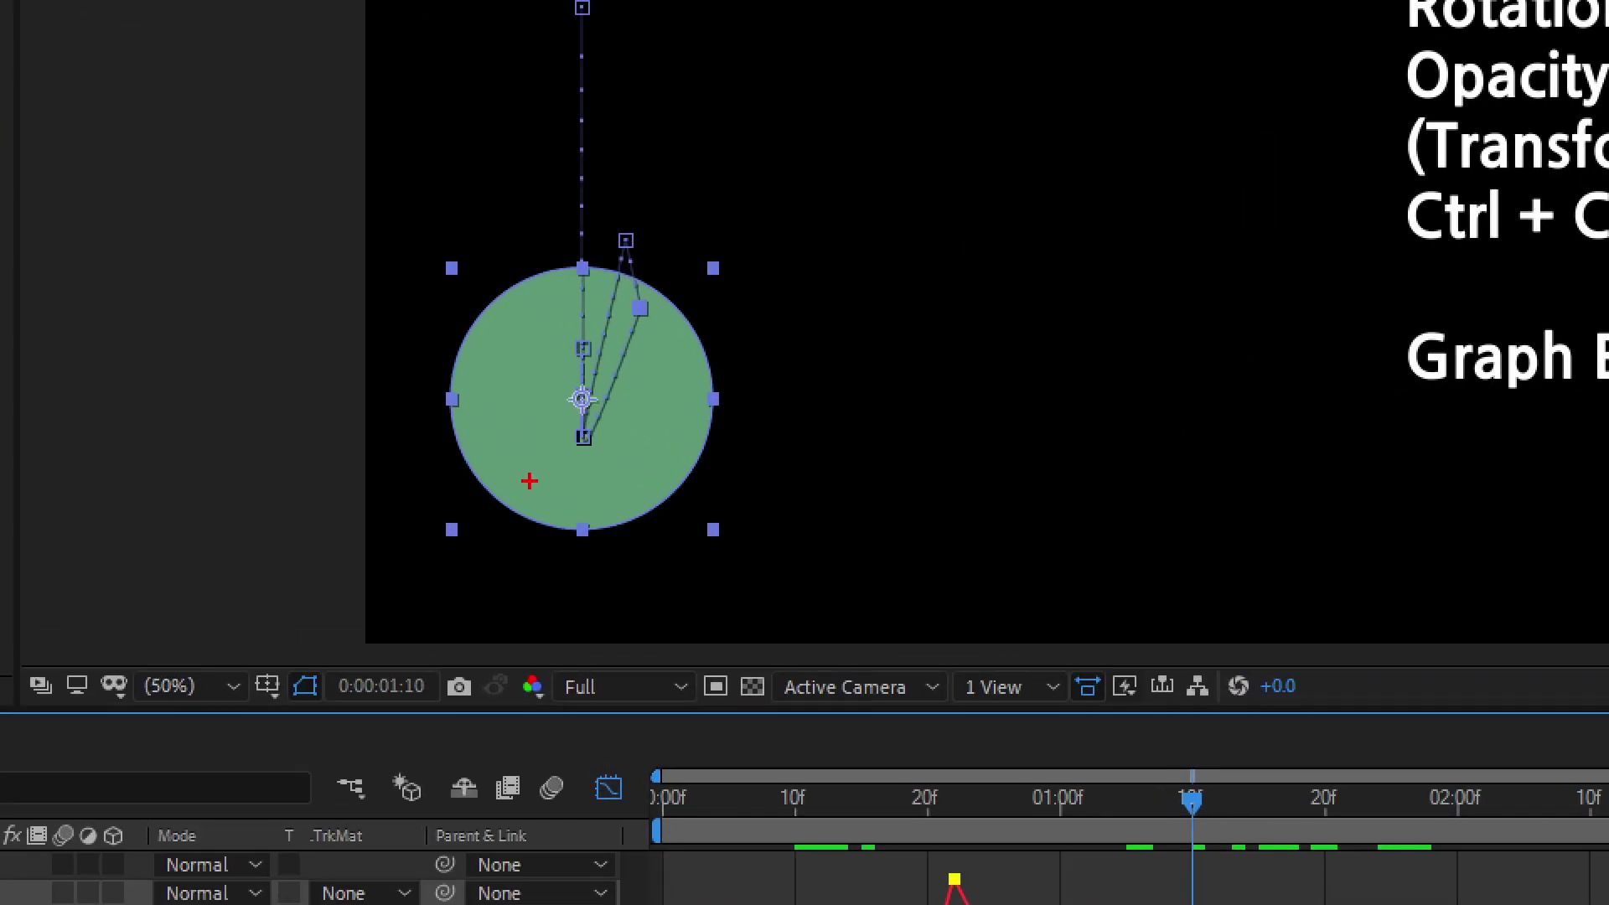
pyautogui.moveTo(609, 478)
pyautogui.mouseDown()
pyautogui.moveTo(575, 484)
pyautogui.moveTo(574, 329)
pyautogui.moveTo(636, 438)
pyautogui.mouseUp()
pyautogui.moveTo(748, 385); pyautogui.dragTo(749, 410)
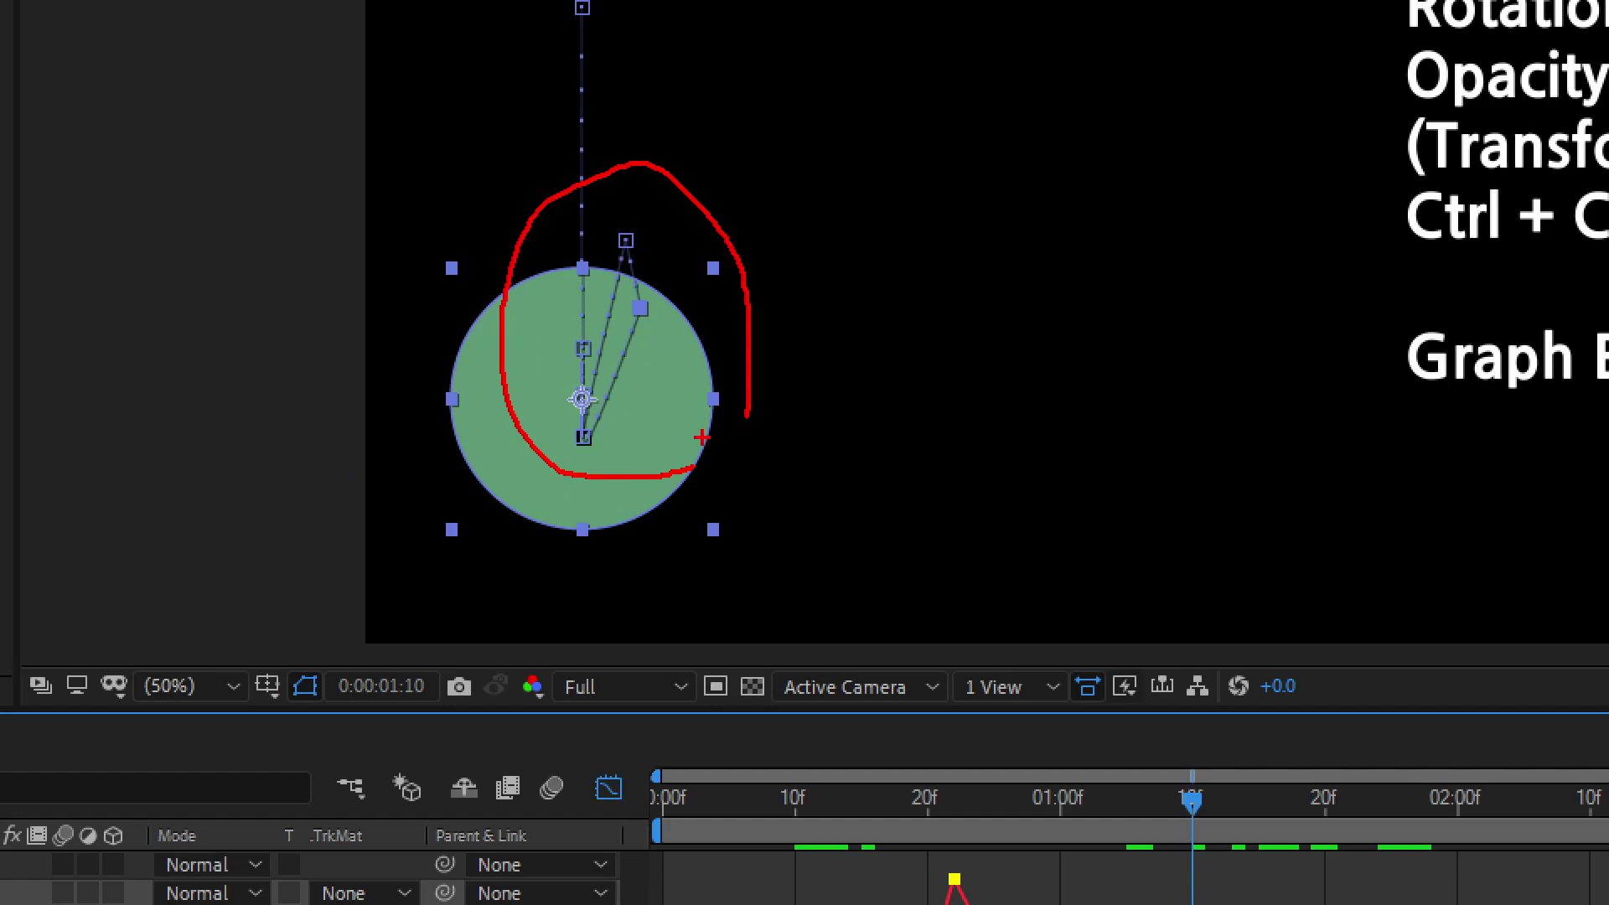
pyautogui.press('Escape')
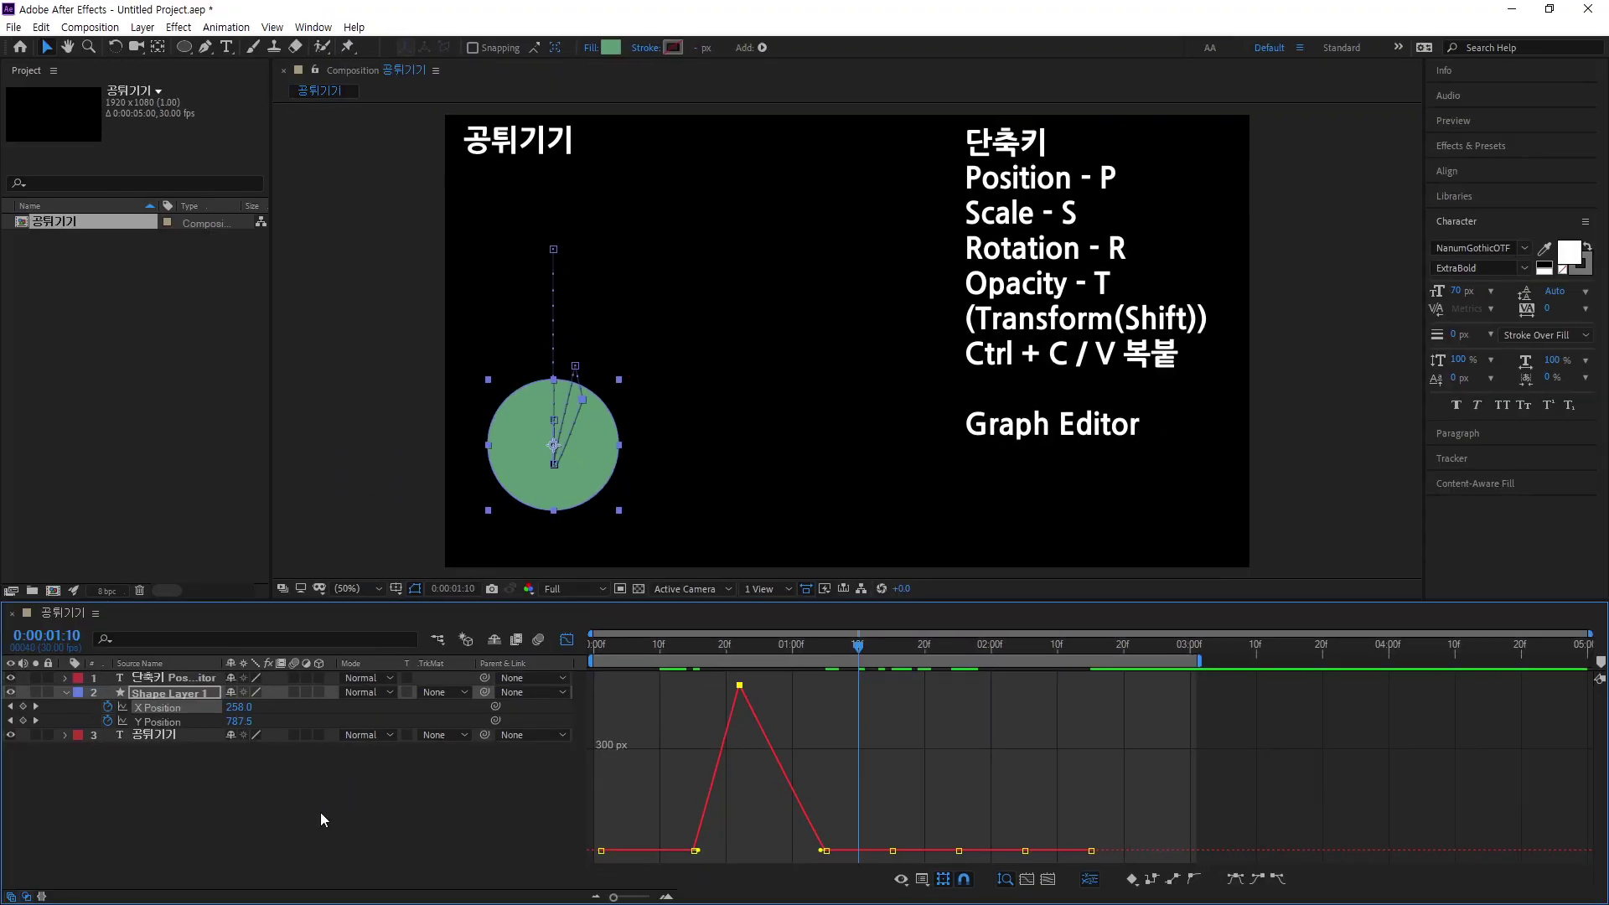
# Step: Remove all X Position keyframes from the circle and select all of its Y Position keyframes
pyautogui.click(107, 708)
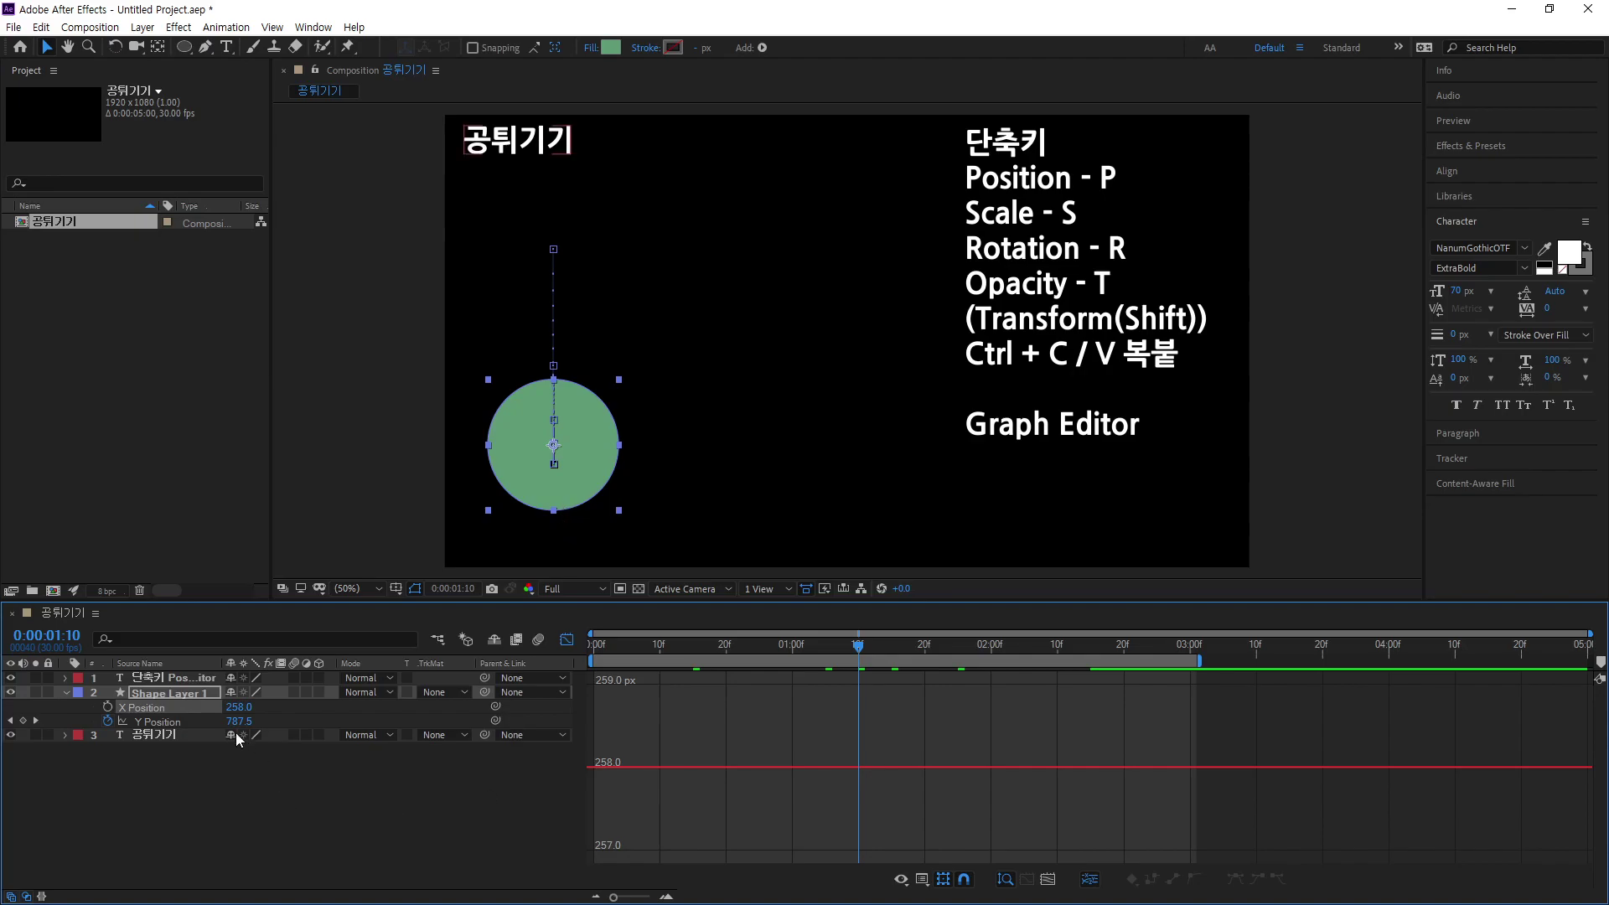
pyautogui.click(169, 723)
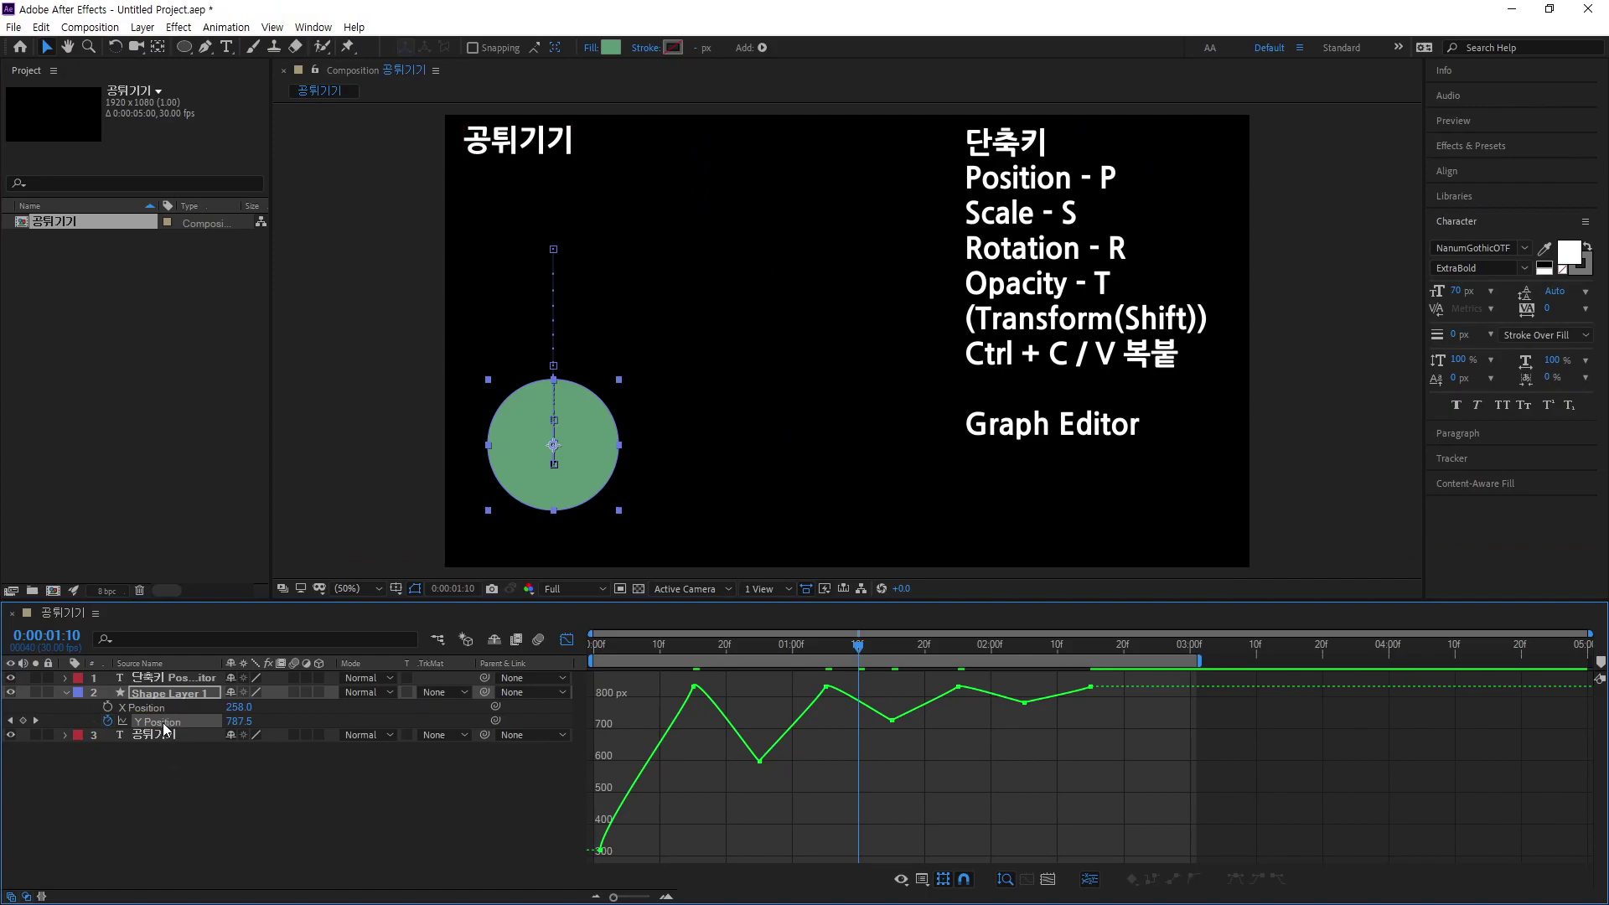
pyautogui.click(164, 724)
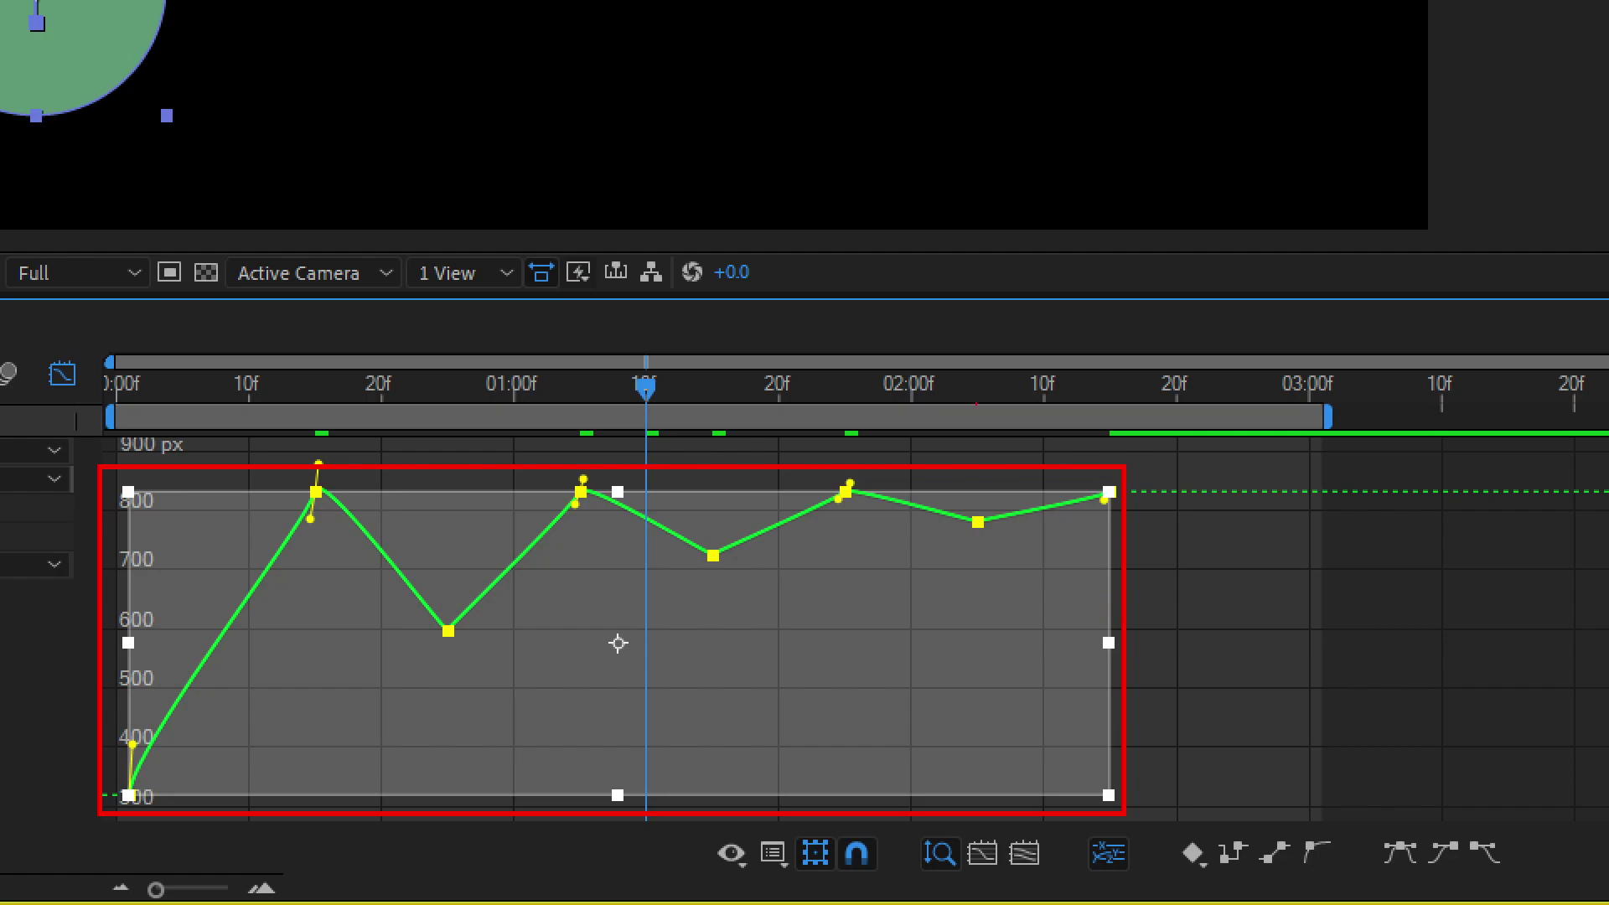
pyautogui.moveTo(587, 178); pyautogui.dragTo(585, 96)
pyautogui.write('easy ease')
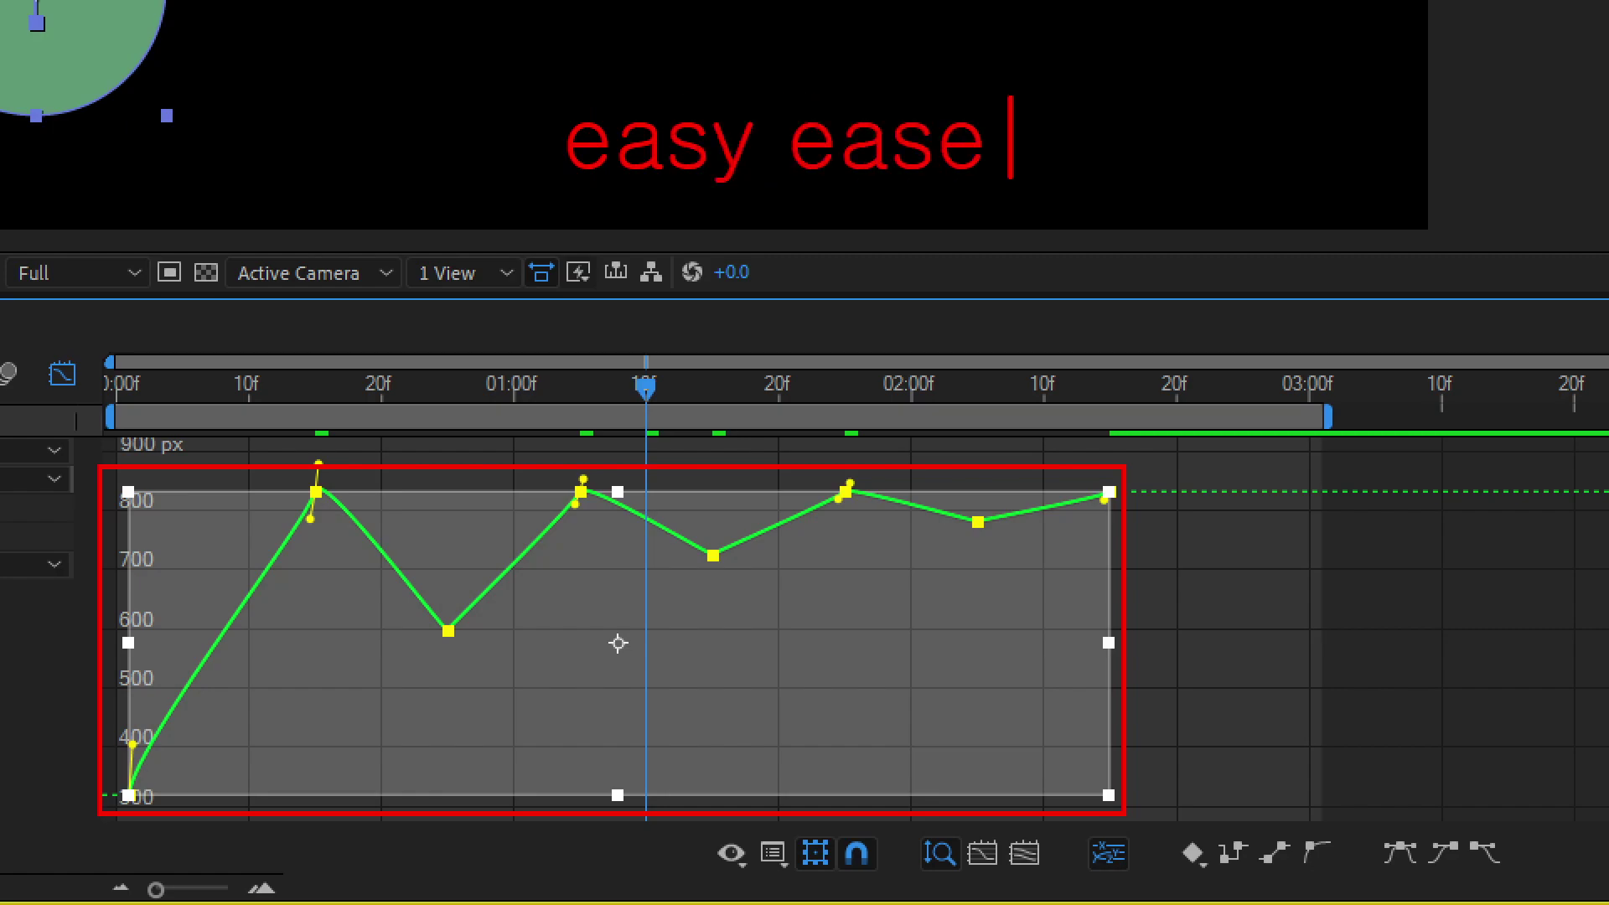
pyautogui.press('Escape')
pyautogui.moveTo(1145, 176); pyautogui.dragTo(1014, 74)
pyautogui.moveTo(1336, 52)
pyautogui.mouseDown()
pyautogui.moveTo(1110, 225)
pyautogui.moveTo(1061, 132)
pyautogui.moveTo(1176, 111)
pyautogui.moveTo(1230, 152)
pyautogui.moveTo(1237, 227)
pyautogui.mouseUp()
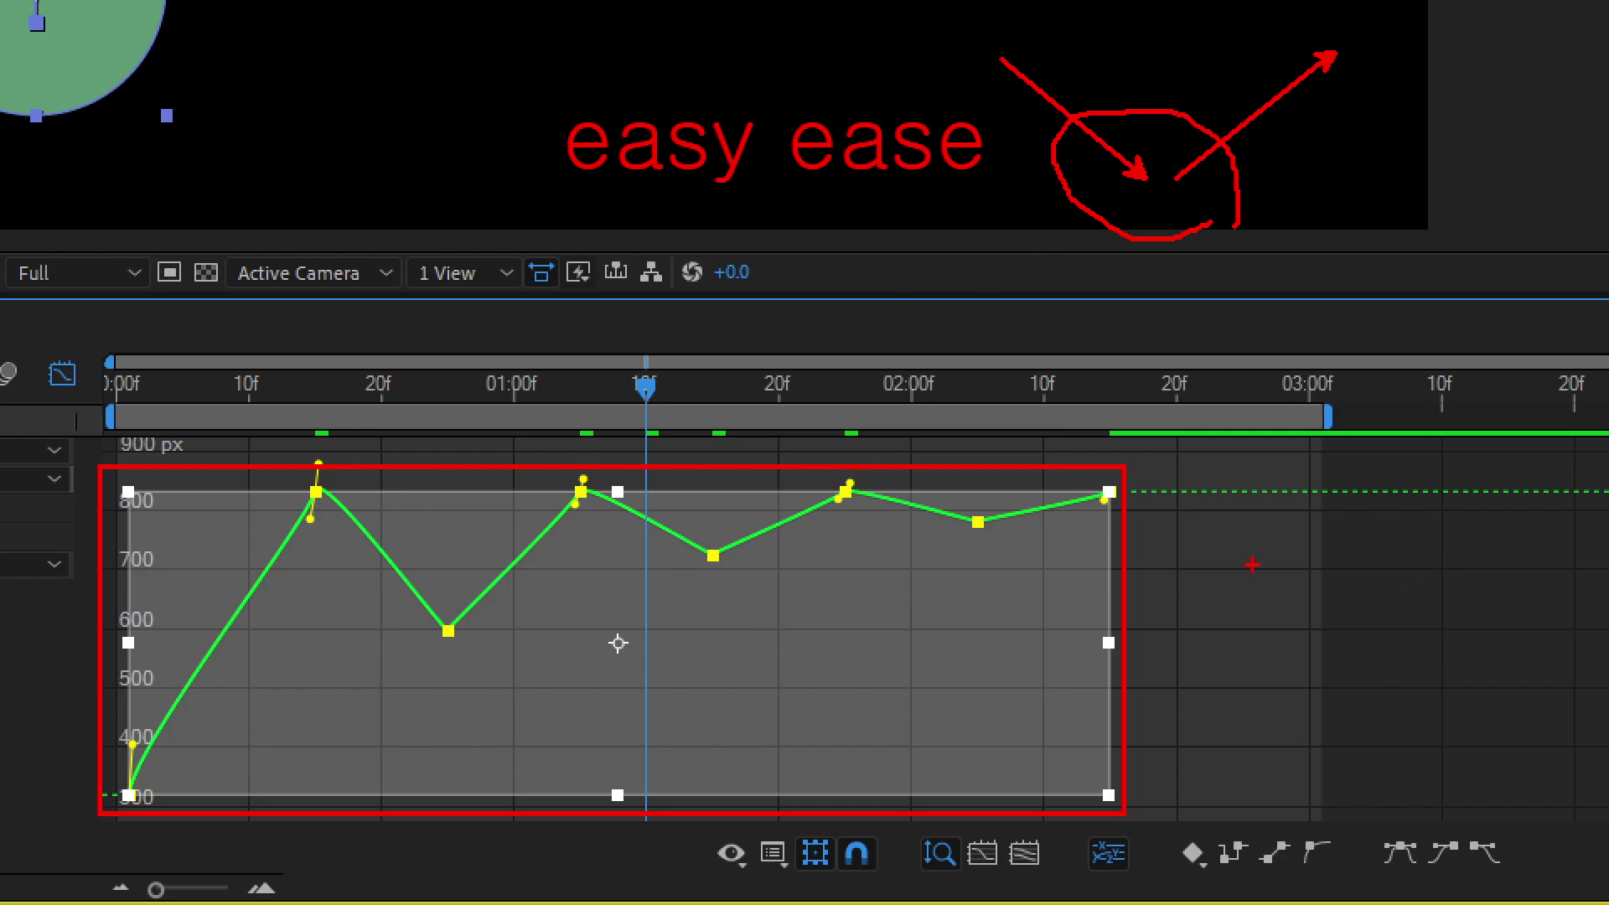
pyautogui.moveTo(1361, 822); pyautogui.dragTo(1520, 882)
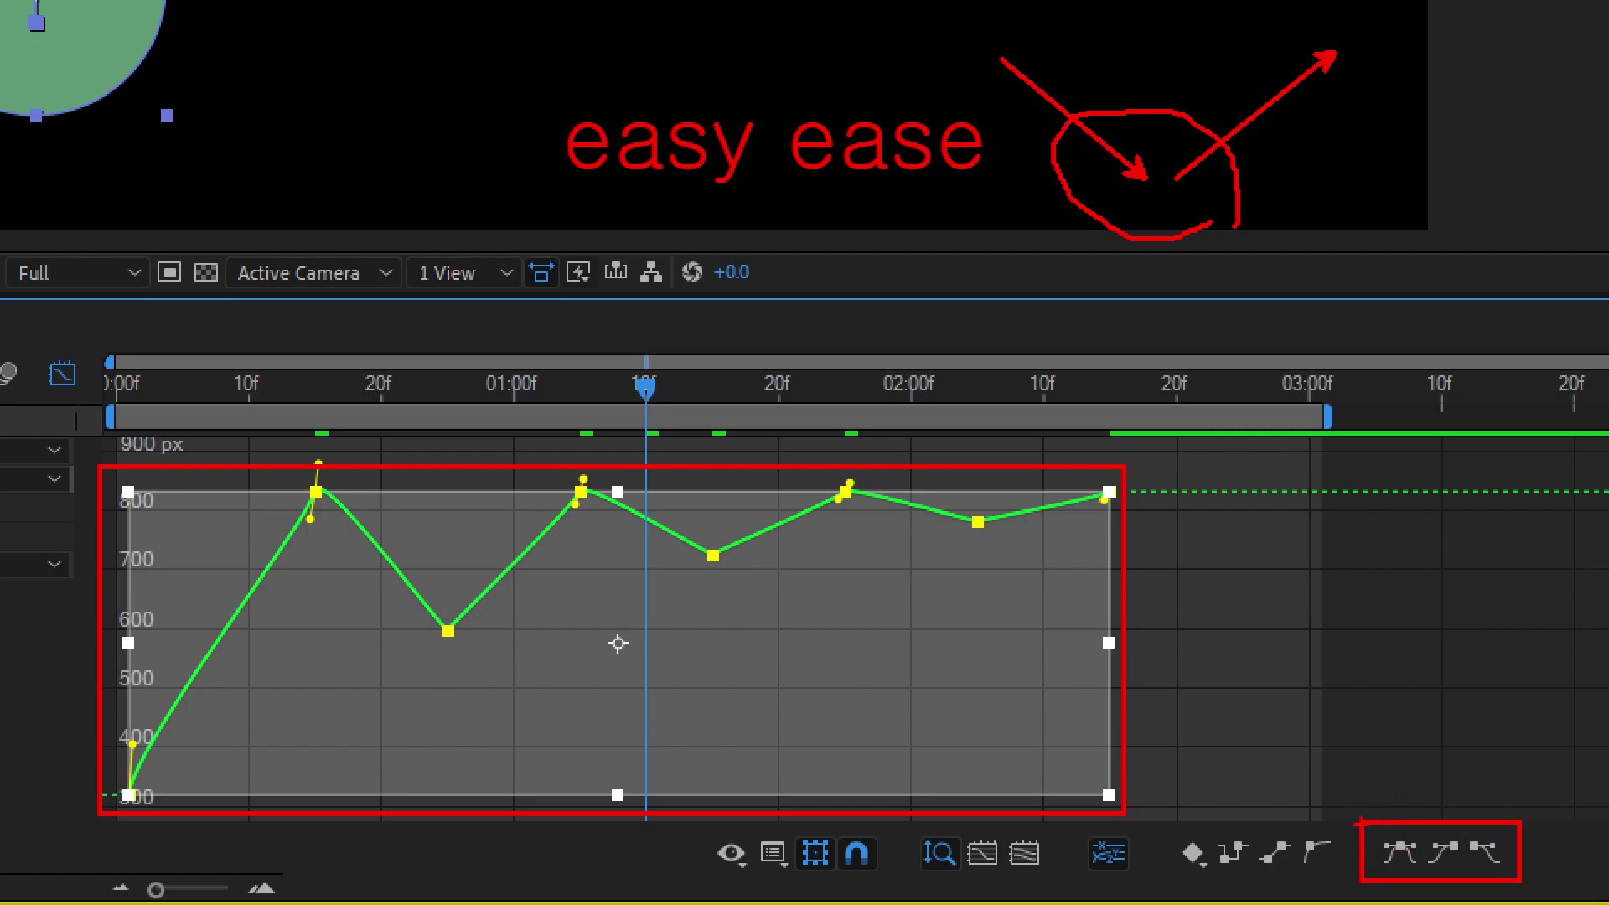
pyautogui.moveTo(1355, 739); pyautogui.dragTo(1375, 810)
pyautogui.moveTo(1438, 702)
pyautogui.mouseDown()
pyautogui.moveTo(1437, 811)
pyautogui.moveTo(1488, 729)
pyautogui.moveTo(1488, 677)
pyautogui.mouseUp()
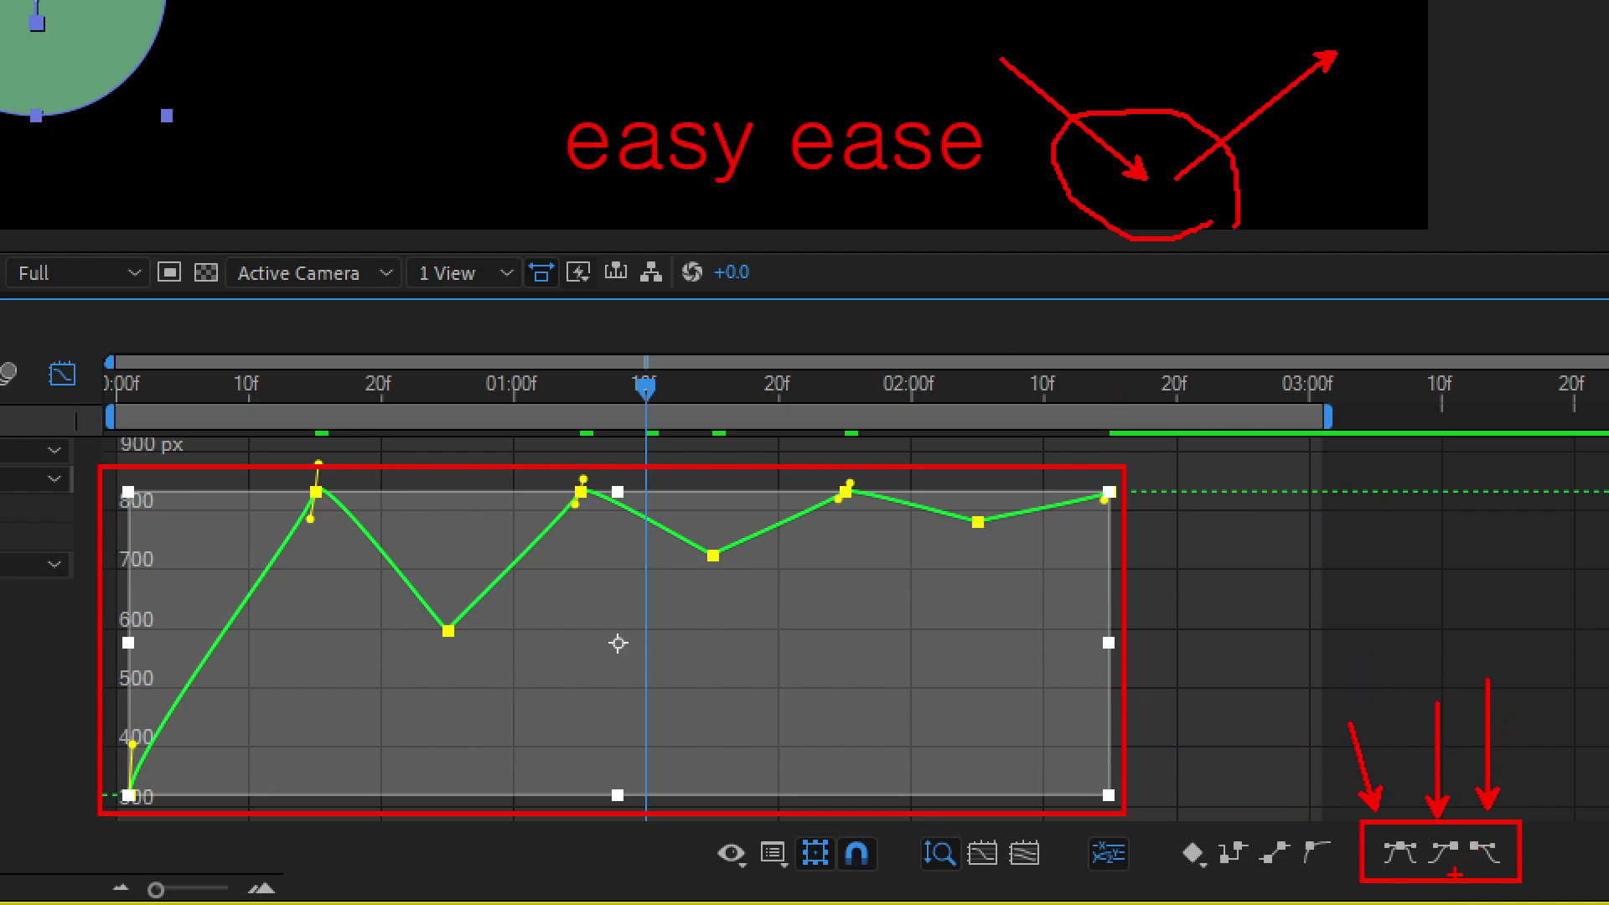
pyautogui.moveTo(1471, 880)
pyautogui.mouseDown()
pyautogui.moveTo(1438, 878)
pyautogui.moveTo(1415, 848)
pyautogui.moveTo(1443, 833)
pyautogui.moveTo(1461, 877)
pyautogui.moveTo(1505, 875)
pyautogui.moveTo(1468, 873)
pyautogui.moveTo(1475, 833)
pyautogui.moveTo(1496, 826)
pyautogui.moveTo(1514, 872)
pyautogui.mouseUp()
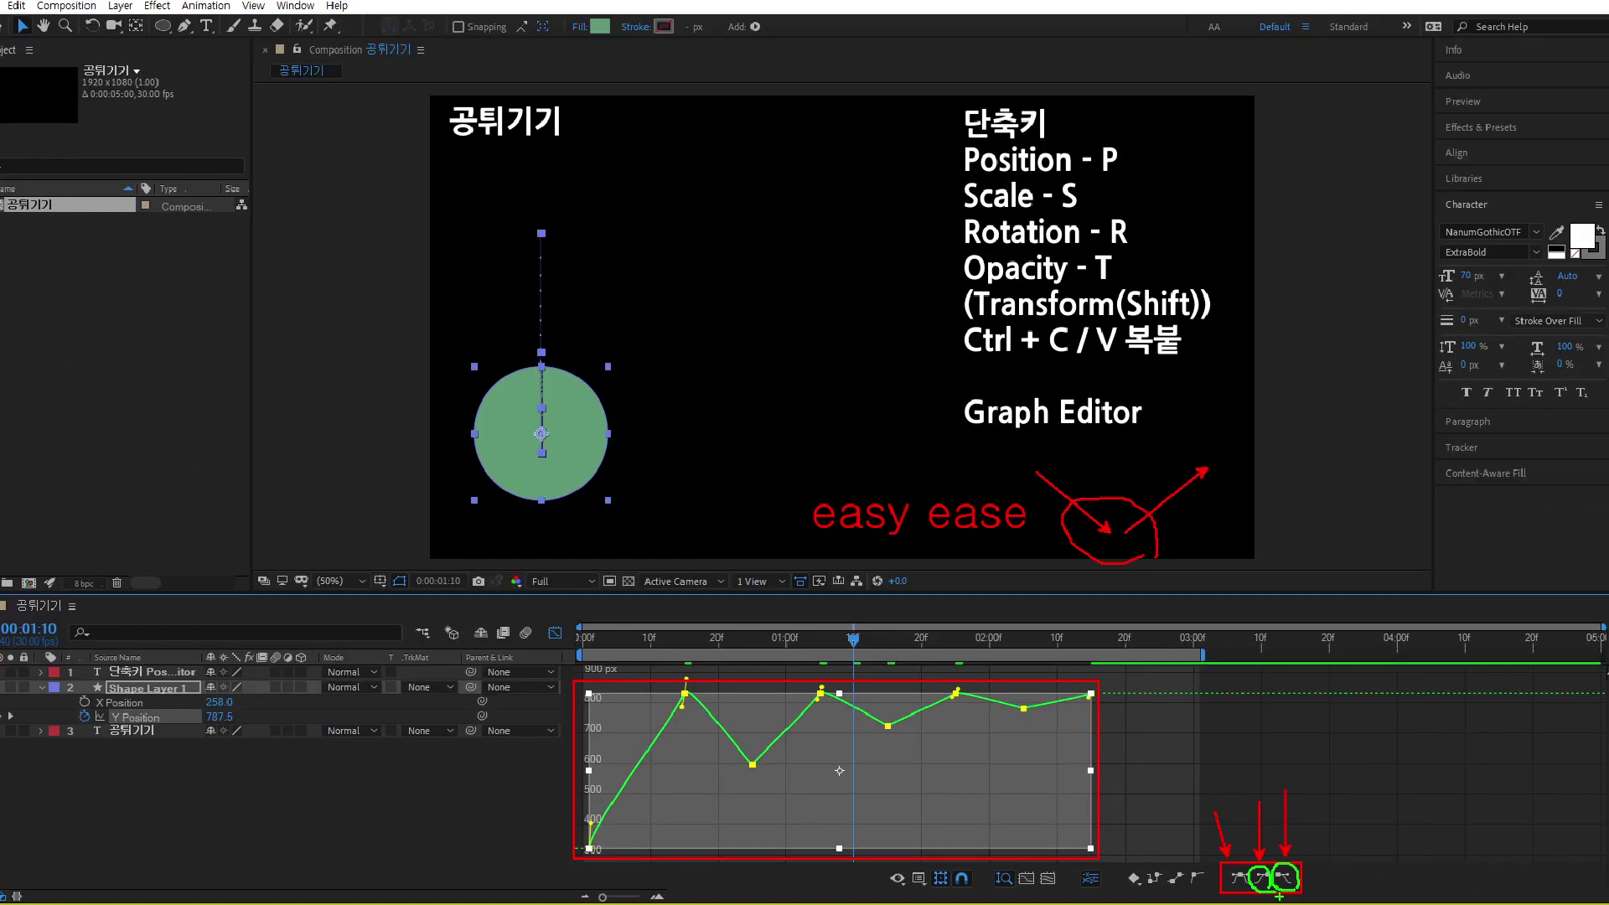
# Step: Apply Easy Ease In and Easy Ease Out to all the selected Y Position keyframes
pyautogui.click(1260, 876)
pyautogui.click(1282, 877)
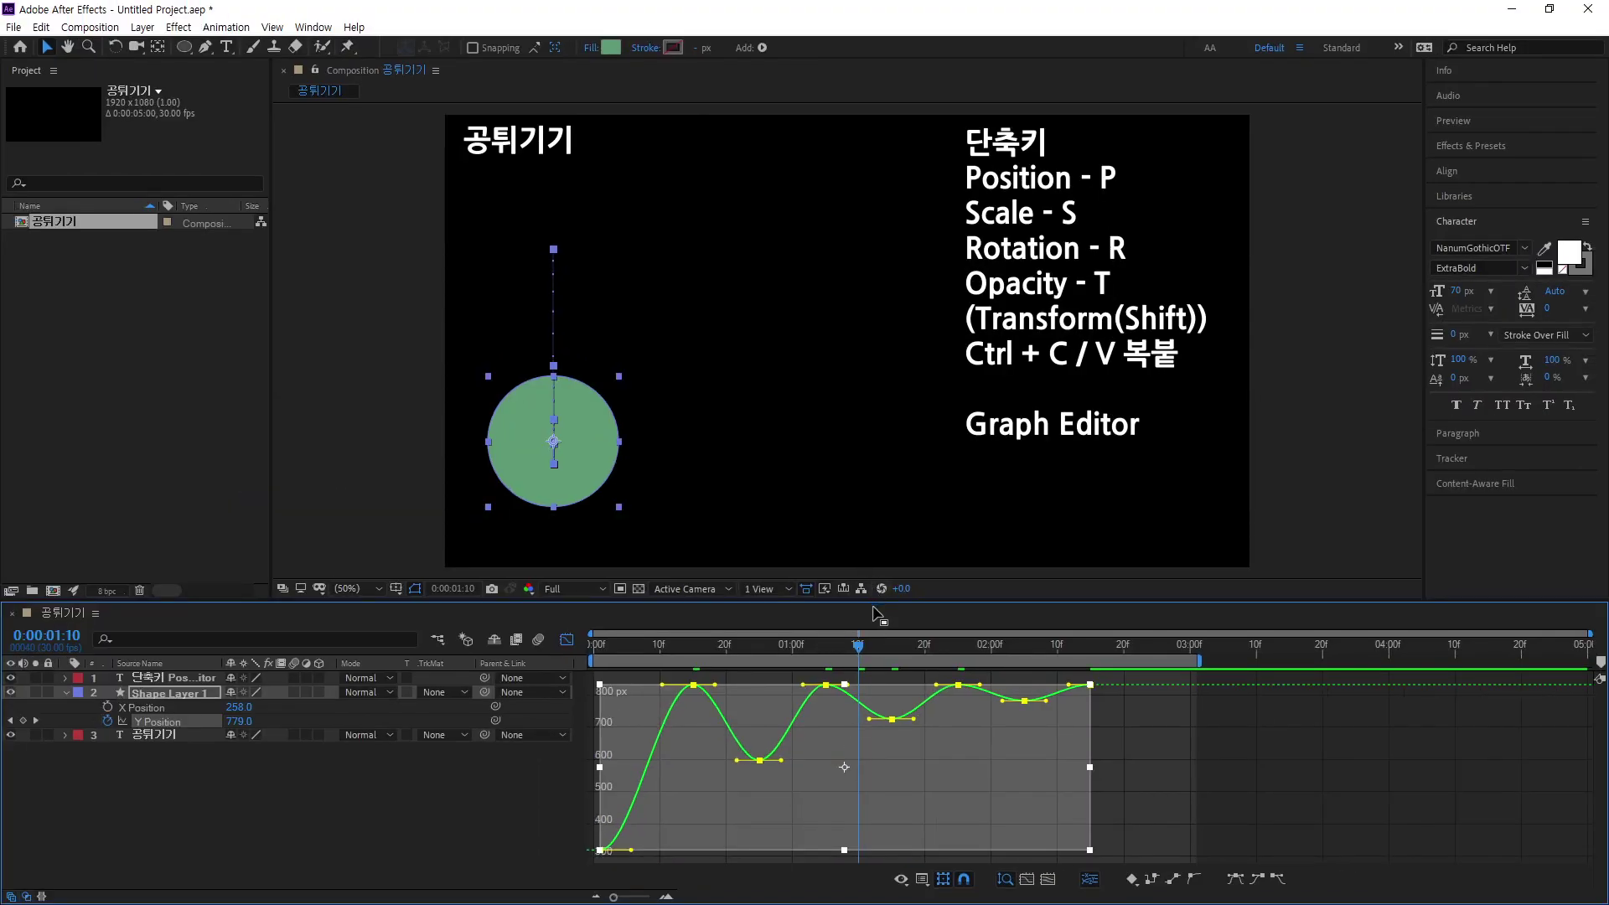
pyautogui.moveTo(710, 264)
pyautogui.mouseDown()
pyautogui.moveTo(708, 553)
pyautogui.moveTo(1204, 503)
pyautogui.moveTo(1228, 521)
pyautogui.mouseUp()
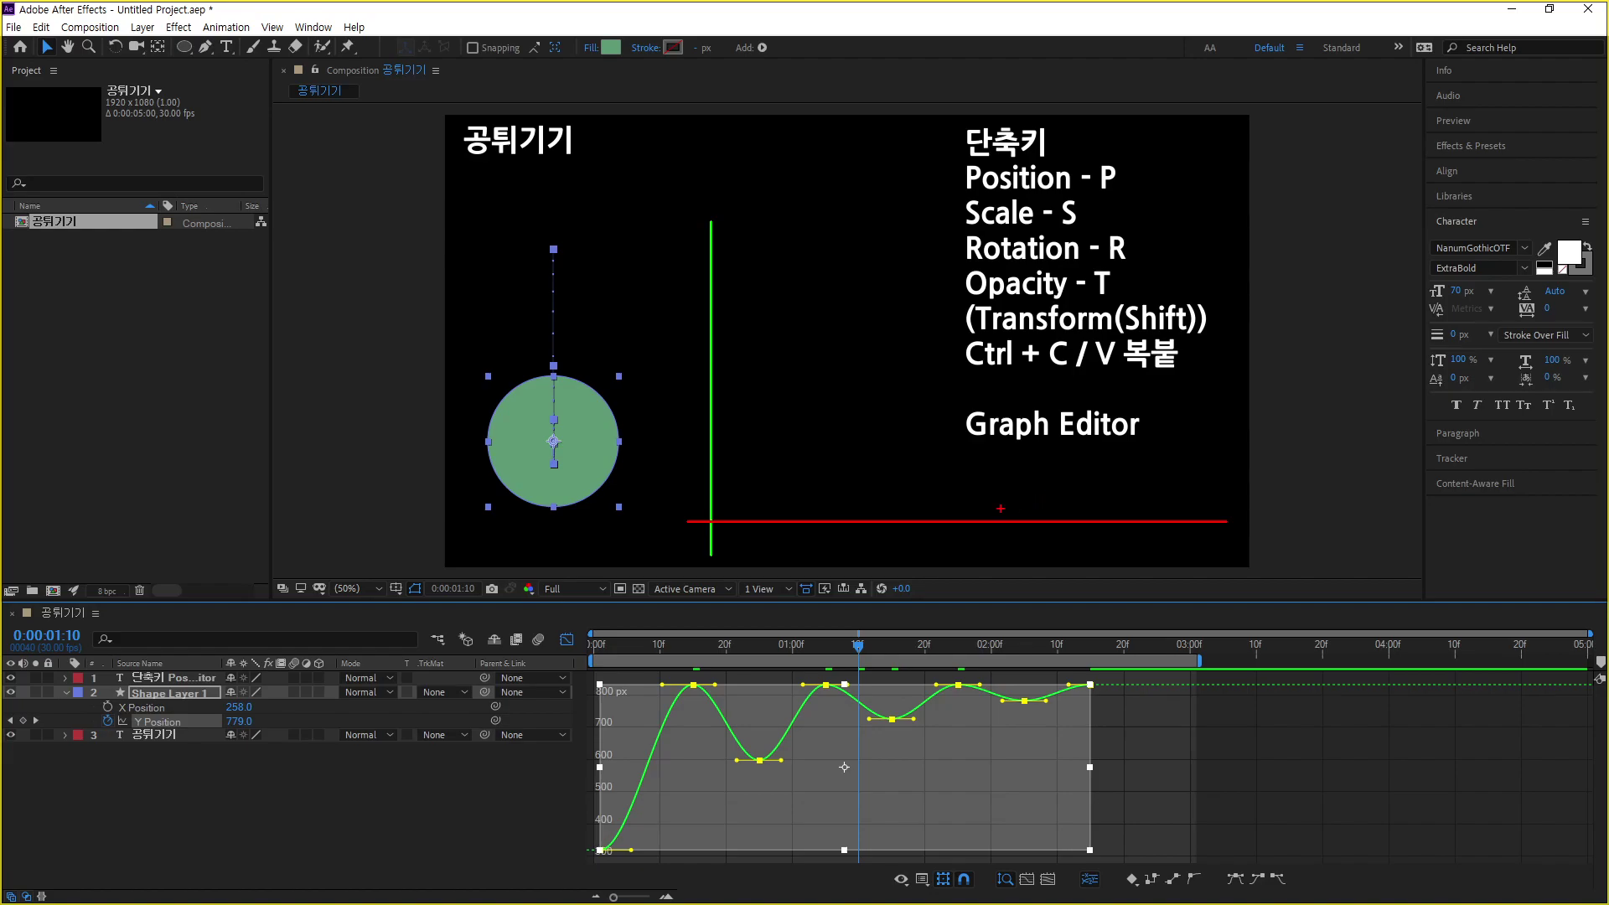
pyautogui.moveTo(732, 510); pyautogui.dragTo(1186, 197)
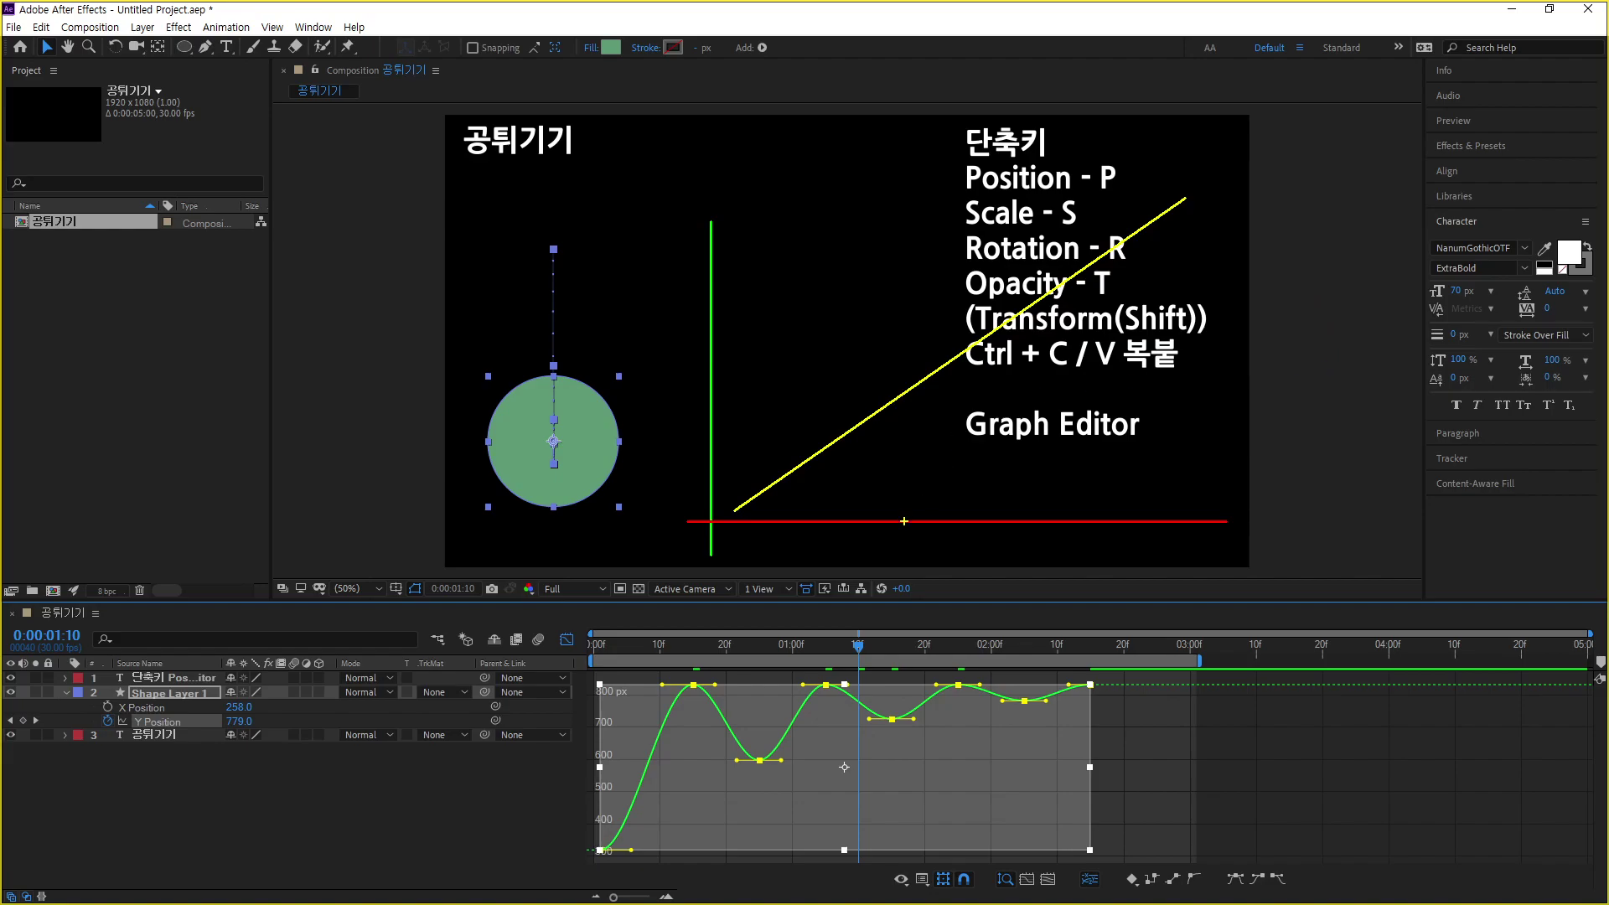
pyautogui.moveTo(1275, 501)
pyautogui.mouseDown()
pyautogui.moveTo(1259, 534)
pyautogui.moveTo(1326, 533)
pyautogui.mouseUp()
pyautogui.moveTo(1329, 514); pyautogui.dragTo(1340, 511)
pyautogui.moveTo(642, 165); pyautogui.dragTo(651, 180)
pyautogui.moveTo(644, 185)
pyautogui.mouseDown()
pyautogui.moveTo(666, 183)
pyautogui.moveTo(667, 205)
pyautogui.moveTo(710, 185)
pyautogui.mouseUp()
pyautogui.moveTo(685, 206); pyautogui.dragTo(711, 224)
pyautogui.moveTo(690, 201)
pyautogui.mouseDown()
pyautogui.moveTo(713, 207)
pyautogui.moveTo(736, 182)
pyautogui.mouseUp()
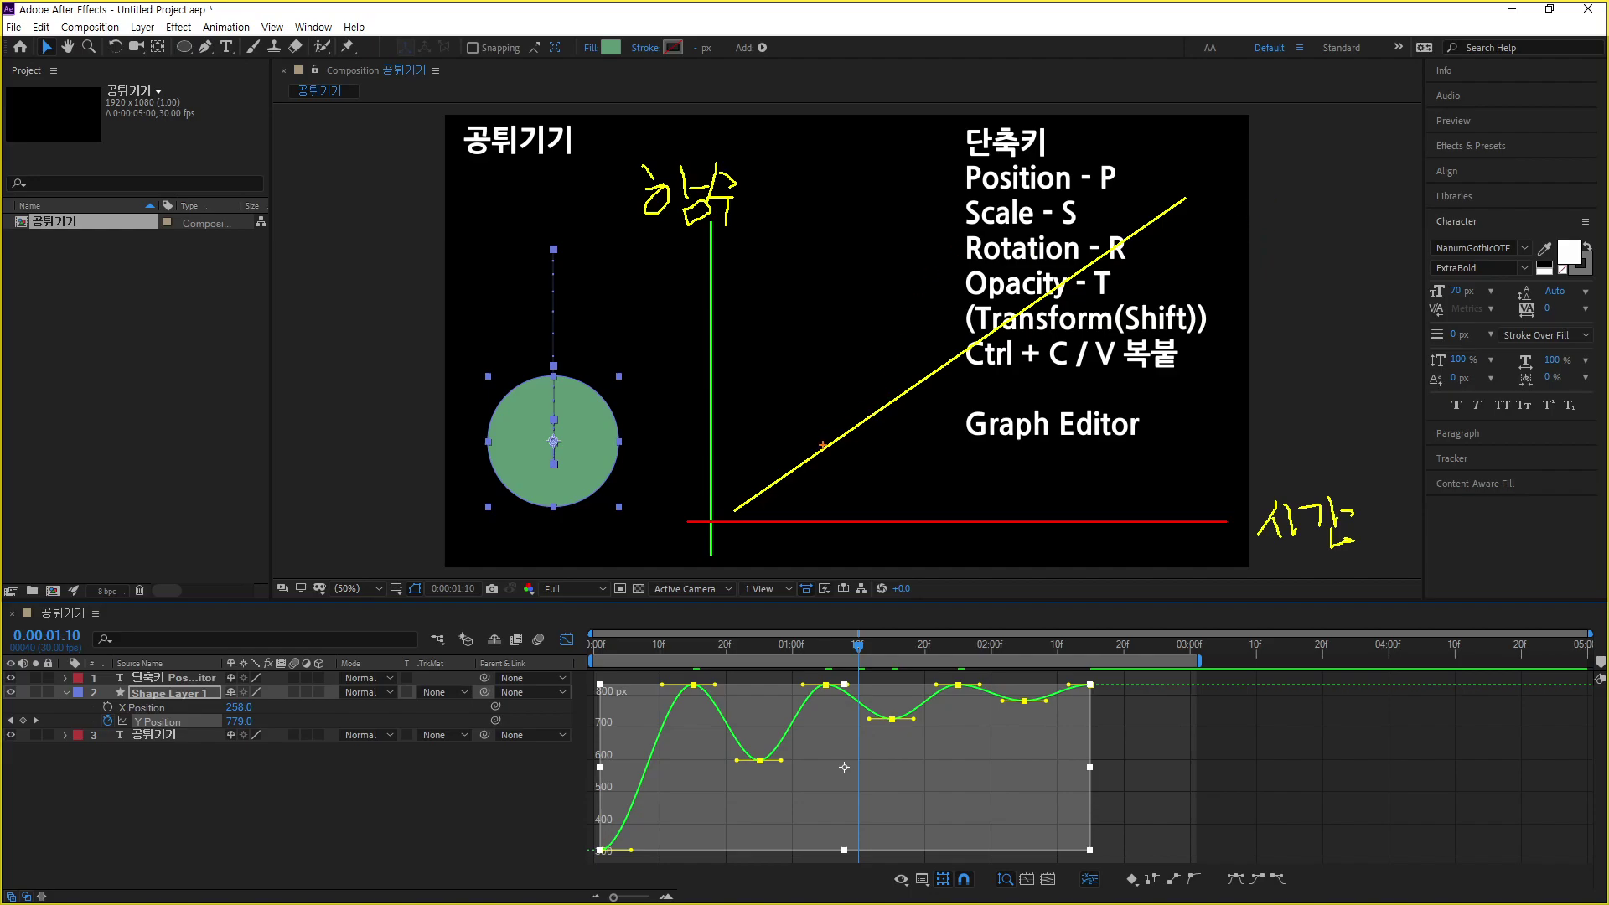
pyautogui.moveTo(792, 512)
pyautogui.mouseDown()
pyautogui.moveTo(913, 481)
pyautogui.moveTo(997, 434)
pyautogui.moveTo(1081, 320)
pyautogui.moveTo(1098, 252)
pyautogui.mouseUp()
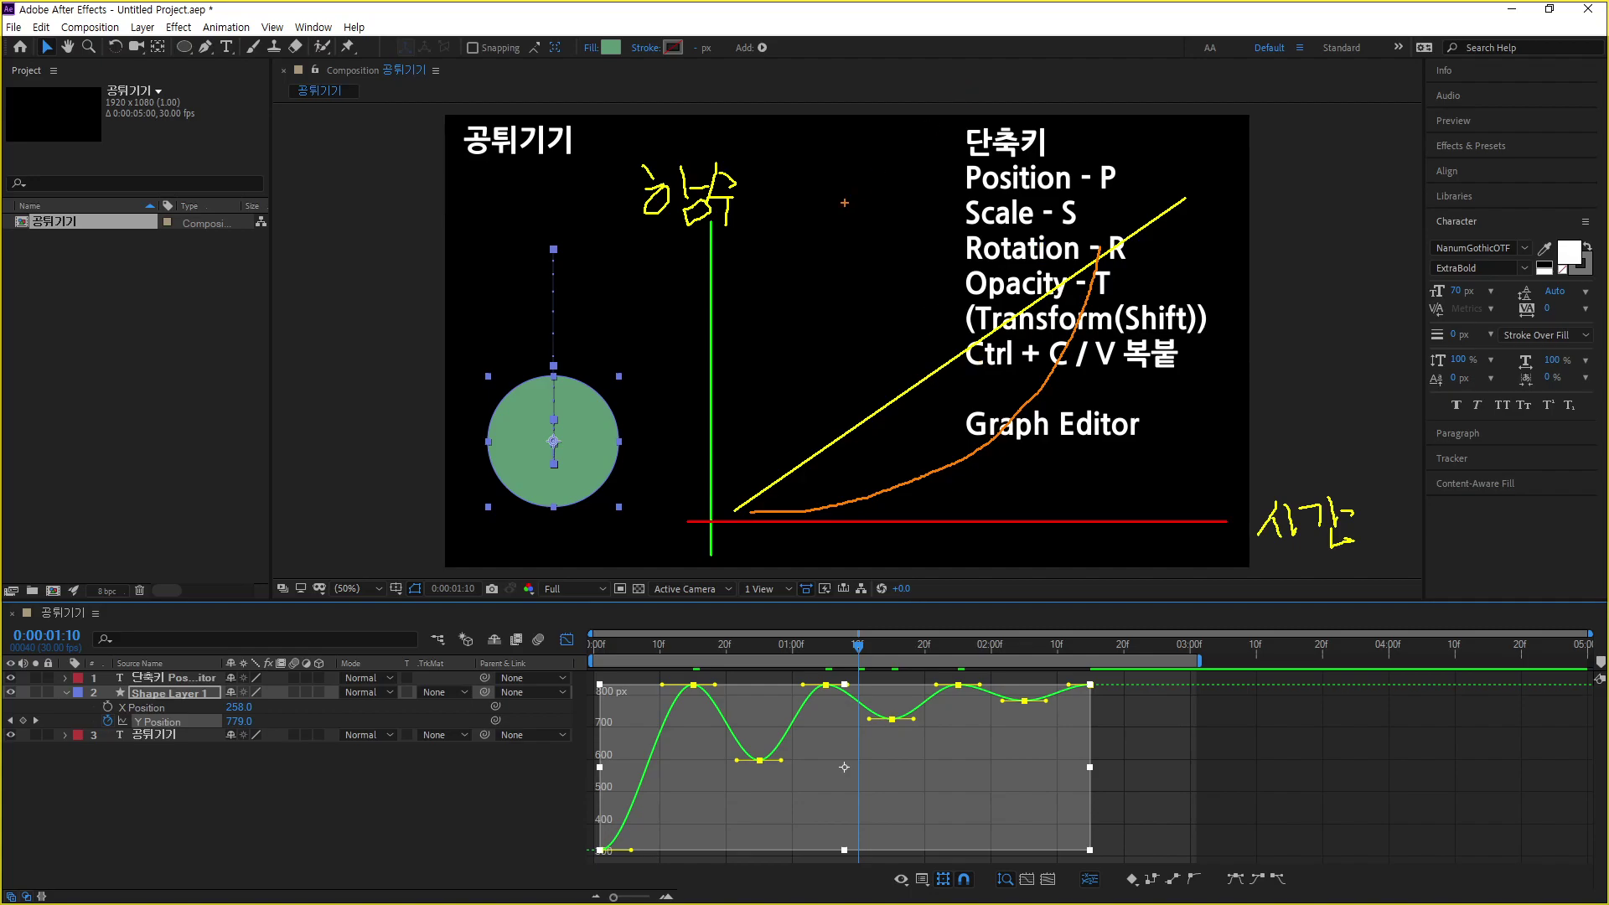
pyautogui.moveTo(744, 484)
pyautogui.mouseDown()
pyautogui.moveTo(817, 328)
pyautogui.moveTo(902, 228)
pyautogui.moveTo(999, 180)
pyautogui.moveTo(1161, 172)
pyautogui.mouseUp()
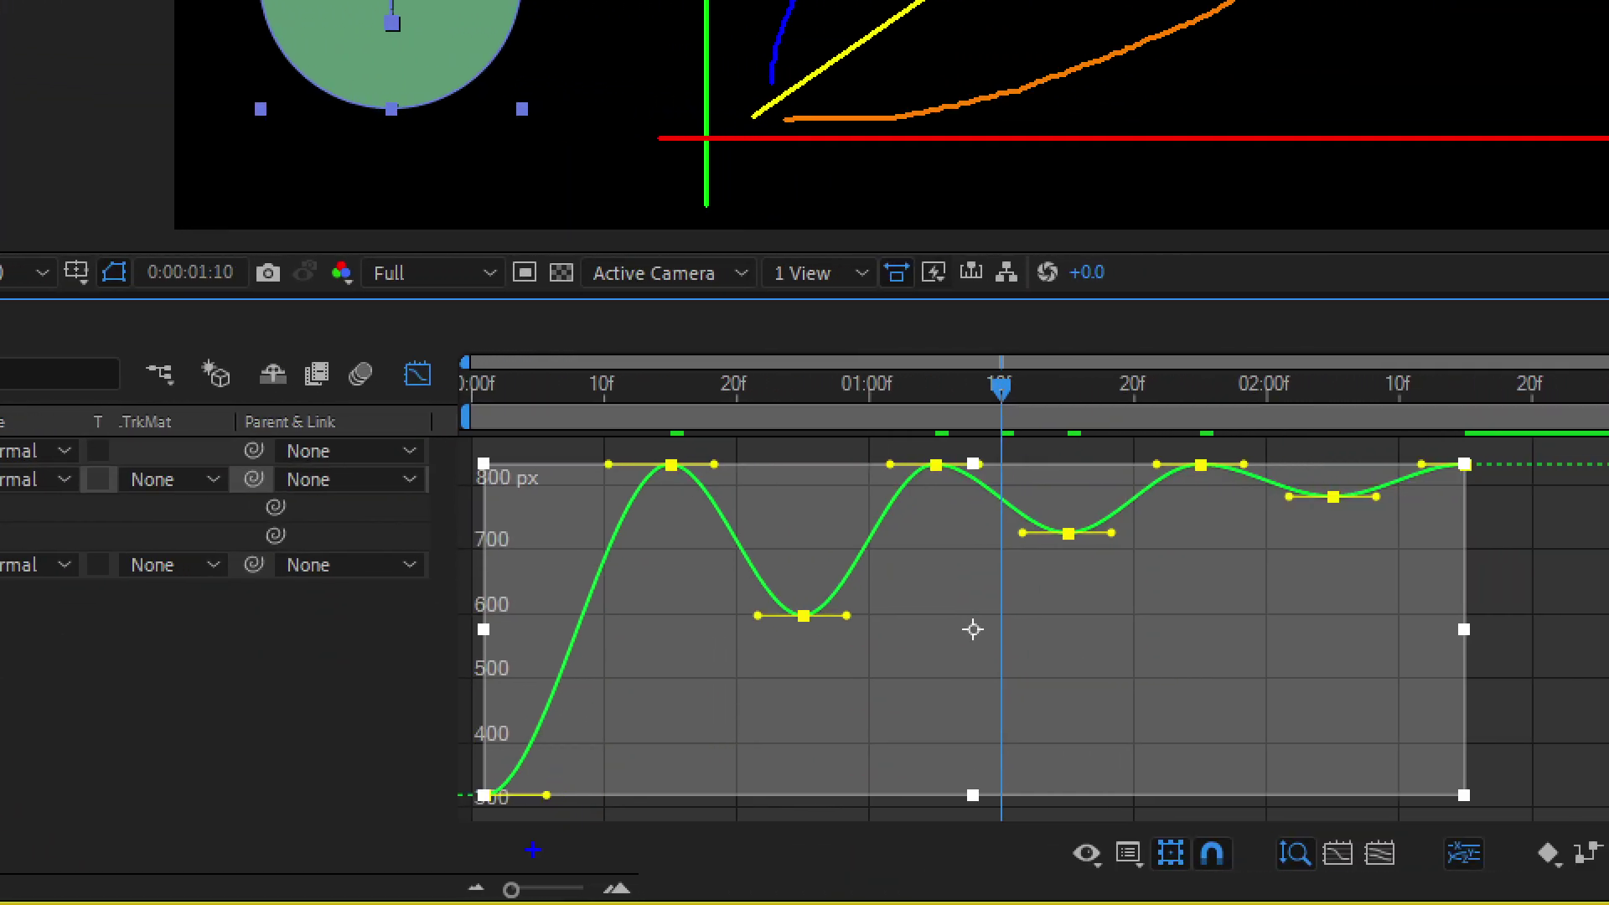
pyautogui.moveTo(467, 835)
pyautogui.mouseDown()
pyautogui.moveTo(528, 811)
pyautogui.moveTo(611, 712)
pyautogui.mouseUp()
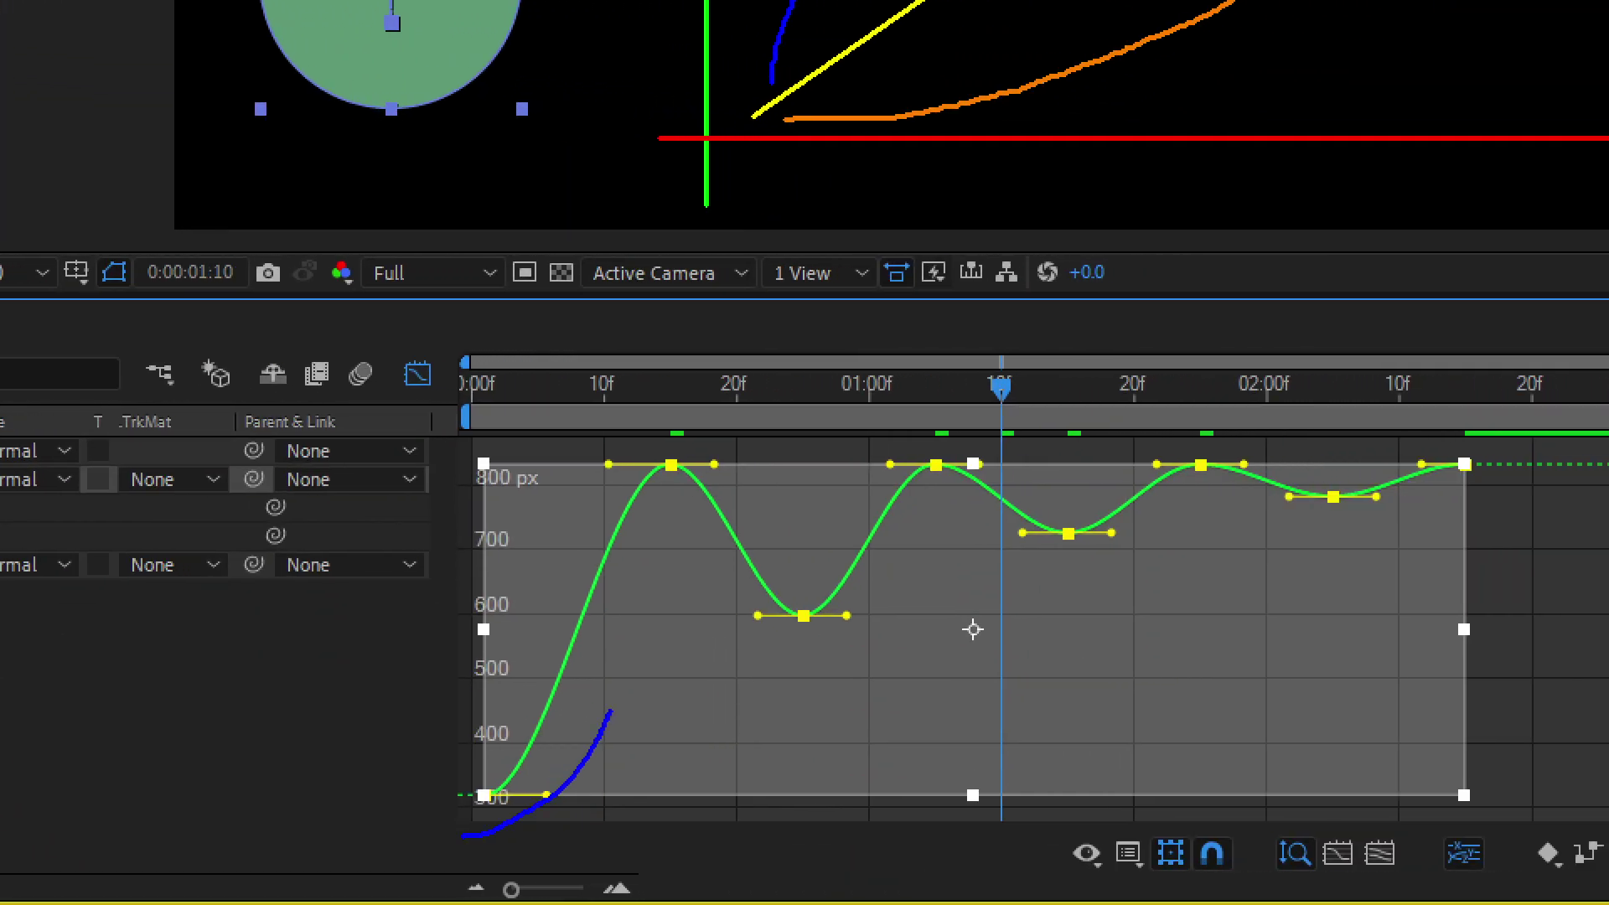
pyautogui.moveTo(567, 598)
pyautogui.mouseDown()
pyautogui.moveTo(617, 489)
pyautogui.moveTo(674, 460)
pyautogui.moveTo(728, 471)
pyautogui.moveTo(755, 503)
pyautogui.moveTo(777, 555)
pyautogui.moveTo(735, 585)
pyautogui.moveTo(772, 628)
pyautogui.moveTo(853, 620)
pyautogui.moveTo(864, 589)
pyautogui.mouseUp()
pyautogui.moveTo(893, 508); pyautogui.dragTo(934, 477)
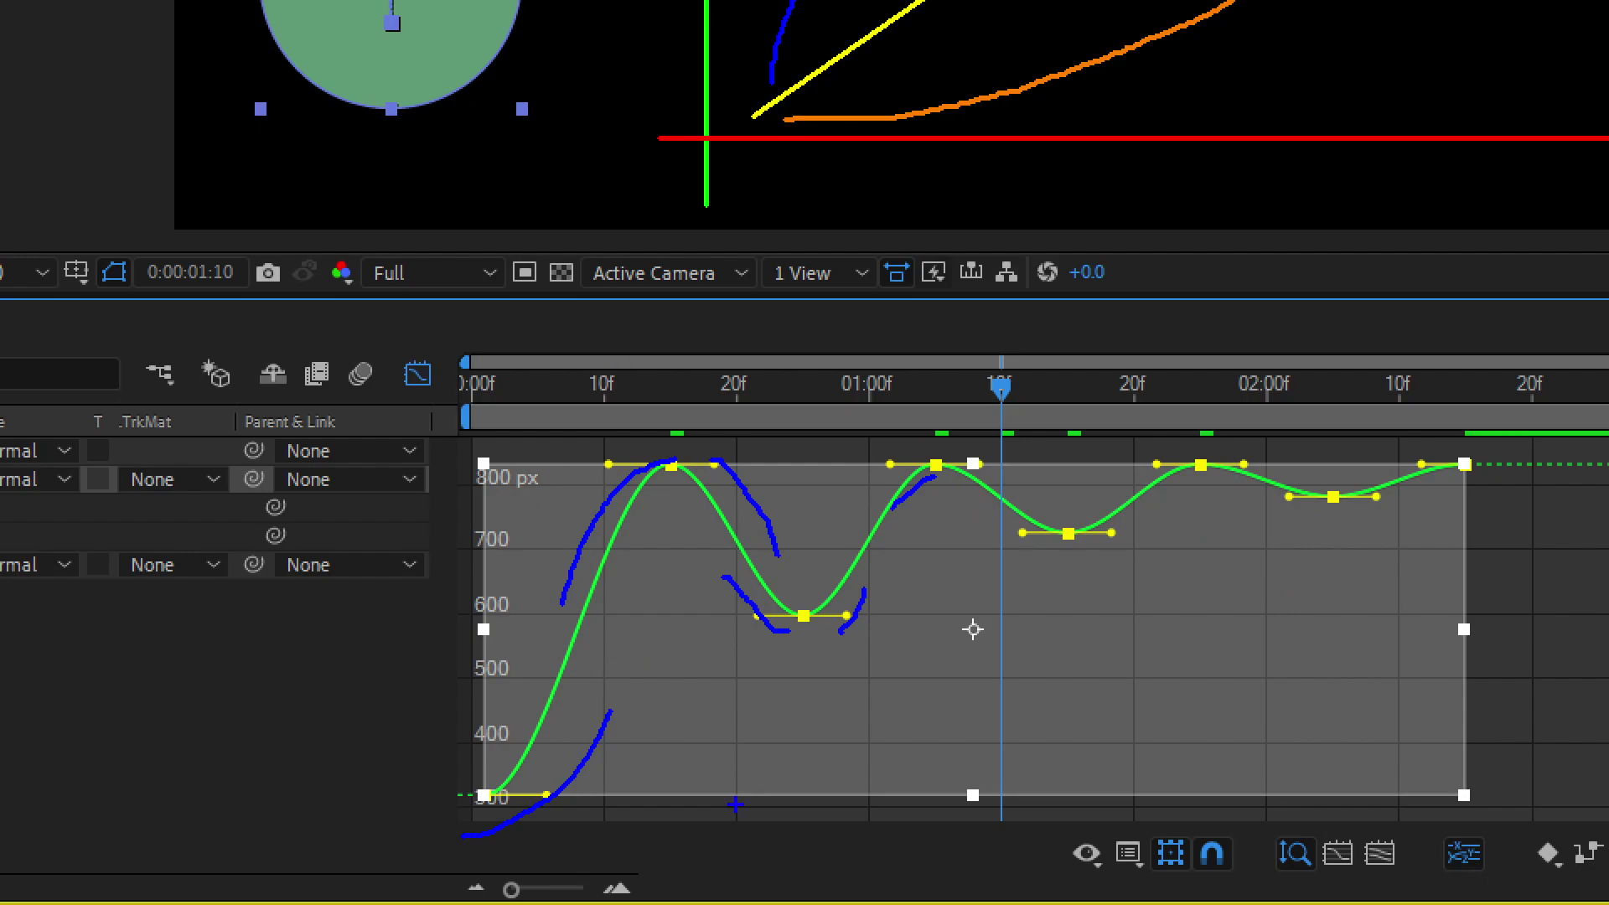
pyautogui.press('g')
pyautogui.press('r')
pyautogui.moveTo(516, 806)
pyautogui.mouseDown()
pyautogui.moveTo(590, 760)
pyautogui.moveTo(624, 706)
pyautogui.moveTo(664, 604)
pyautogui.moveTo(677, 471)
pyautogui.mouseUp()
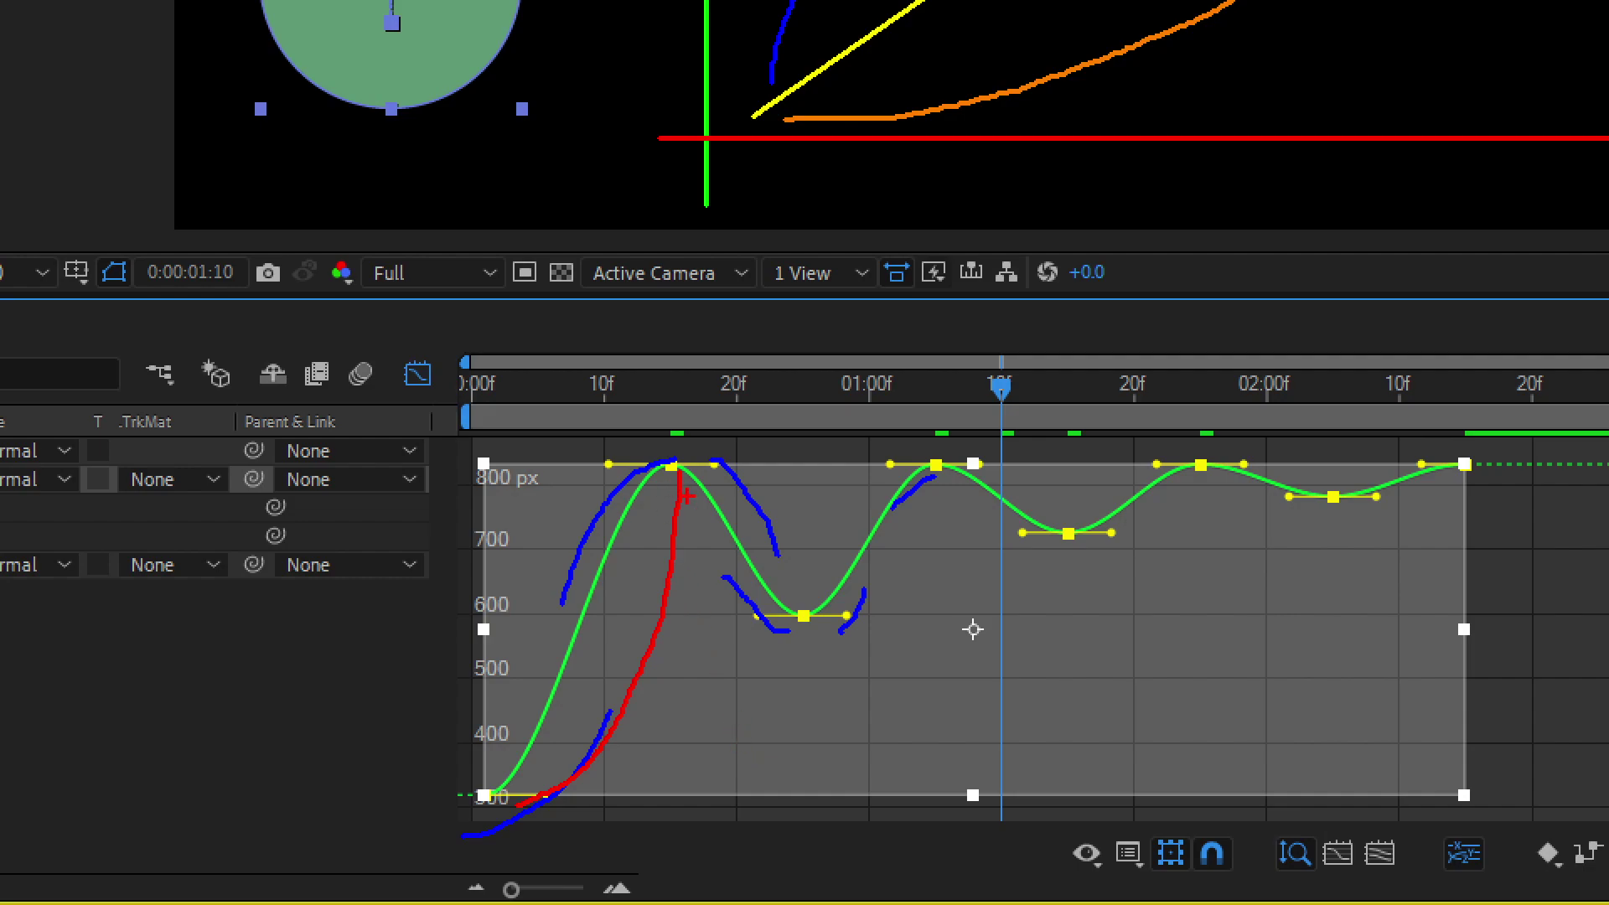
pyautogui.moveTo(680, 496)
pyautogui.mouseDown()
pyautogui.moveTo(698, 563)
pyautogui.moveTo(757, 613)
pyautogui.mouseUp()
pyautogui.moveTo(826, 621)
pyautogui.mouseDown()
pyautogui.moveTo(916, 576)
pyautogui.moveTo(936, 475)
pyautogui.moveTo(1060, 566)
pyautogui.moveTo(1117, 560)
pyautogui.moveTo(1200, 499)
pyautogui.mouseUp()
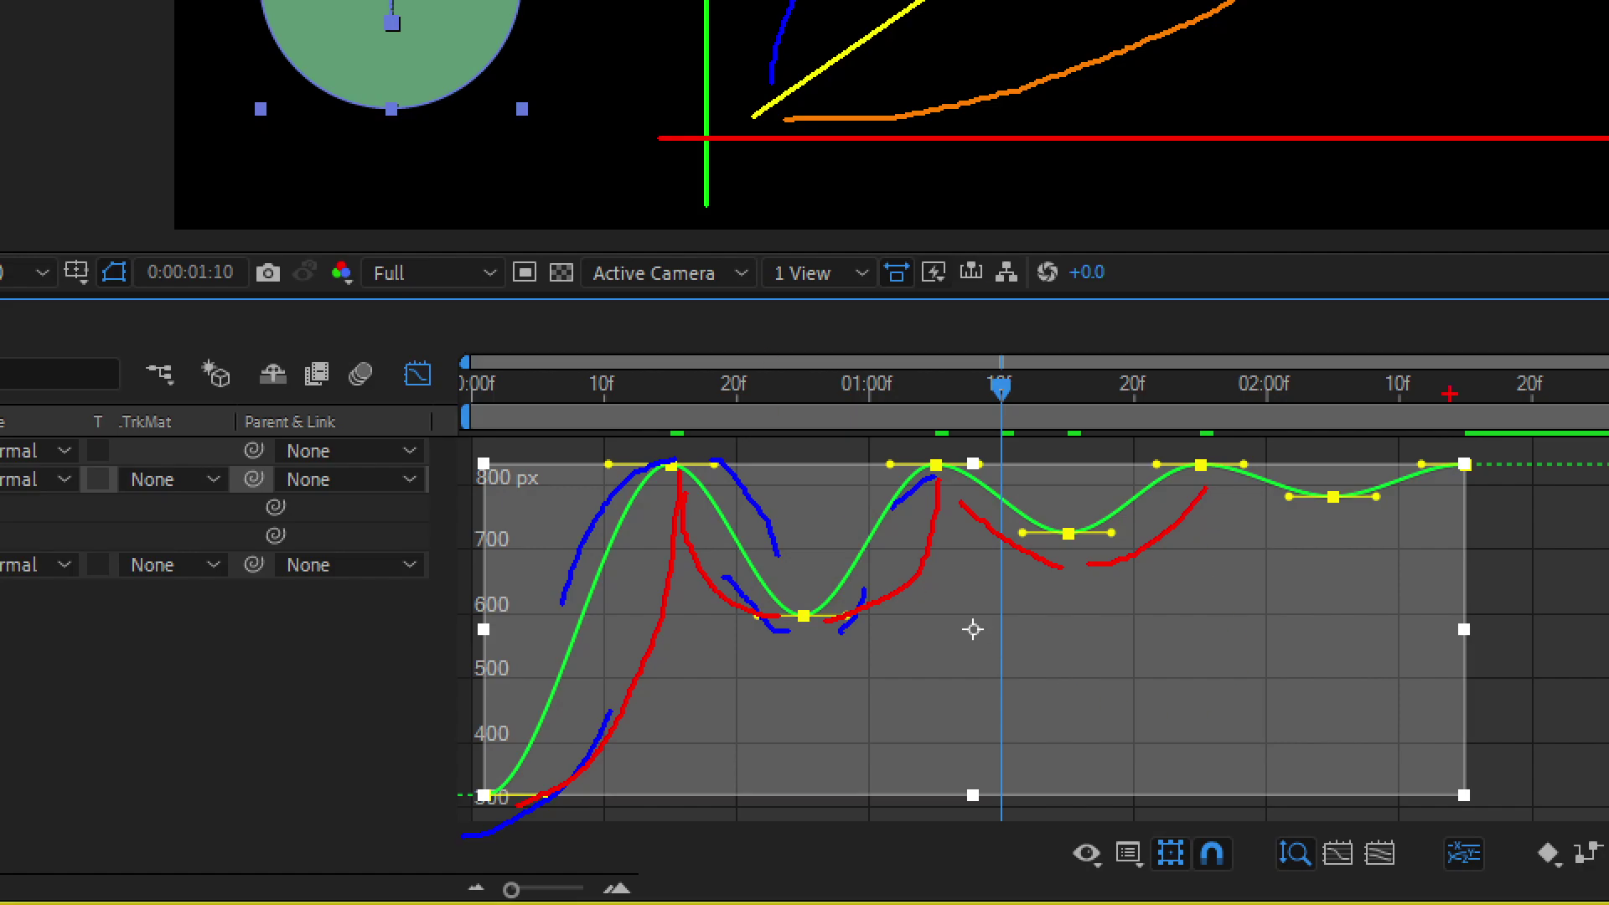
pyautogui.press('Escape')
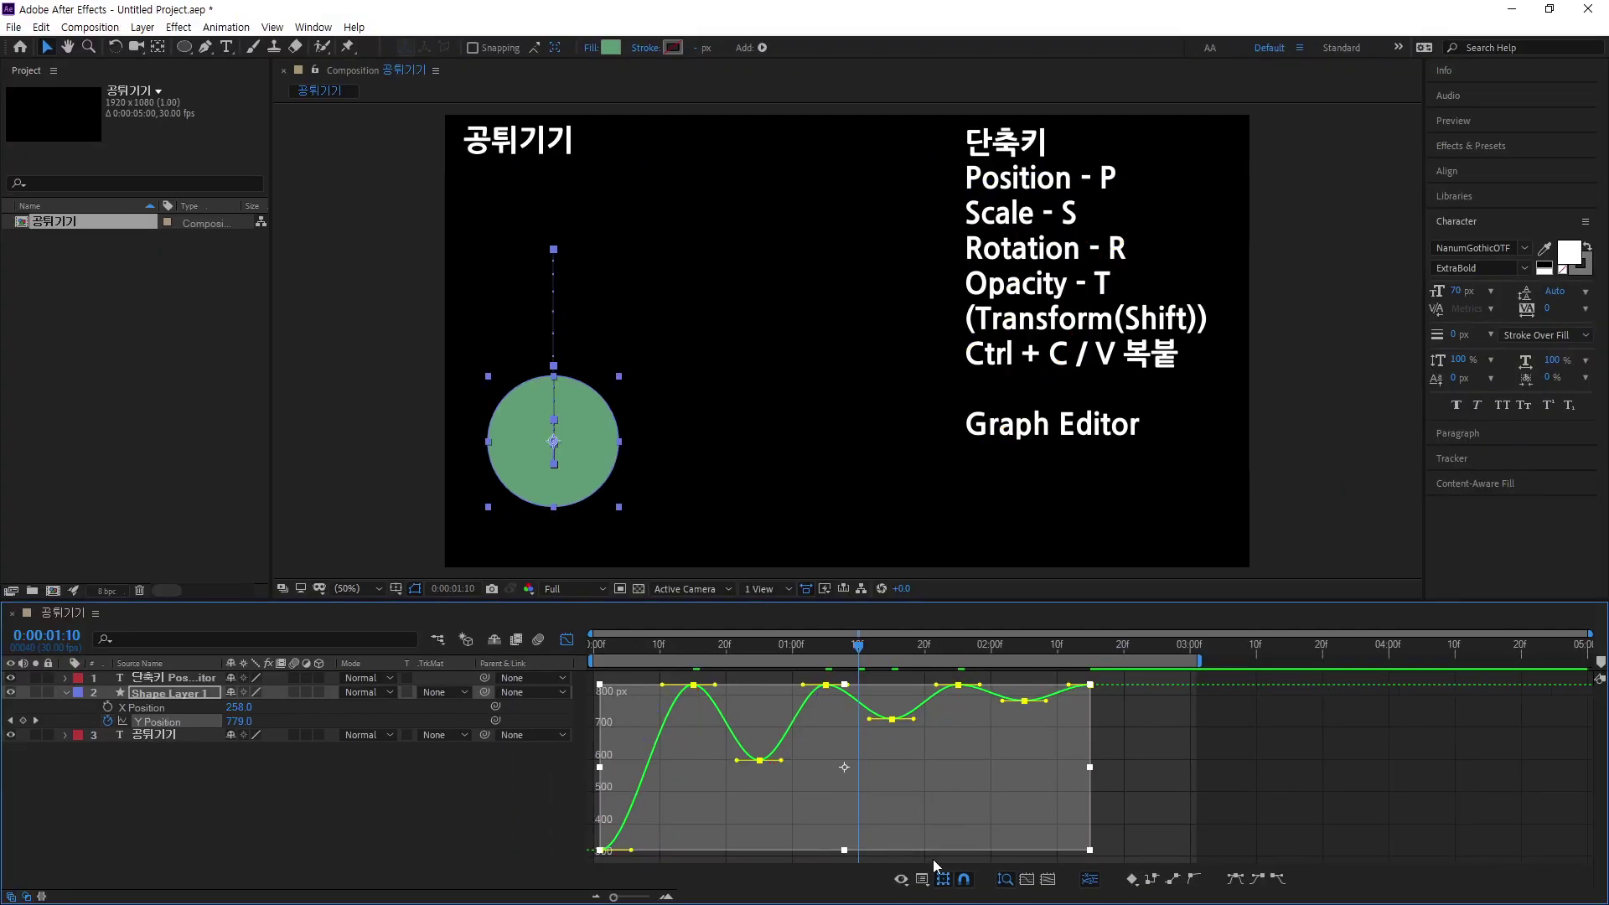
pyautogui.click(1163, 760)
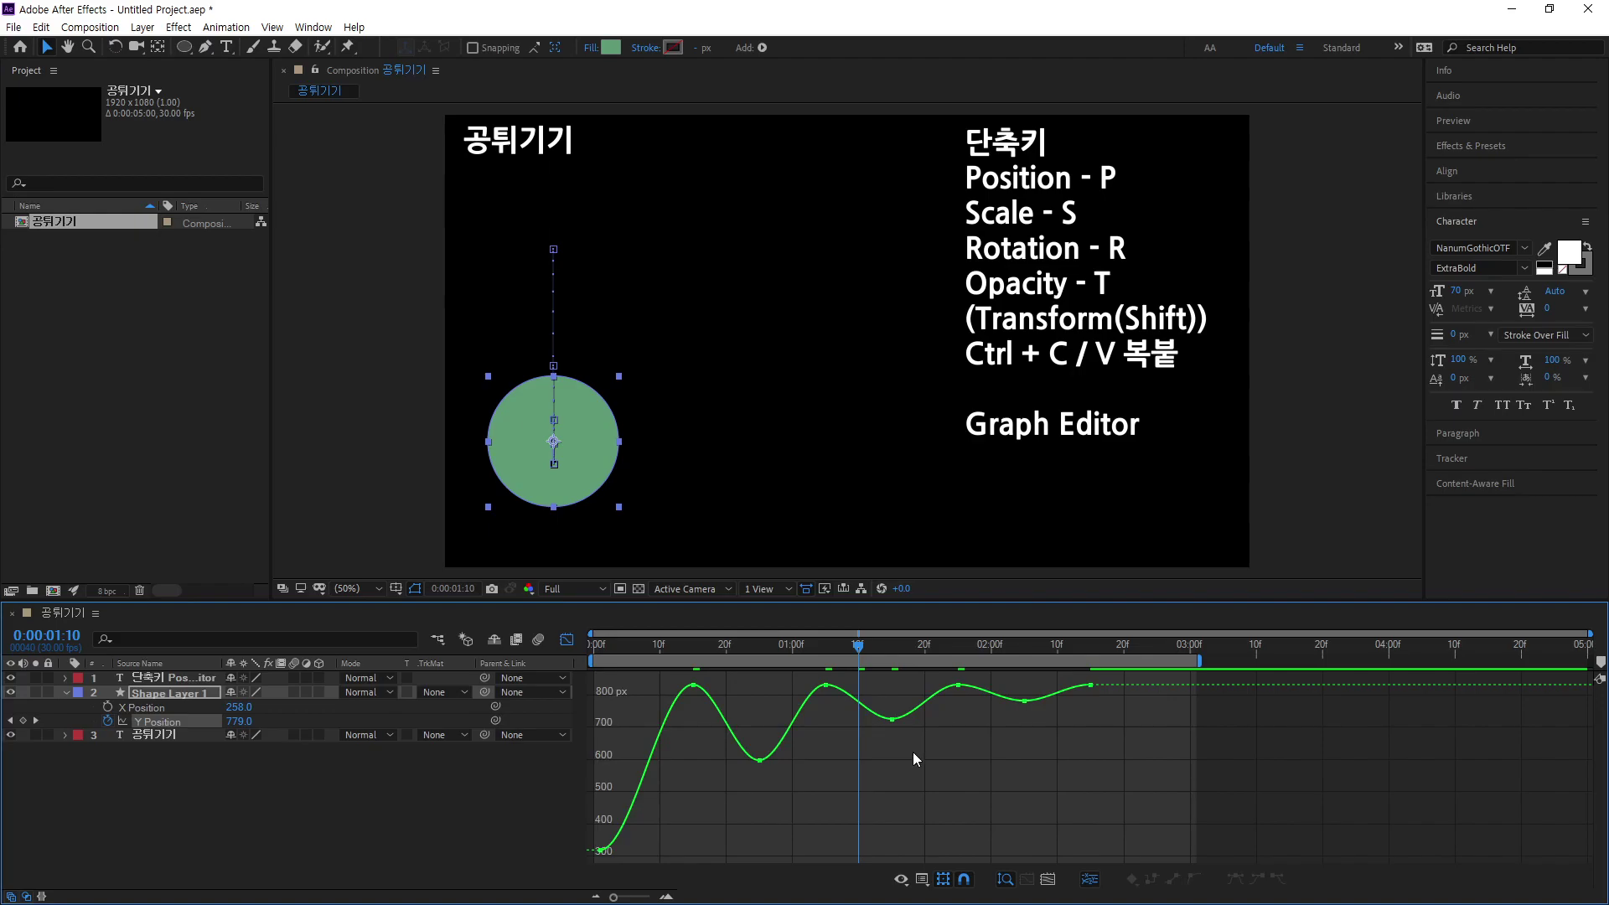
# Step: Delete the three mid-air Y Position keyframes of the circle, keeping the starting keyframe and all the floor-contact keyframes
pyautogui.click(759, 760)
pyautogui.click(904, 714)
pyautogui.click(1024, 700)
pyautogui.click(893, 719)
pyautogui.click(760, 761)
pyautogui.click(1021, 771)
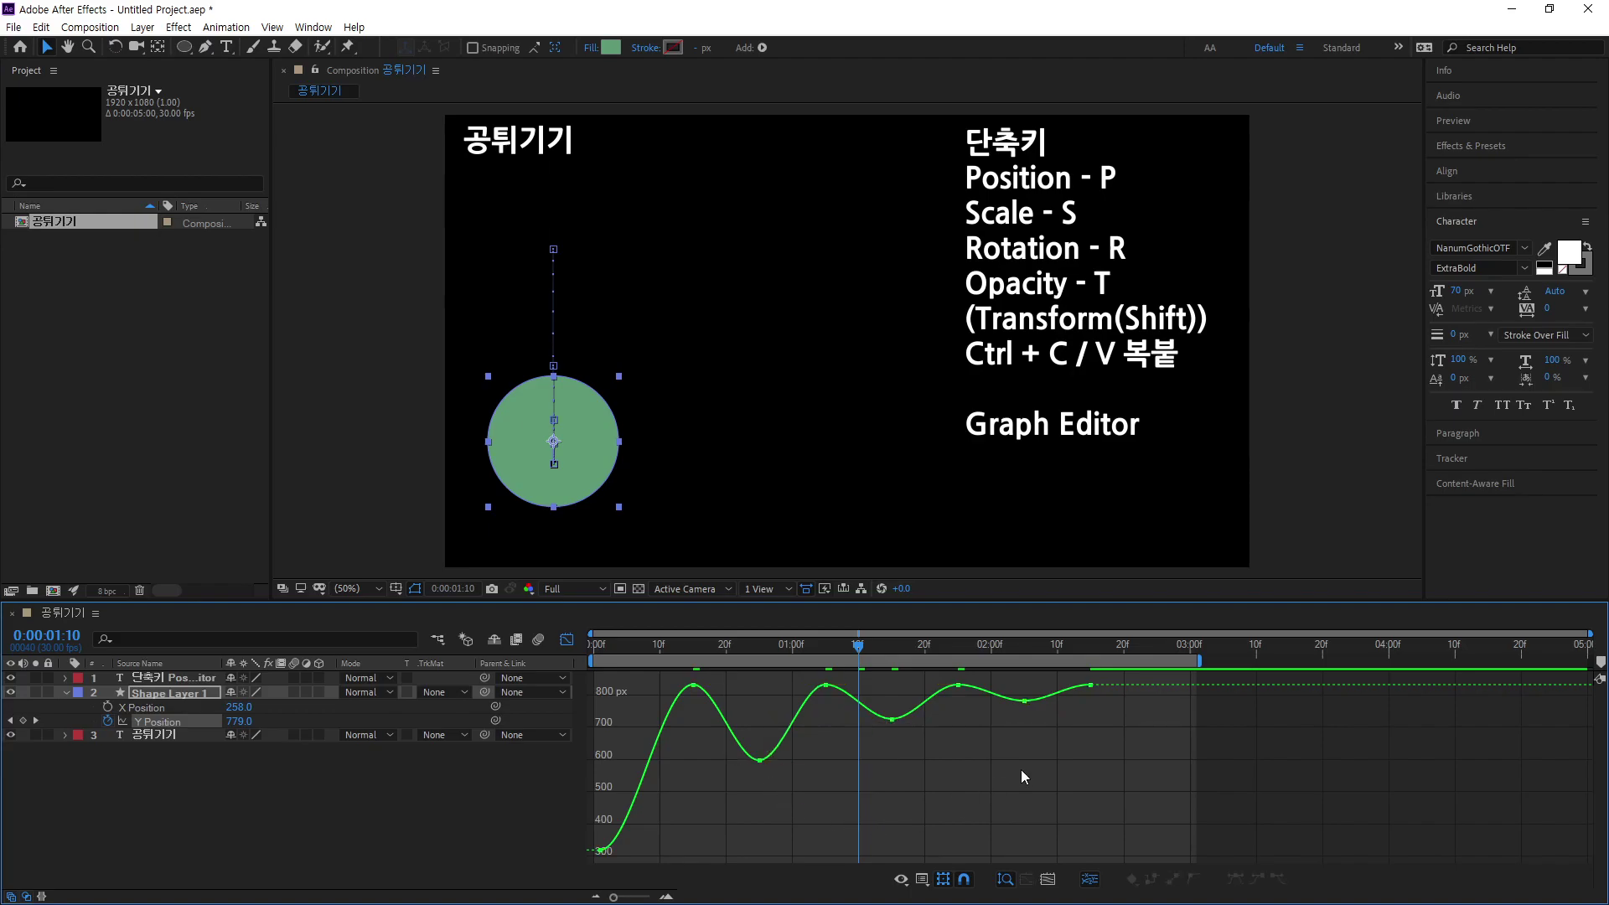
pyautogui.click(1025, 702)
pyautogui.keyDown('shift'); pyautogui.click(893, 720); pyautogui.keyUp('shift')
pyautogui.keyDown('shift'); pyautogui.click(759, 761); pyautogui.keyUp('shift')
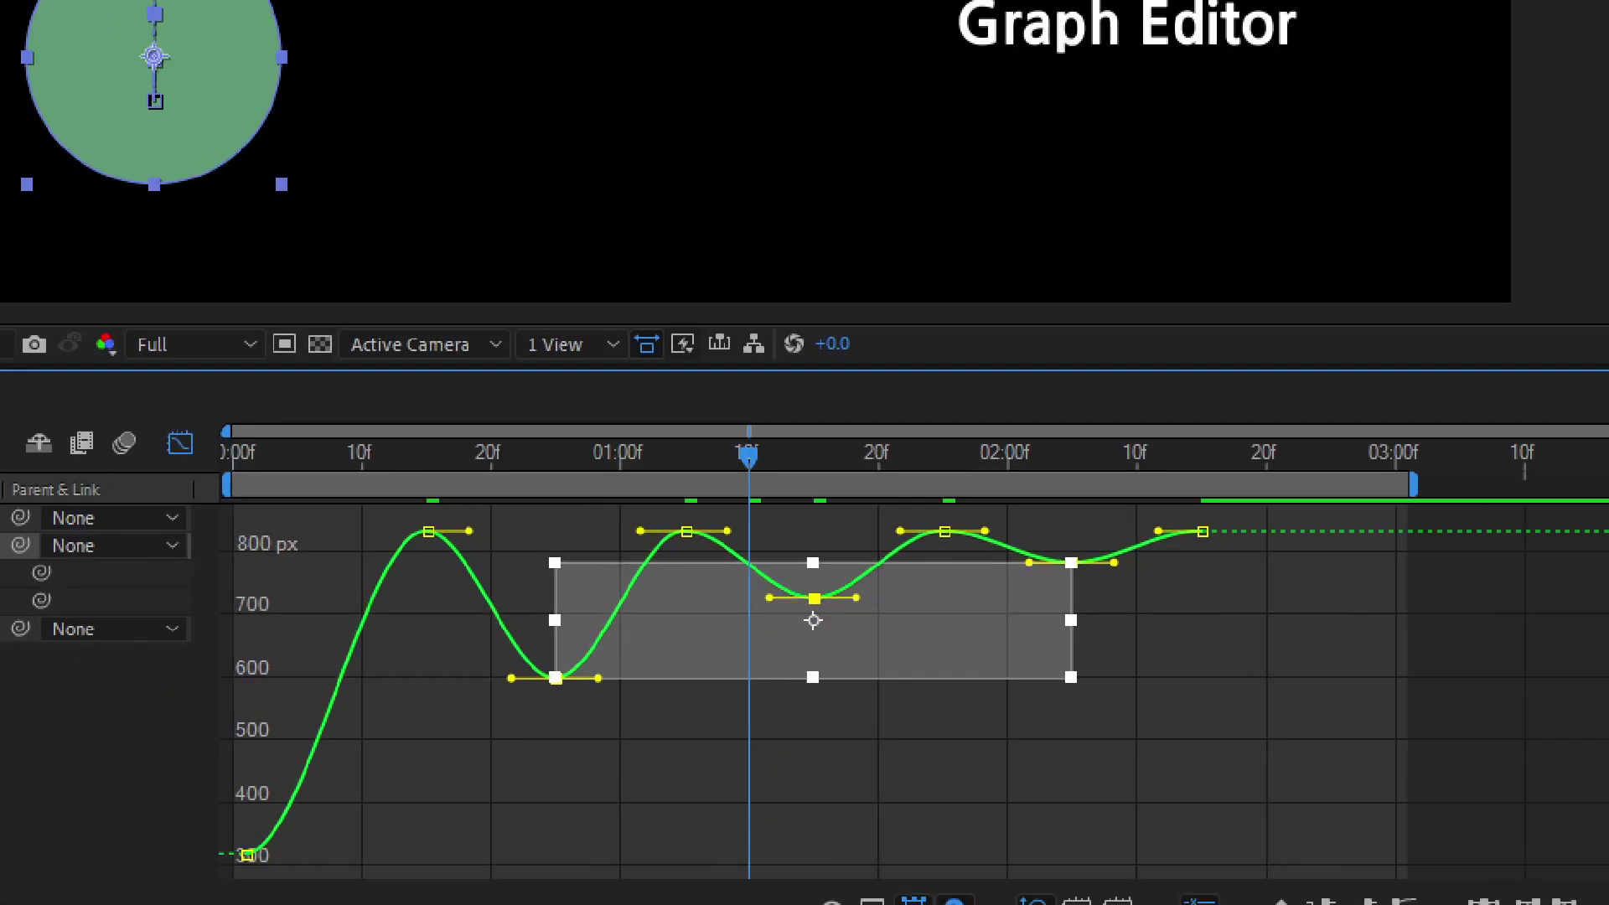
pyautogui.moveTo(1103, 591)
pyautogui.mouseDown()
pyautogui.moveTo(1049, 546)
pyautogui.moveTo(1097, 539)
pyautogui.moveTo(1115, 595)
pyautogui.mouseUp()
pyautogui.moveTo(856, 634)
pyautogui.mouseDown()
pyautogui.moveTo(787, 571)
pyautogui.moveTo(855, 593)
pyautogui.moveTo(858, 647)
pyautogui.mouseUp()
pyautogui.moveTo(587, 721)
pyautogui.mouseDown()
pyautogui.moveTo(530, 636)
pyautogui.moveTo(607, 690)
pyautogui.moveTo(585, 734)
pyautogui.mouseUp()
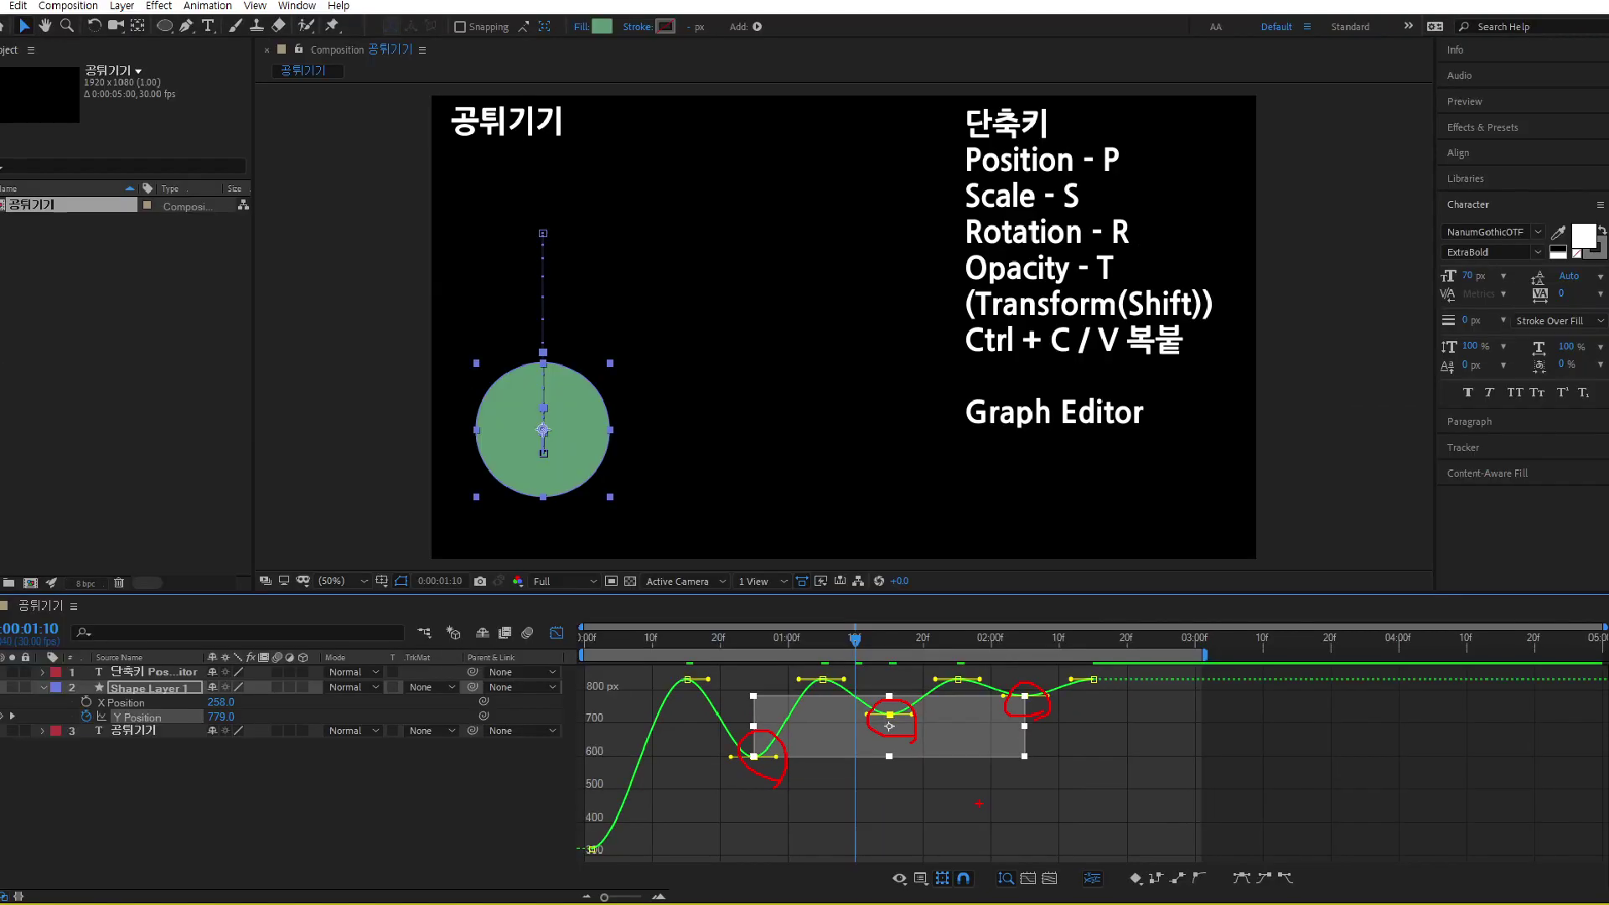
pyautogui.press('Escape')
pyautogui.hotkey('ctrl', 'z')
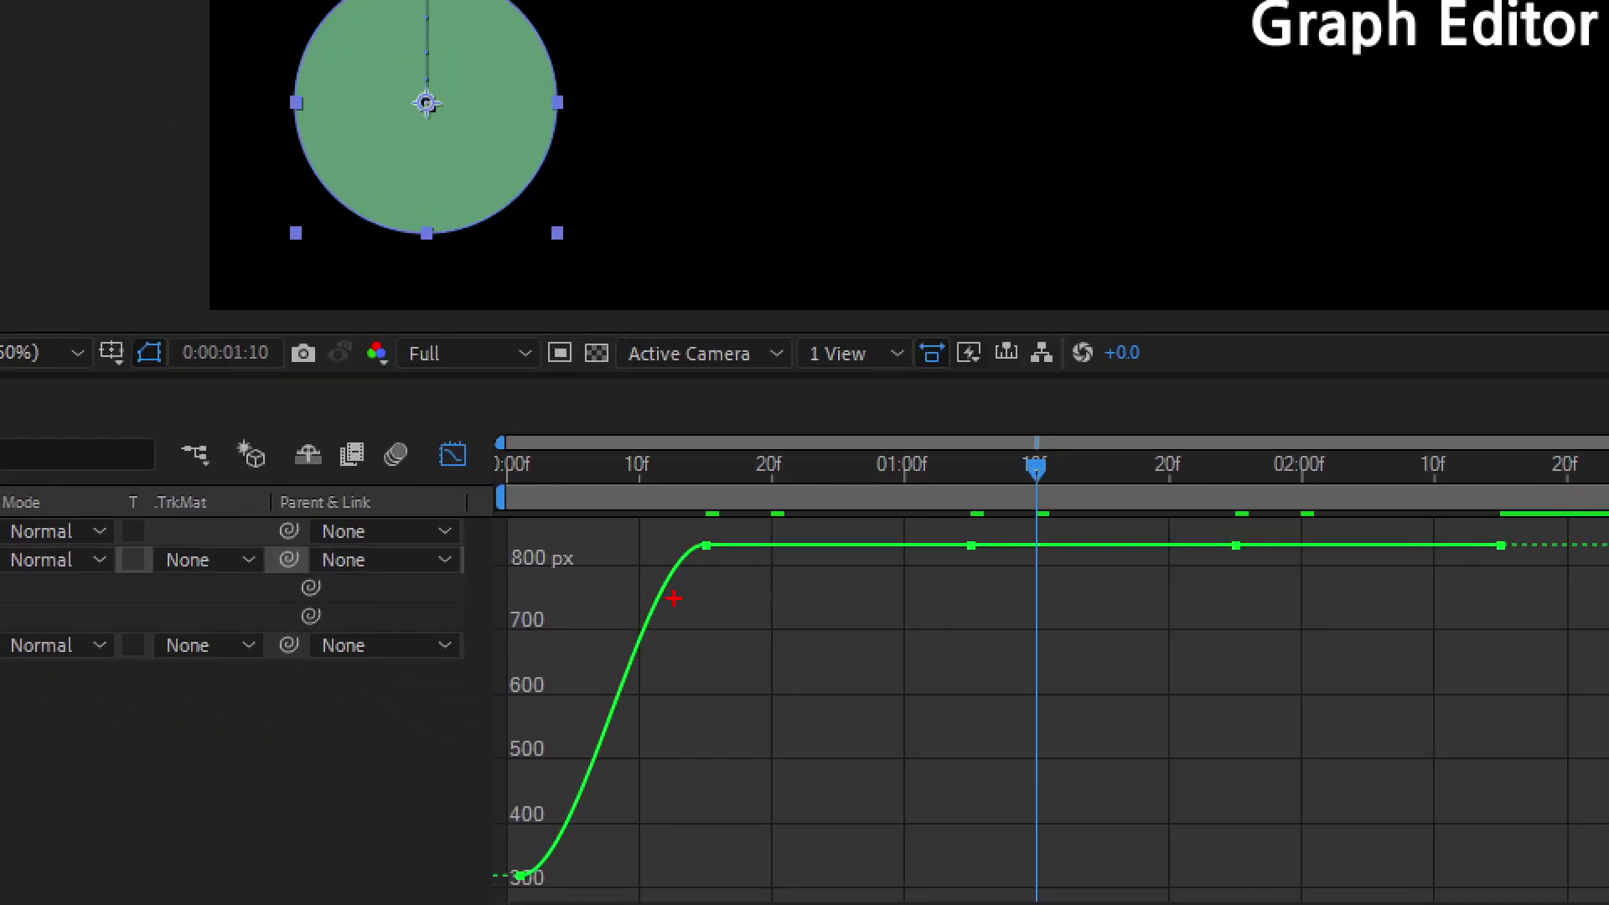
# Step: Pull the incoming handle of the first floor-contact Y Position keyframe near 0:00:00:15 steeply down to about 600 px, so the fall accelerates
pyautogui.moveTo(712, 586)
pyautogui.mouseDown()
pyautogui.moveTo(722, 517)
pyautogui.moveTo(731, 589)
pyautogui.mouseUp()
pyautogui.moveTo(556, 880)
pyautogui.mouseDown()
pyautogui.moveTo(647, 791)
pyautogui.moveTo(699, 596)
pyautogui.mouseUp()
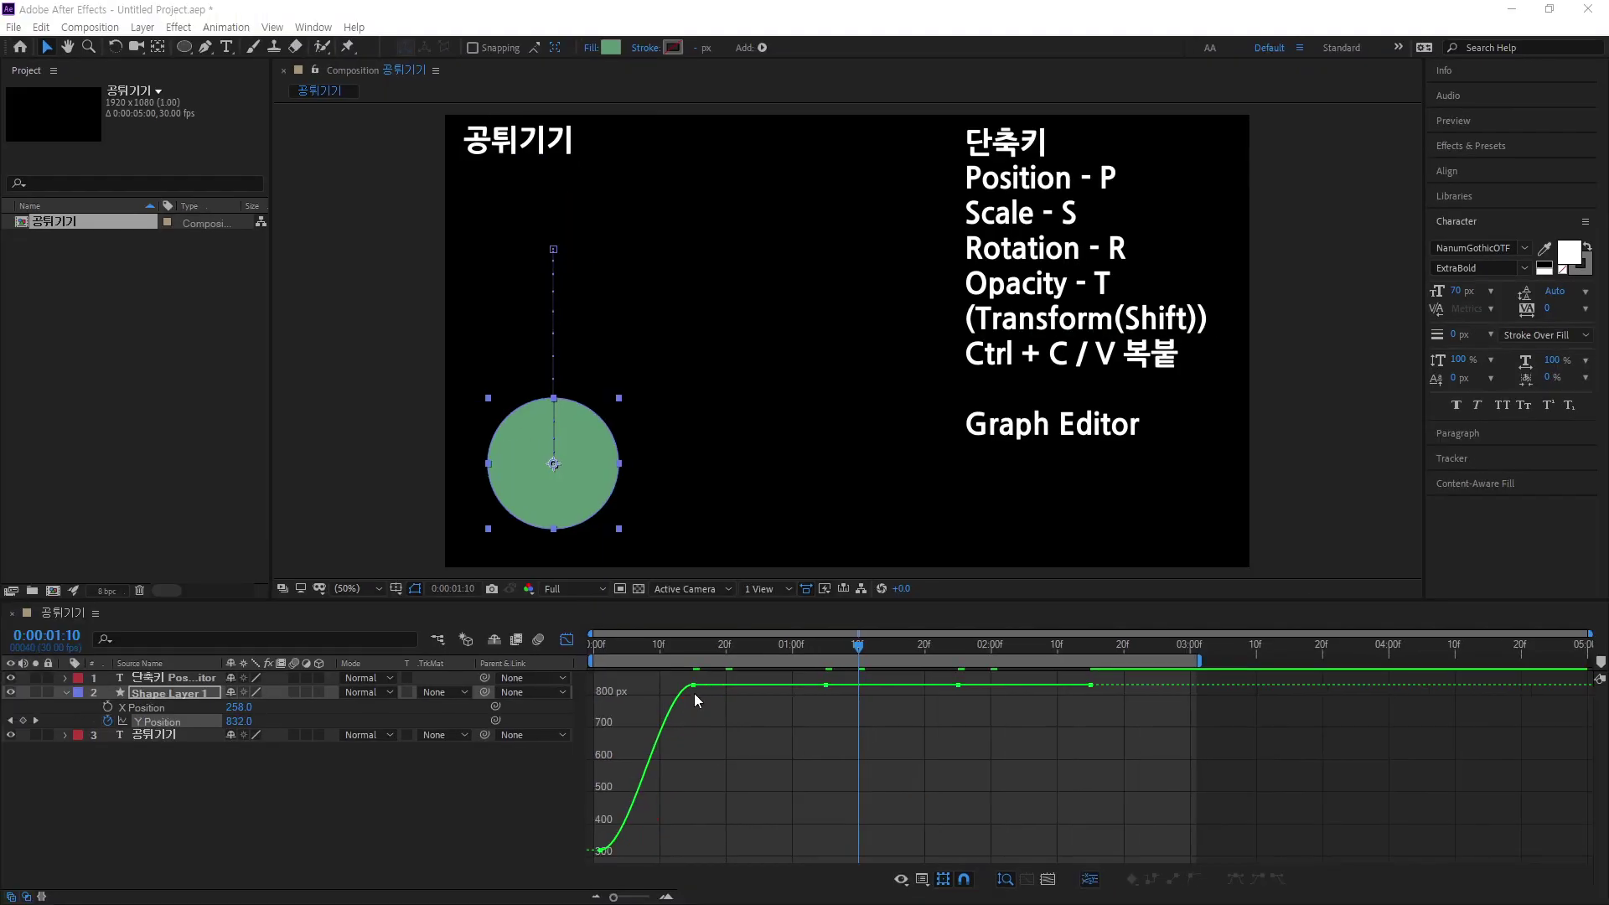
pyautogui.click(694, 681)
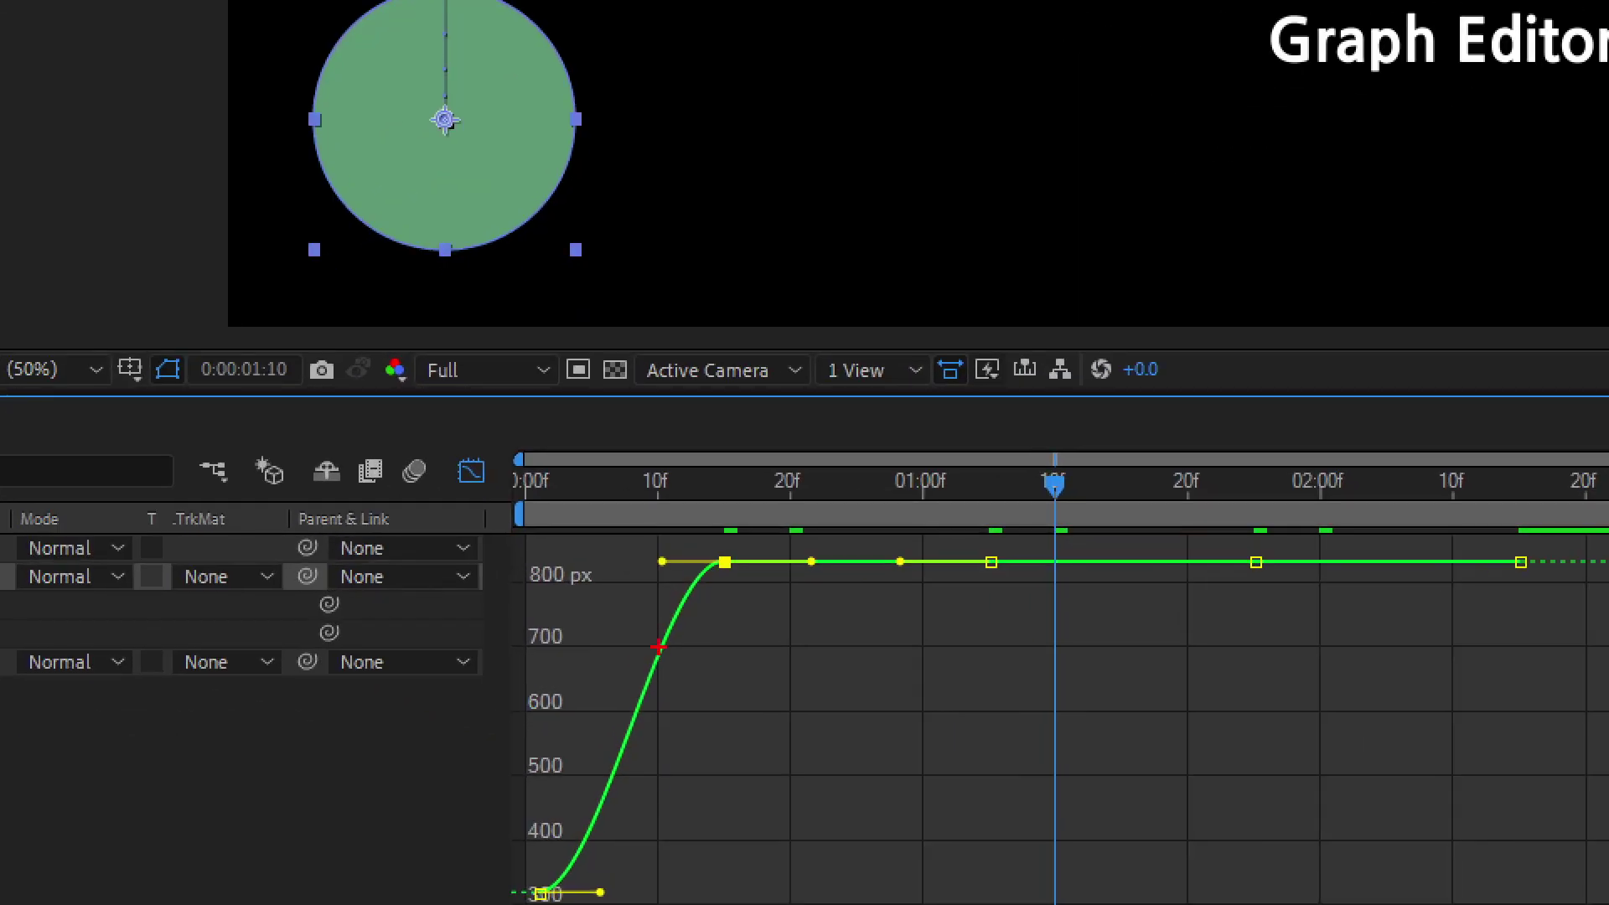
pyautogui.moveTo(671, 685)
pyautogui.mouseDown()
pyautogui.moveTo(666, 648)
pyautogui.moveTo(678, 687)
pyautogui.mouseUp()
pyautogui.moveTo(819, 600)
pyautogui.mouseDown()
pyautogui.moveTo(786, 549)
pyautogui.moveTo(841, 589)
pyautogui.mouseUp()
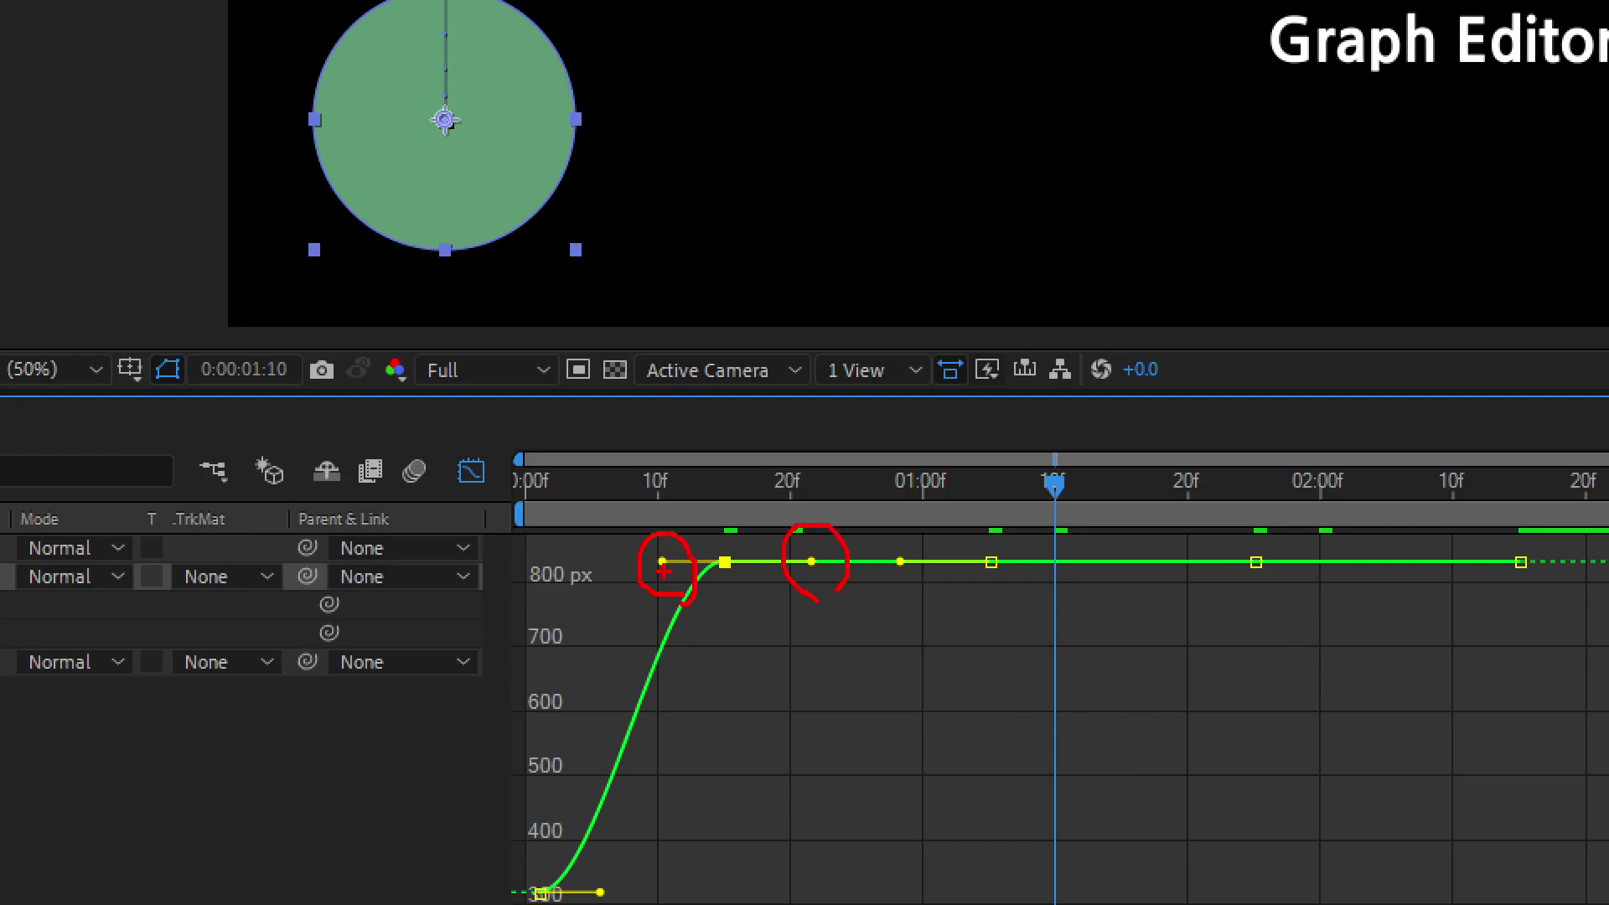
pyautogui.moveTo(709, 677); pyautogui.dragTo(675, 588)
pyautogui.moveTo(717, 684); pyautogui.dragTo(712, 686)
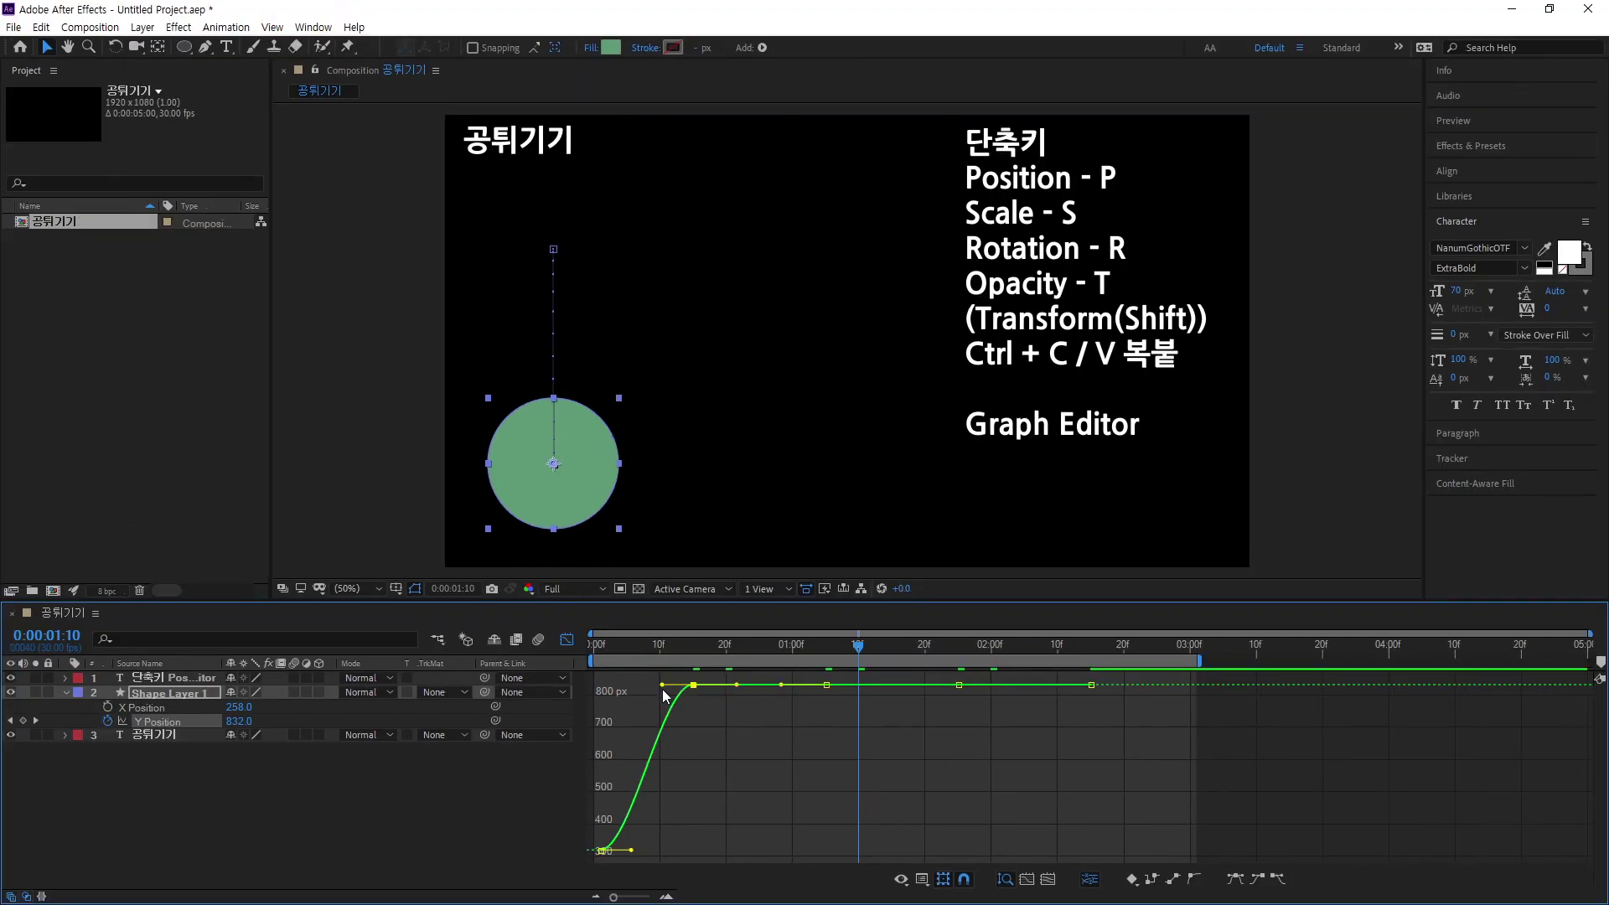
pyautogui.moveTo(662, 685); pyautogui.dragTo(689, 753)
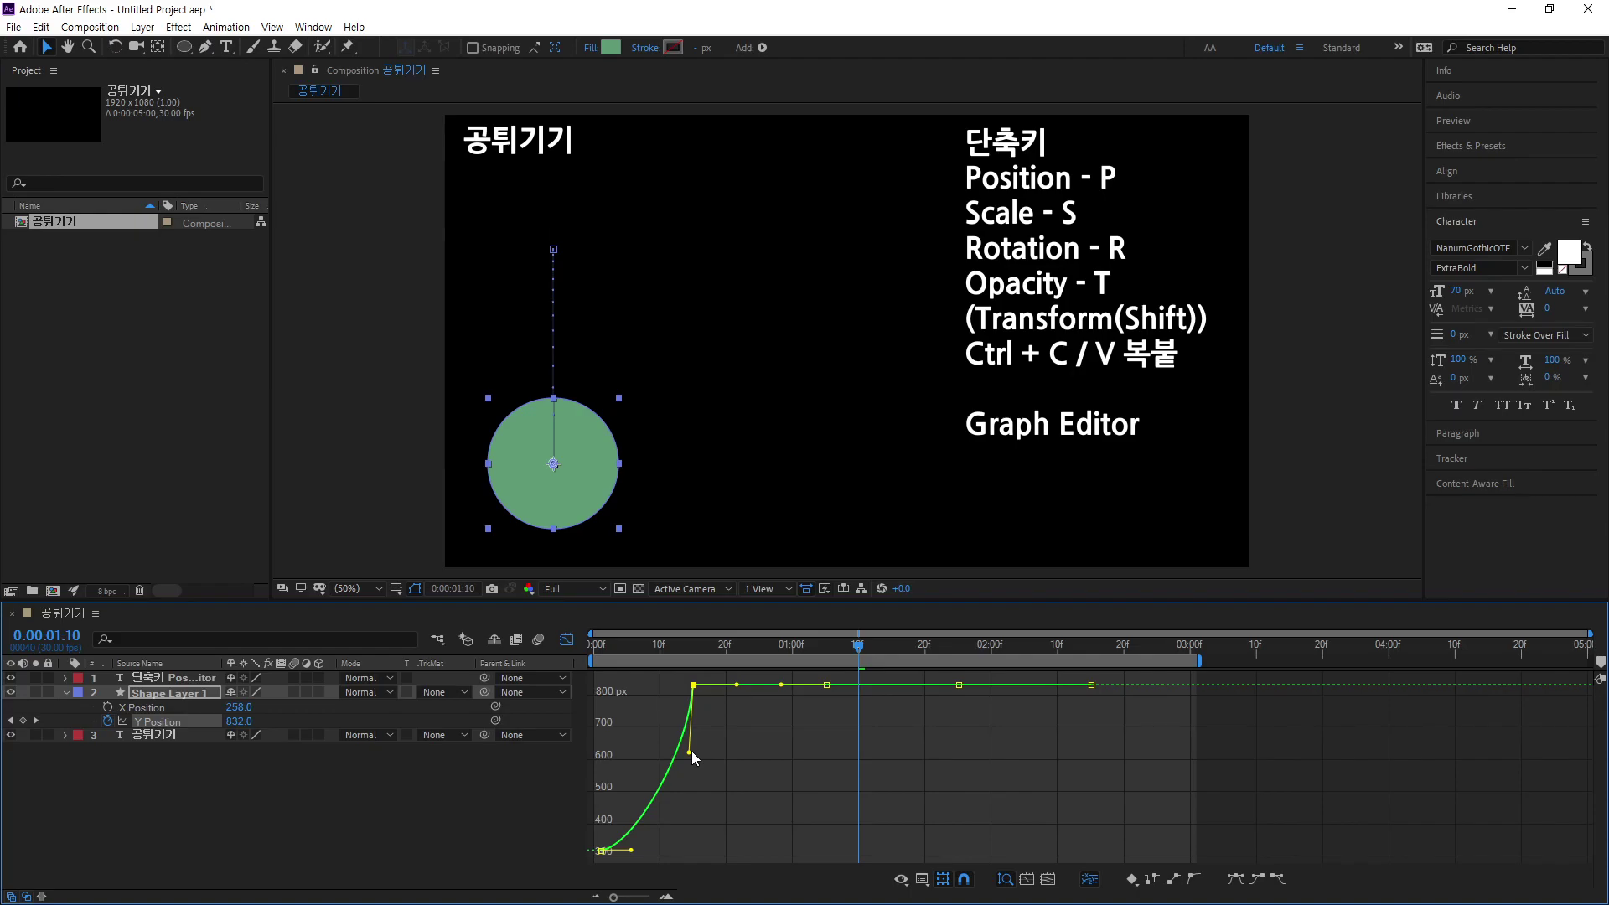
# Step: Examine the spacing of the motion path dots between the circle's starting point and the floor
pyautogui.hotkey('ctrl', '2')
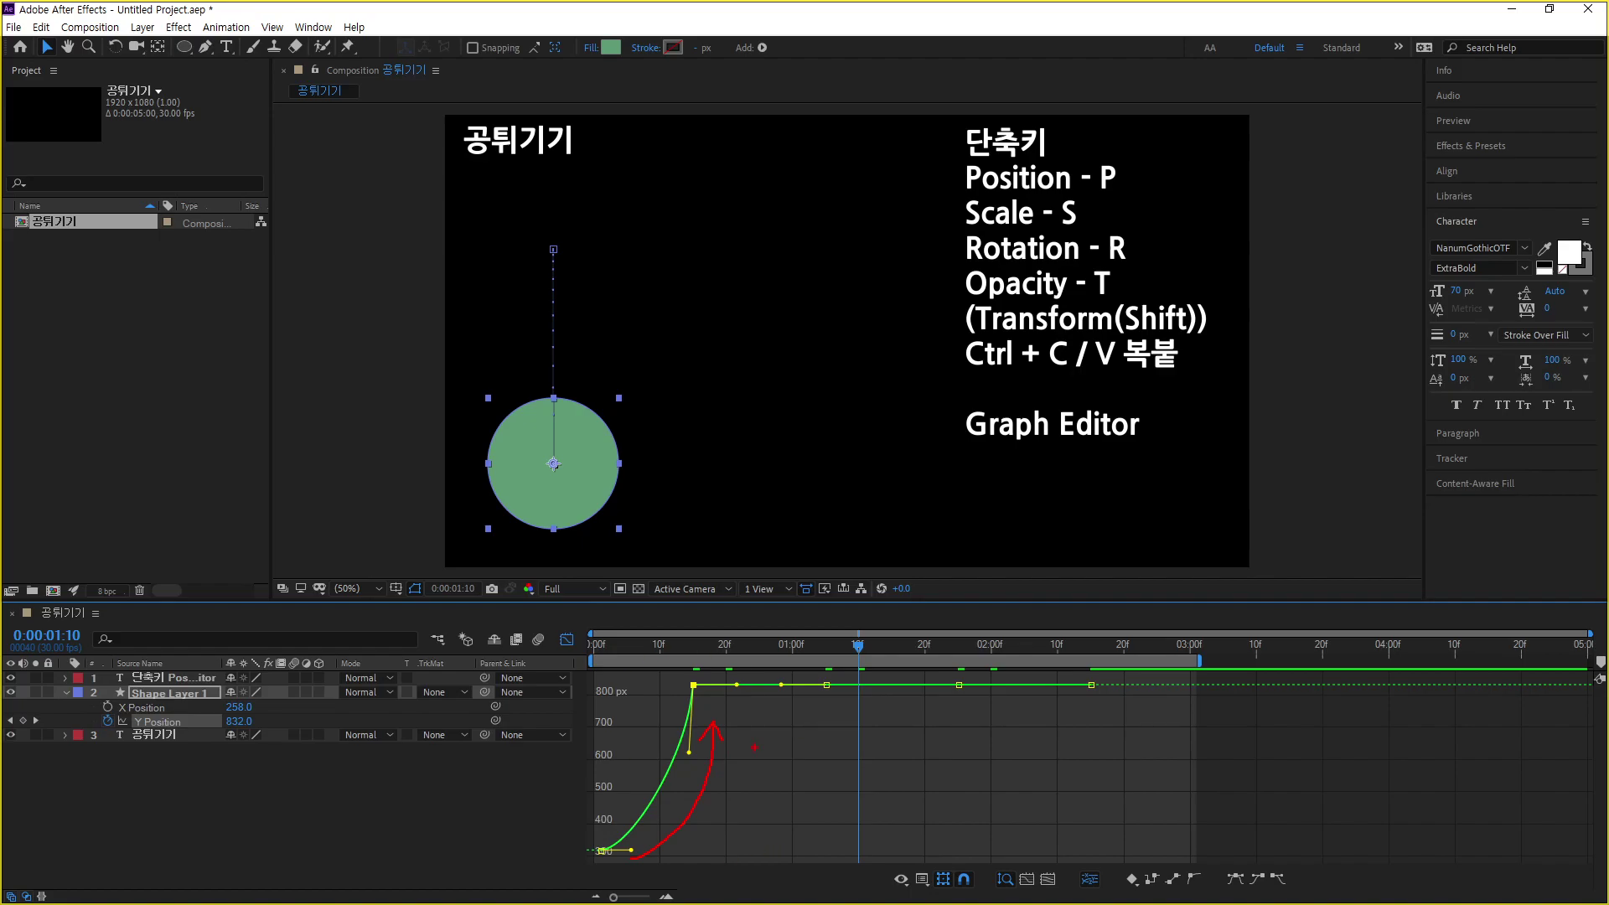
pyautogui.press('e')
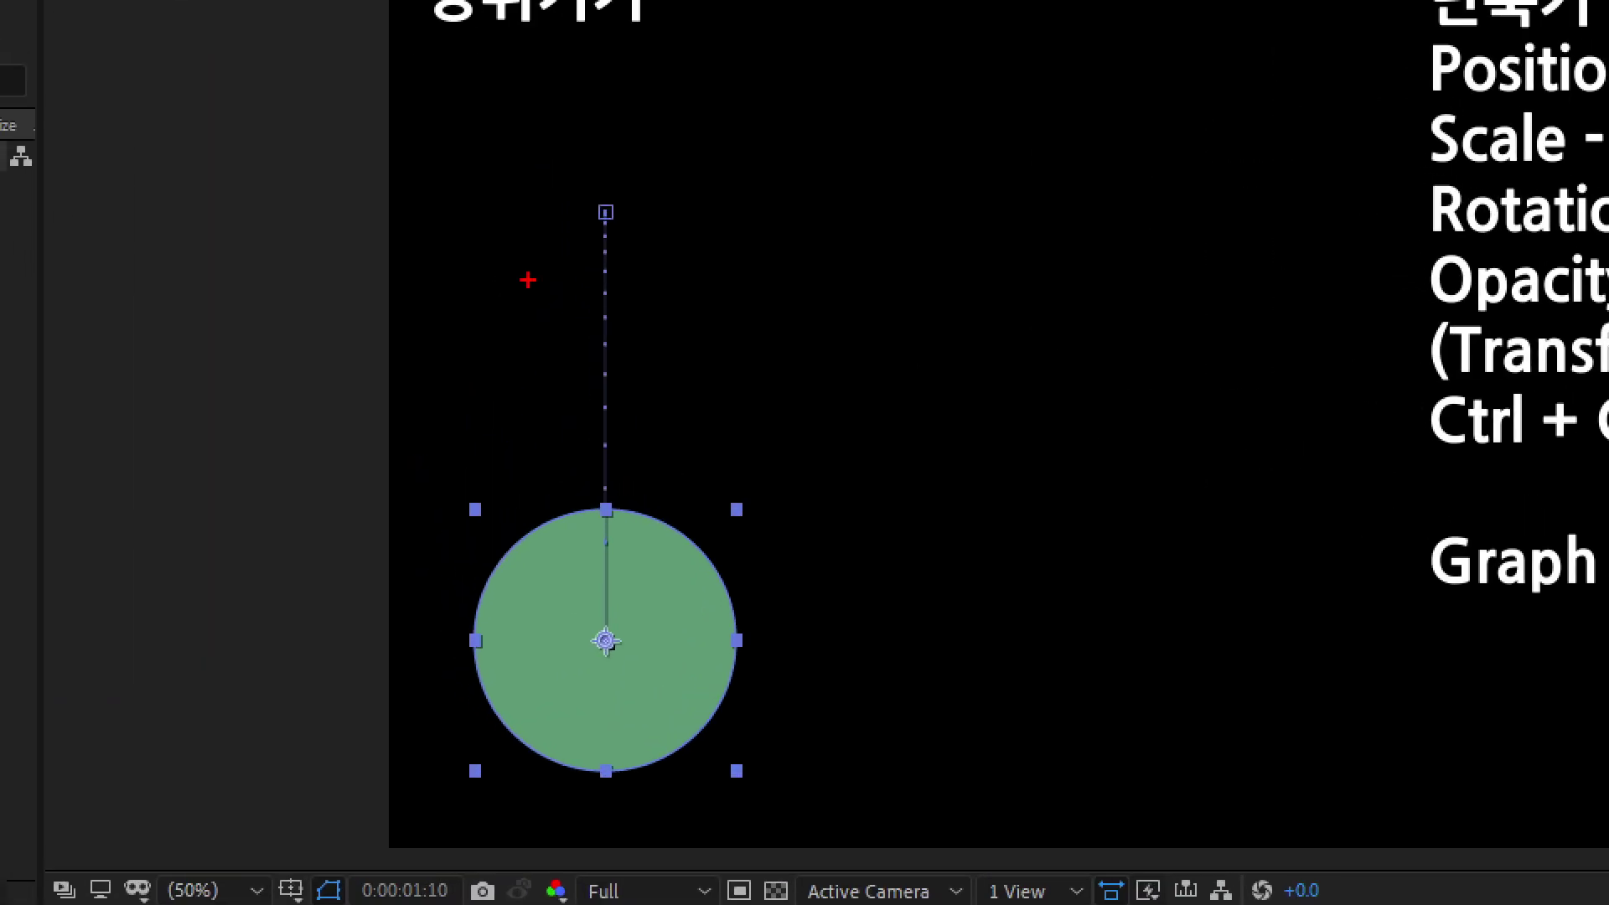
pyautogui.moveTo(636, 246); pyautogui.dragTo(562, 193)
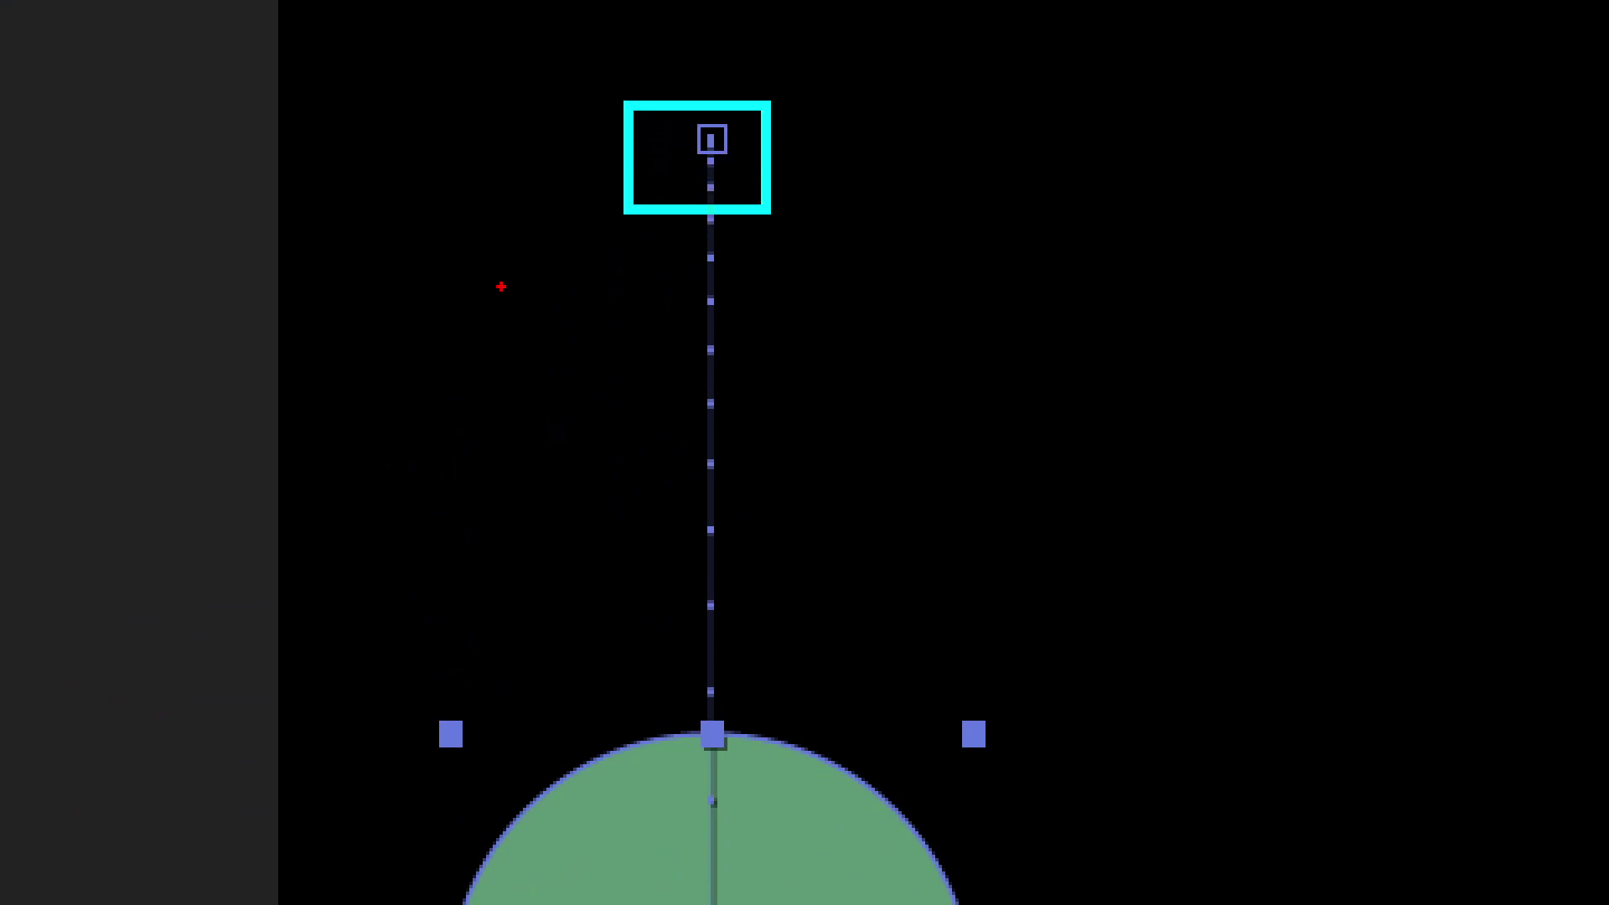
pyautogui.moveTo(625, 102); pyautogui.dragTo(637, 99)
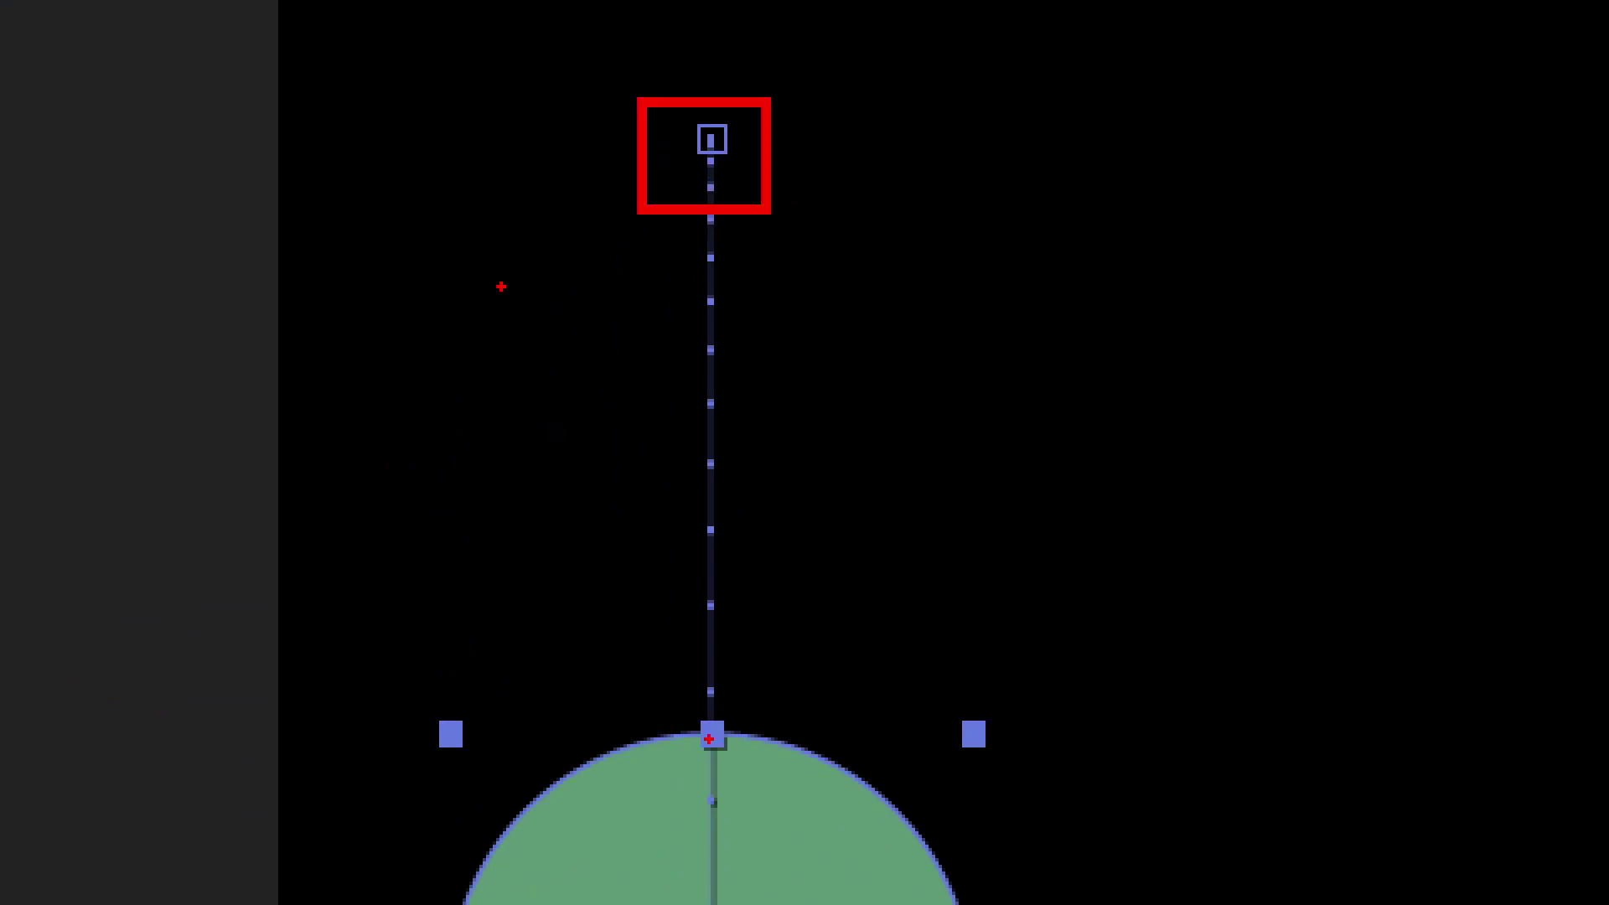
pyautogui.moveTo(622, 658); pyautogui.dragTo(823, 865)
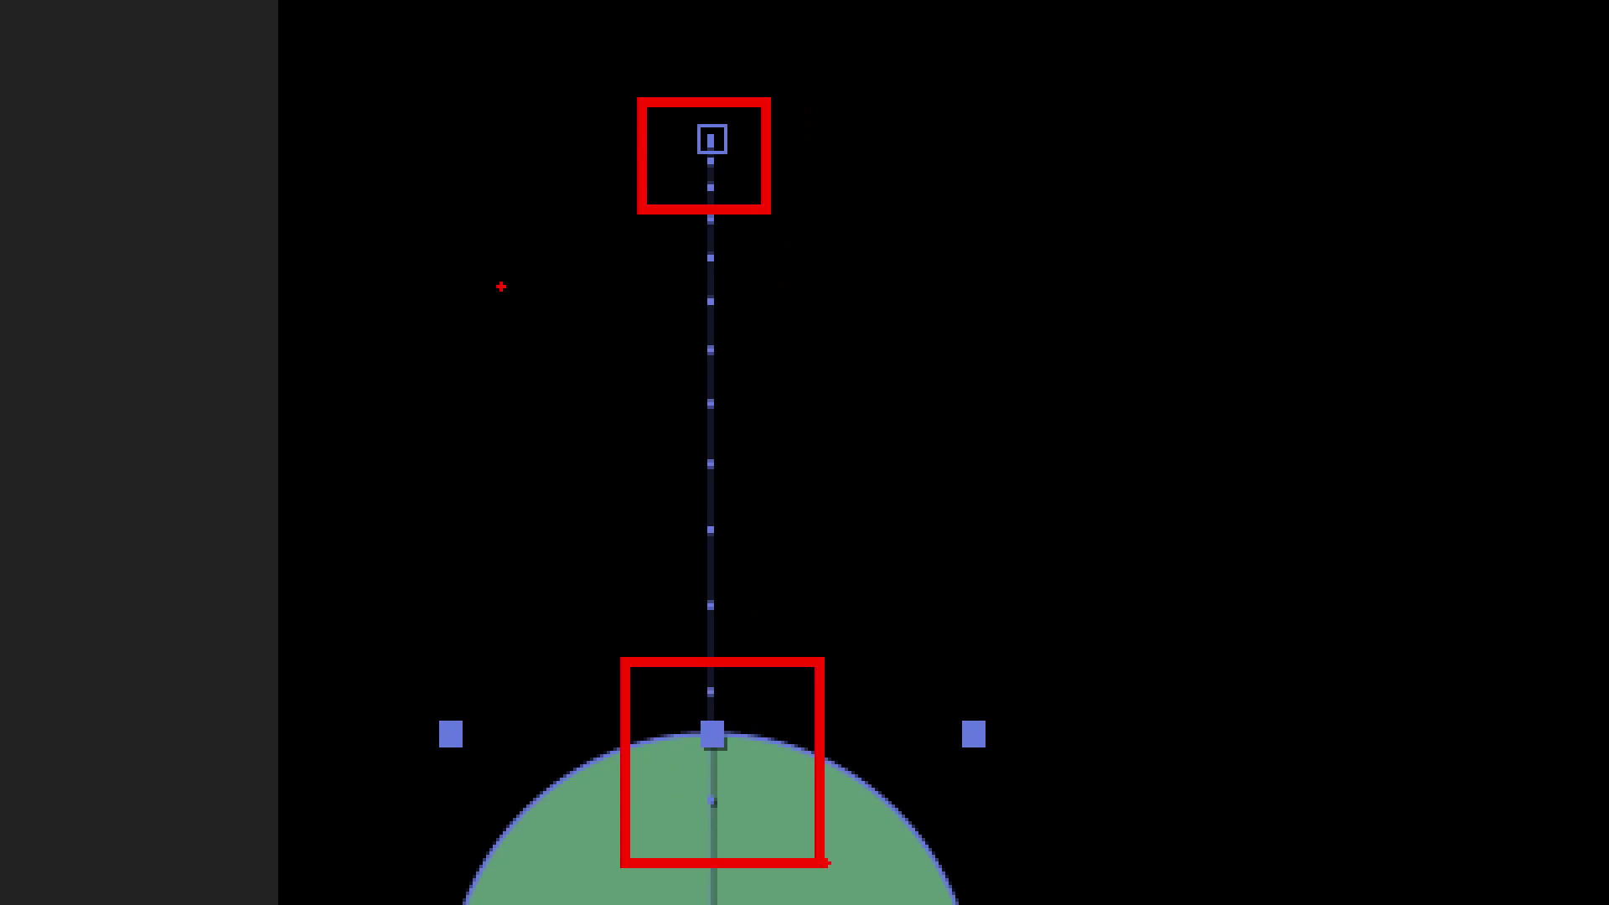
pyautogui.moveTo(726, 300)
pyautogui.mouseDown()
pyautogui.moveTo(856, 300)
pyautogui.moveTo(924, 326)
pyautogui.mouseUp()
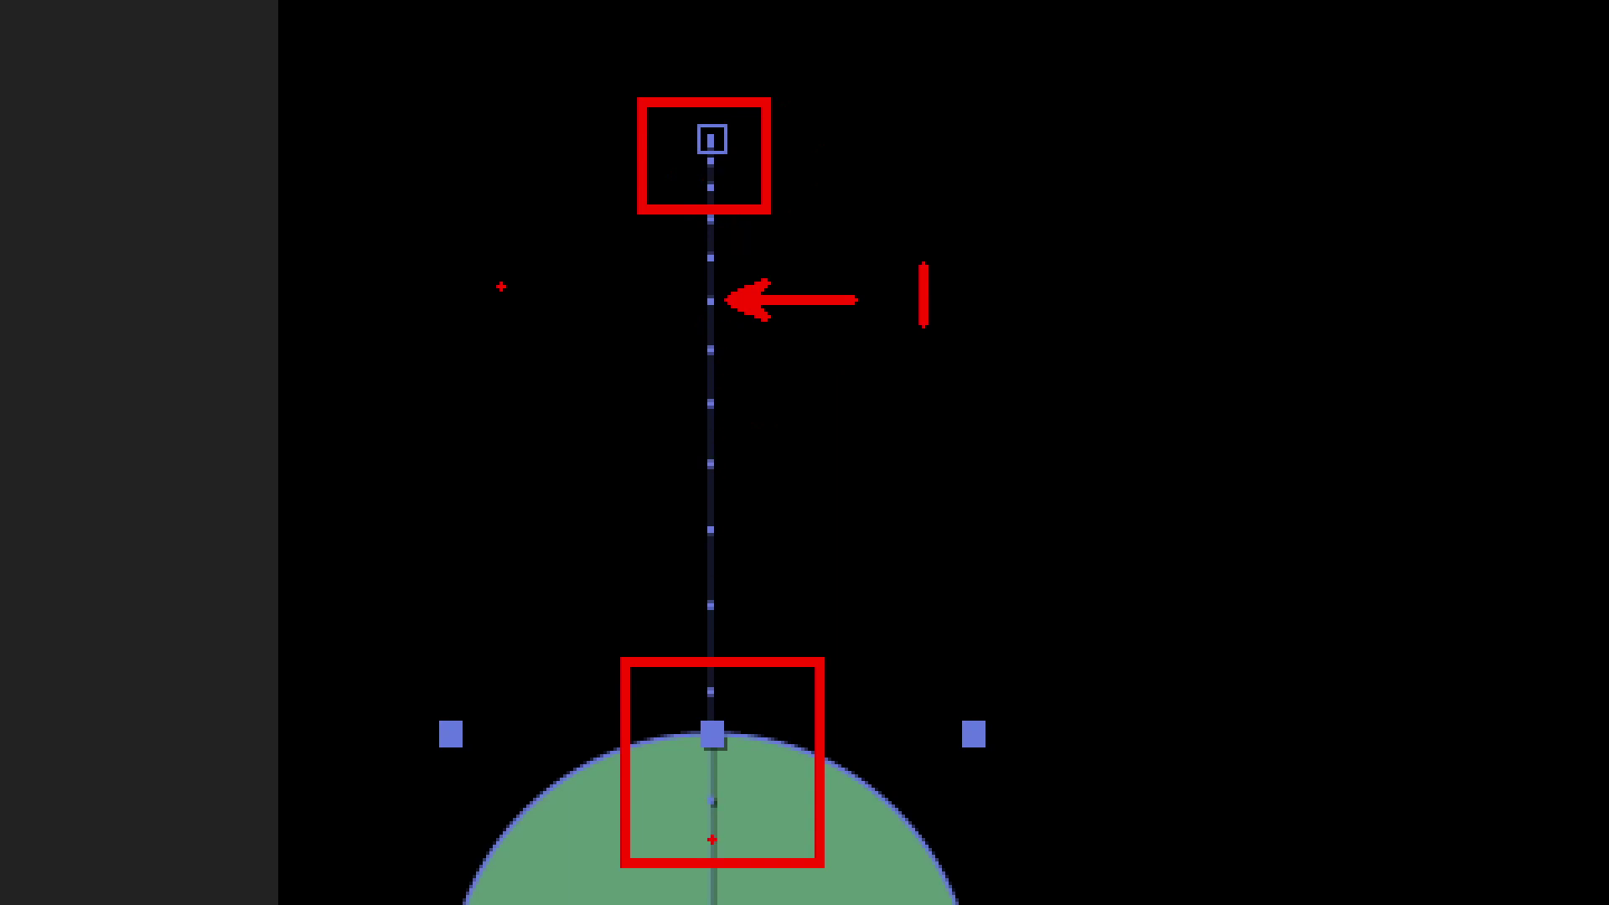
pyautogui.press('Escape')
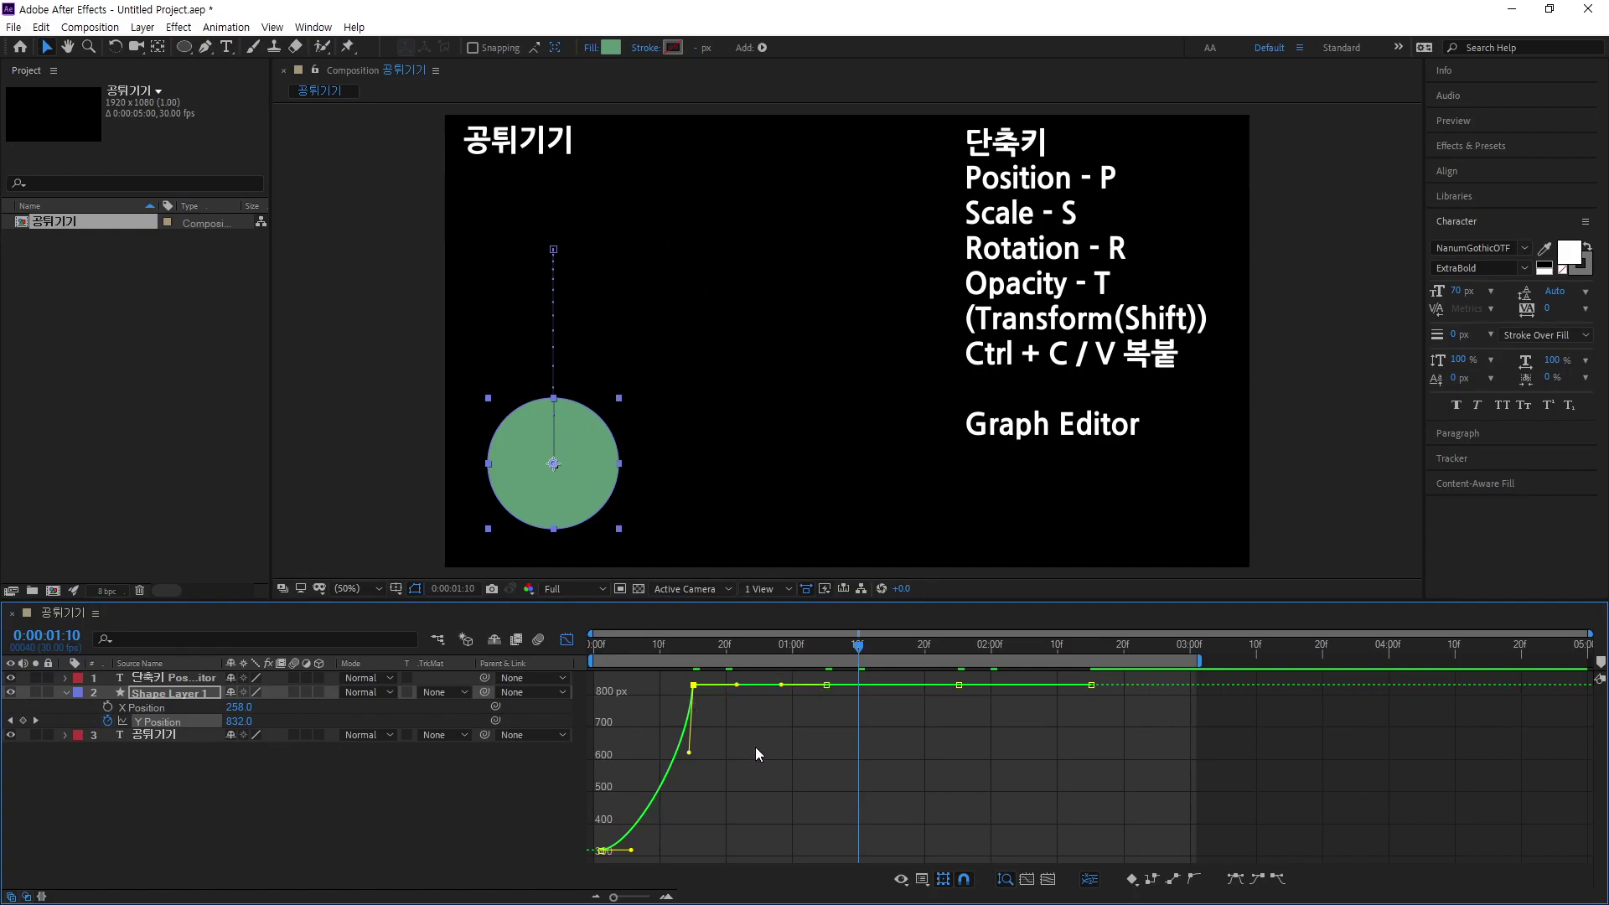
pyautogui.click(913, 747)
# Step: Try shaping the first bounce by pulling down the facing handles of the first and second floor-contact keyframes individually
pyautogui.hotkey('ctrl', '2')
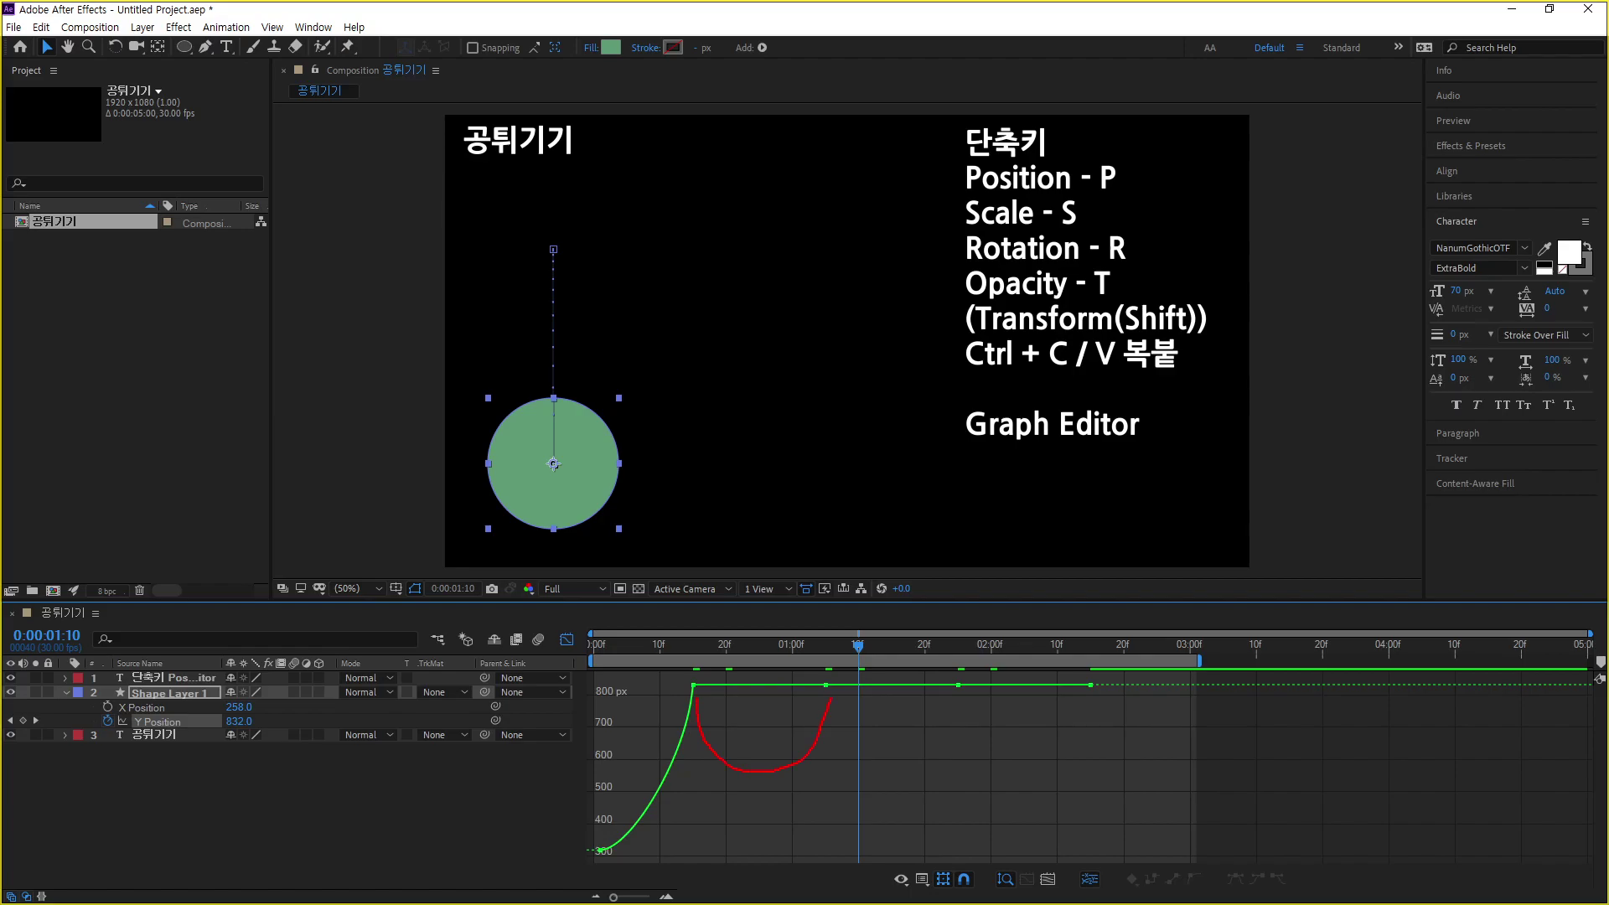
pyautogui.press('Escape')
pyautogui.click(693, 684)
pyautogui.moveTo(737, 691); pyautogui.dragTo(729, 793)
pyautogui.moveTo(780, 685); pyautogui.dragTo(786, 808)
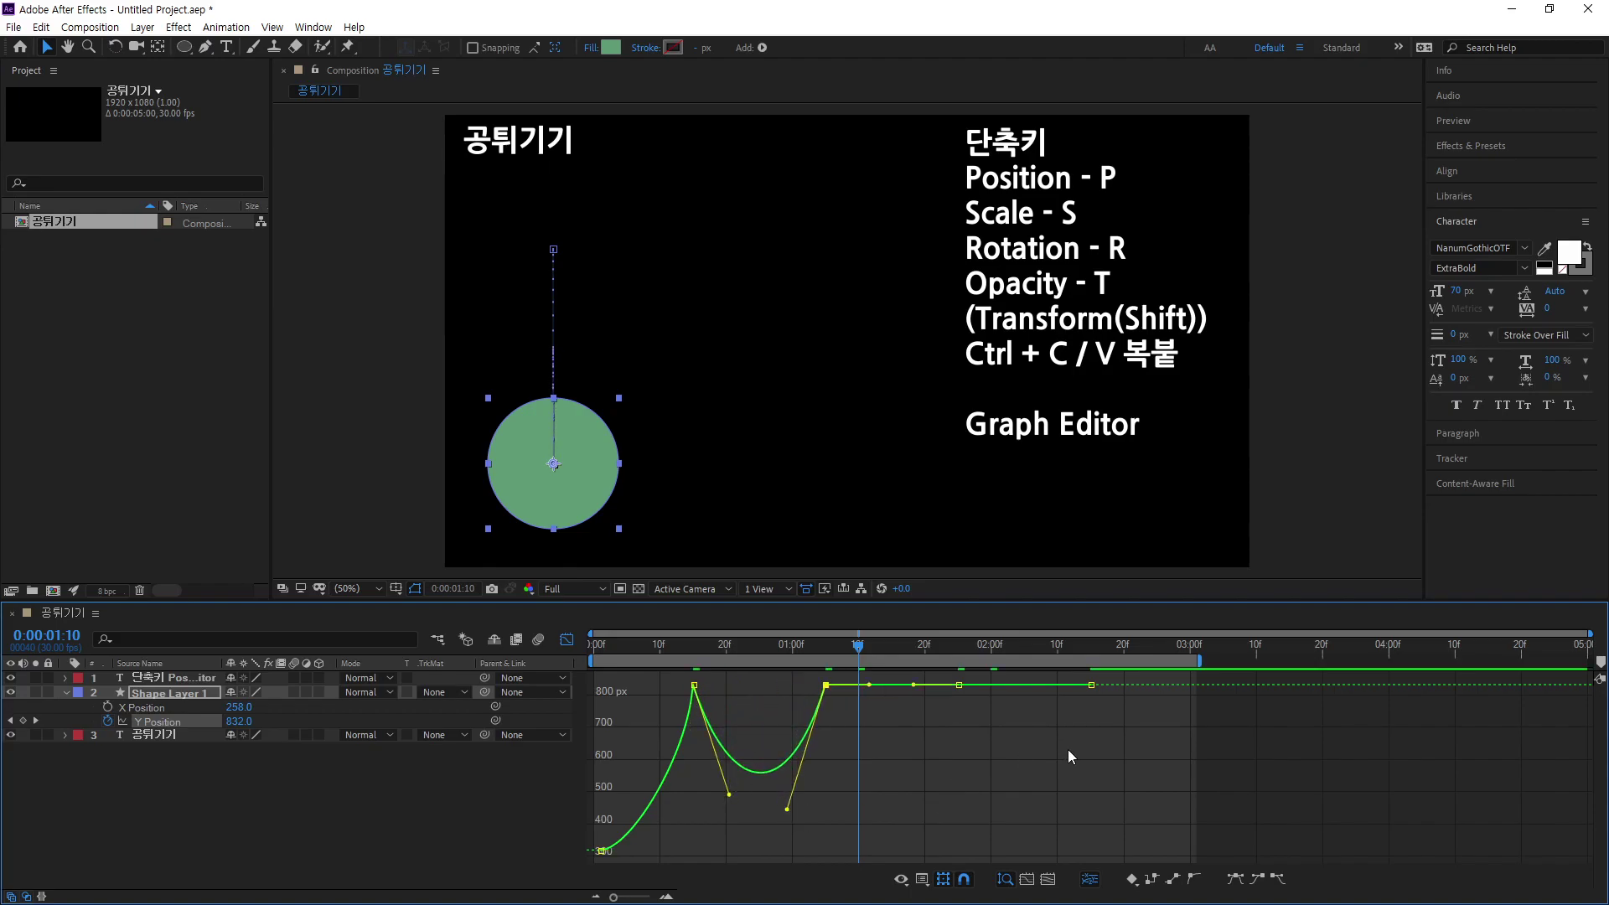
pyautogui.hotkey('ctrl', 'z')
pyautogui.hotkey('ctrl', 'z')
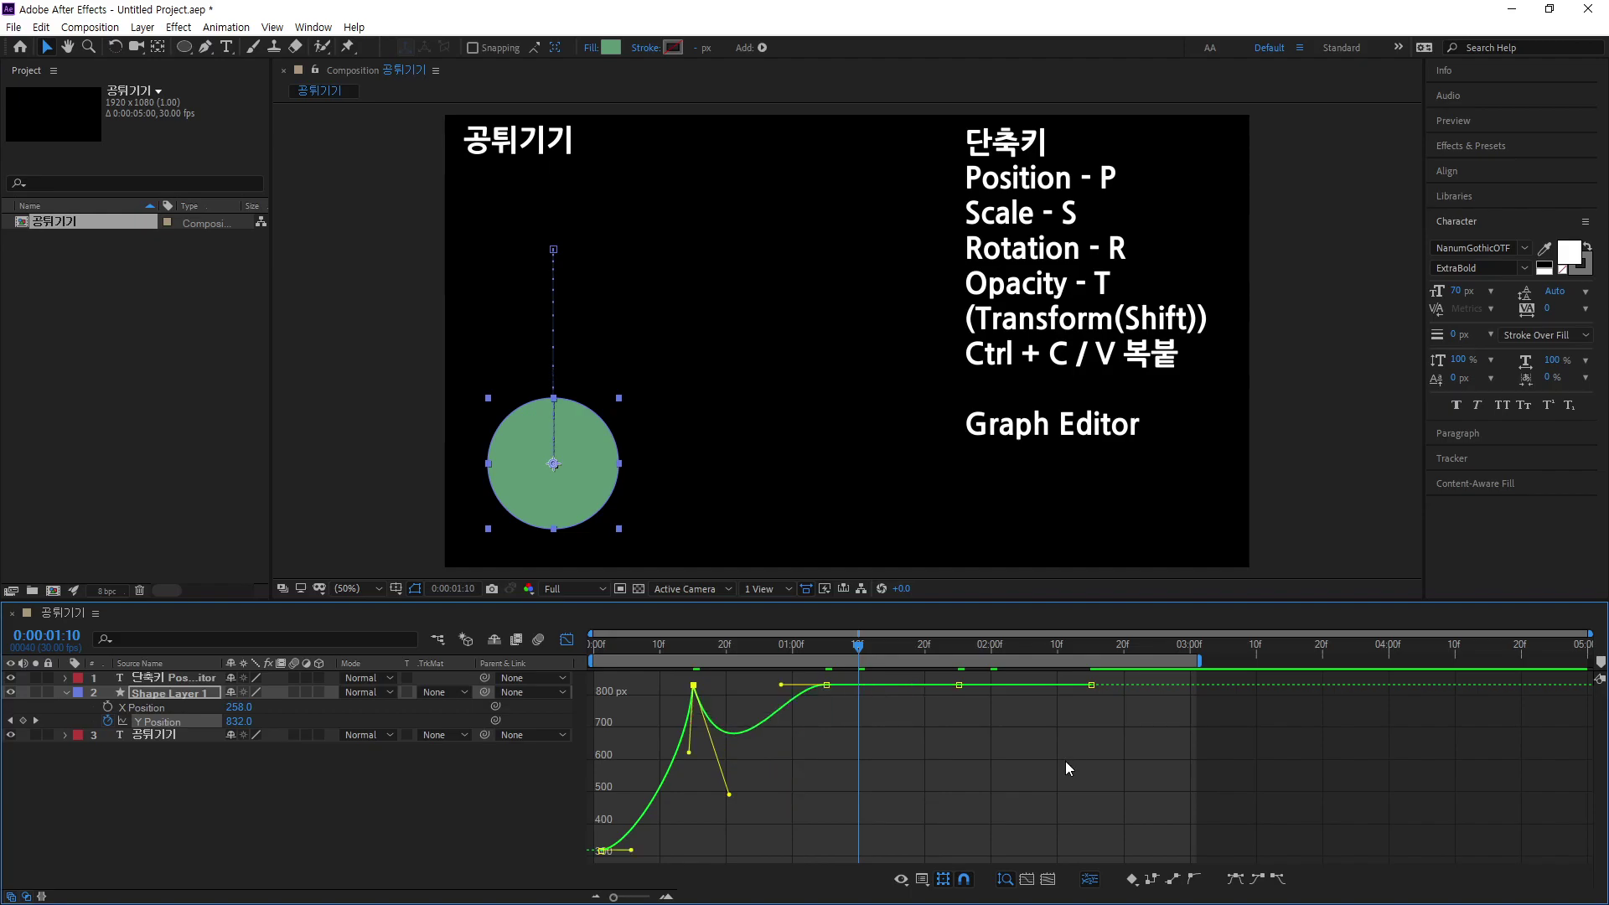
pyautogui.click(1064, 761)
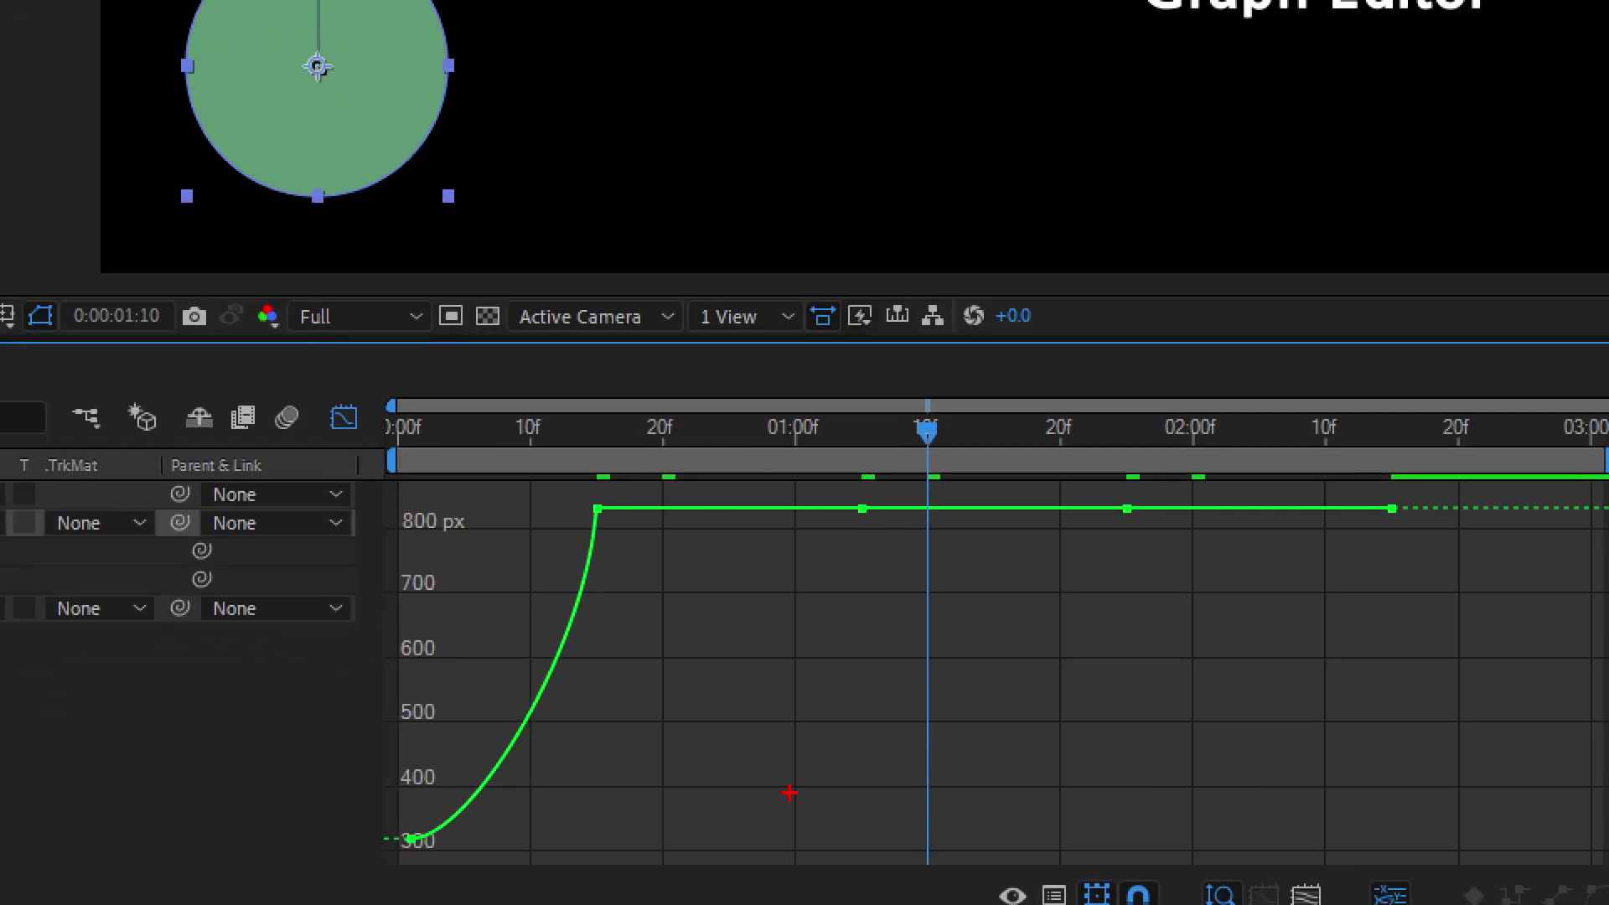
pyautogui.moveTo(1008, 762)
pyautogui.mouseDown()
pyautogui.moveTo(971, 715)
pyautogui.moveTo(1016, 701)
pyautogui.moveTo(1036, 715)
pyautogui.moveTo(1006, 763)
pyautogui.mouseUp()
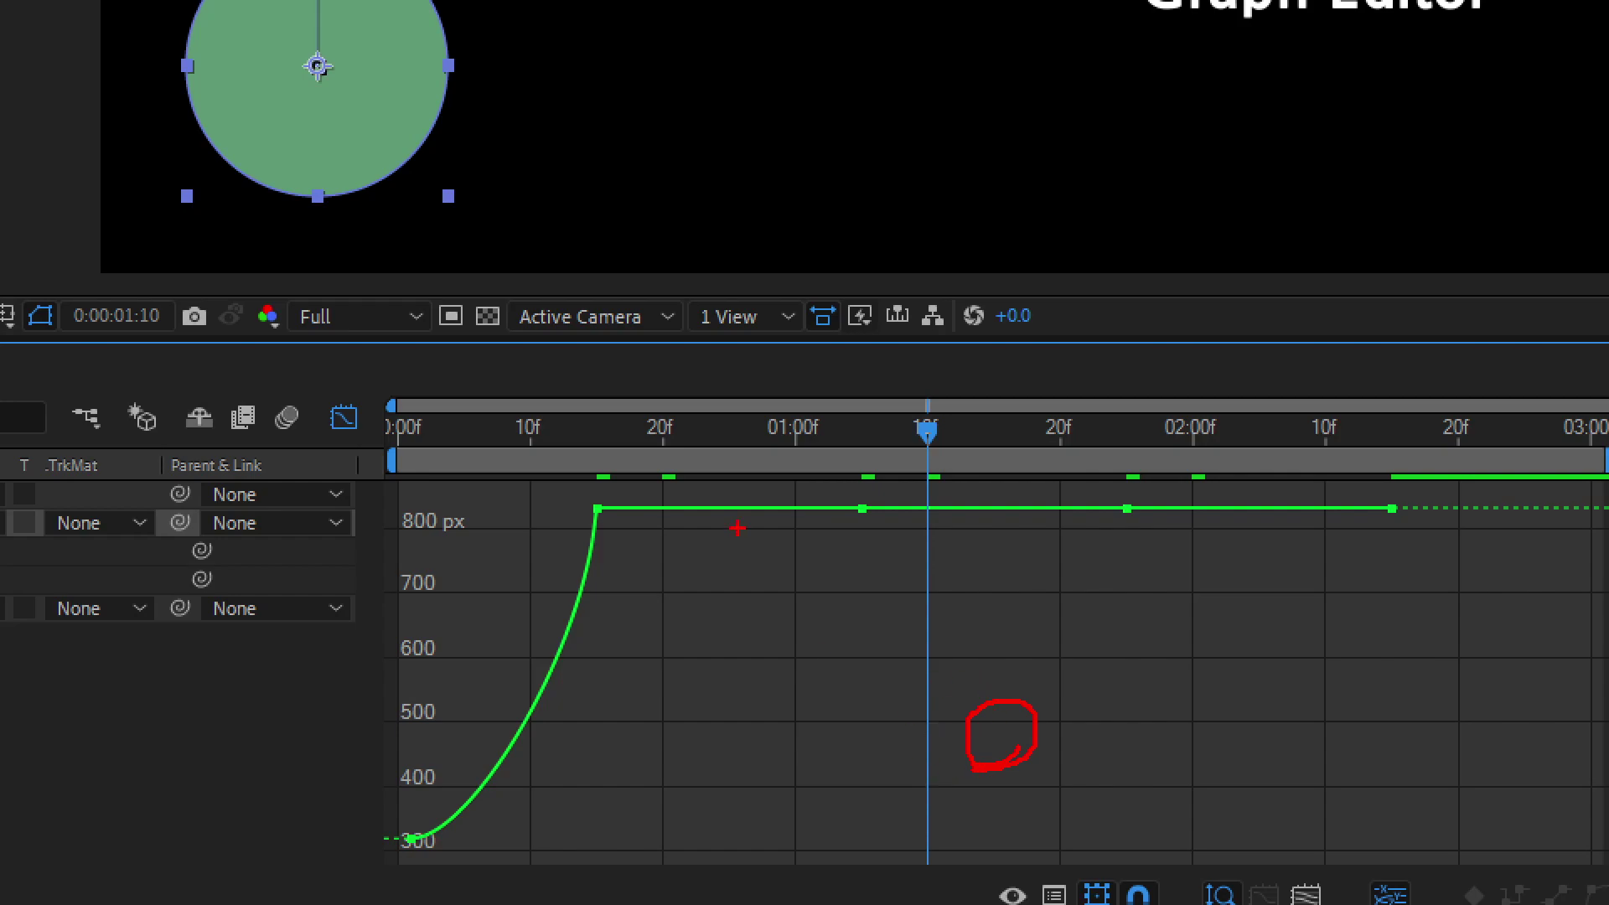
pyautogui.moveTo(734, 528)
pyautogui.mouseDown()
pyautogui.moveTo(700, 514)
pyautogui.moveTo(727, 492)
pyautogui.mouseUp()
pyautogui.moveTo(722, 684); pyautogui.dragTo(723, 528)
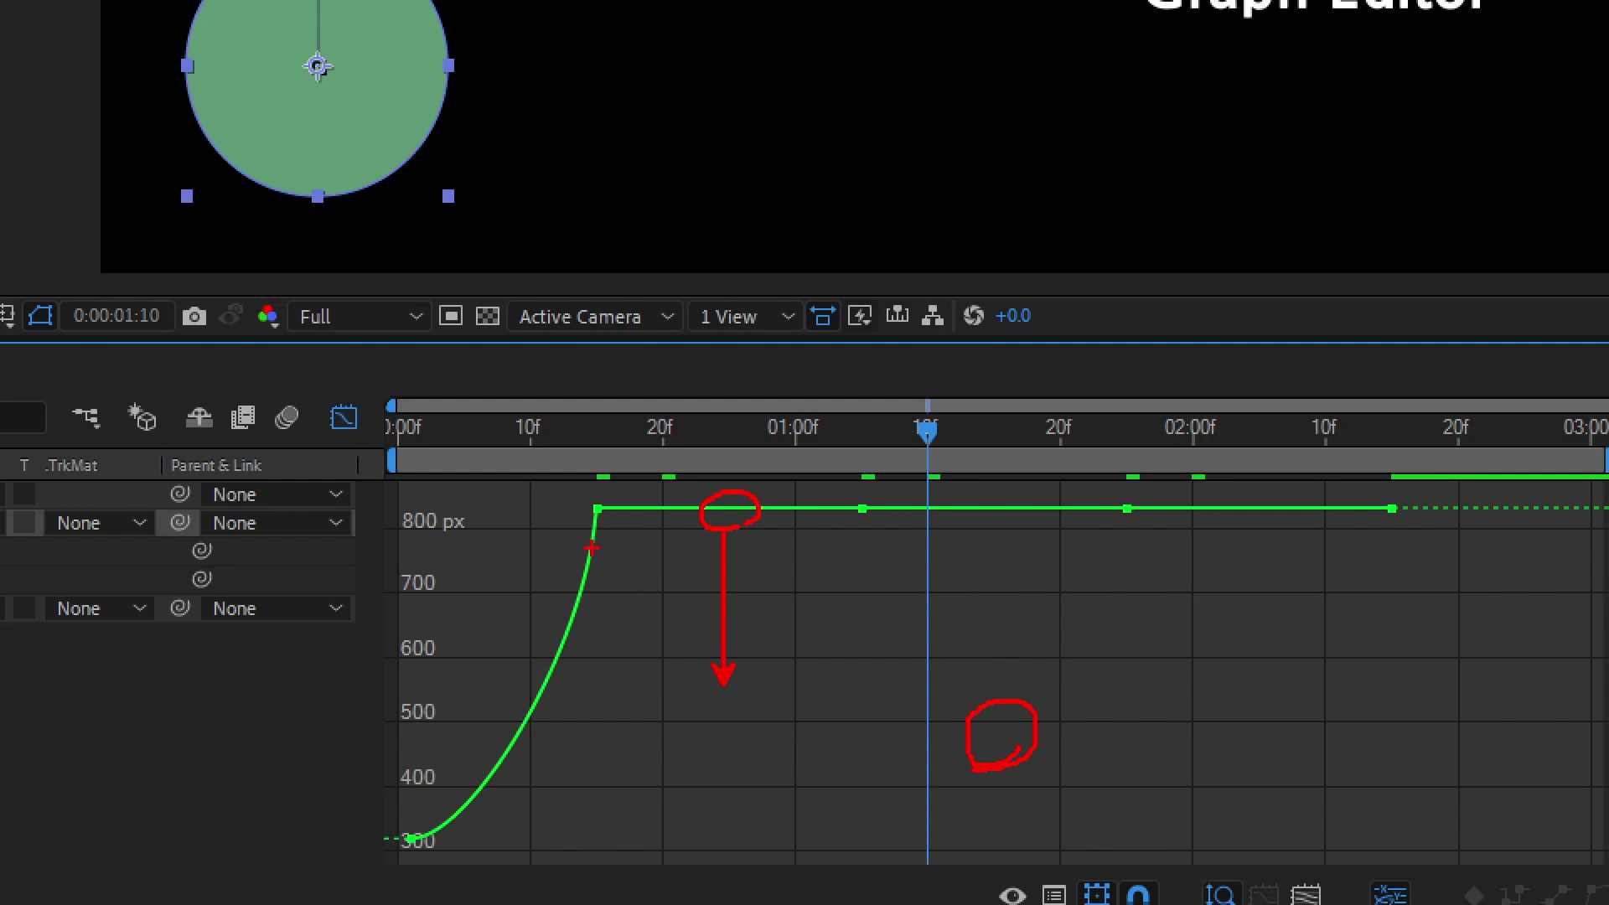
pyautogui.press('Escape')
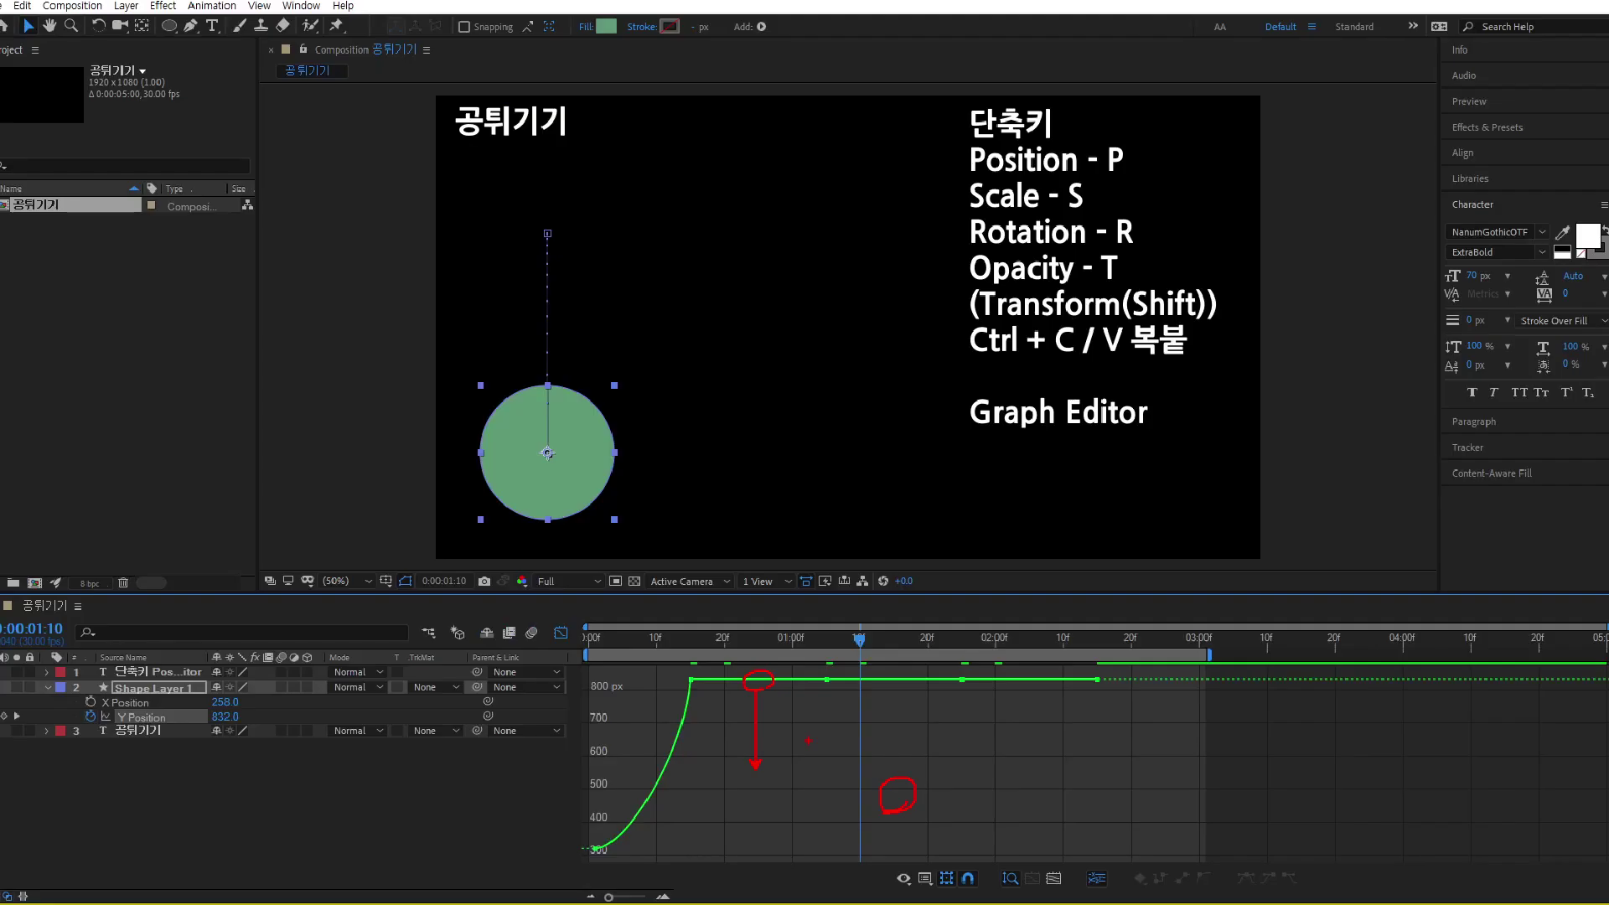
# Step: Pull the flat Y Position segment between the first two floor-contact keyframes down into a curve reaching about 550 px
pyautogui.moveTo(761, 687); pyautogui.dragTo(756, 776)
pyautogui.hotkey('ctrl', '1')
pyautogui.click(736, 790)
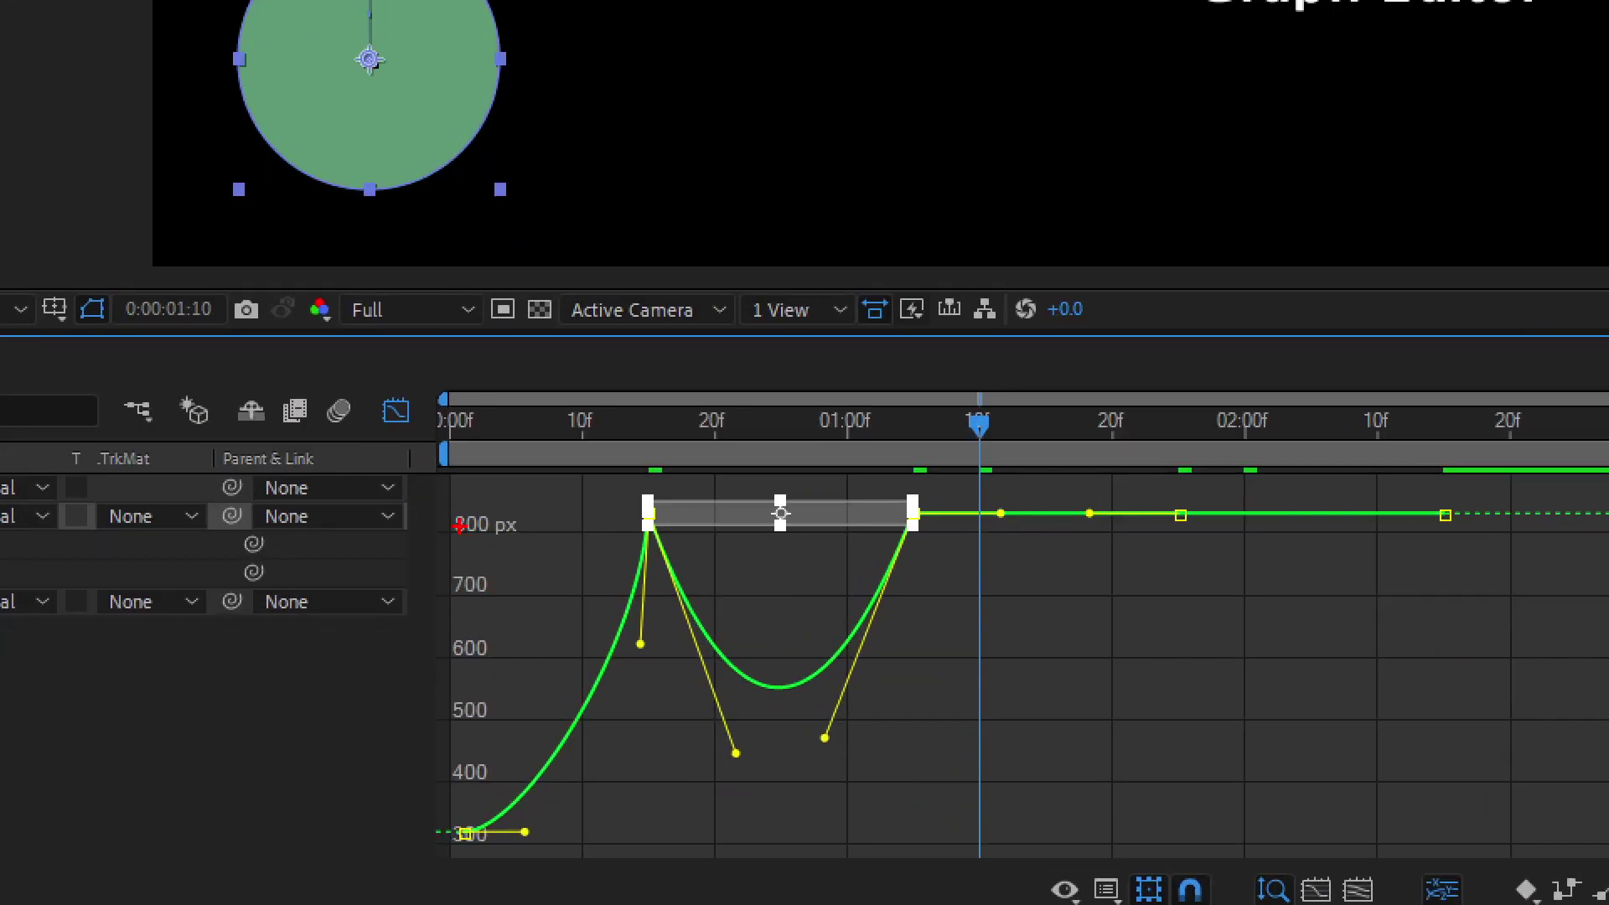
pyautogui.moveTo(439, 517); pyautogui.dragTo(970, 841)
pyautogui.moveTo(993, 675); pyautogui.dragTo(402, 675)
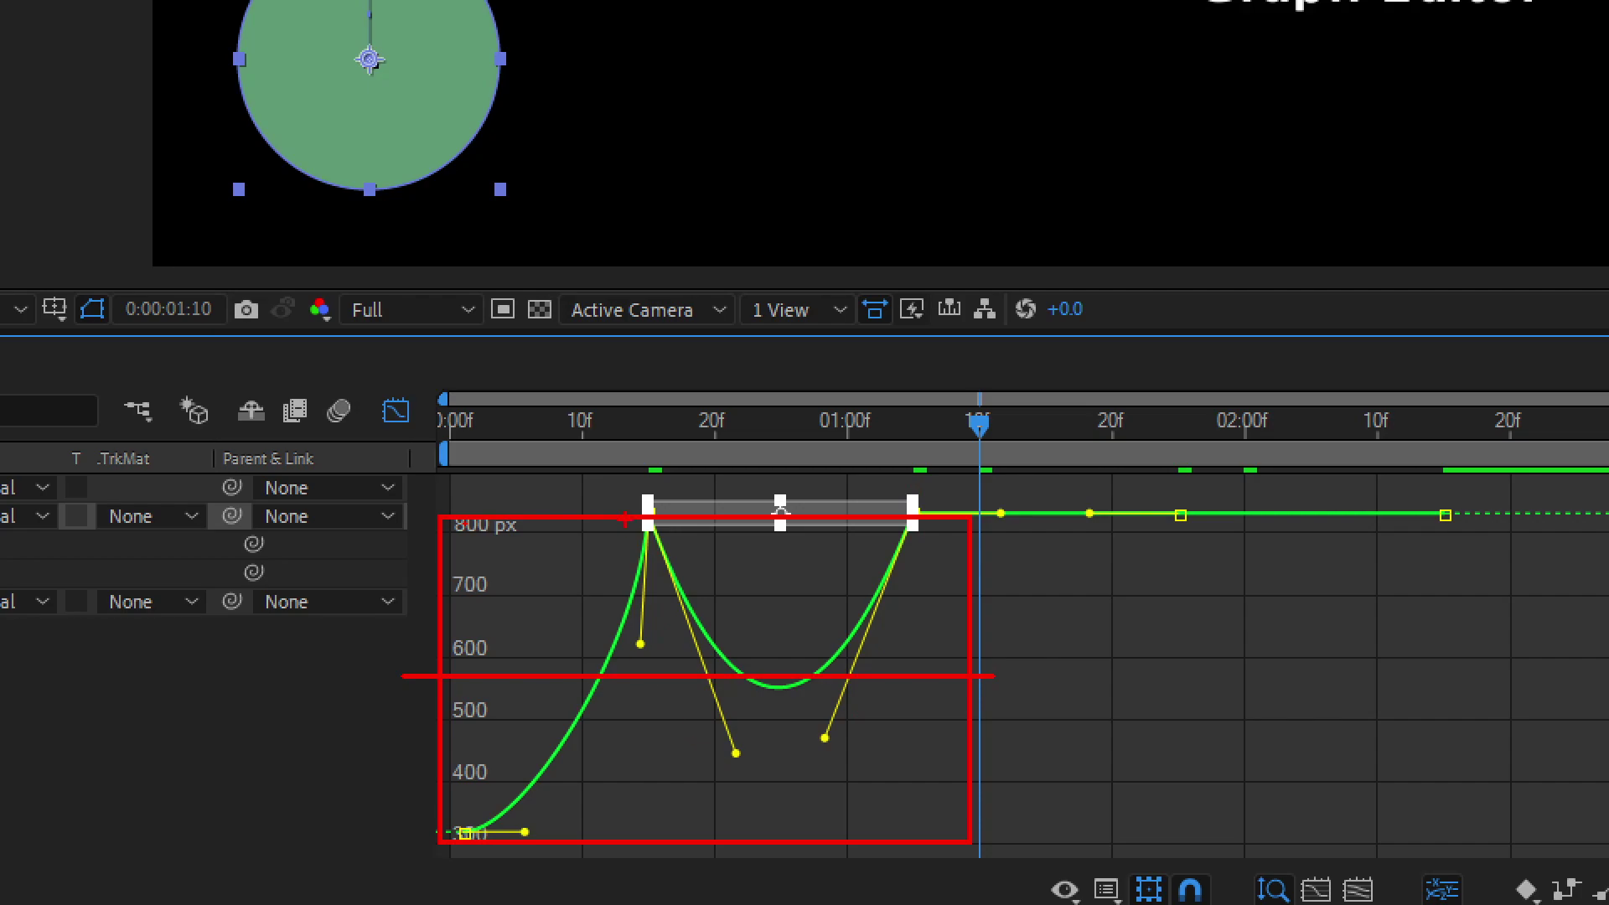
pyautogui.moveTo(1054, 549)
pyautogui.mouseDown()
pyautogui.moveTo(1065, 494)
pyautogui.moveTo(1064, 551)
pyautogui.mouseUp()
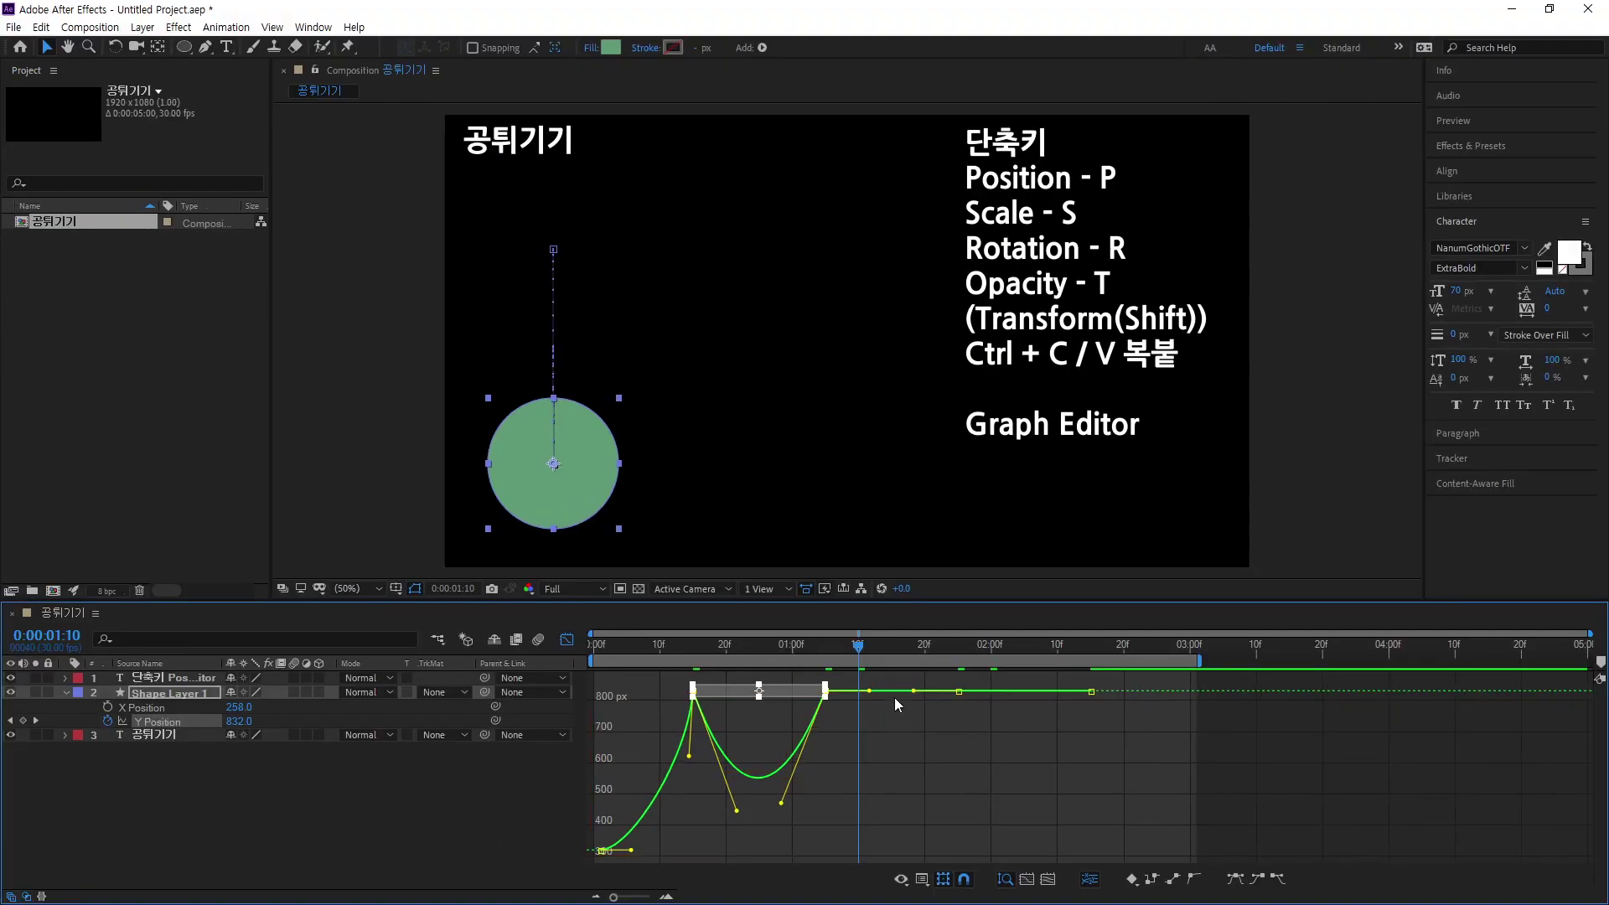
# Step: Pull the two remaining flat Y Position segments into progressively smaller bounce curves reaching about 670 px and 760 px
pyautogui.moveTo(896, 685); pyautogui.dragTo(893, 746)
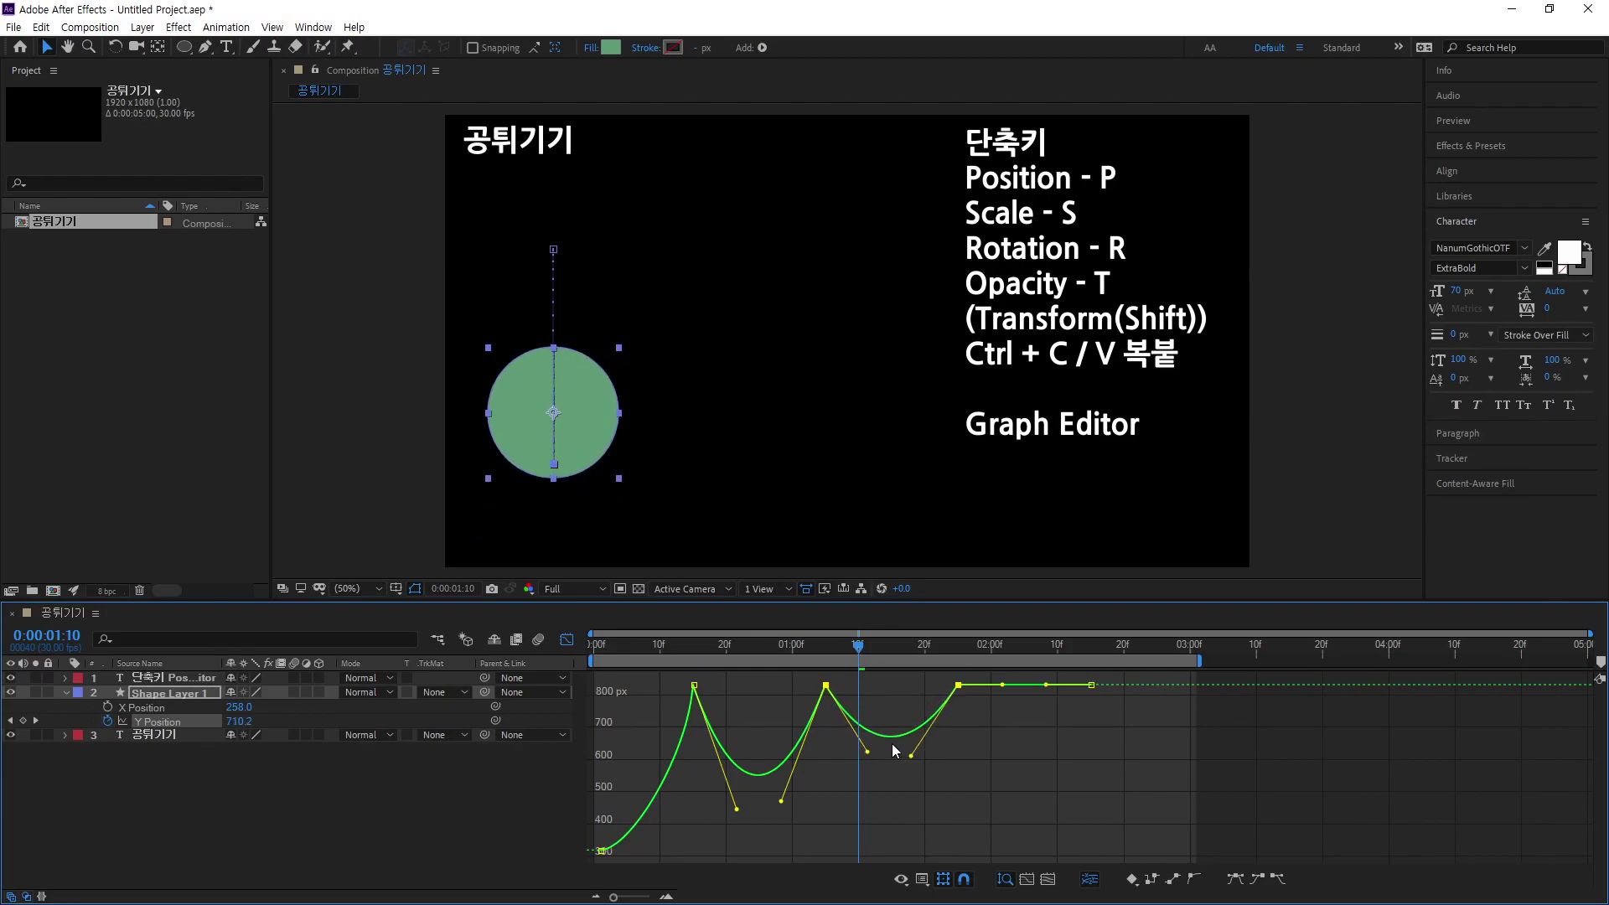
pyautogui.click(891, 745)
pyautogui.moveTo(1028, 692); pyautogui.dragTo(1029, 719)
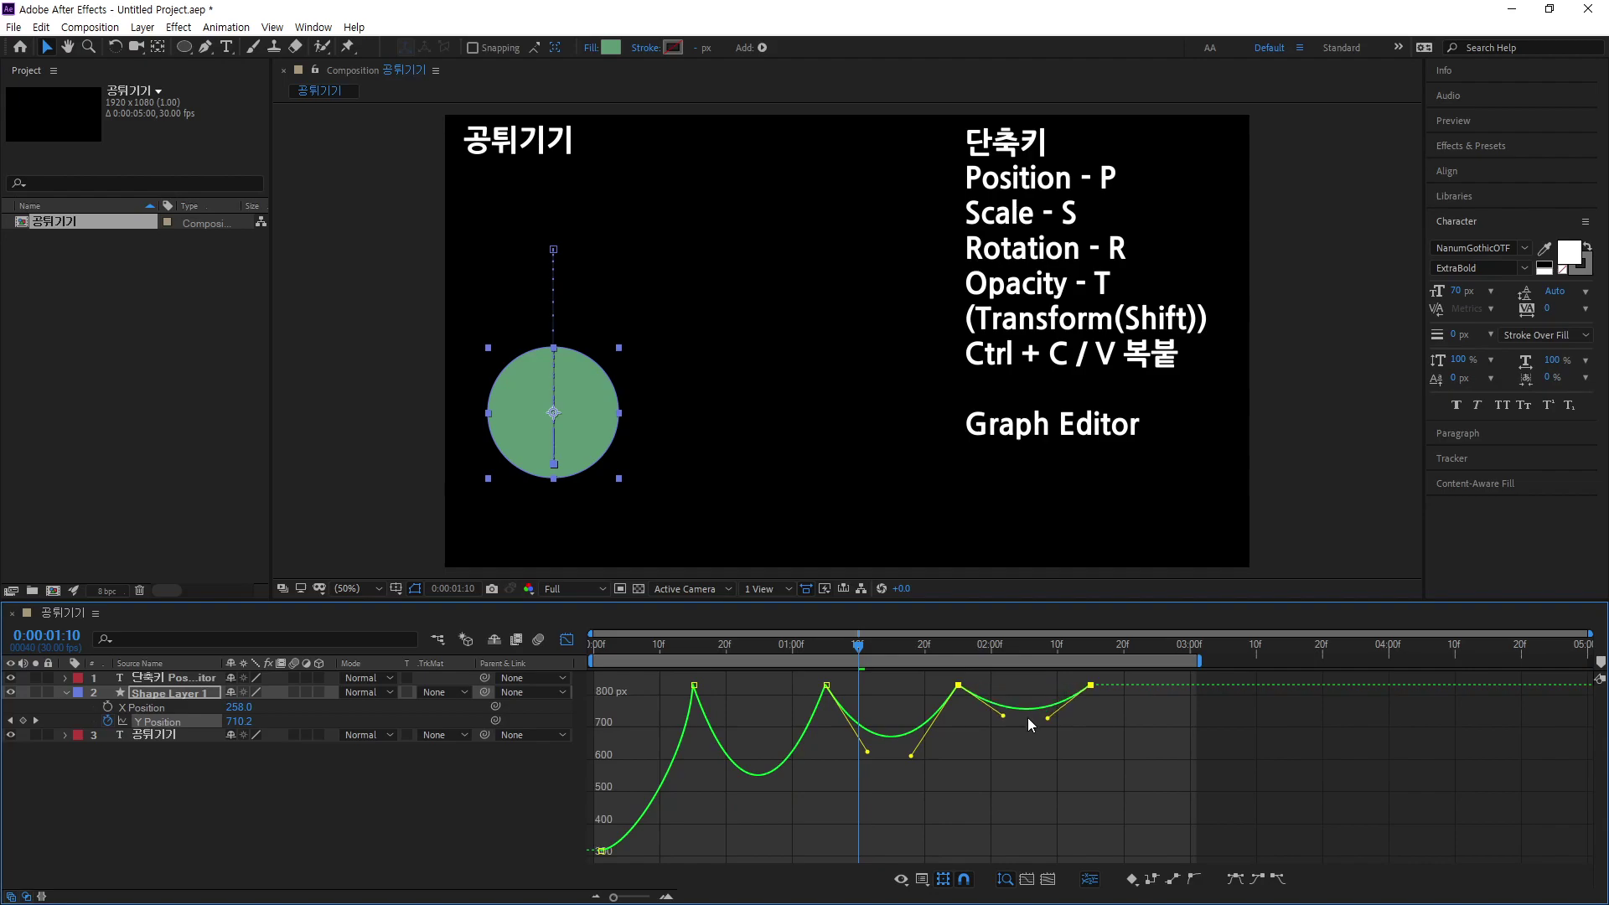
pyautogui.click(1063, 785)
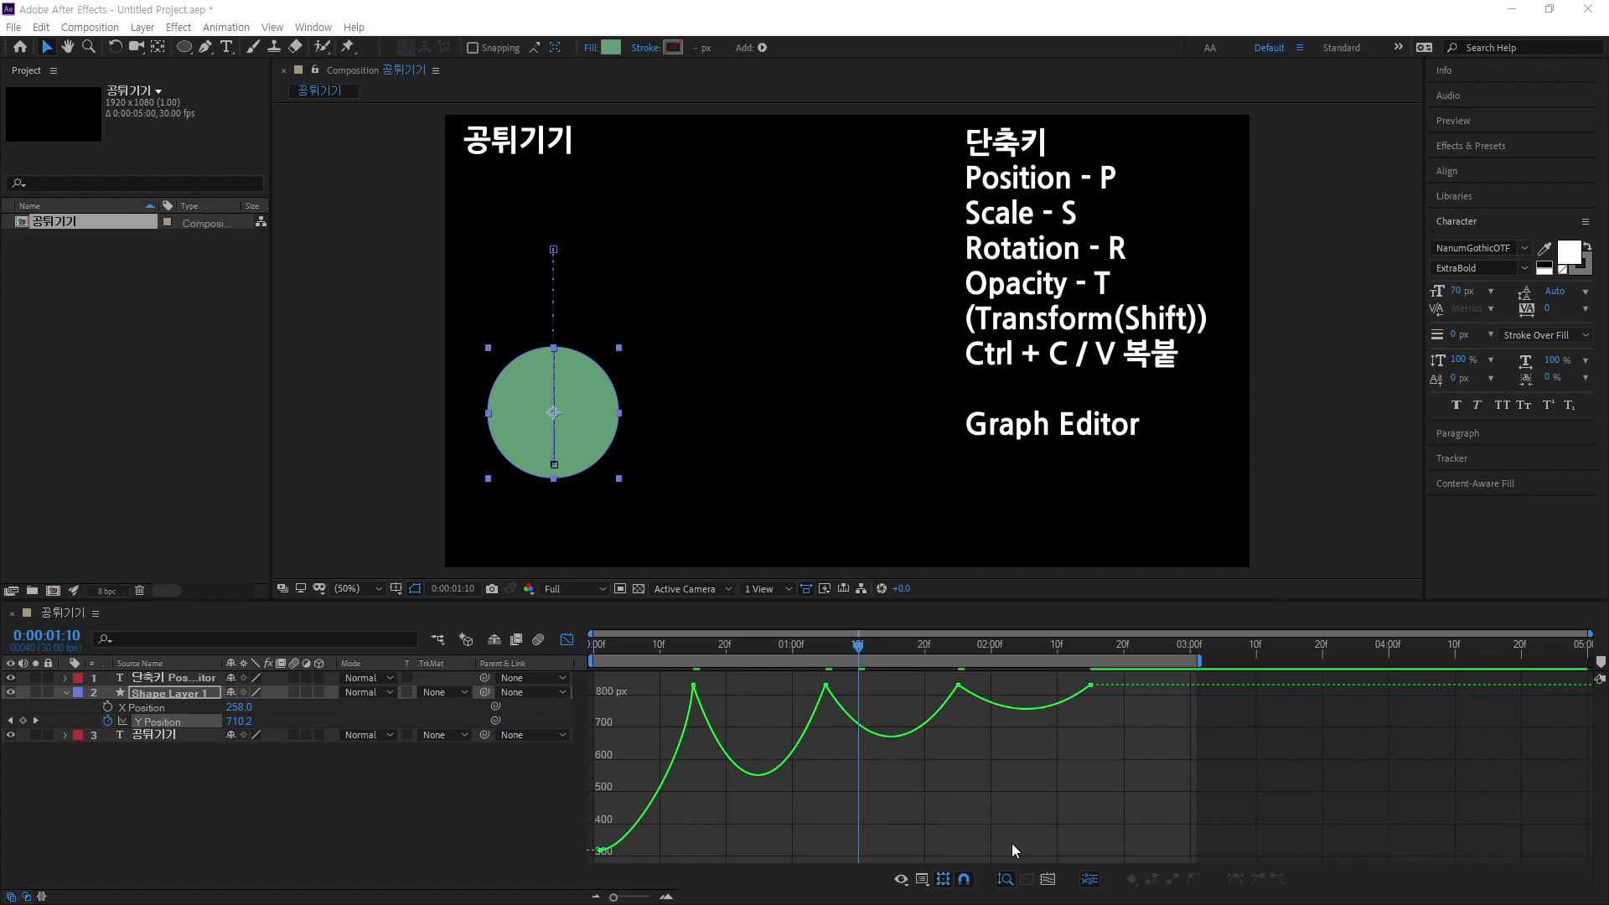
pyautogui.moveTo(1033, 713)
pyautogui.mouseDown()
pyautogui.moveTo(1032, 692)
pyautogui.moveTo(1031, 745)
pyautogui.moveTo(1033, 699)
pyautogui.moveTo(1031, 714)
pyautogui.mouseUp()
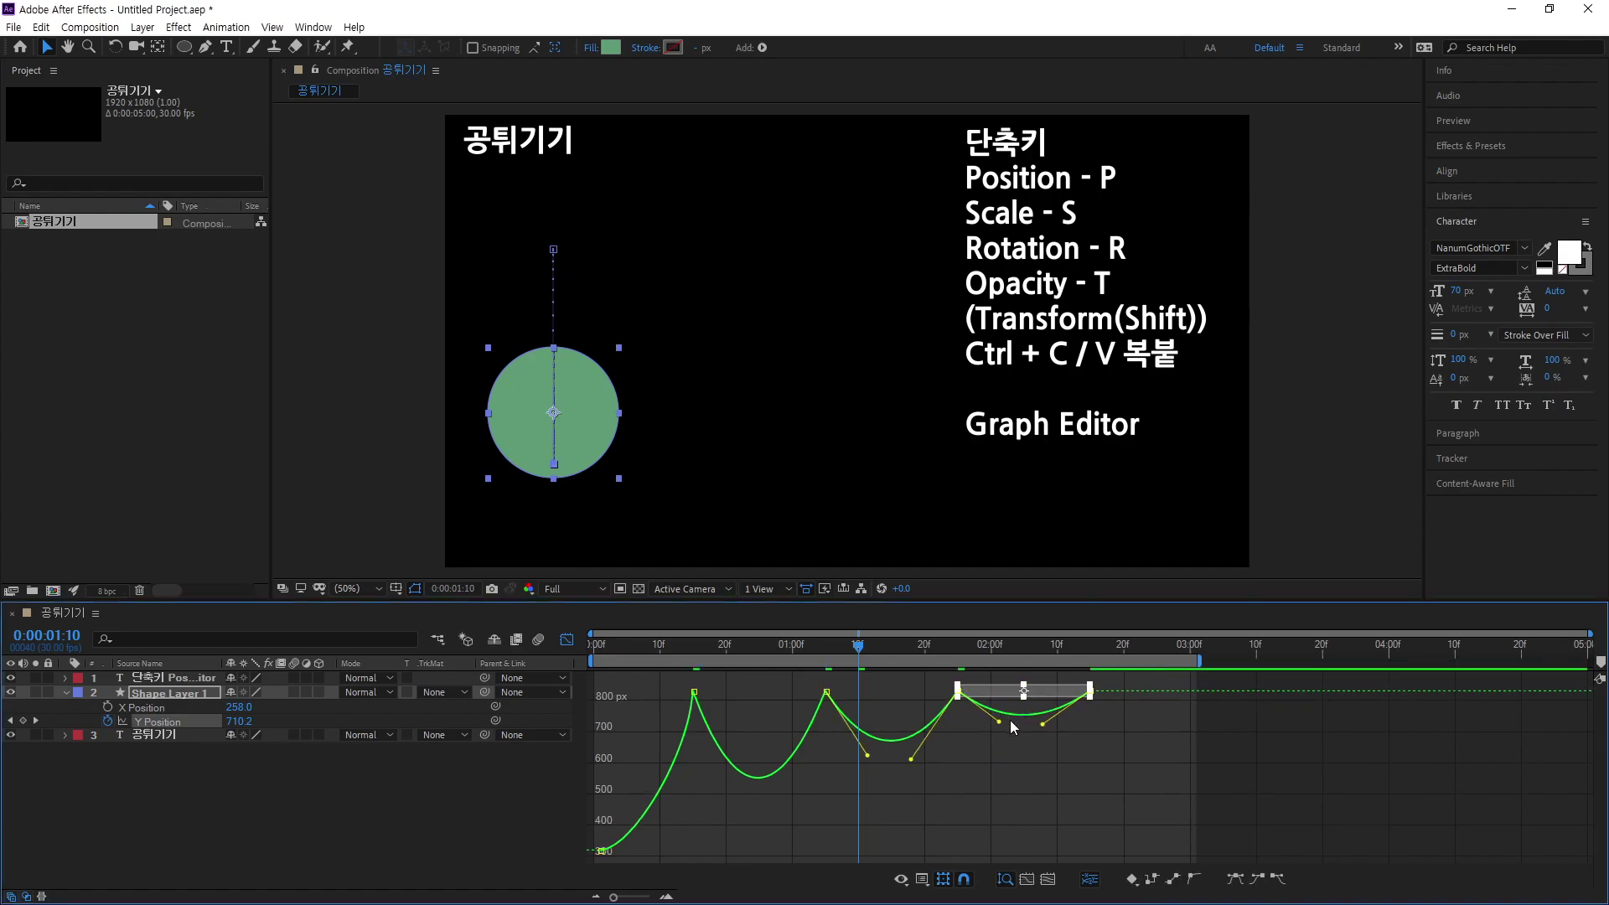
pyautogui.click(977, 779)
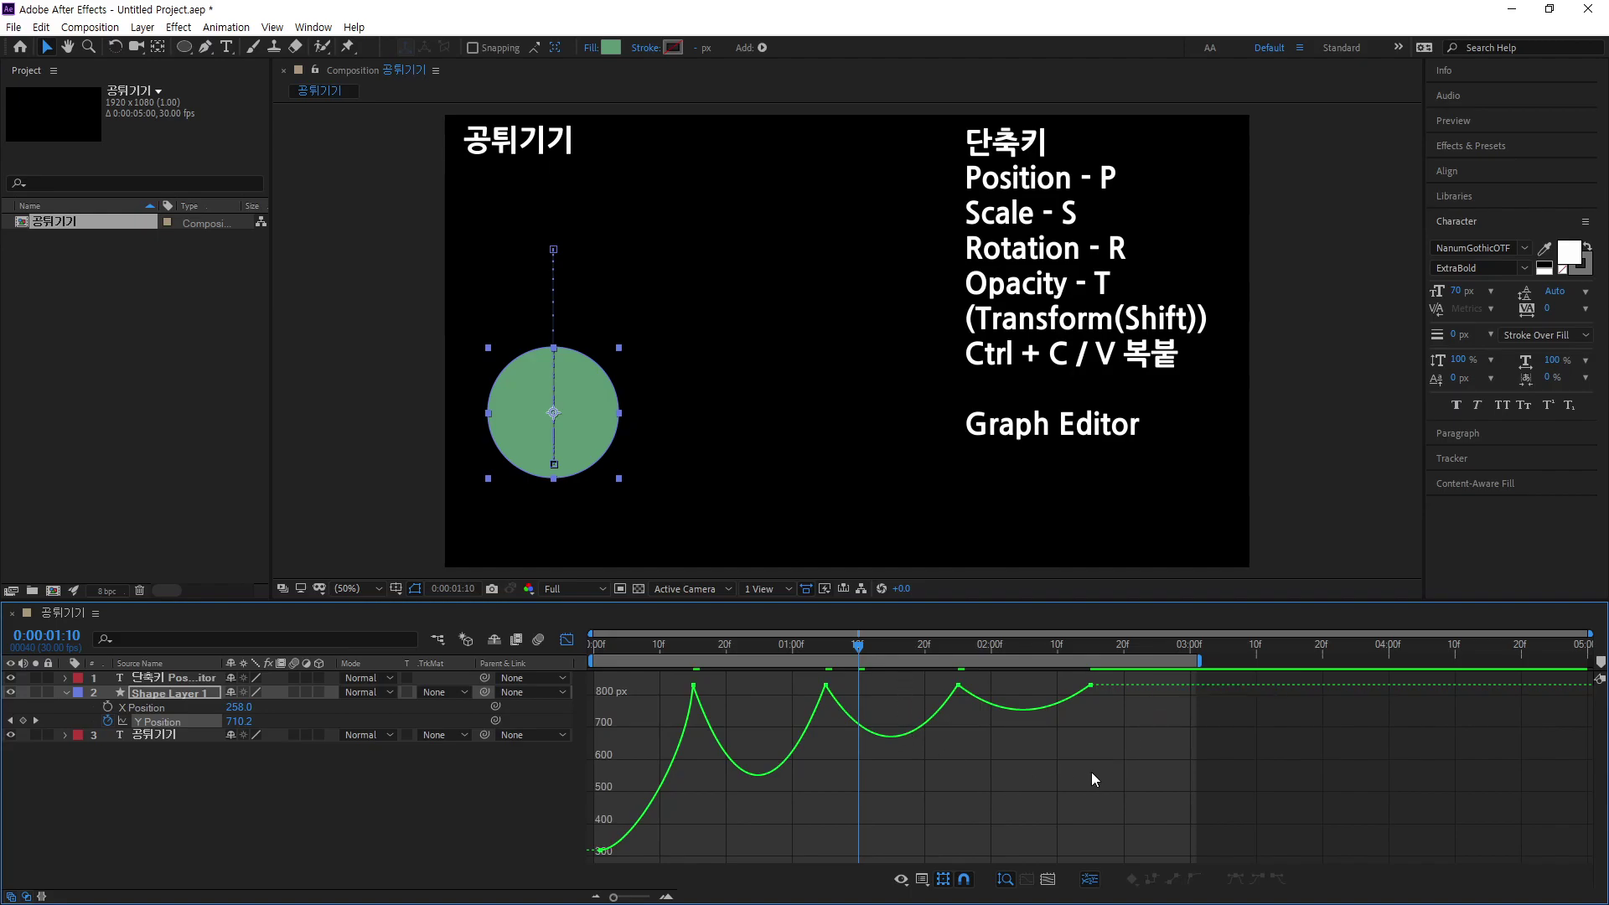
# Step: Extend the end of the work area to about 4:08 and move the current time to 0:00:03:05
pyautogui.moveTo(1204, 662); pyautogui.dragTo(1443, 662)
pyautogui.moveTo(860, 655); pyautogui.dragTo(1221, 730)
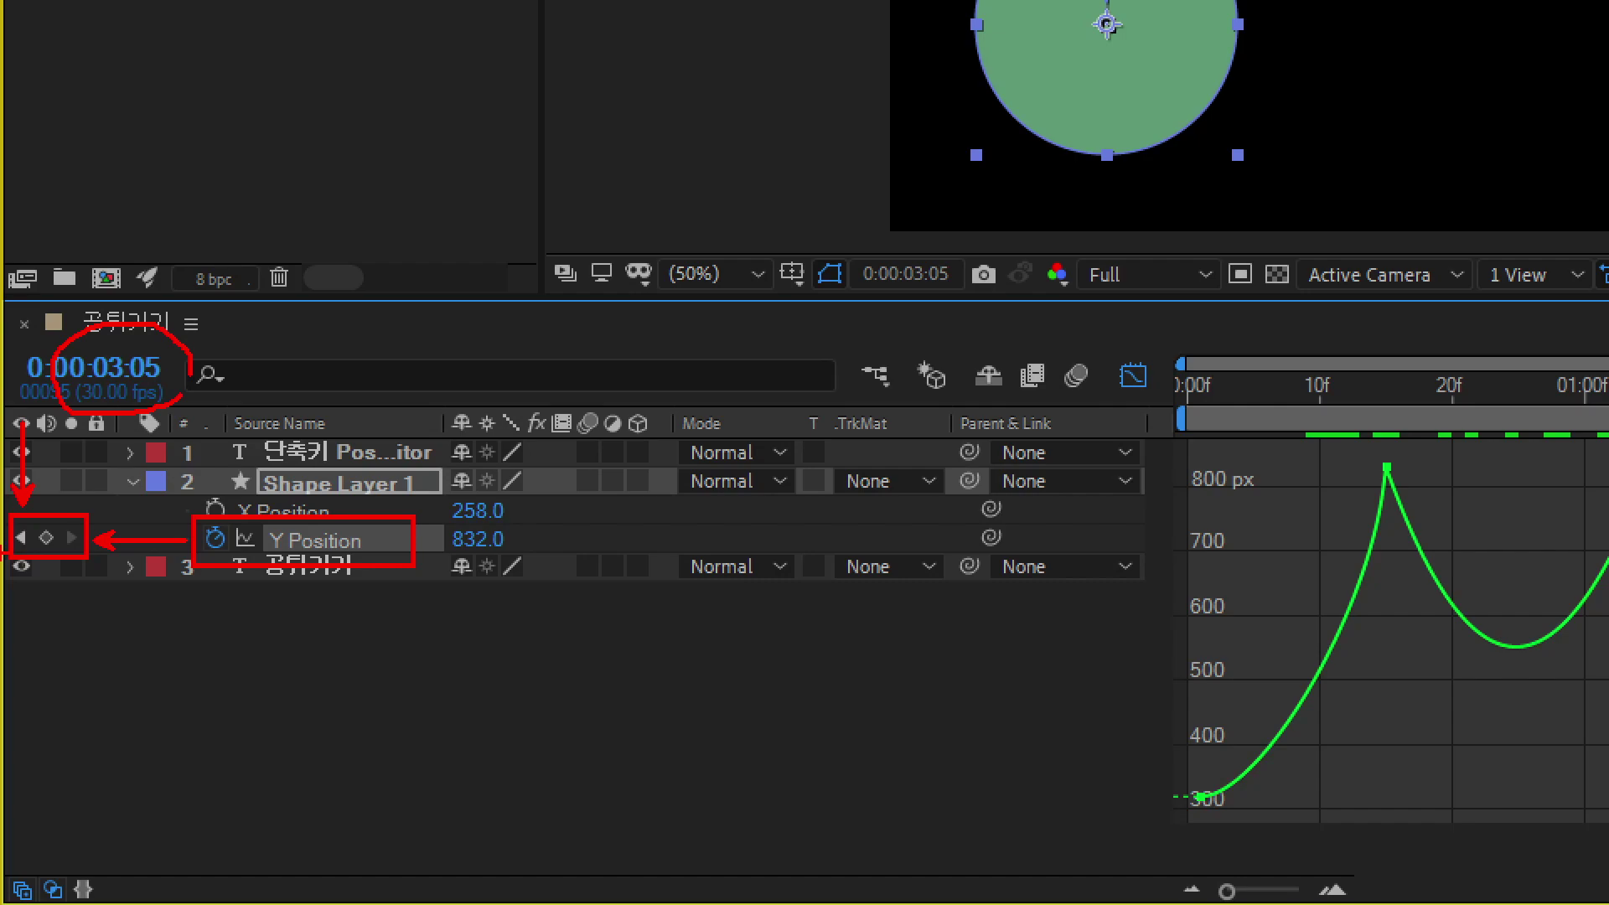
pyautogui.moveTo(60, 519); pyautogui.dragTo(85, 558)
pyautogui.moveTo(48, 556); pyautogui.dragTo(47, 666)
pyautogui.moveTo(435, 517); pyautogui.dragTo(521, 560)
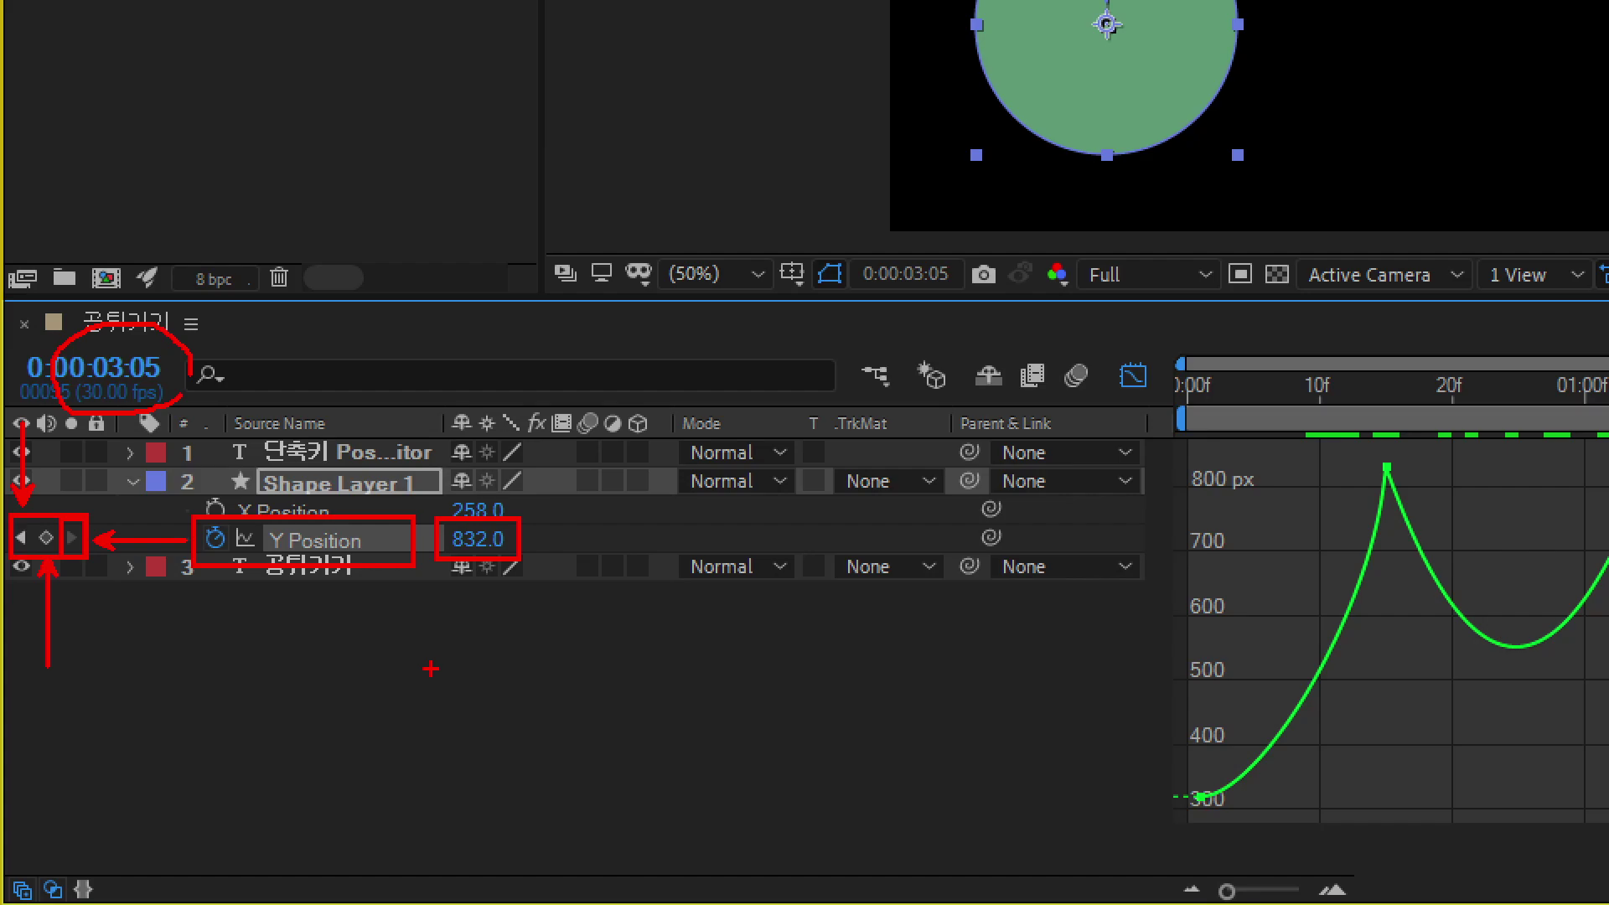
pyautogui.press('Escape')
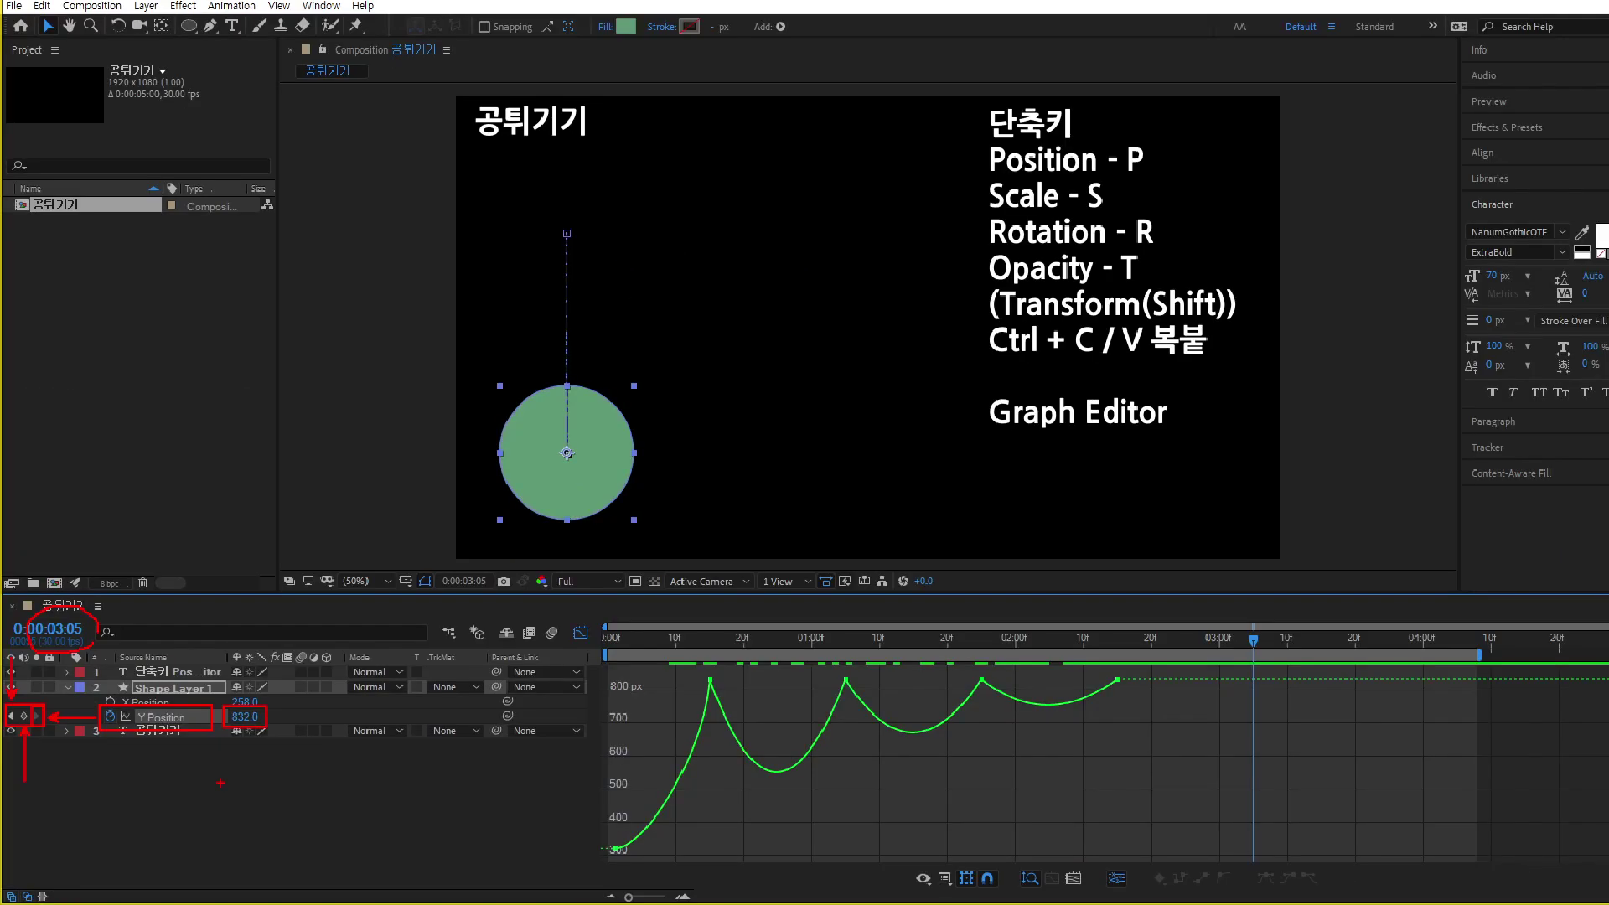
# Step: Add a Y Position keyframe at 0:00:03:05 with Easy Ease In and pull the flat segment before it into a curve reaching about 790 px
pyautogui.click(23, 720)
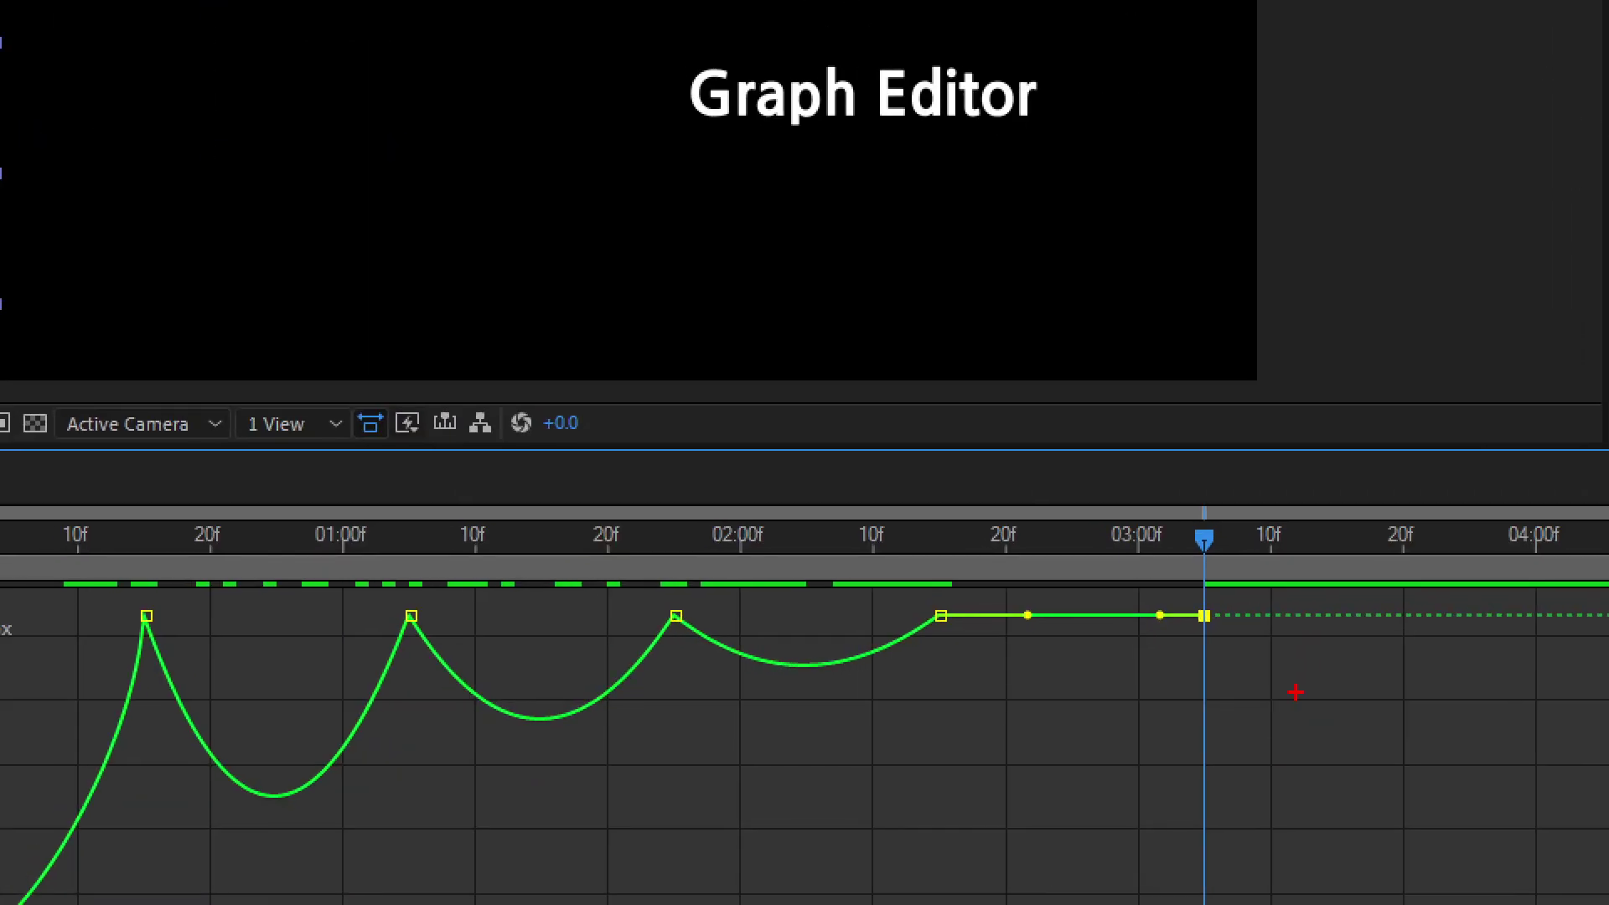
pyautogui.moveTo(1224, 664)
pyautogui.mouseDown()
pyautogui.moveTo(1218, 730)
pyautogui.moveTo(1269, 724)
pyautogui.mouseUp()
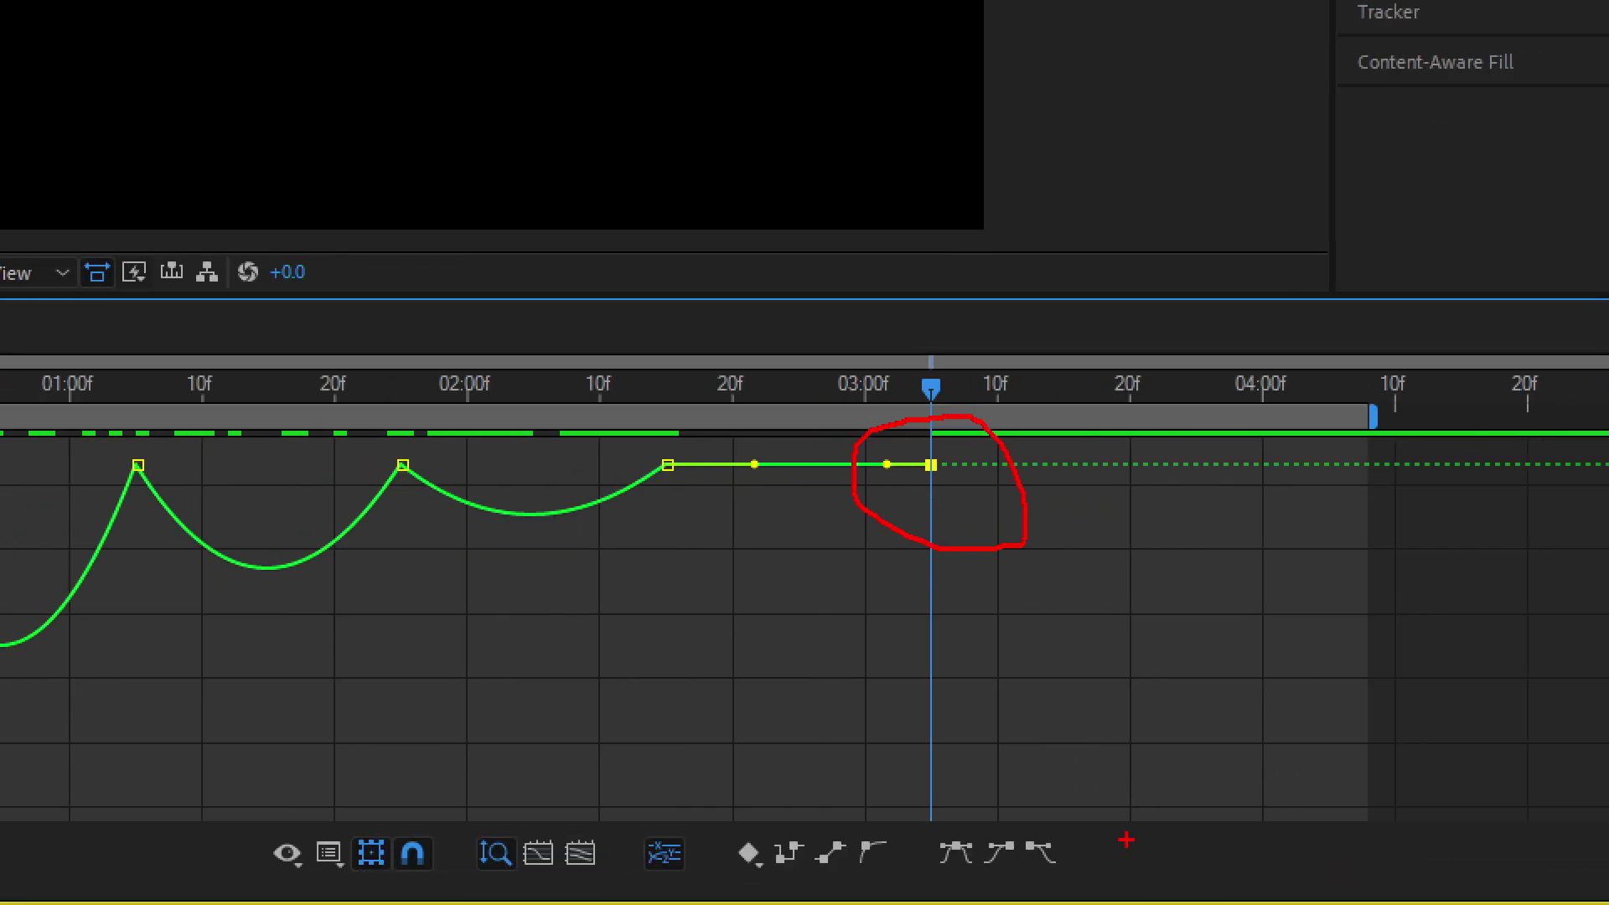
pyautogui.moveTo(1018, 828); pyautogui.dragTo(970, 879)
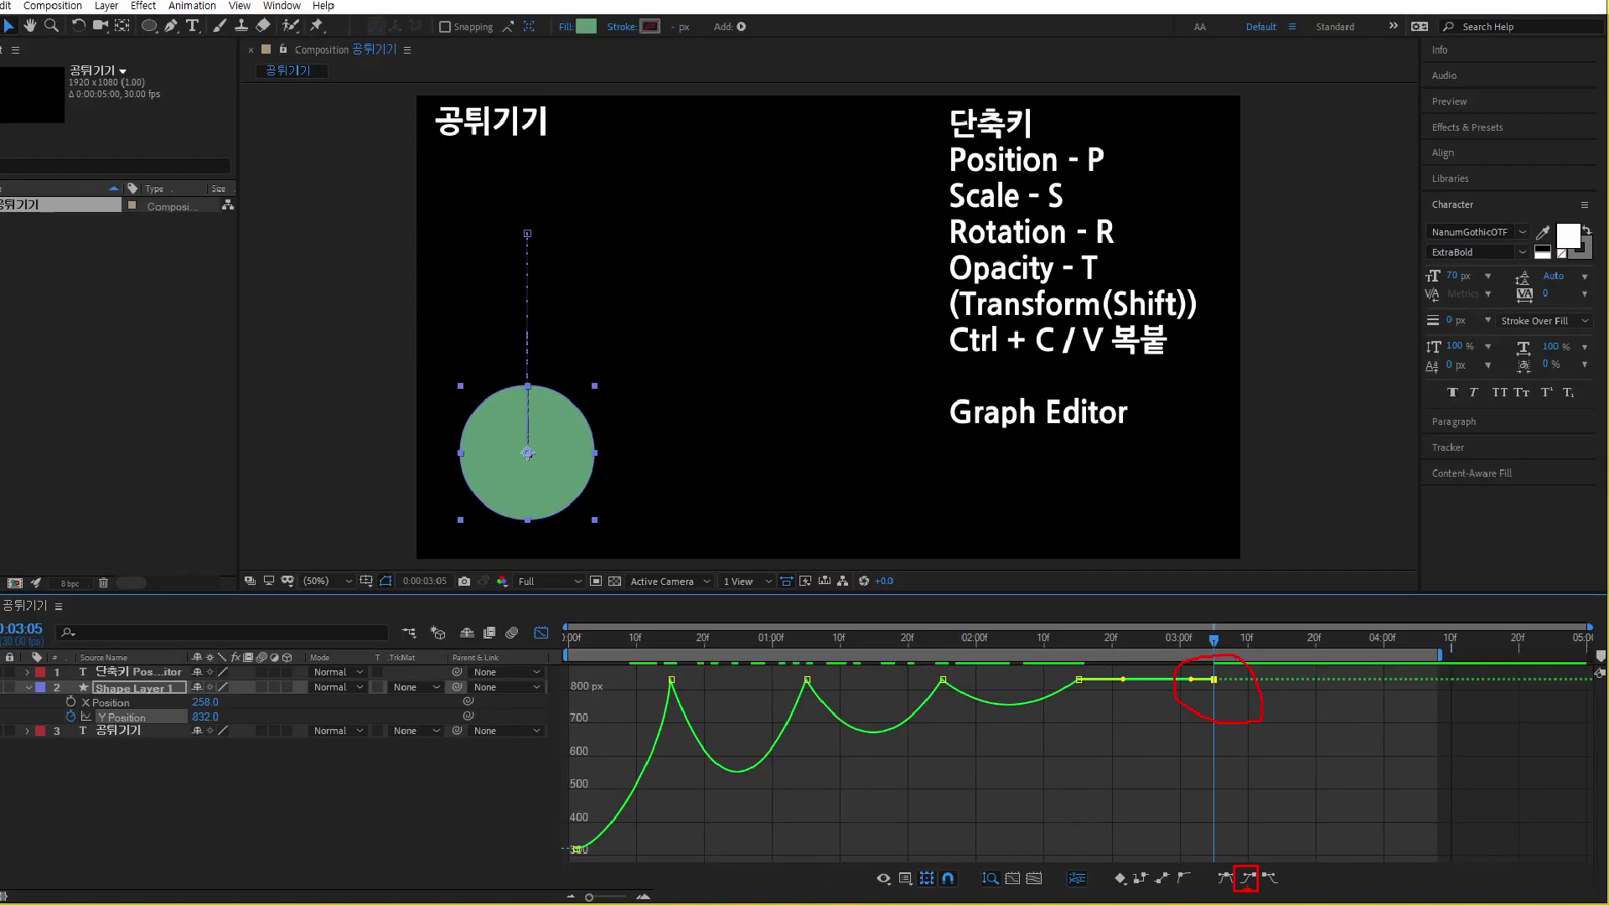
pyautogui.click(1258, 879)
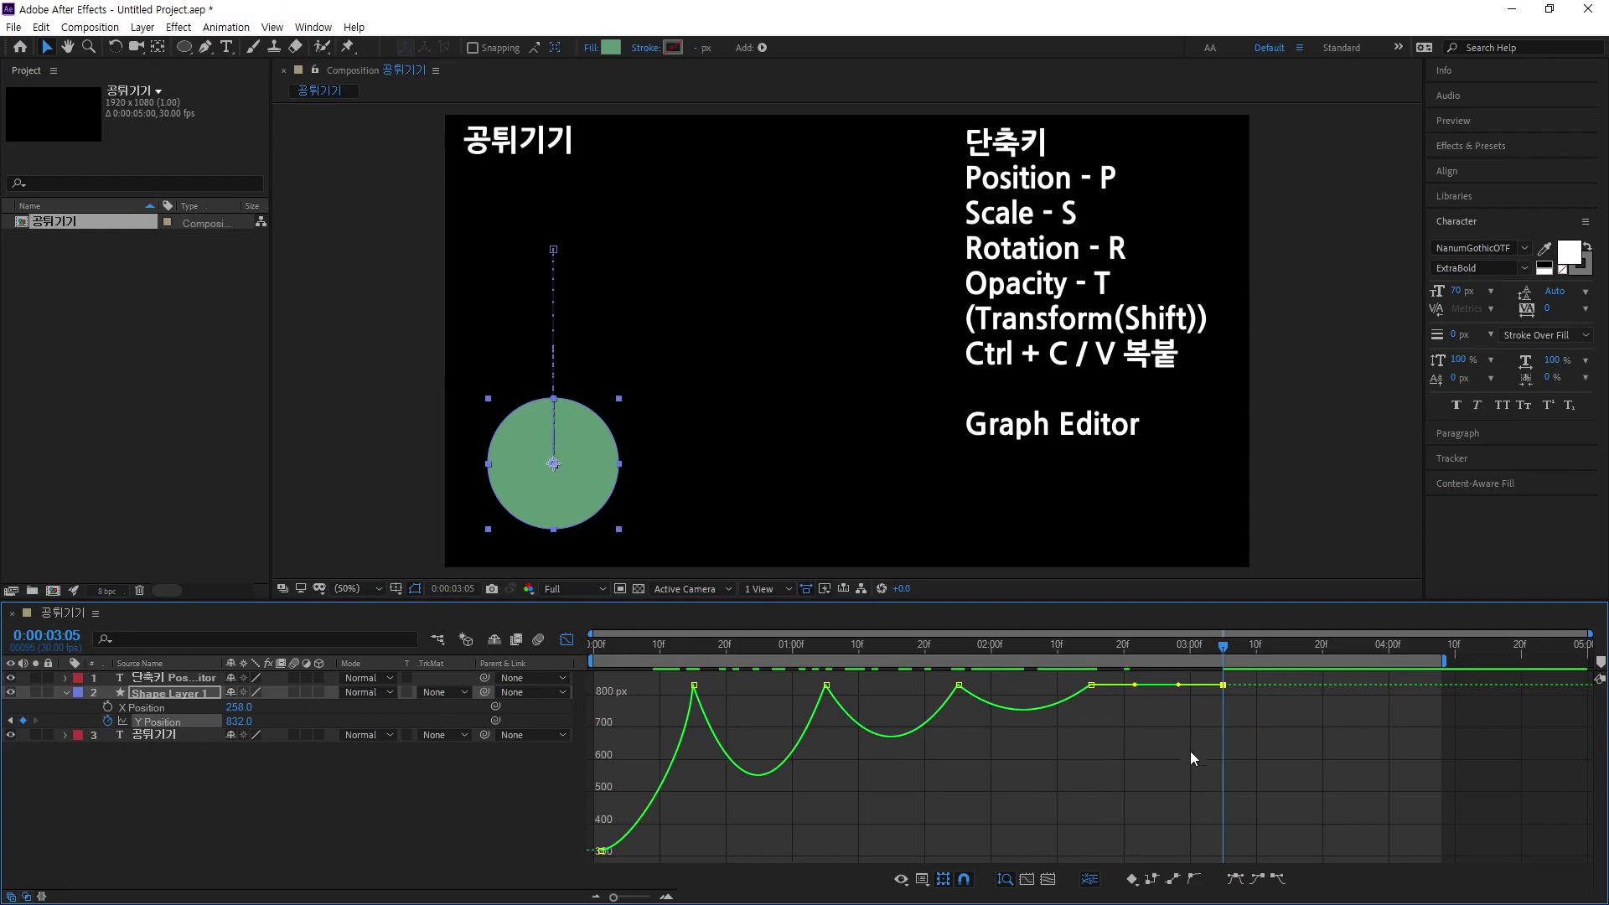
pyautogui.click(1159, 693)
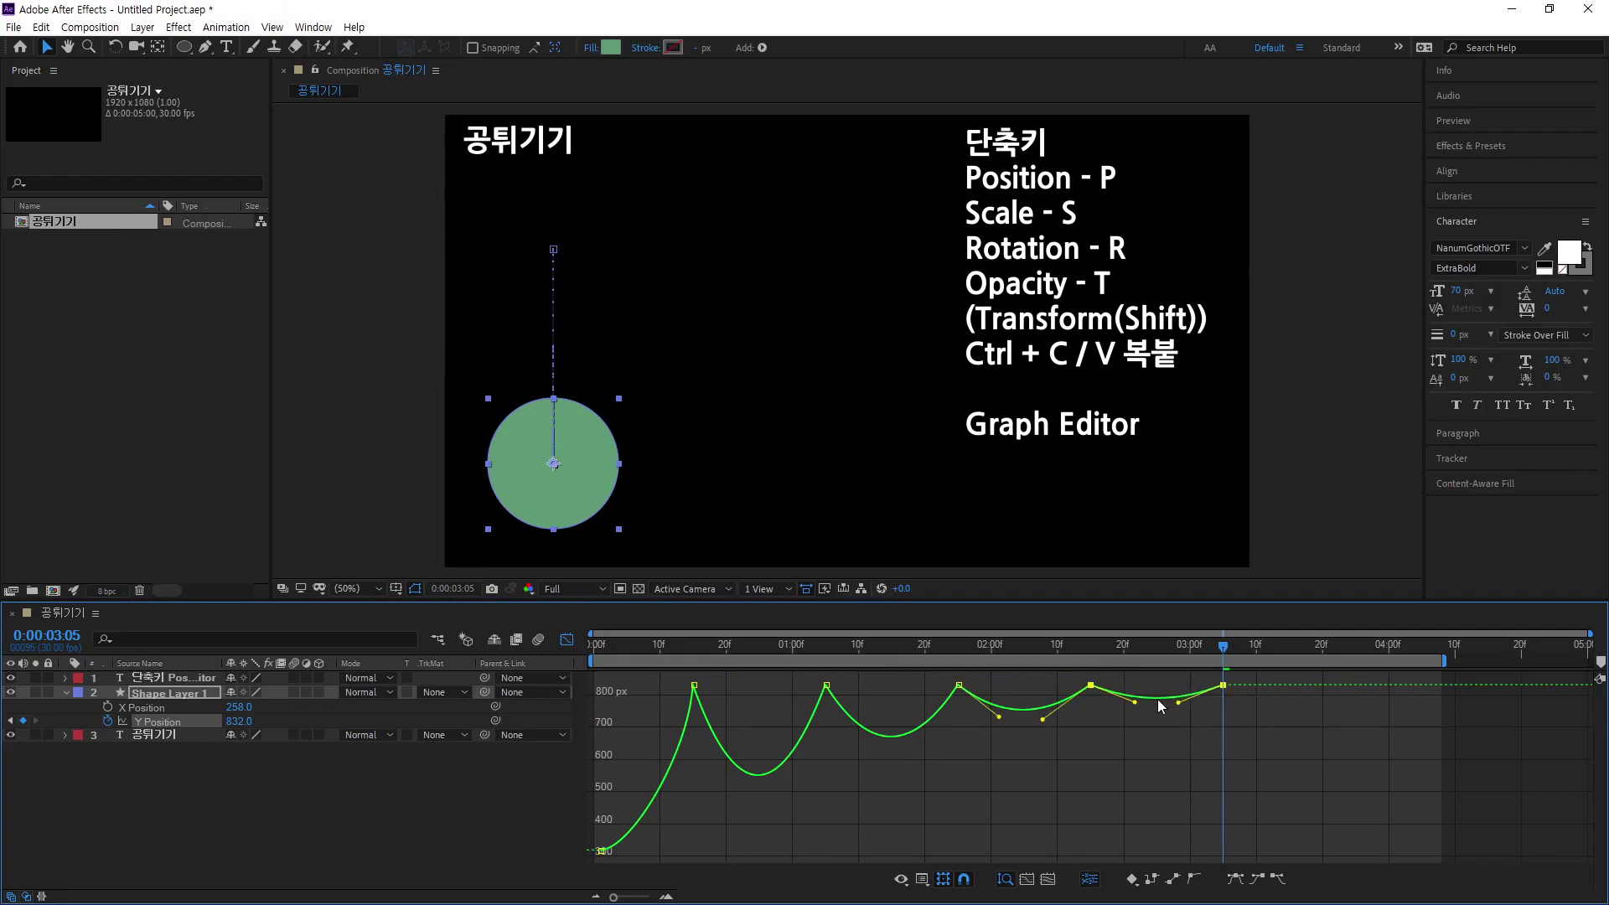
pyautogui.click(1158, 699)
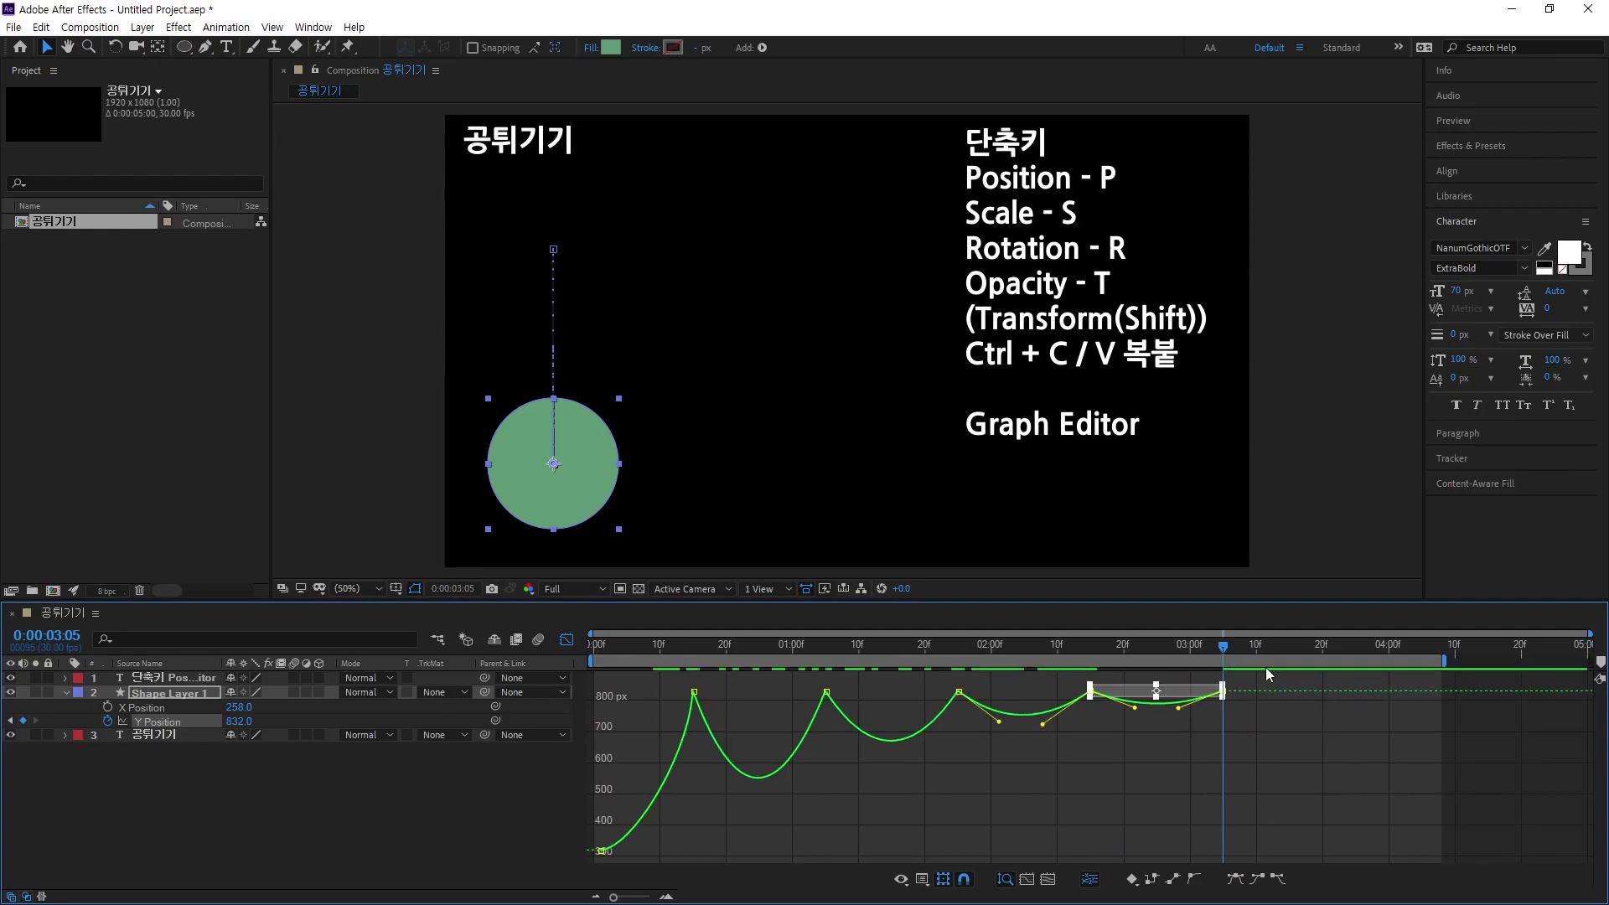
# Step: Add an eased Y Position keyframe at 0:00:03:25, ease out the preceding one, and bend the segment between them to about 810 px
pyautogui.moveTo(1228, 656); pyautogui.dragTo(1360, 699)
pyautogui.click(23, 720)
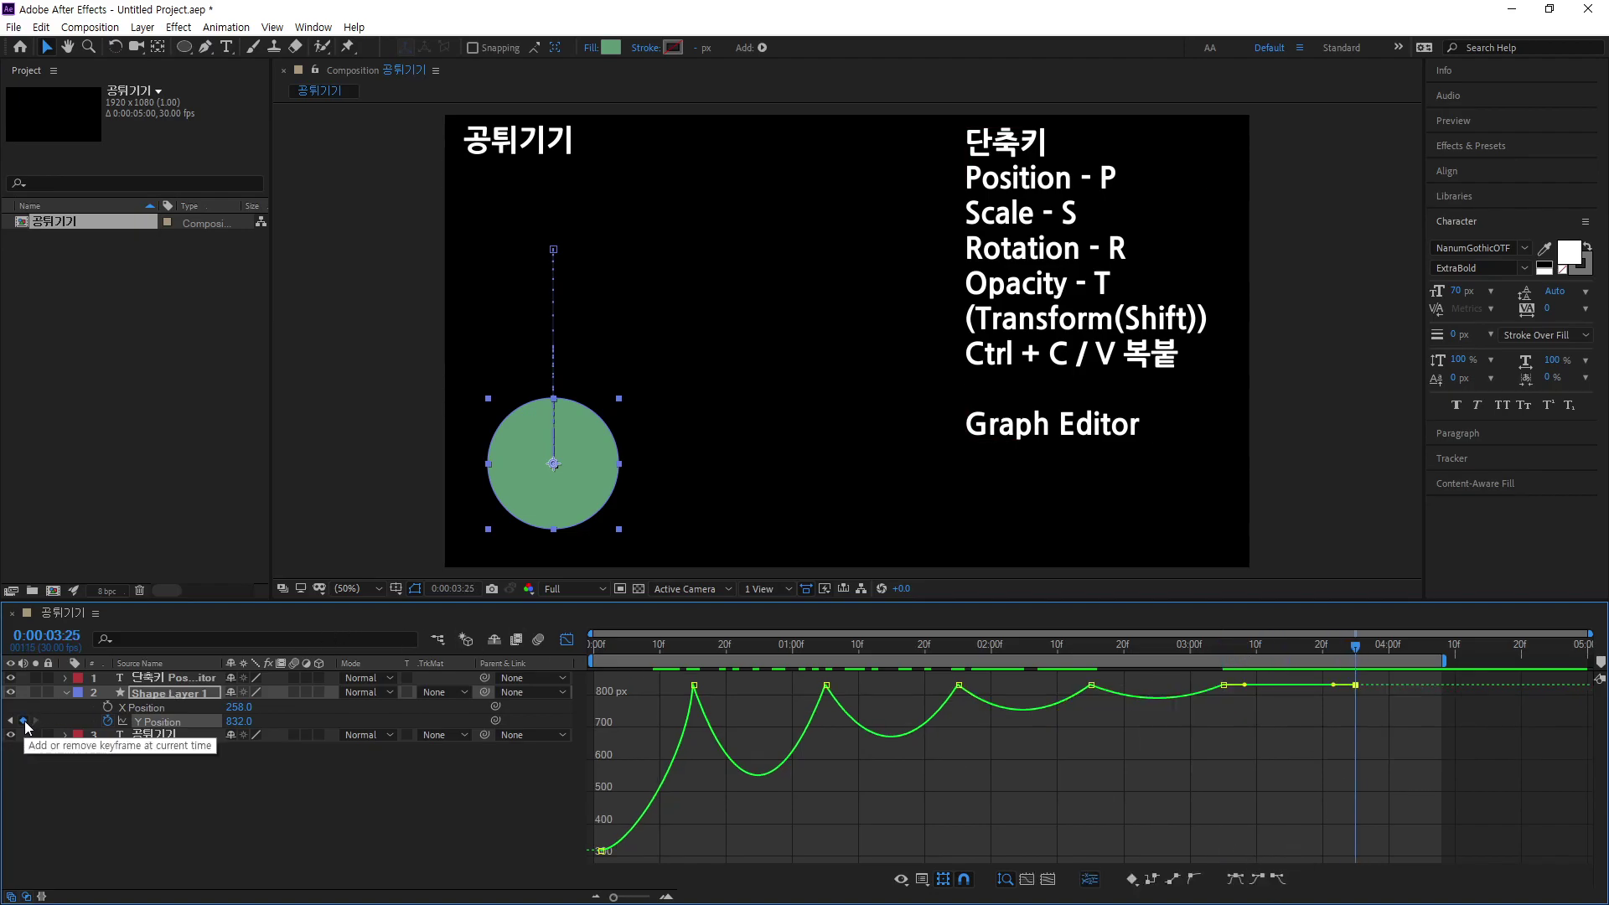
pyautogui.click(1257, 879)
pyautogui.click(1224, 685)
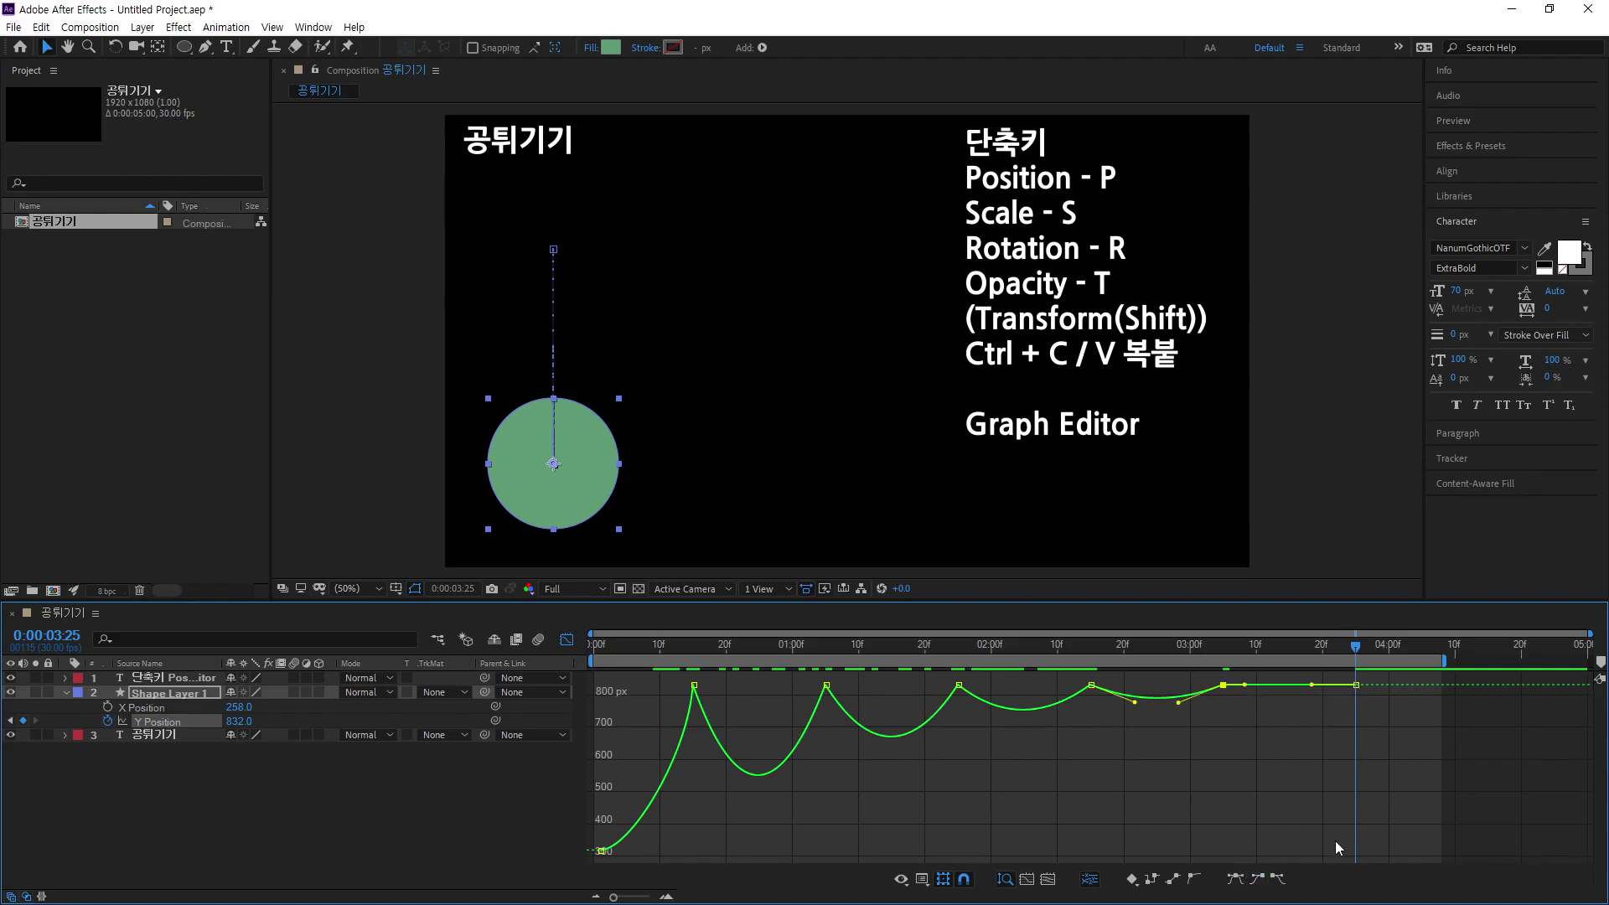
pyautogui.click(1277, 879)
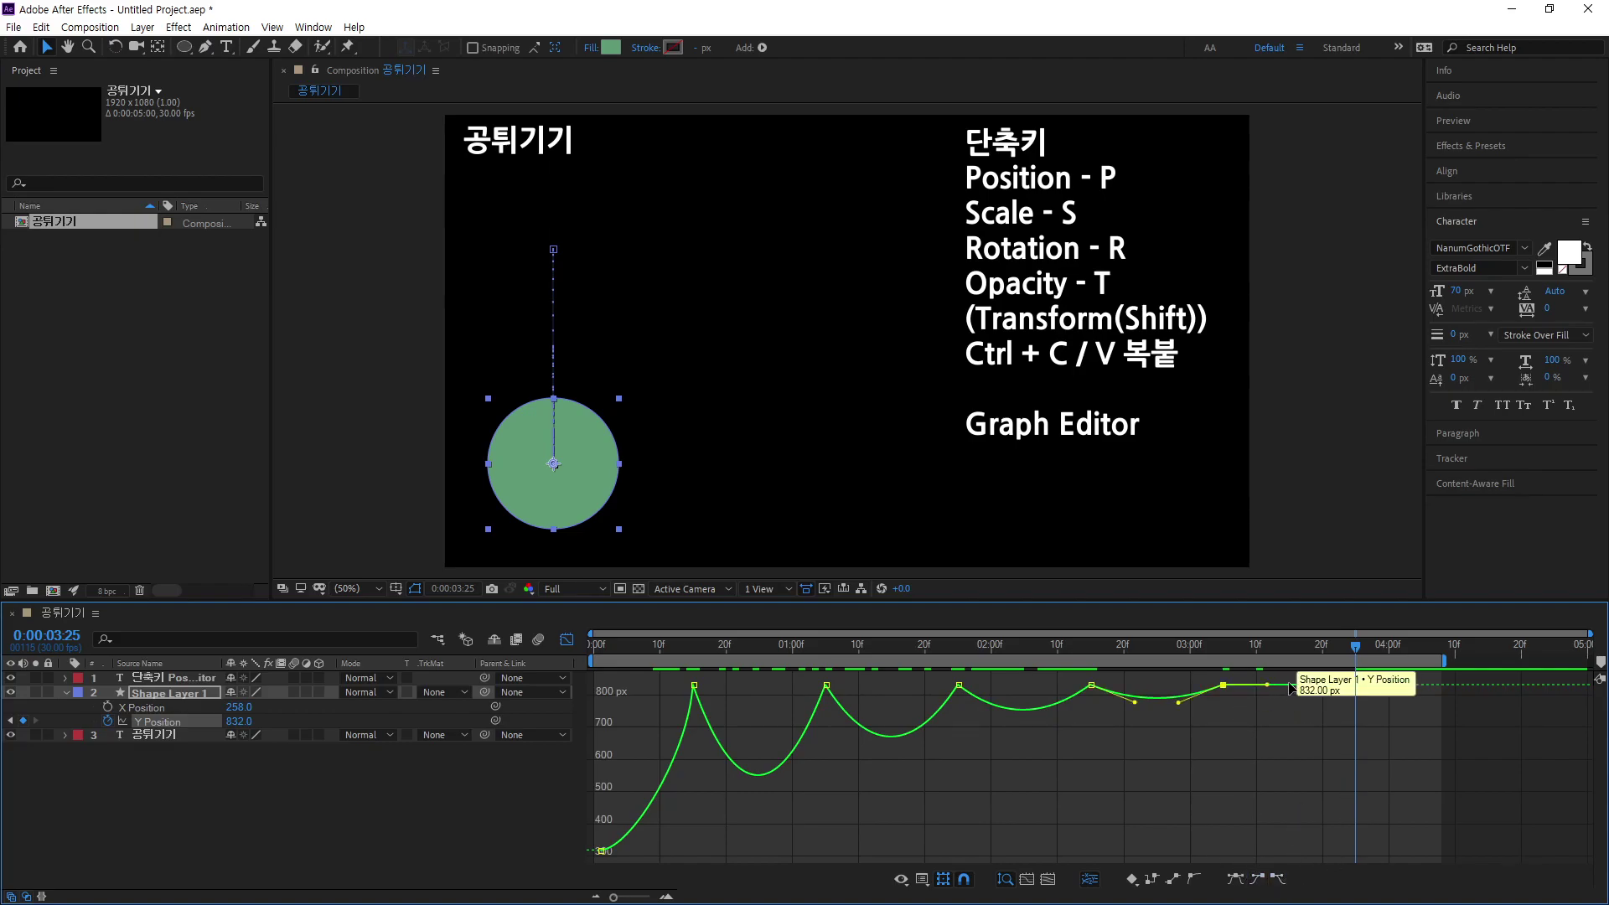
pyautogui.click(1291, 687)
pyautogui.click(1299, 765)
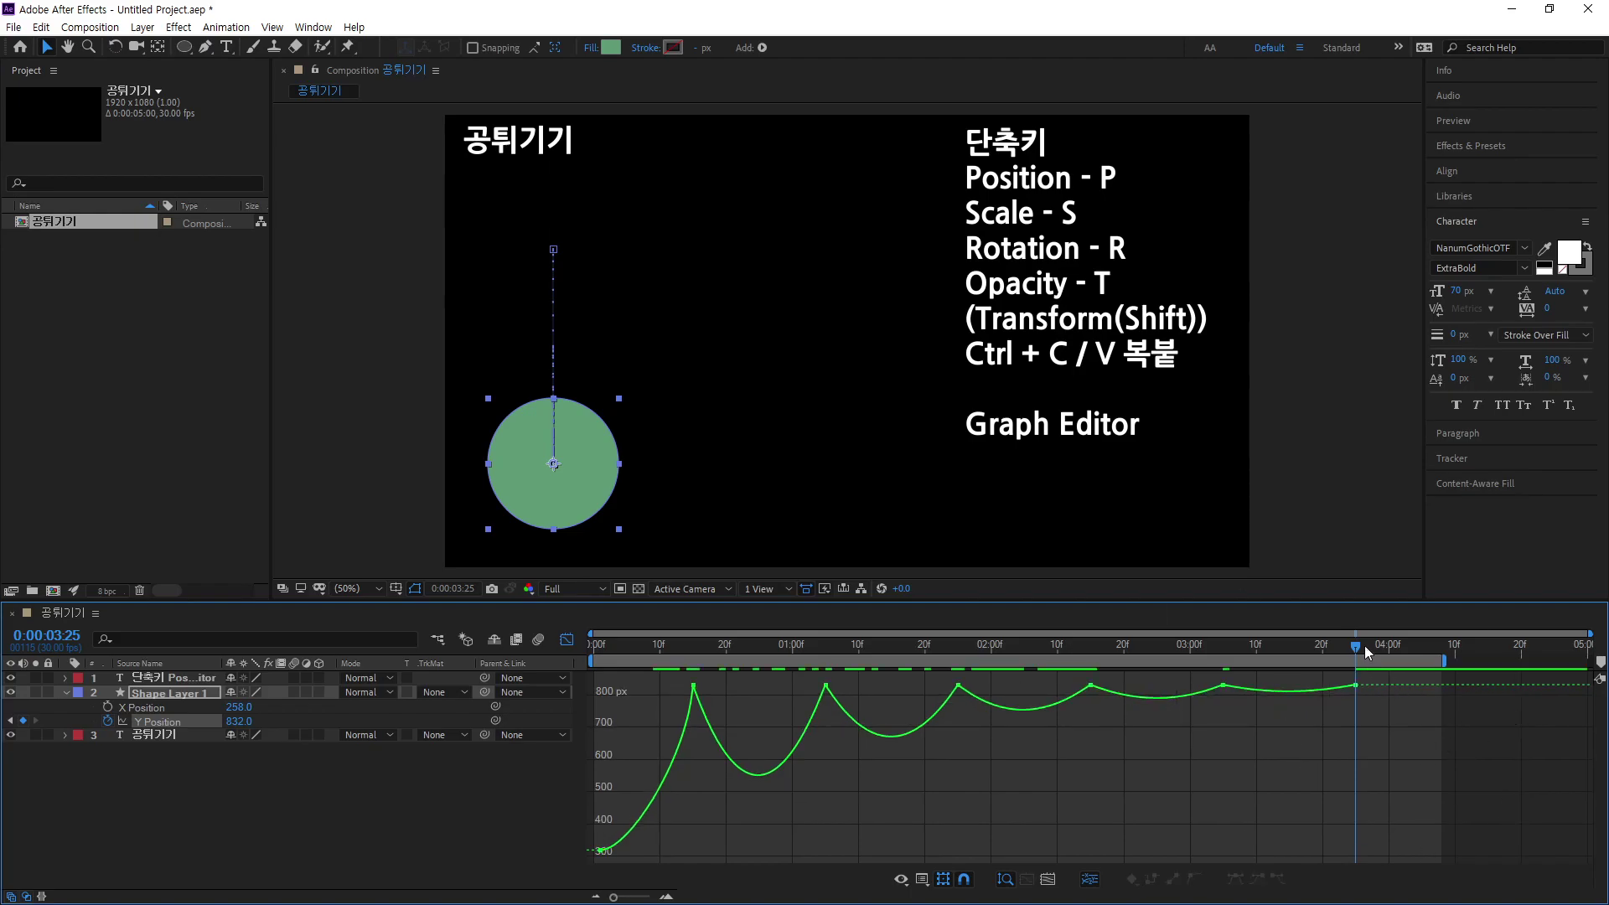
# Step: Preview the bouncing animation from 0:00:00:00 to check how the bounces diminish
pyautogui.moveTo(1358, 649); pyautogui.dragTo(452, 657)
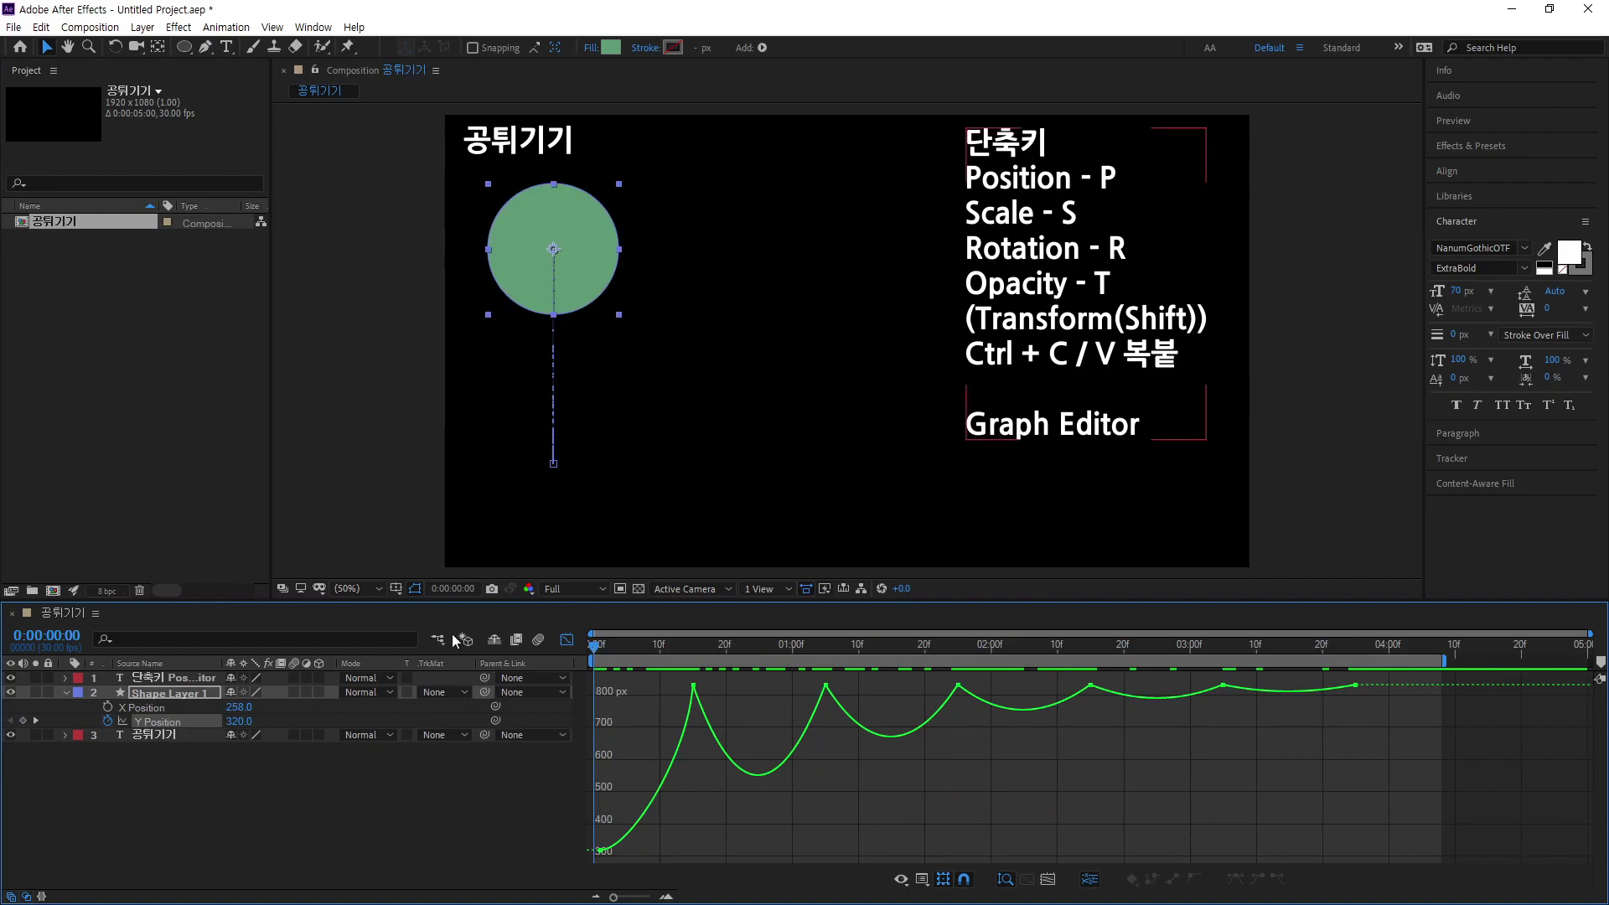
pyautogui.press('space')
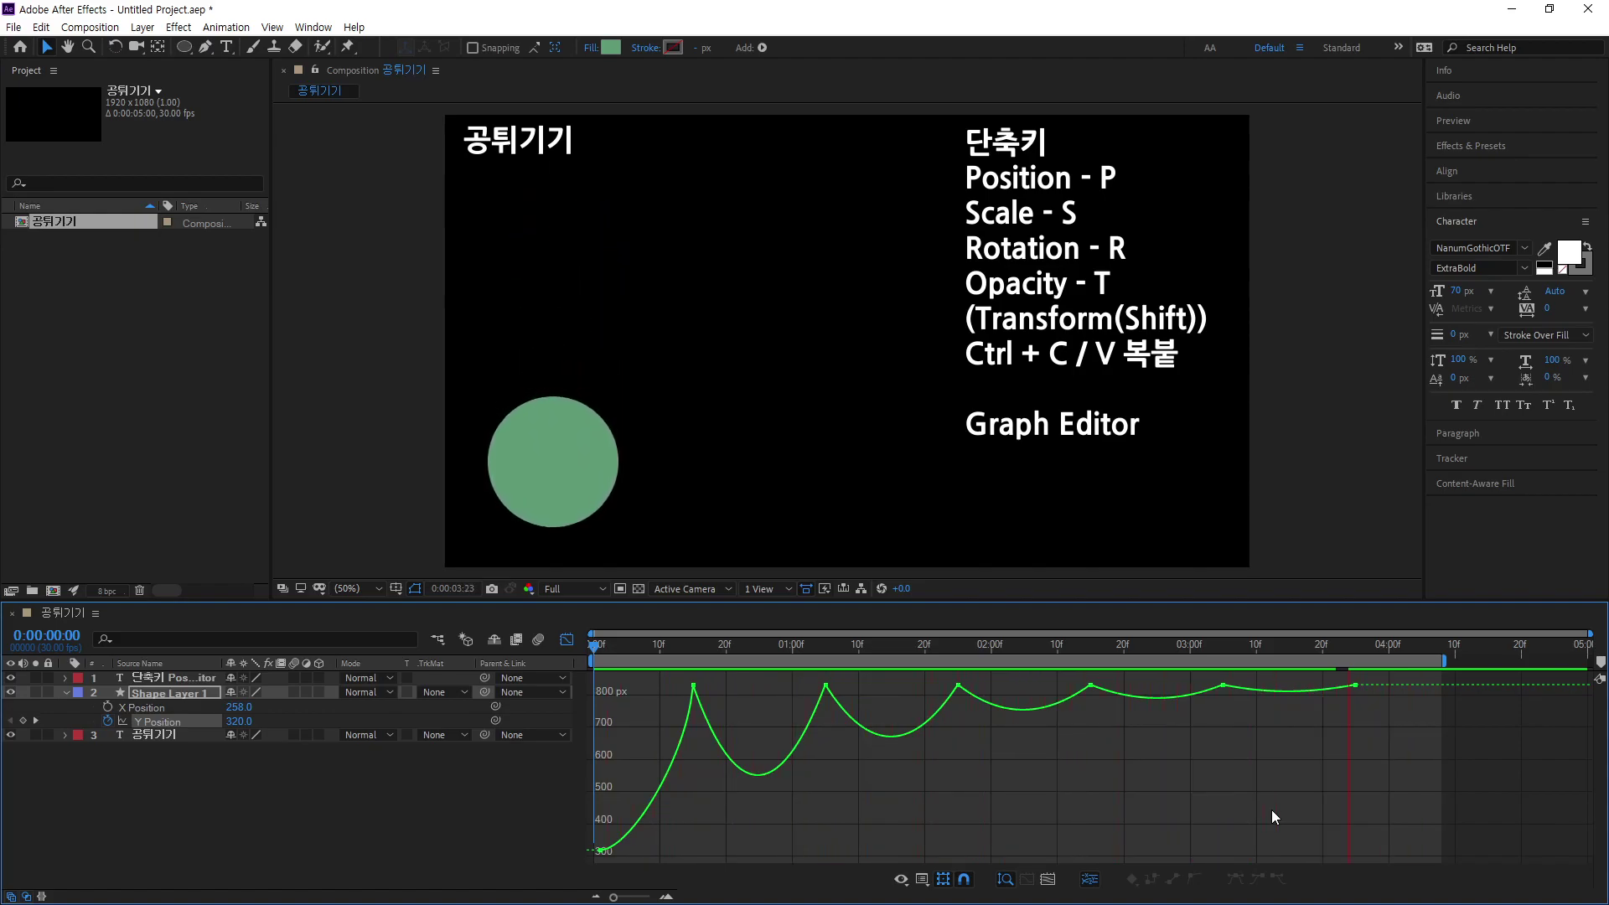
pyautogui.moveTo(1424, 686)
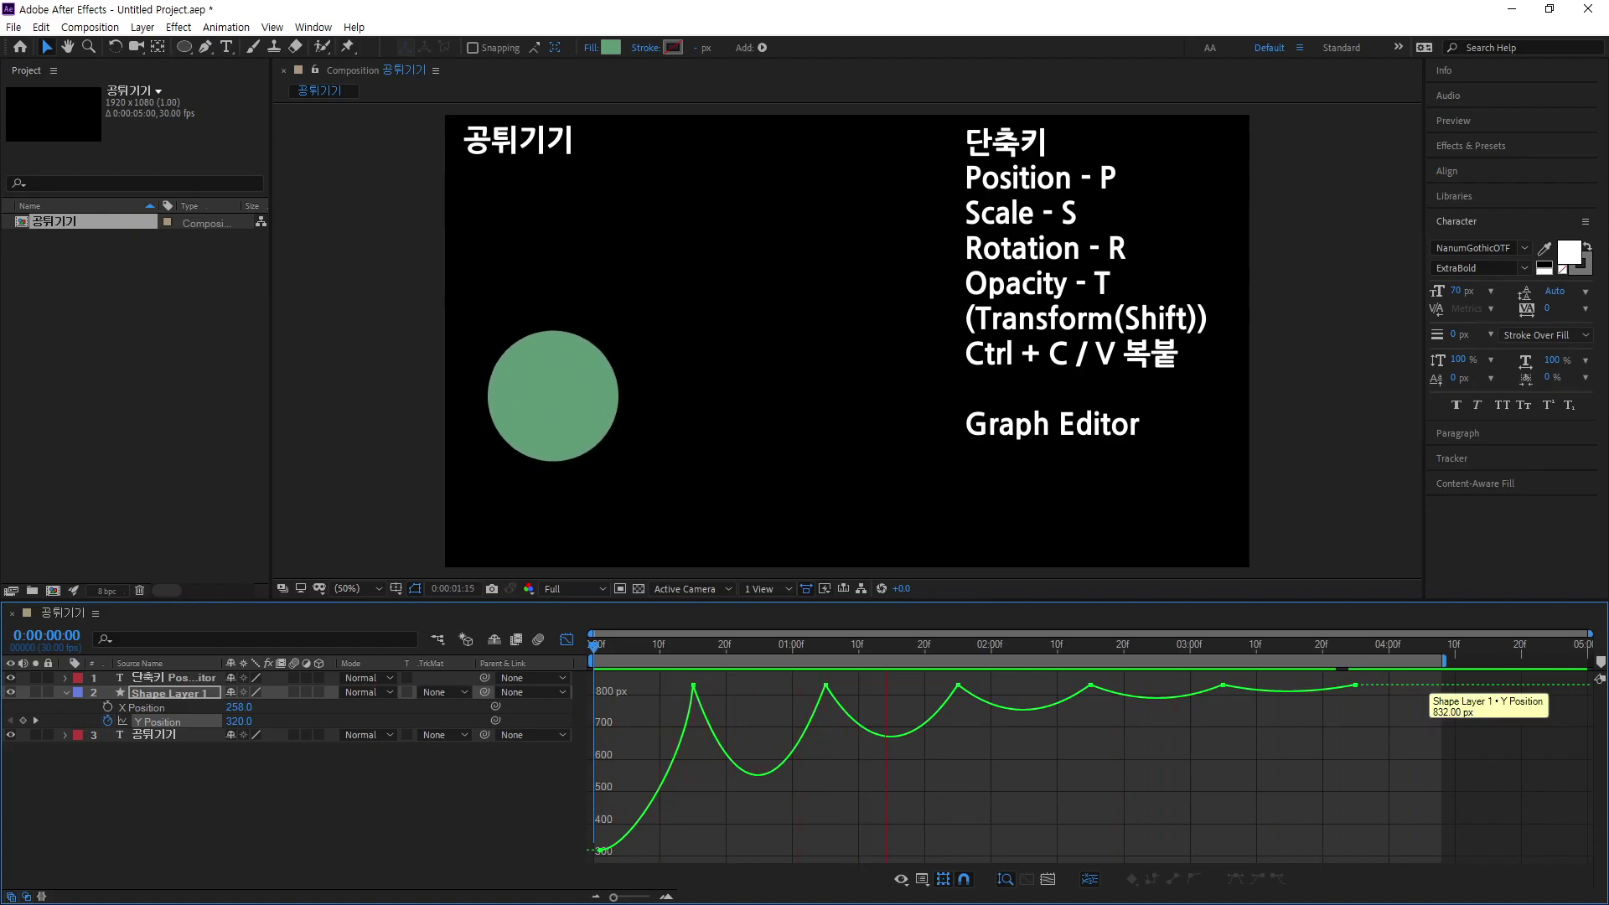